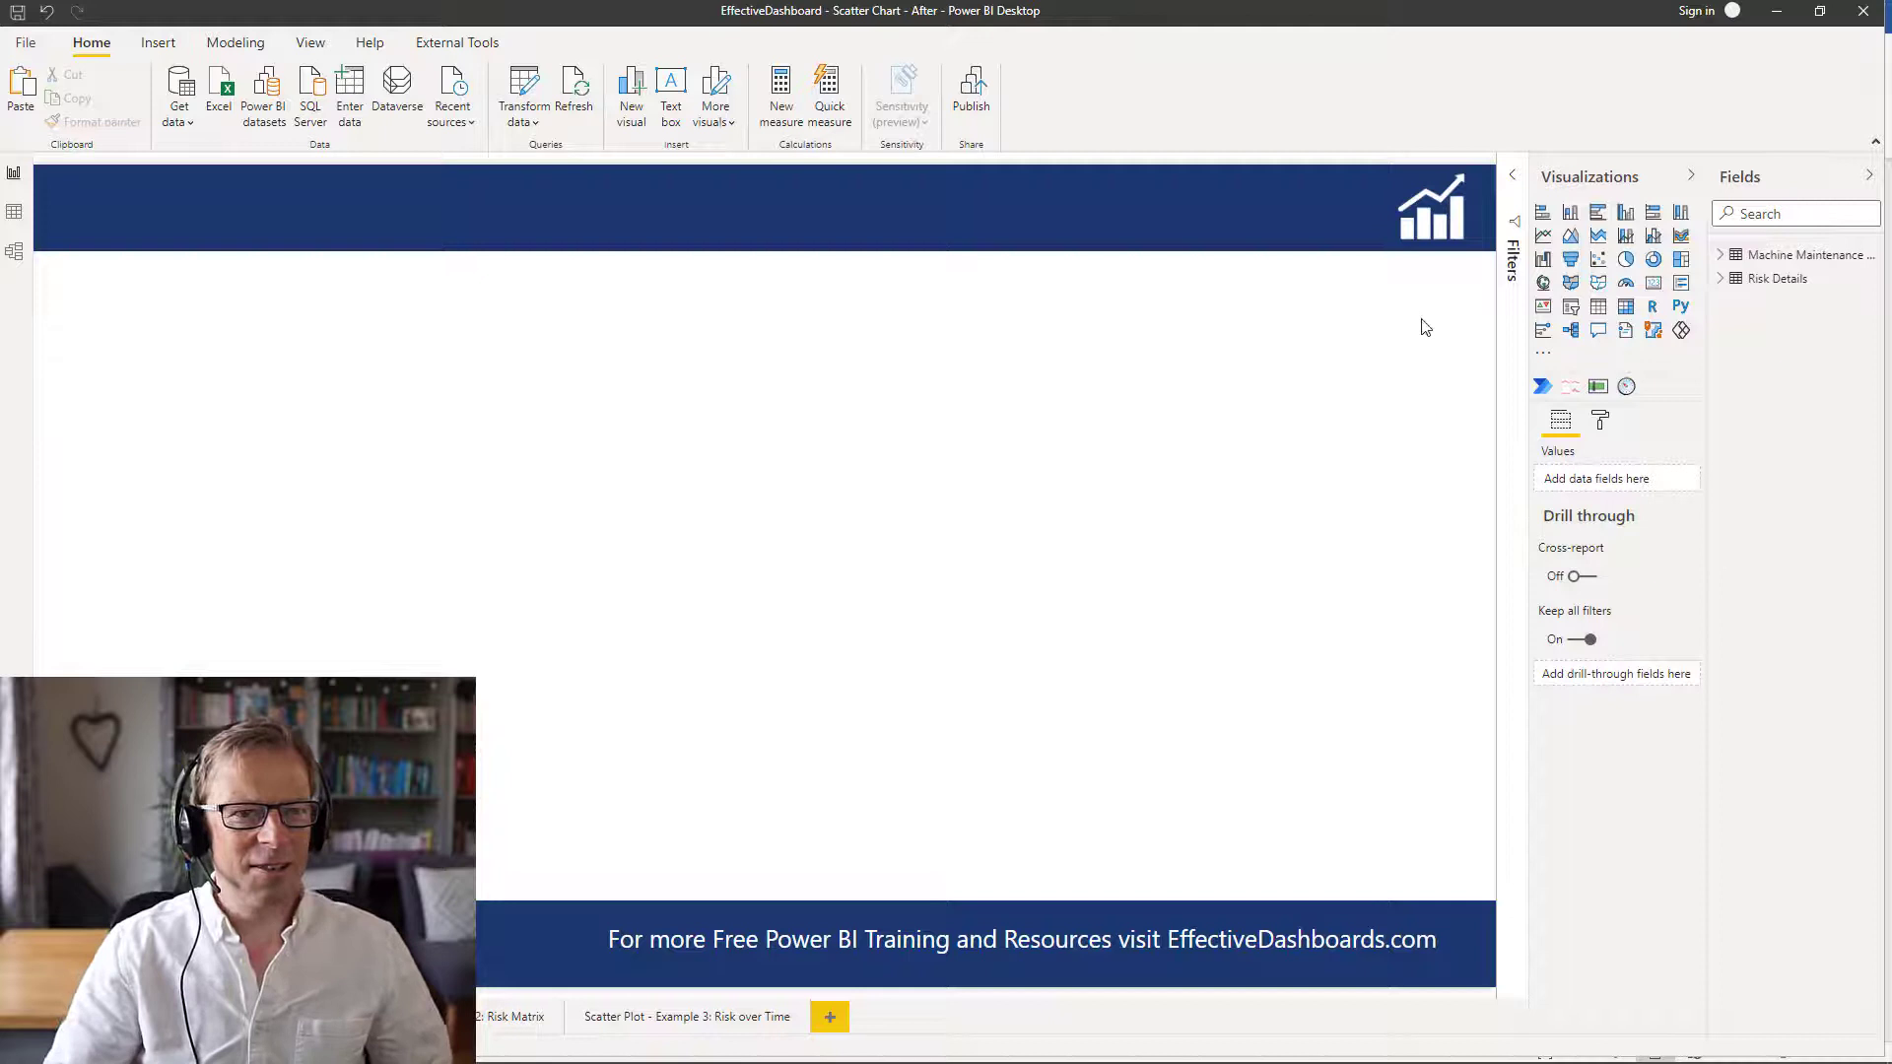
# Add a blank scatter chart, narrow it, move it to the upper right and enlarge it.
pyautogui.click(1598, 259)
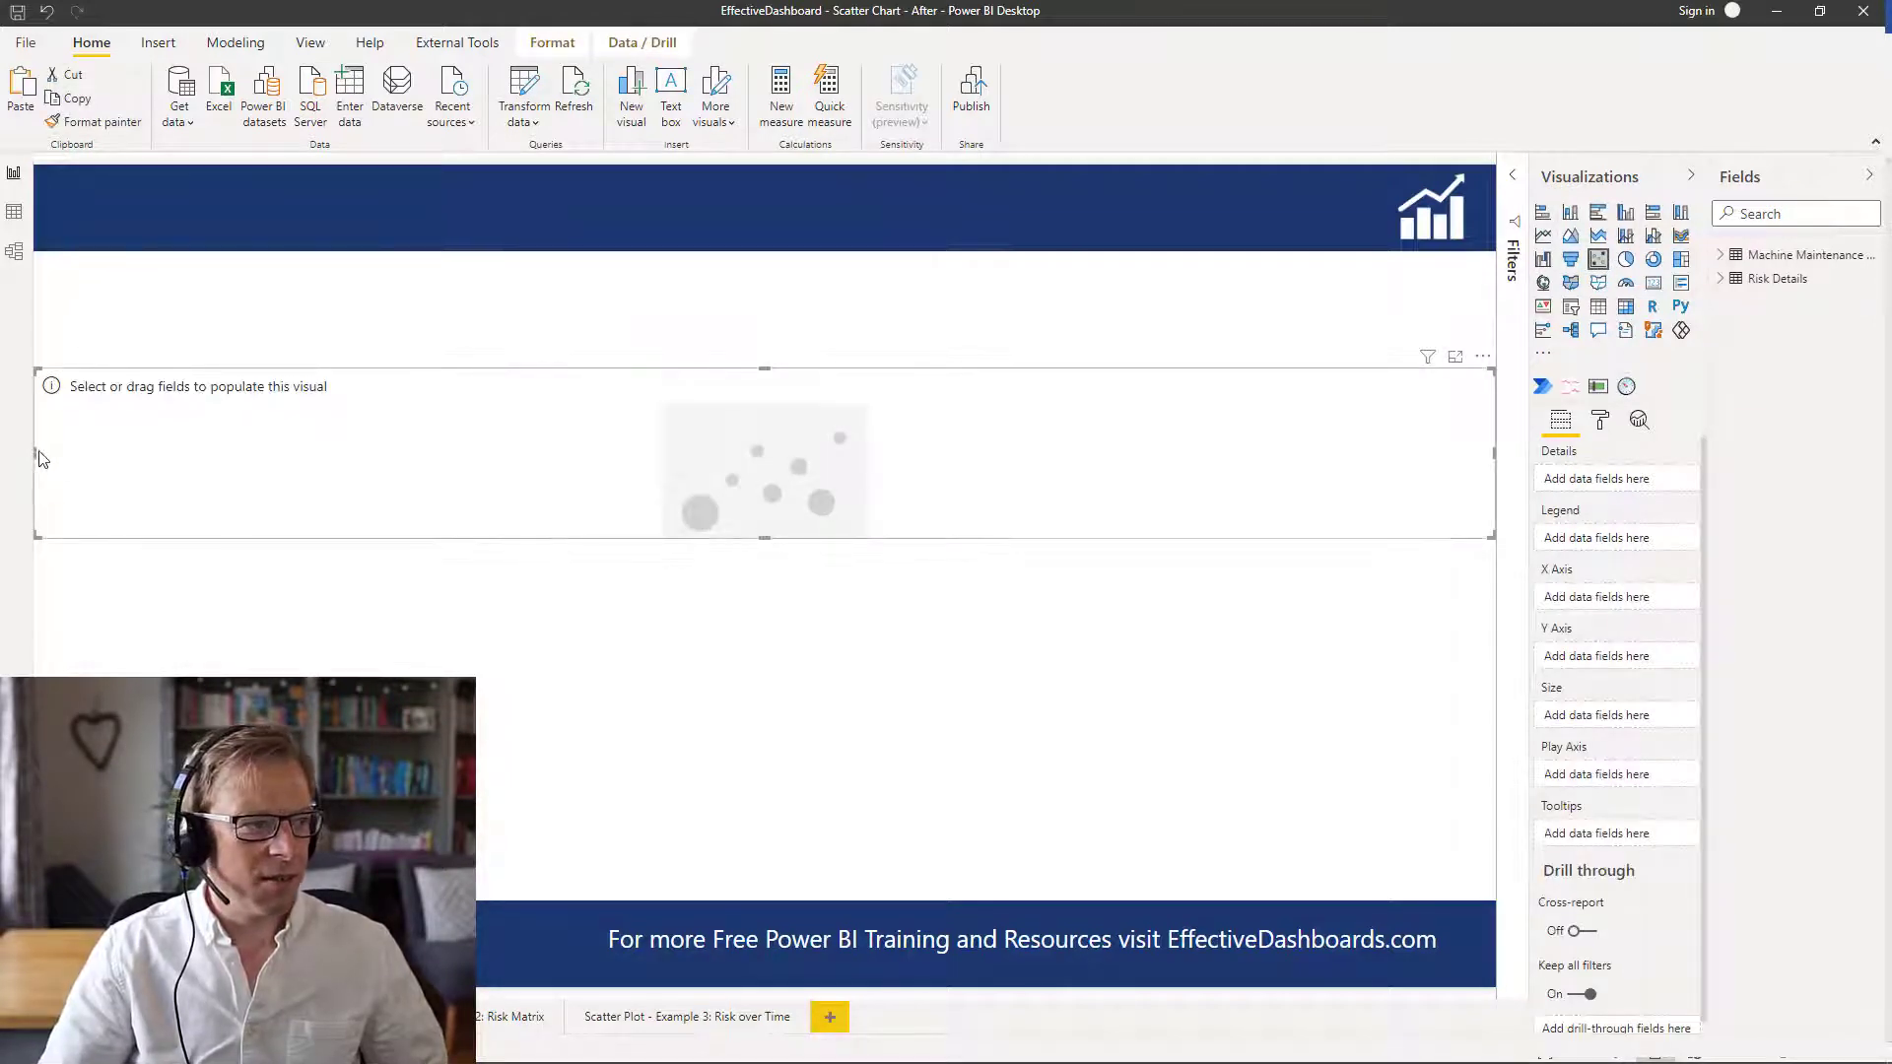
pyautogui.moveTo(39, 461); pyautogui.dragTo(953, 461)
pyautogui.moveTo(1143, 382); pyautogui.dragTo(1074, 276)
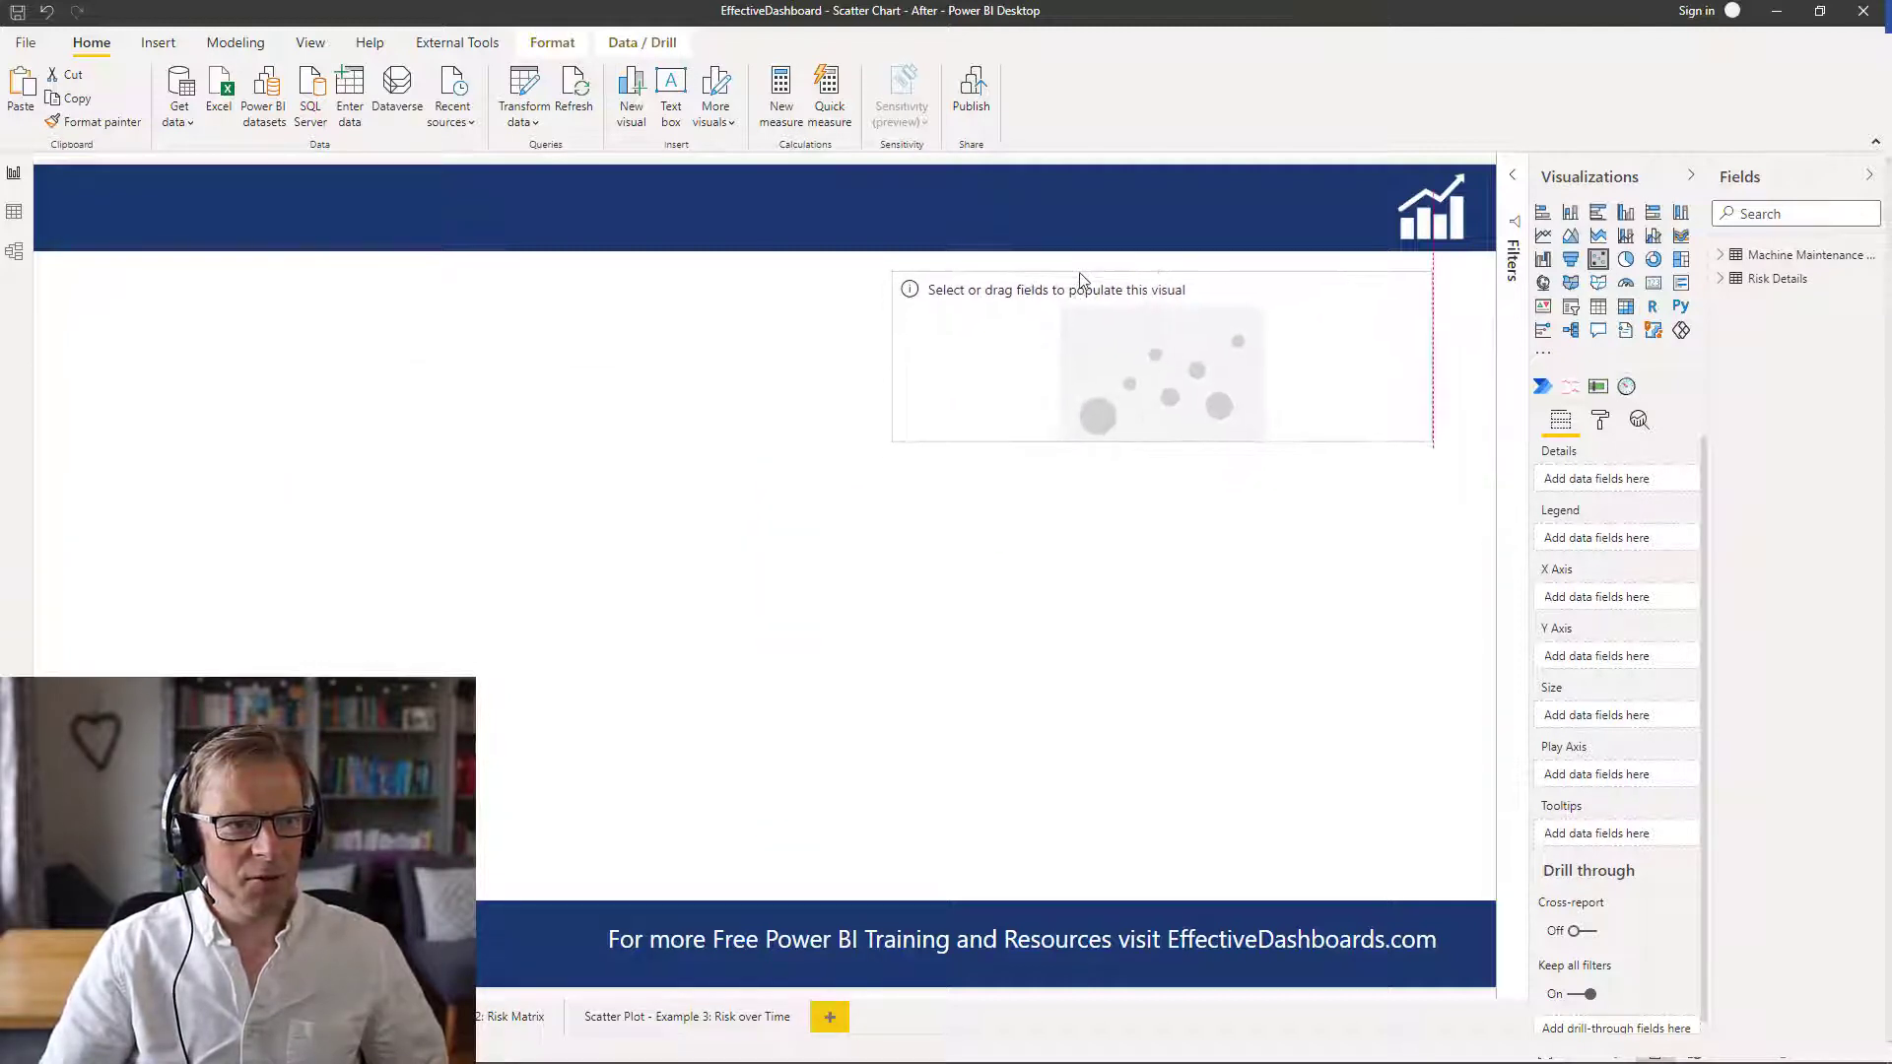
pyautogui.moveTo(1428, 441); pyautogui.dragTo(1478, 615)
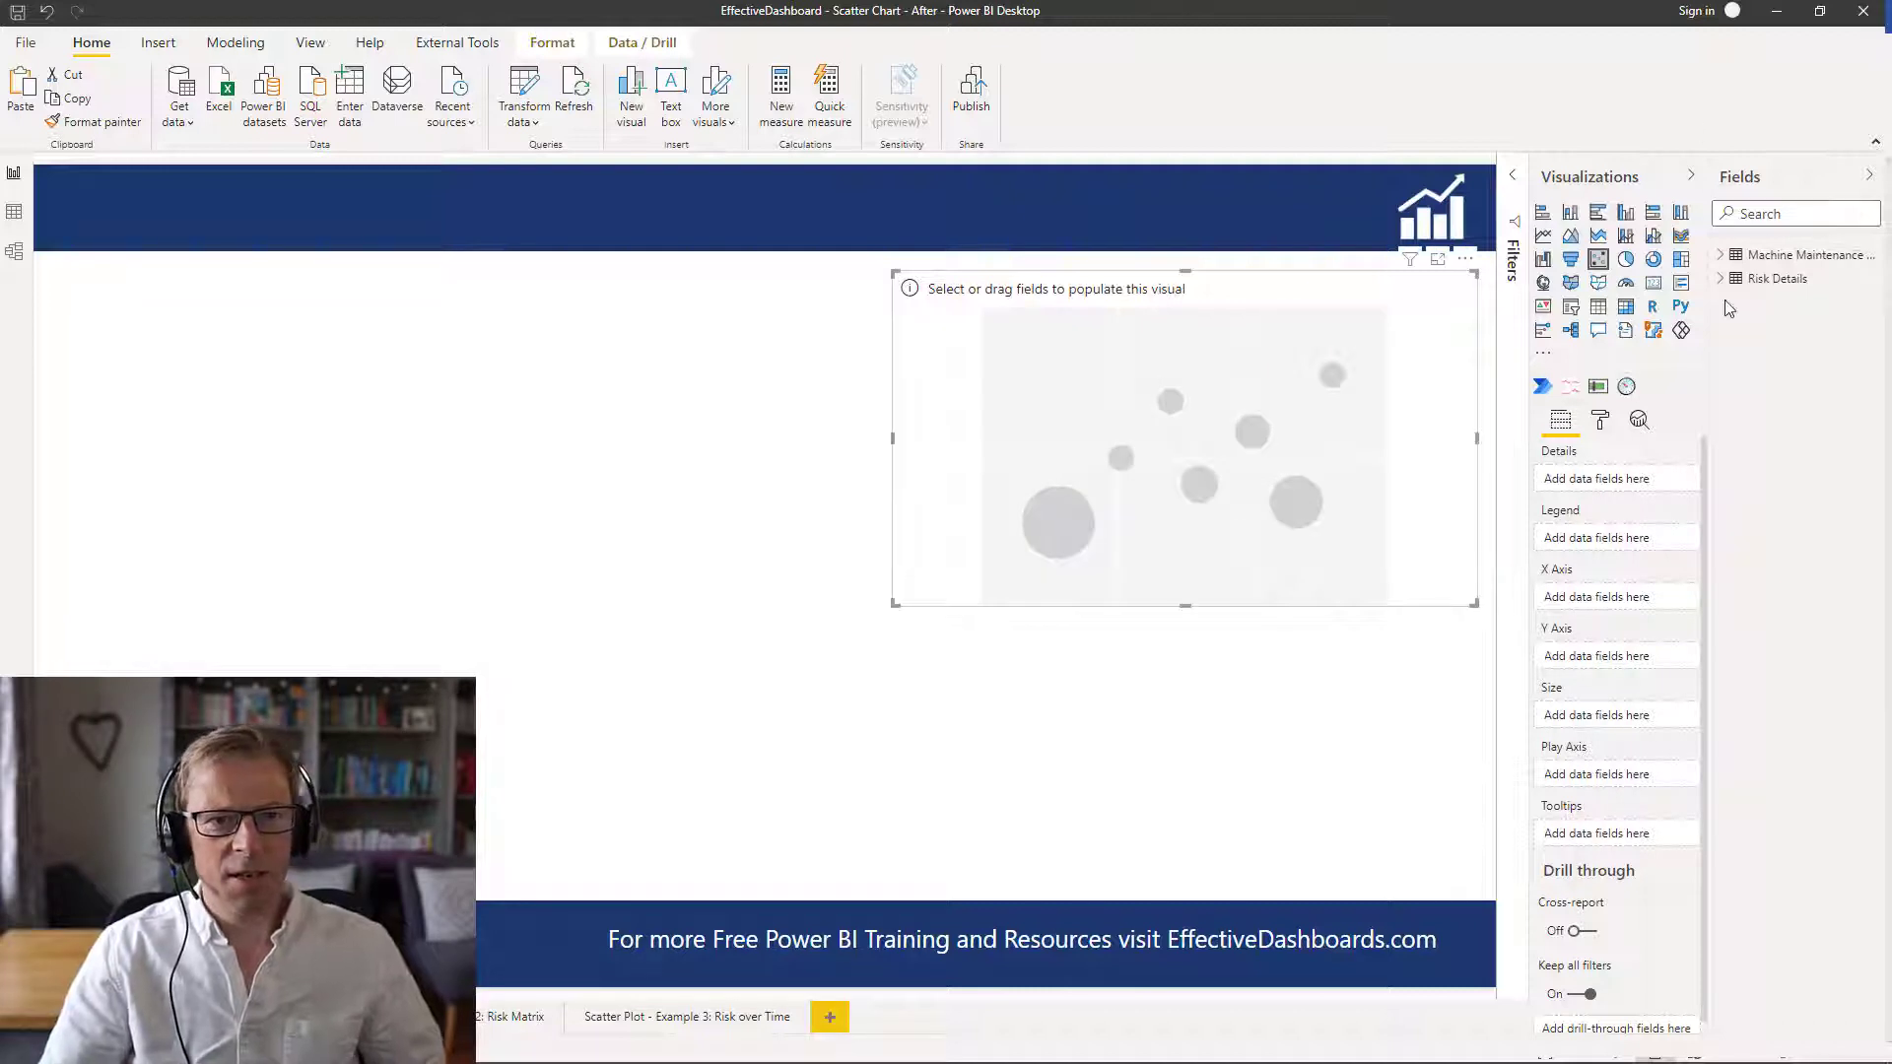
pyautogui.click(1767, 258)
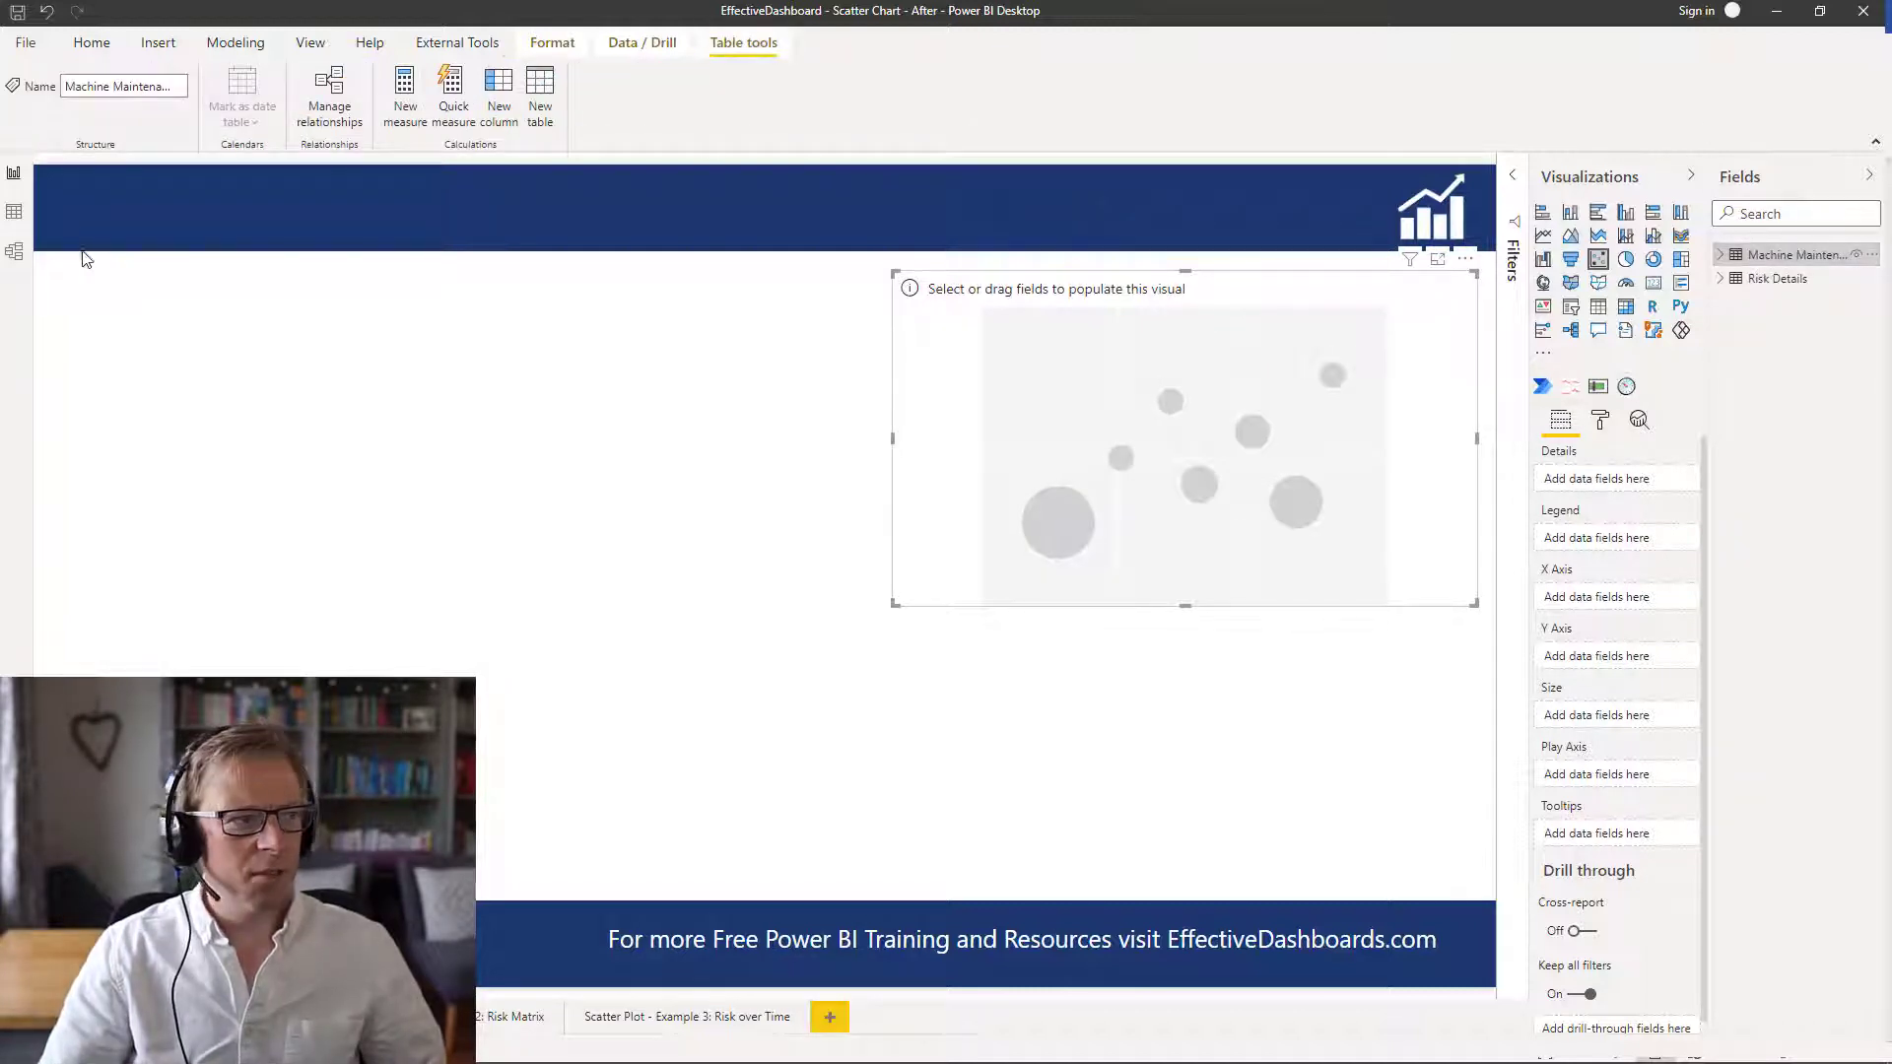
pyautogui.click(16, 220)
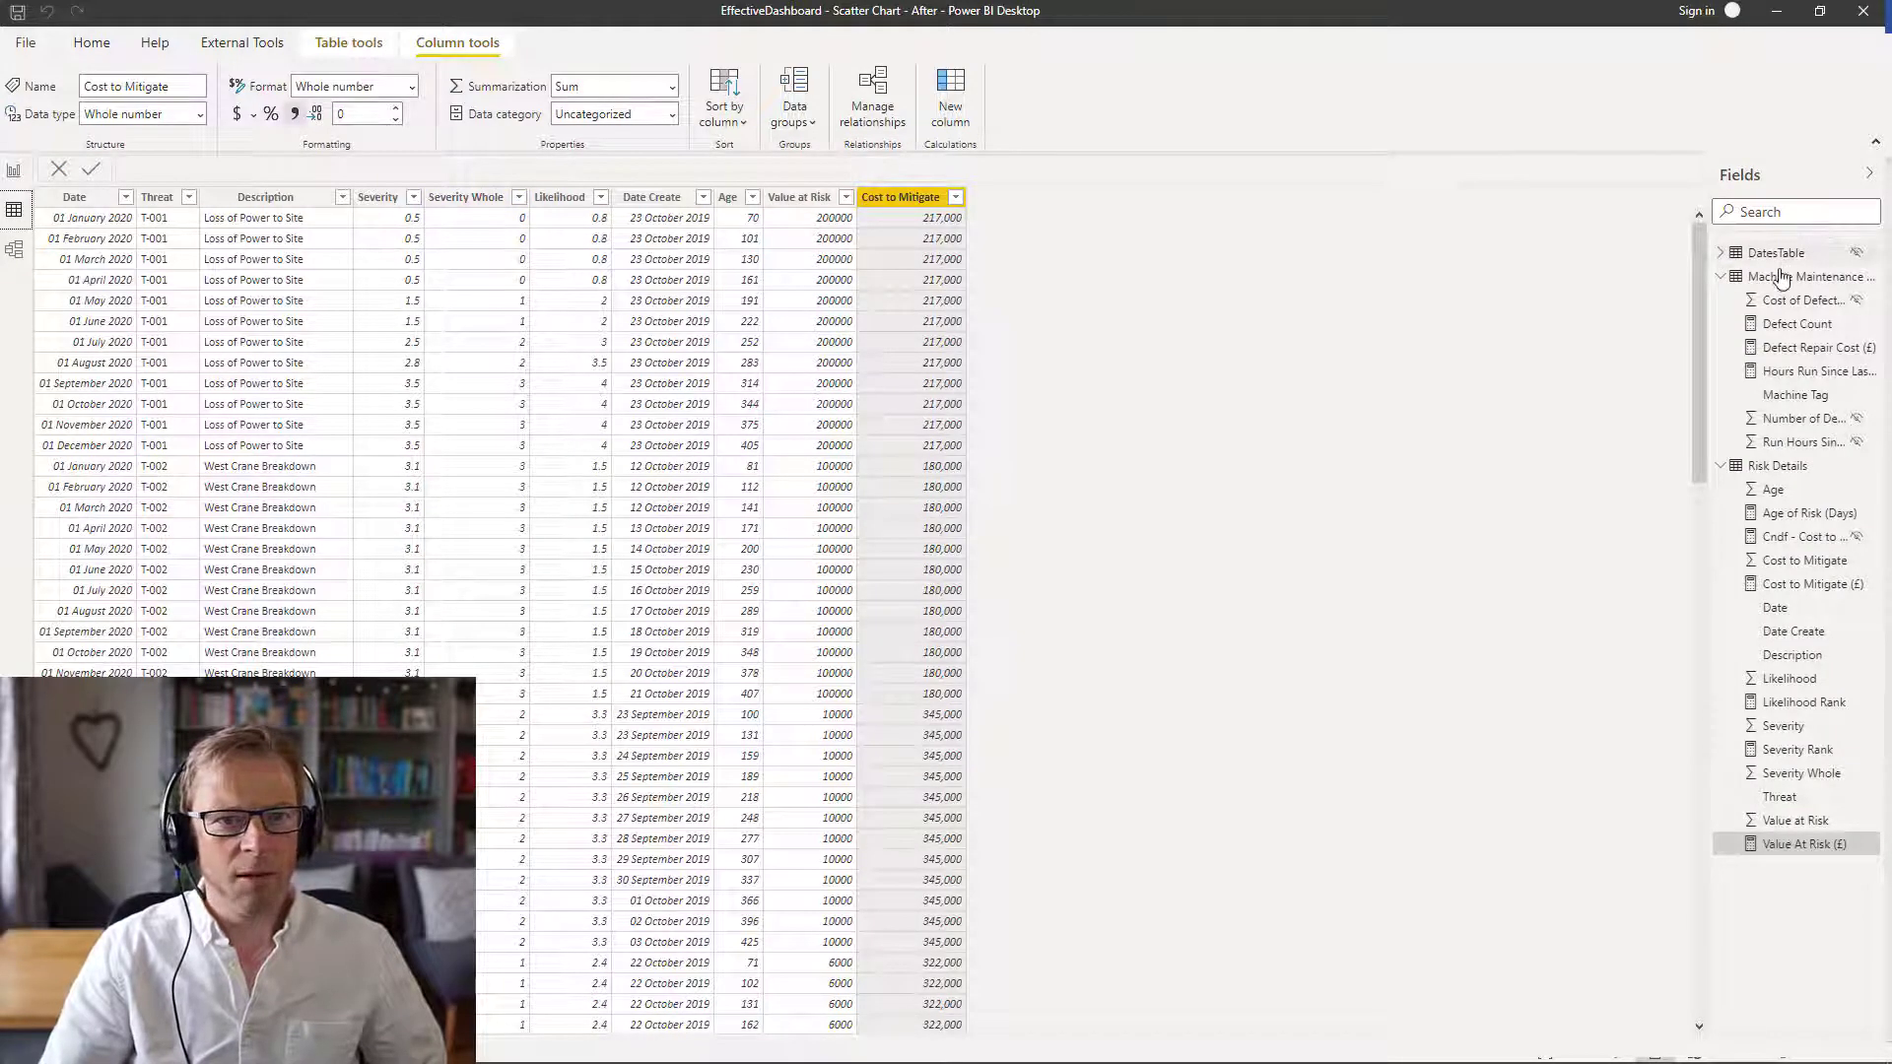
pyautogui.click(1727, 283)
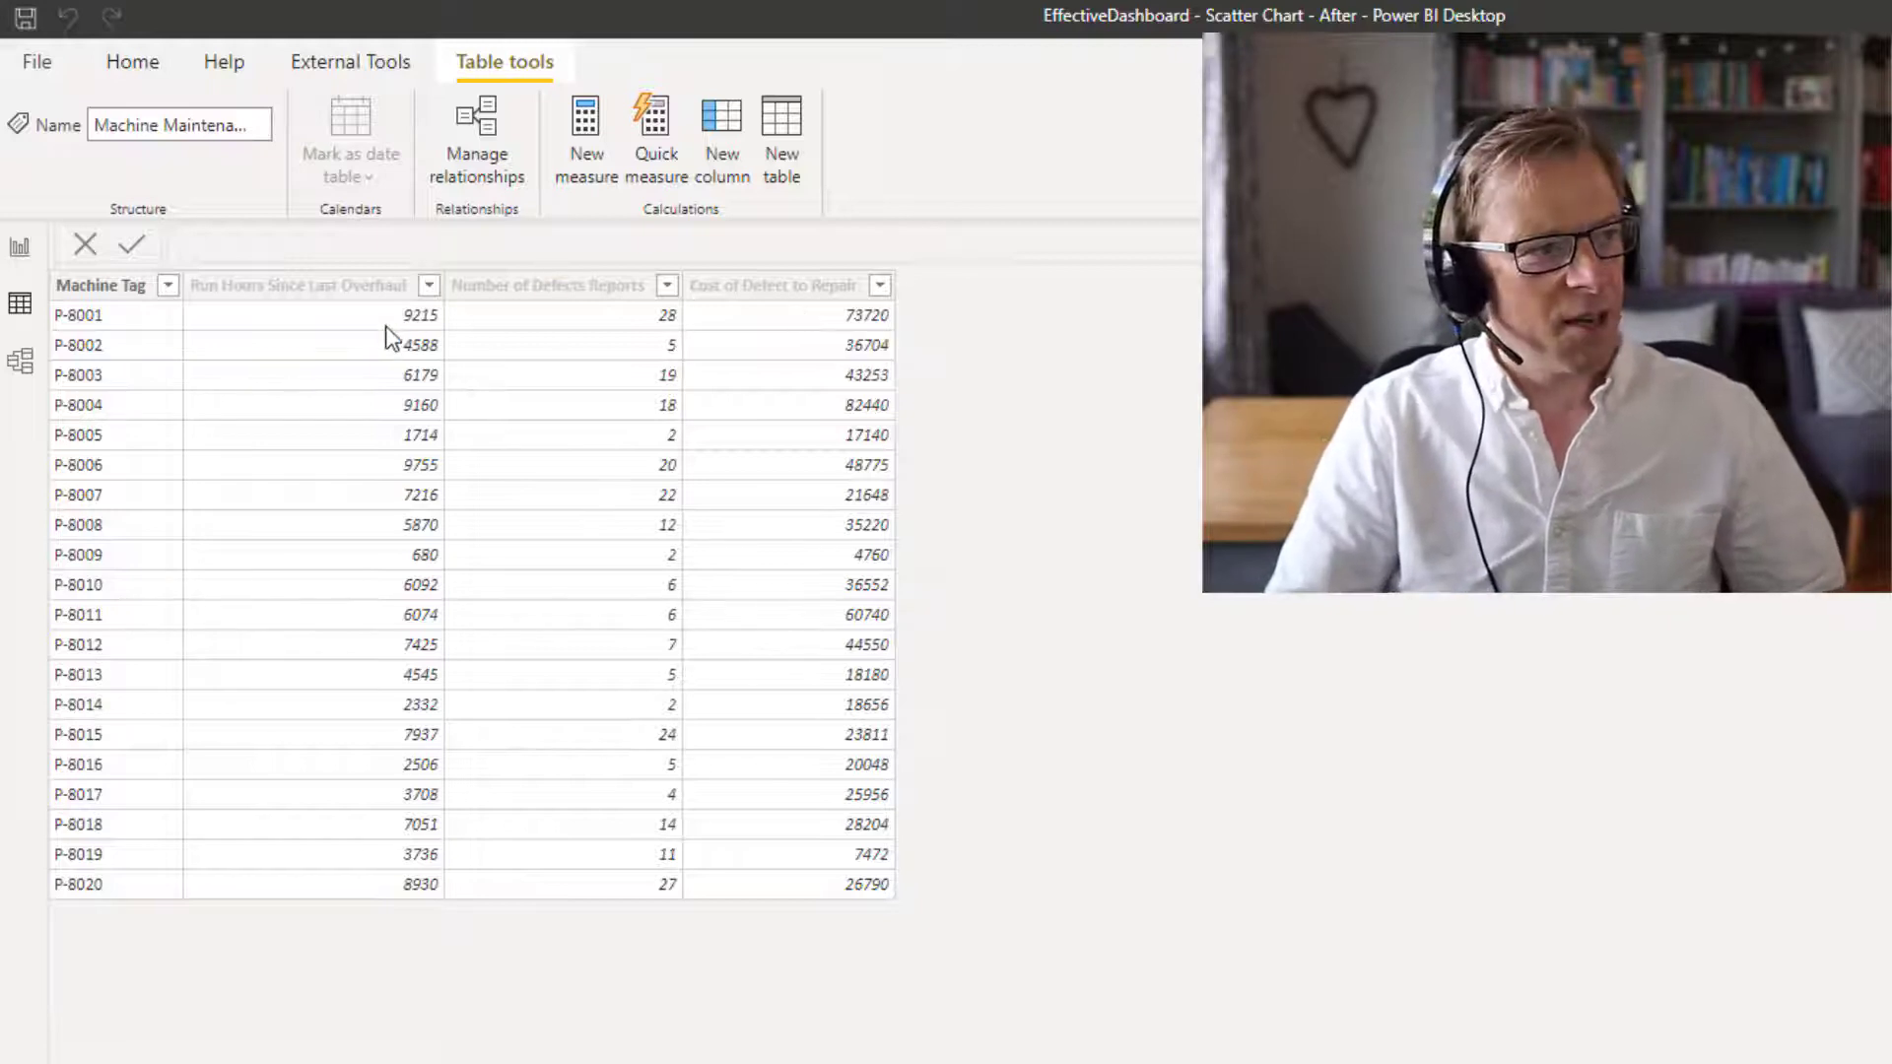
pyautogui.click(19, 248)
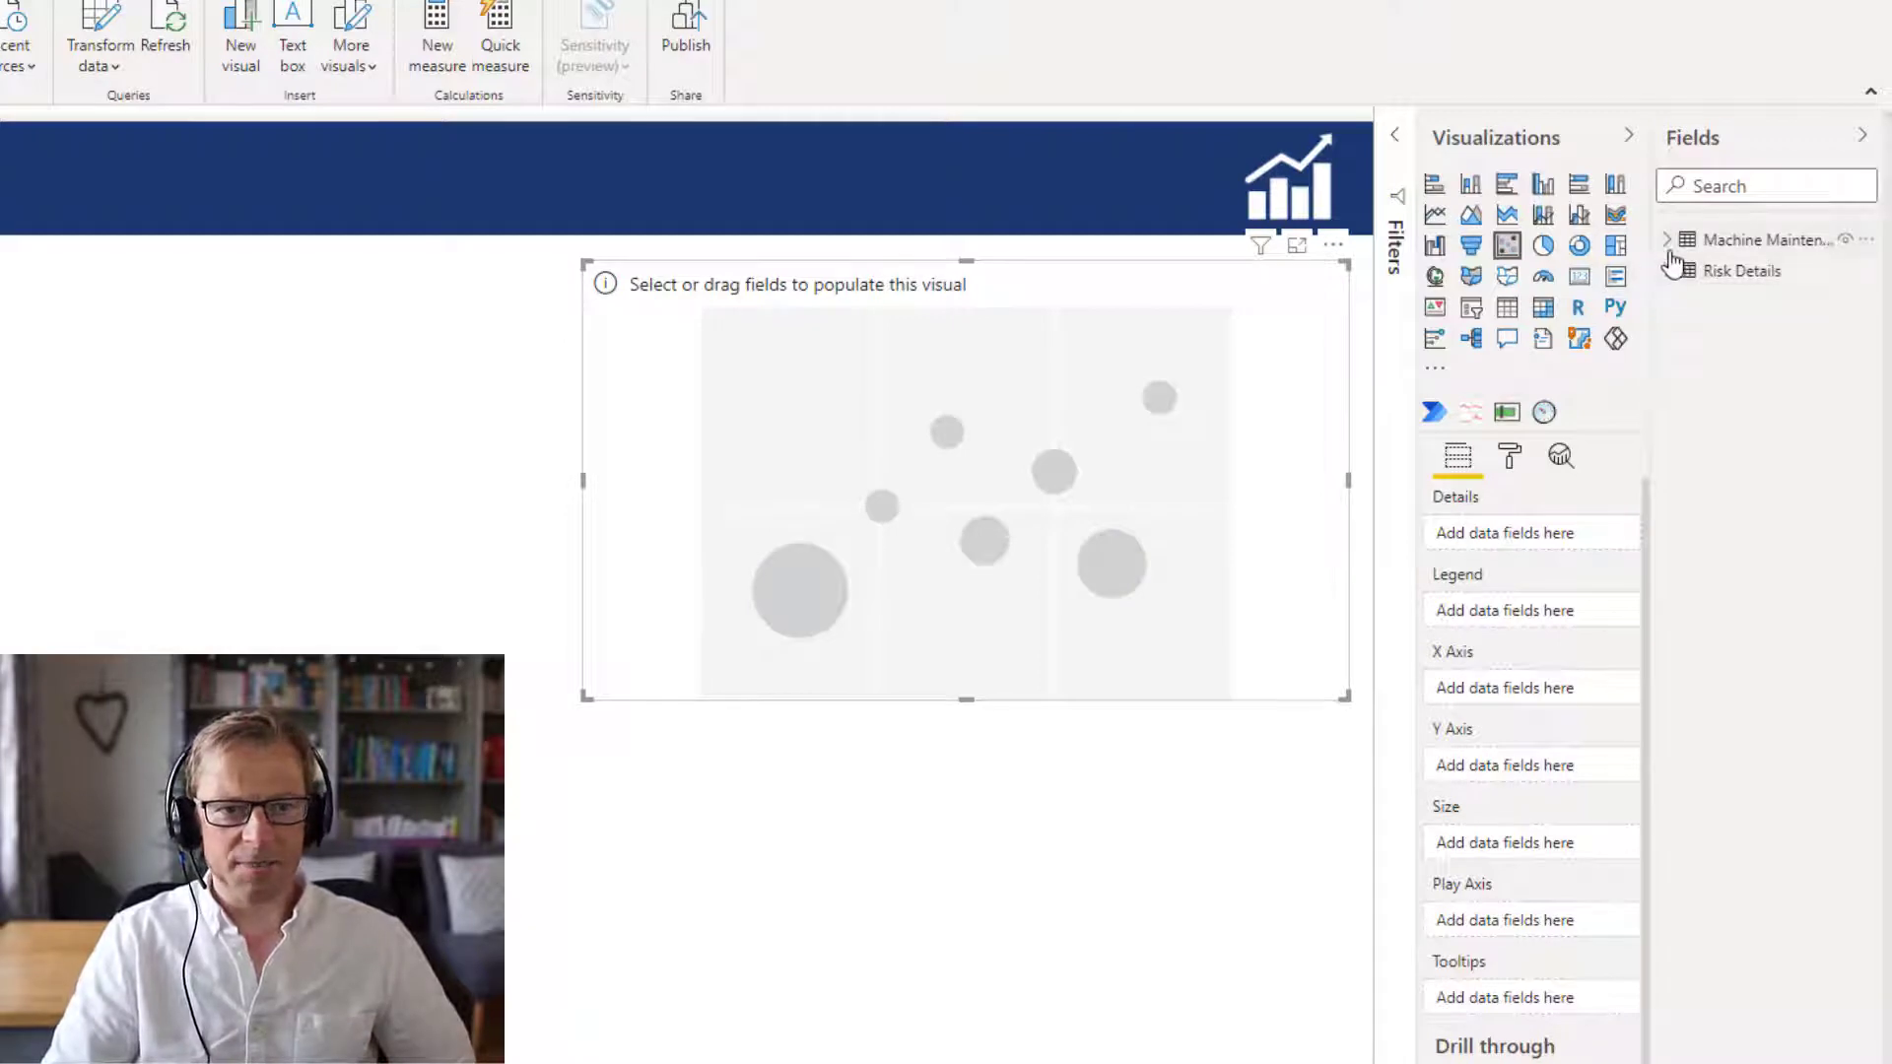
# Expand Machine Maintenance History and add Machine Tag to the scatter chart's Details.
pyautogui.click(1667, 241)
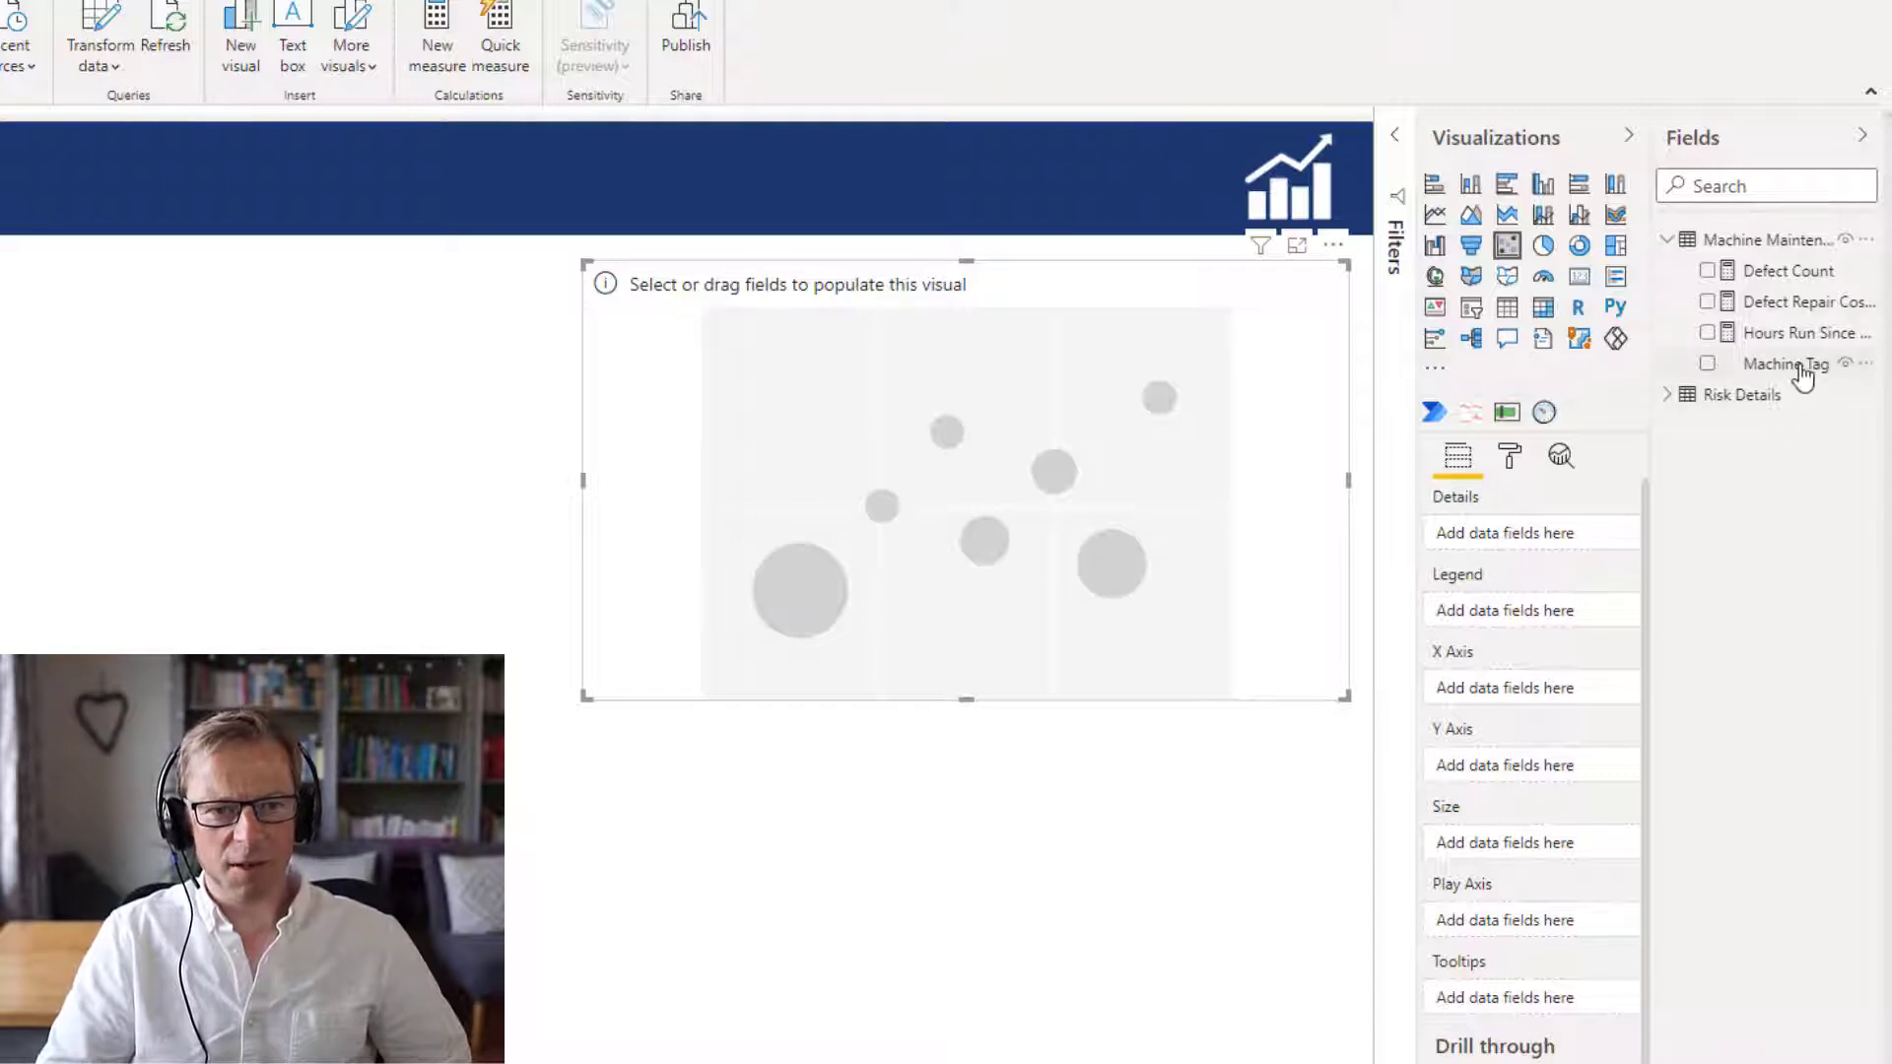
pyautogui.moveTo(1785, 363); pyautogui.dragTo(1557, 543)
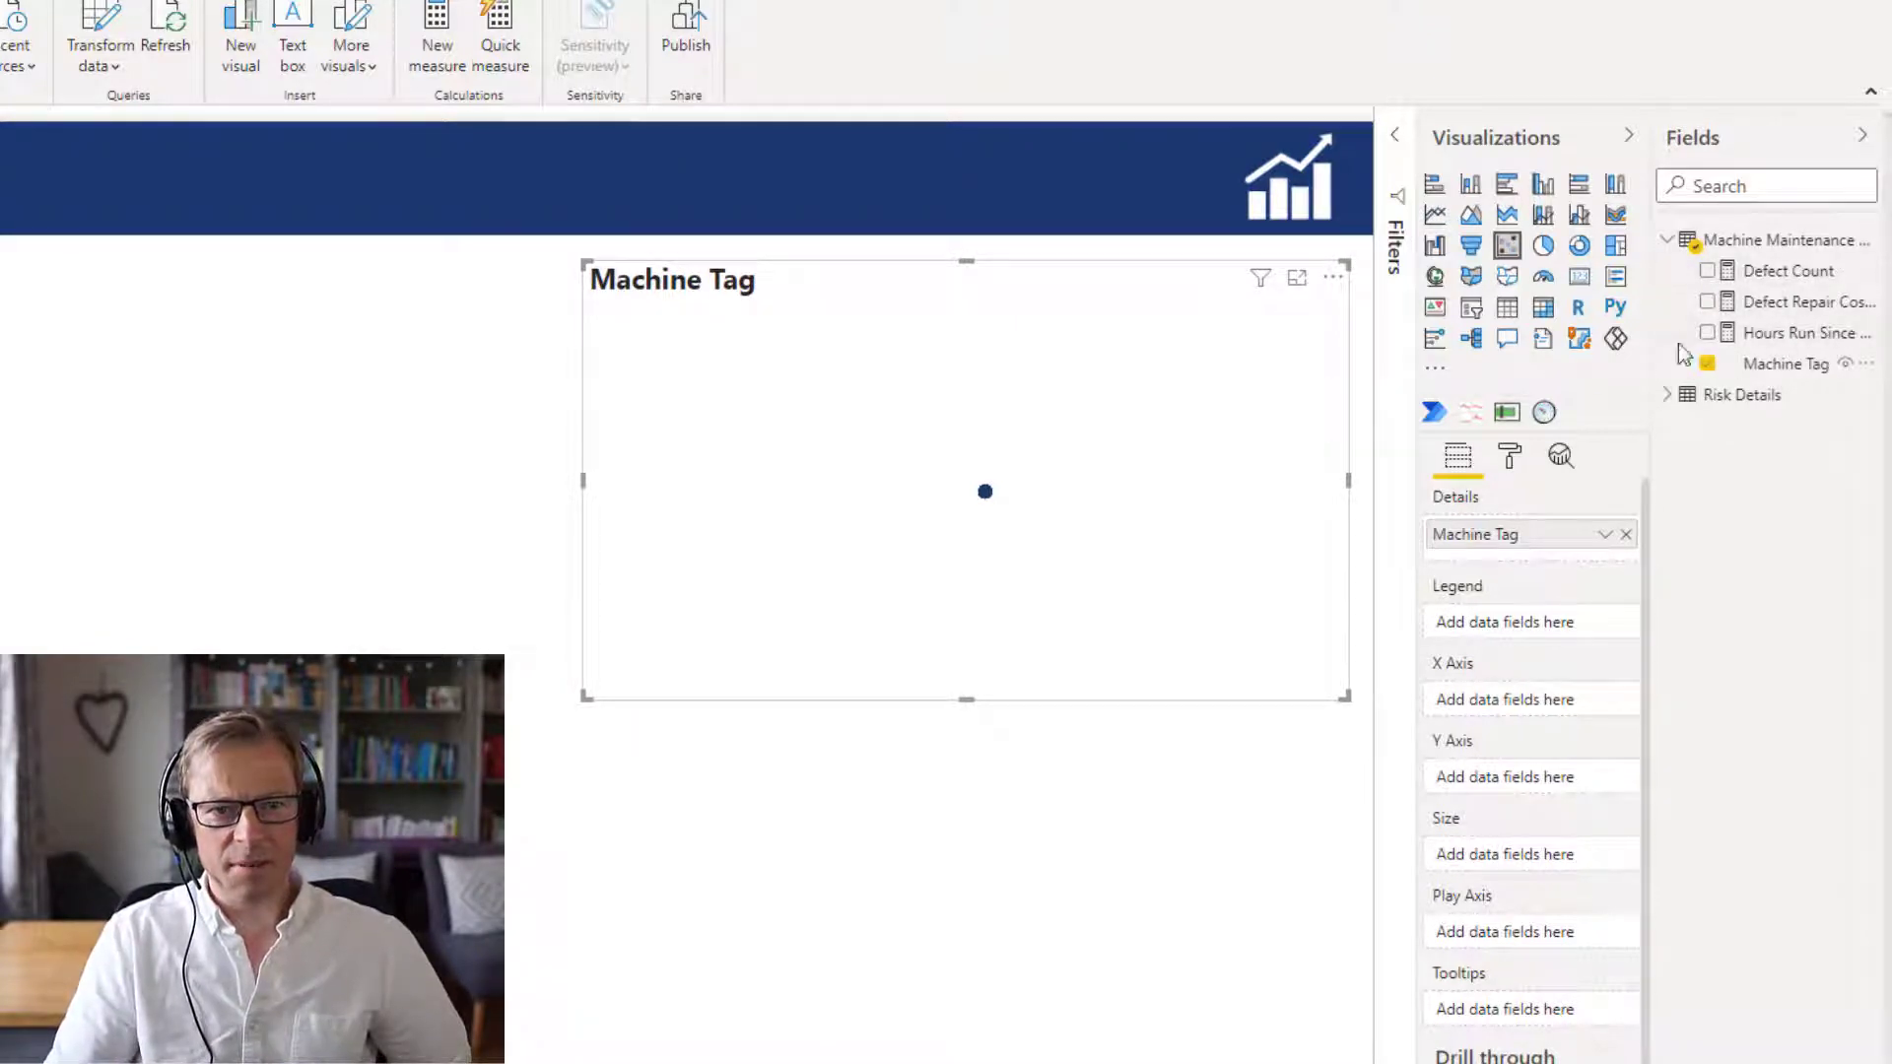
# Put Hours Run Since Last Overhaul on the X axis and review its formula in the formula bar.
pyautogui.moveTo(1640, 339); pyautogui.dragTo(1588, 345)
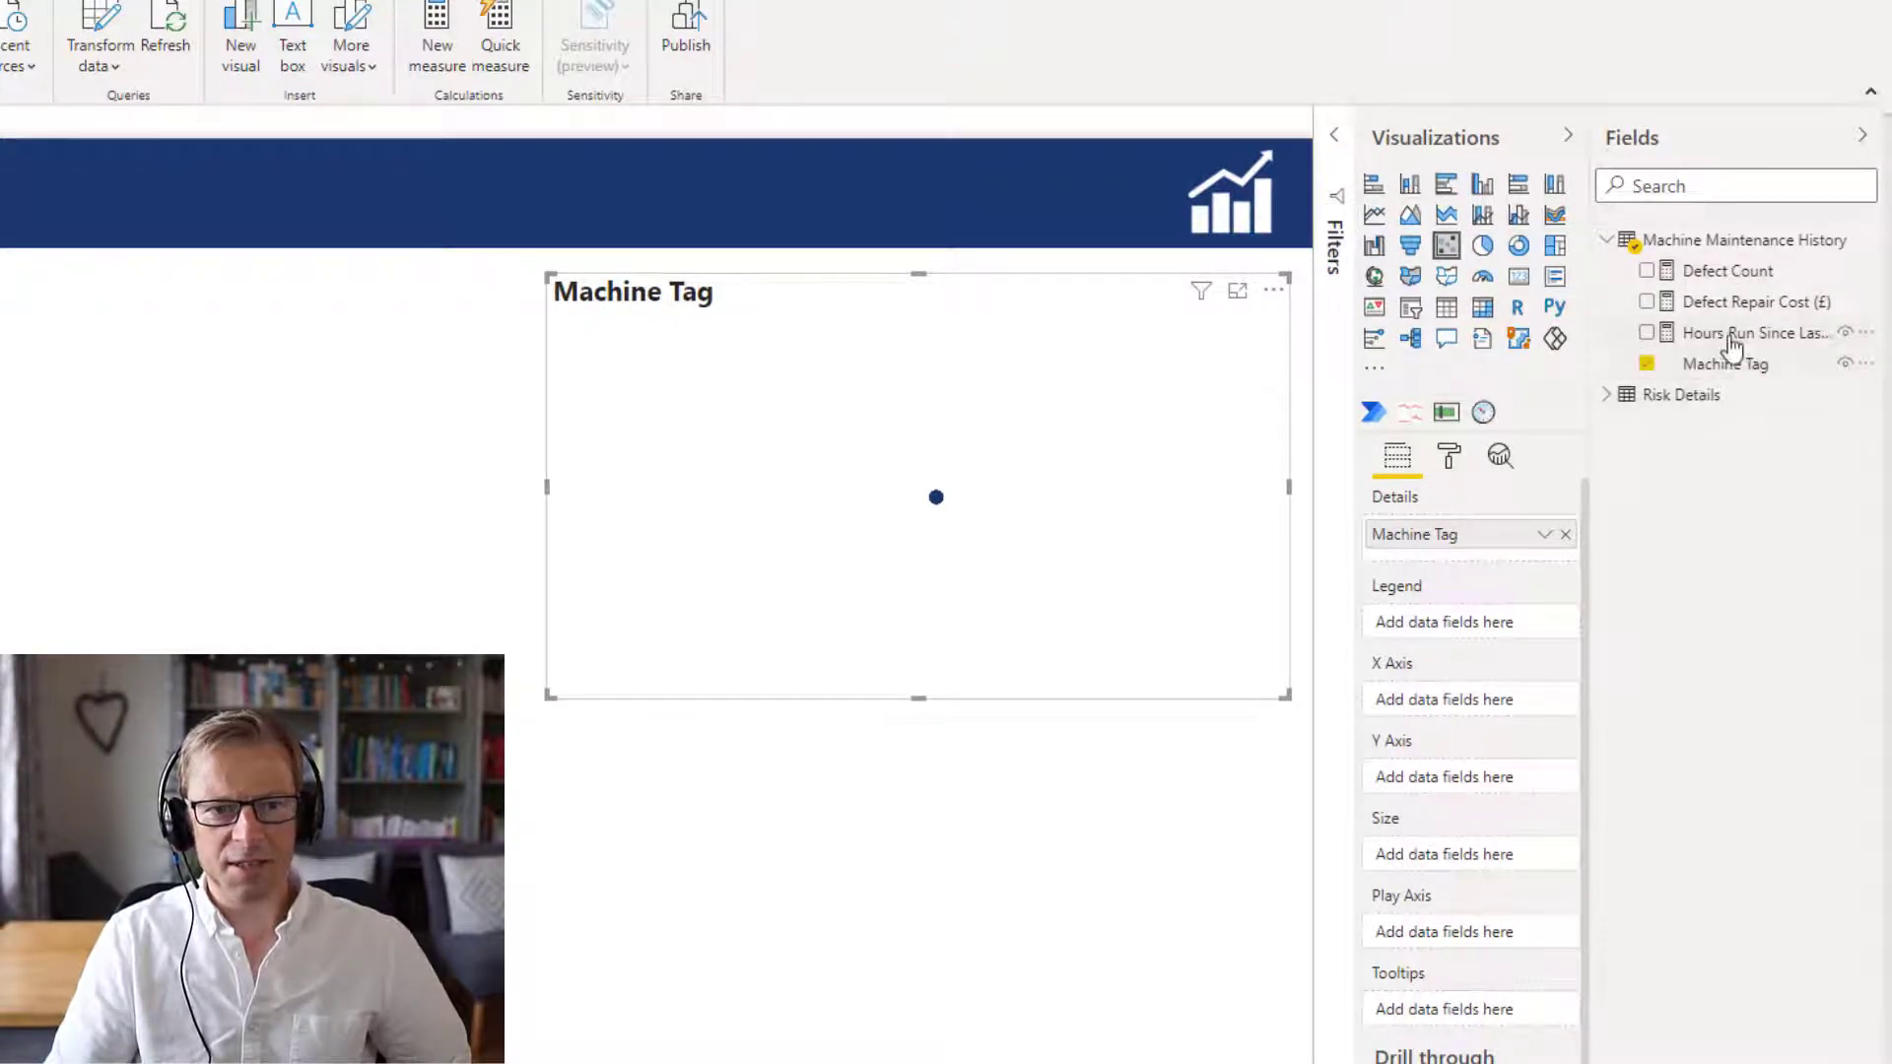
pyautogui.moveTo(1734, 337); pyautogui.dragTo(1478, 708)
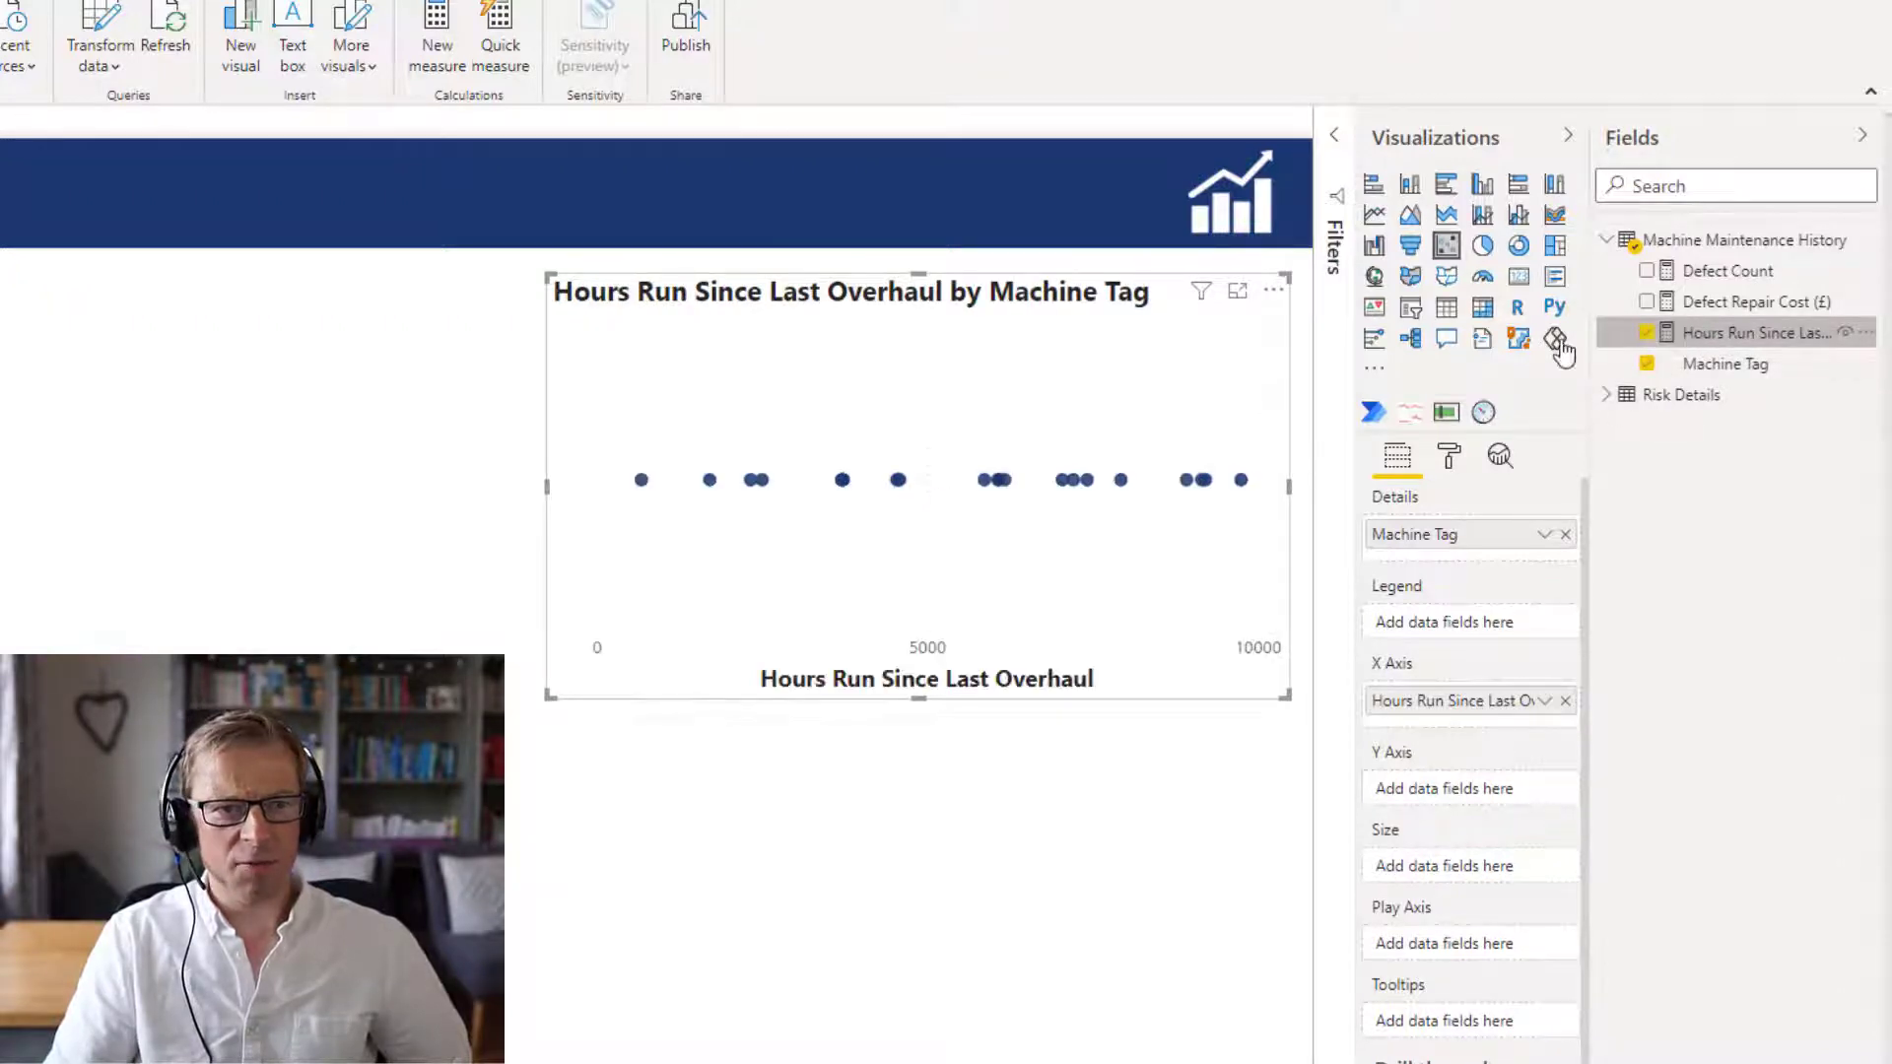
pyautogui.click(1734, 337)
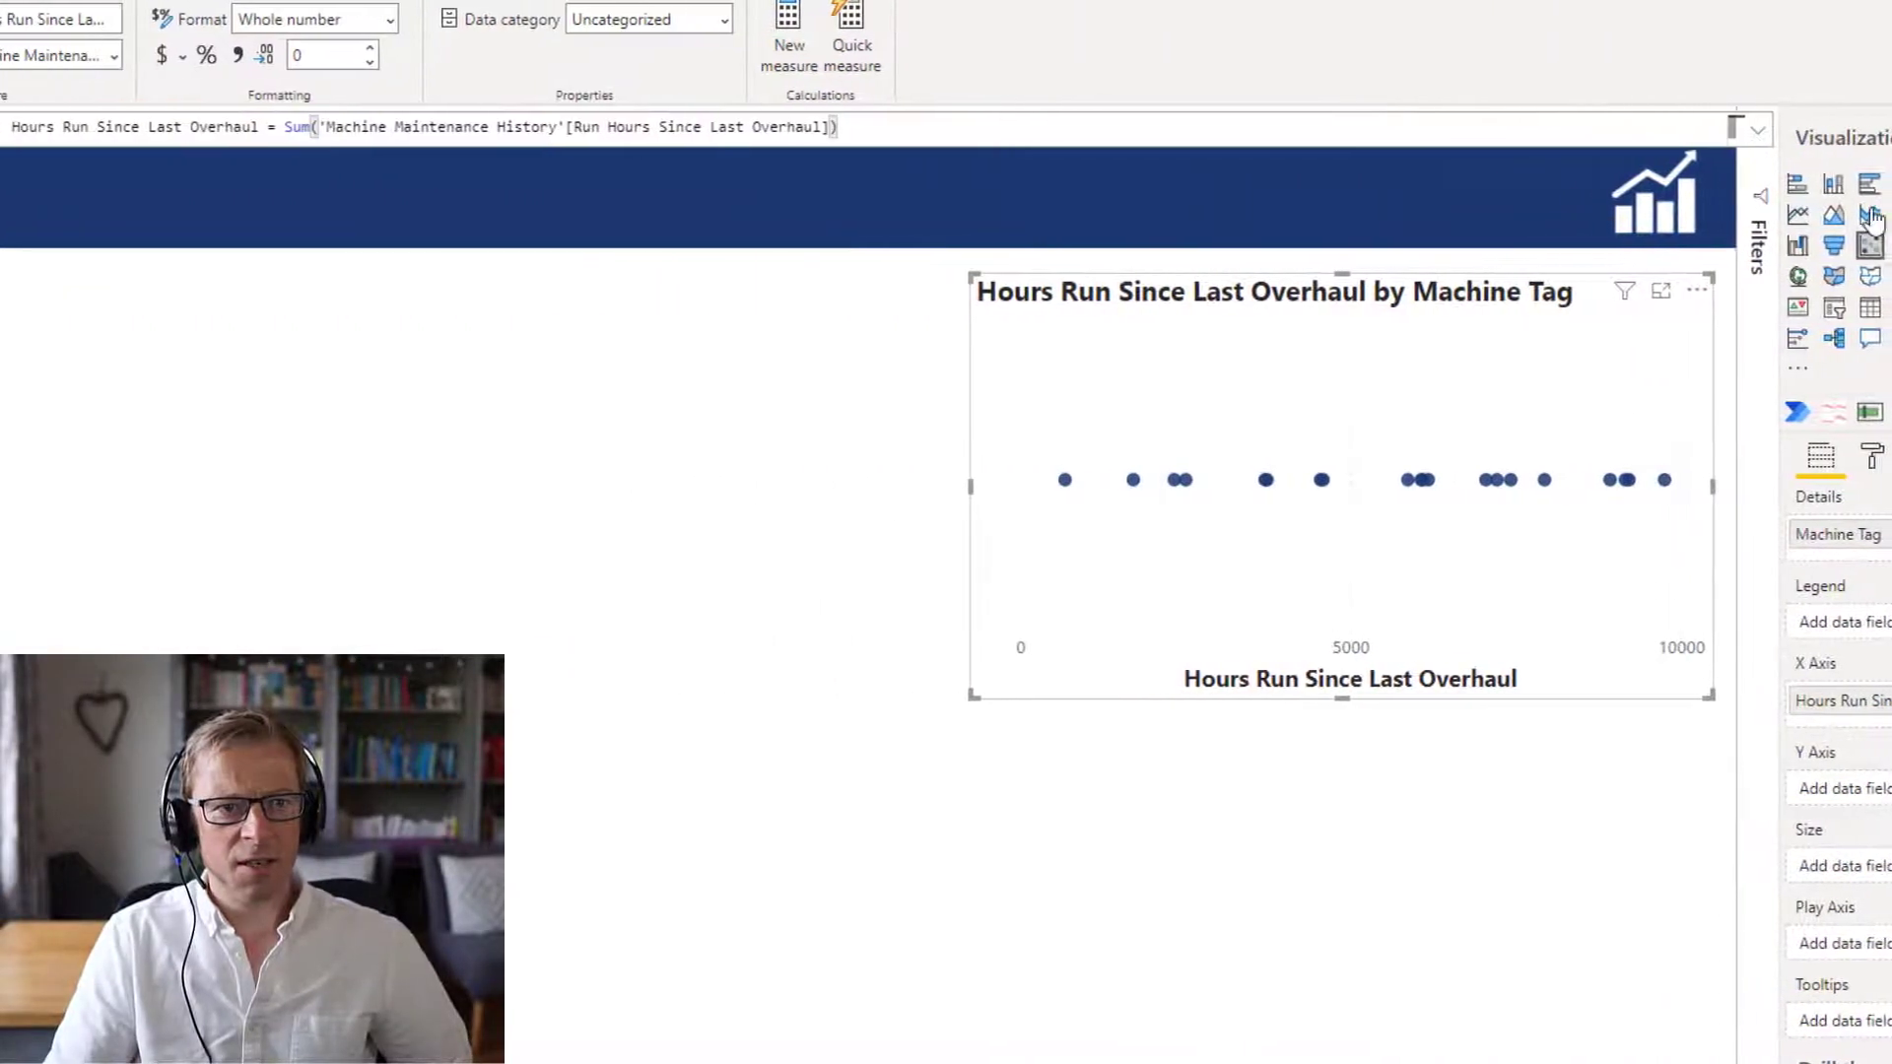
pyautogui.click(1765, 132)
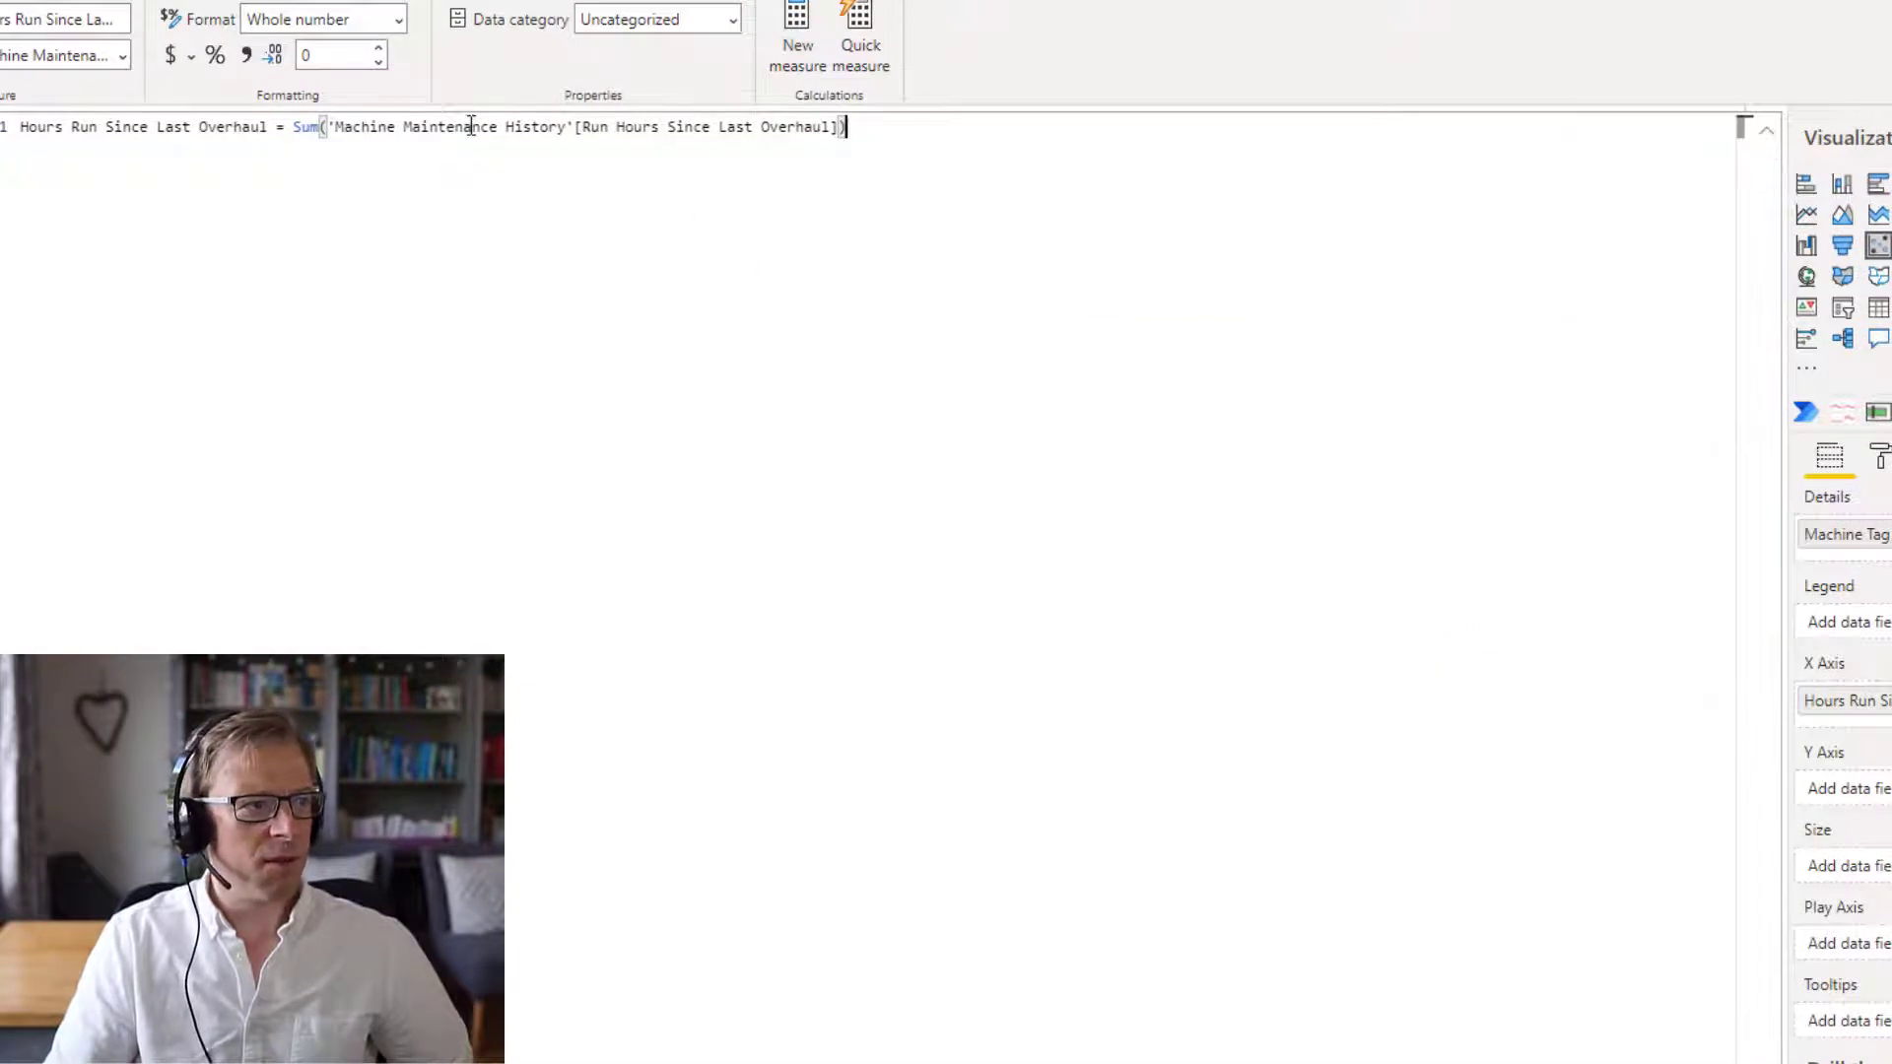
pyautogui.hotkey('ctrl', '+')
pyautogui.hotkey('ctrl', '+')
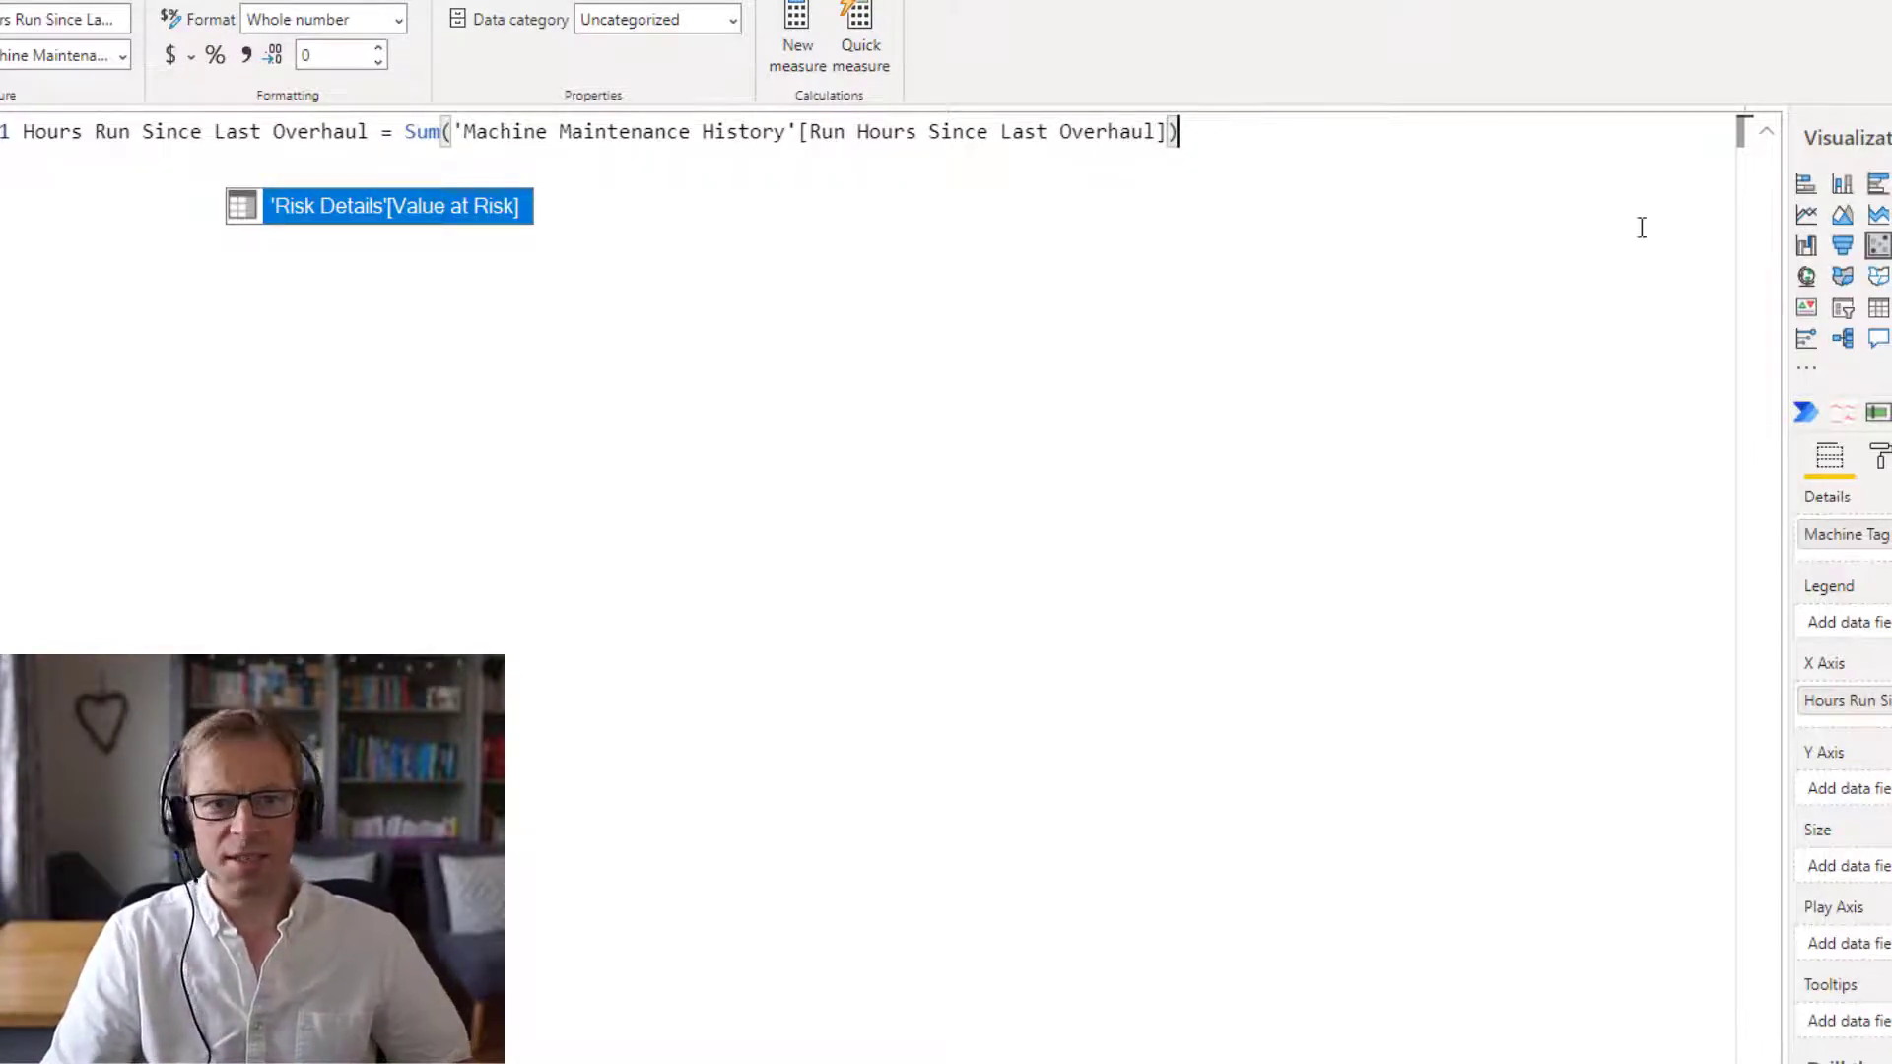
pyautogui.click(1767, 135)
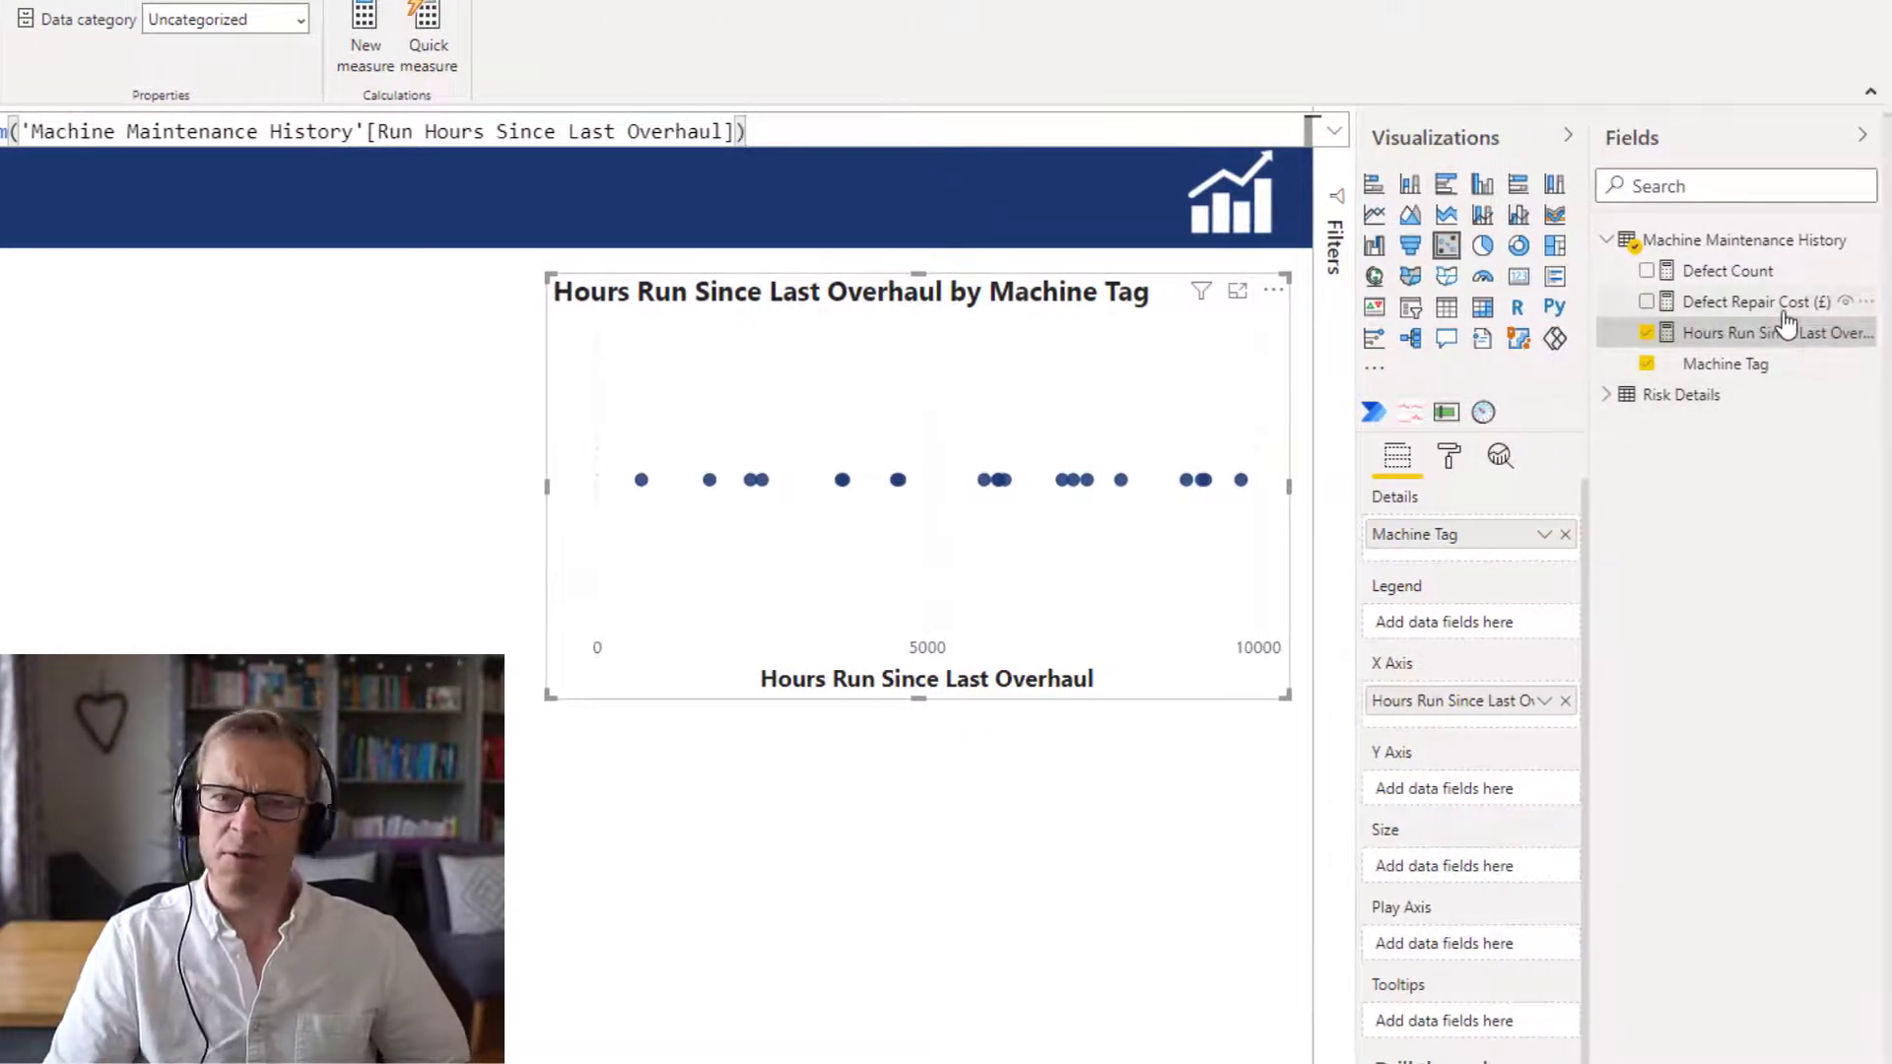
# Inspect the Defect Repair Cost (£) measure and place it on the Y axis.
pyautogui.click(1779, 303)
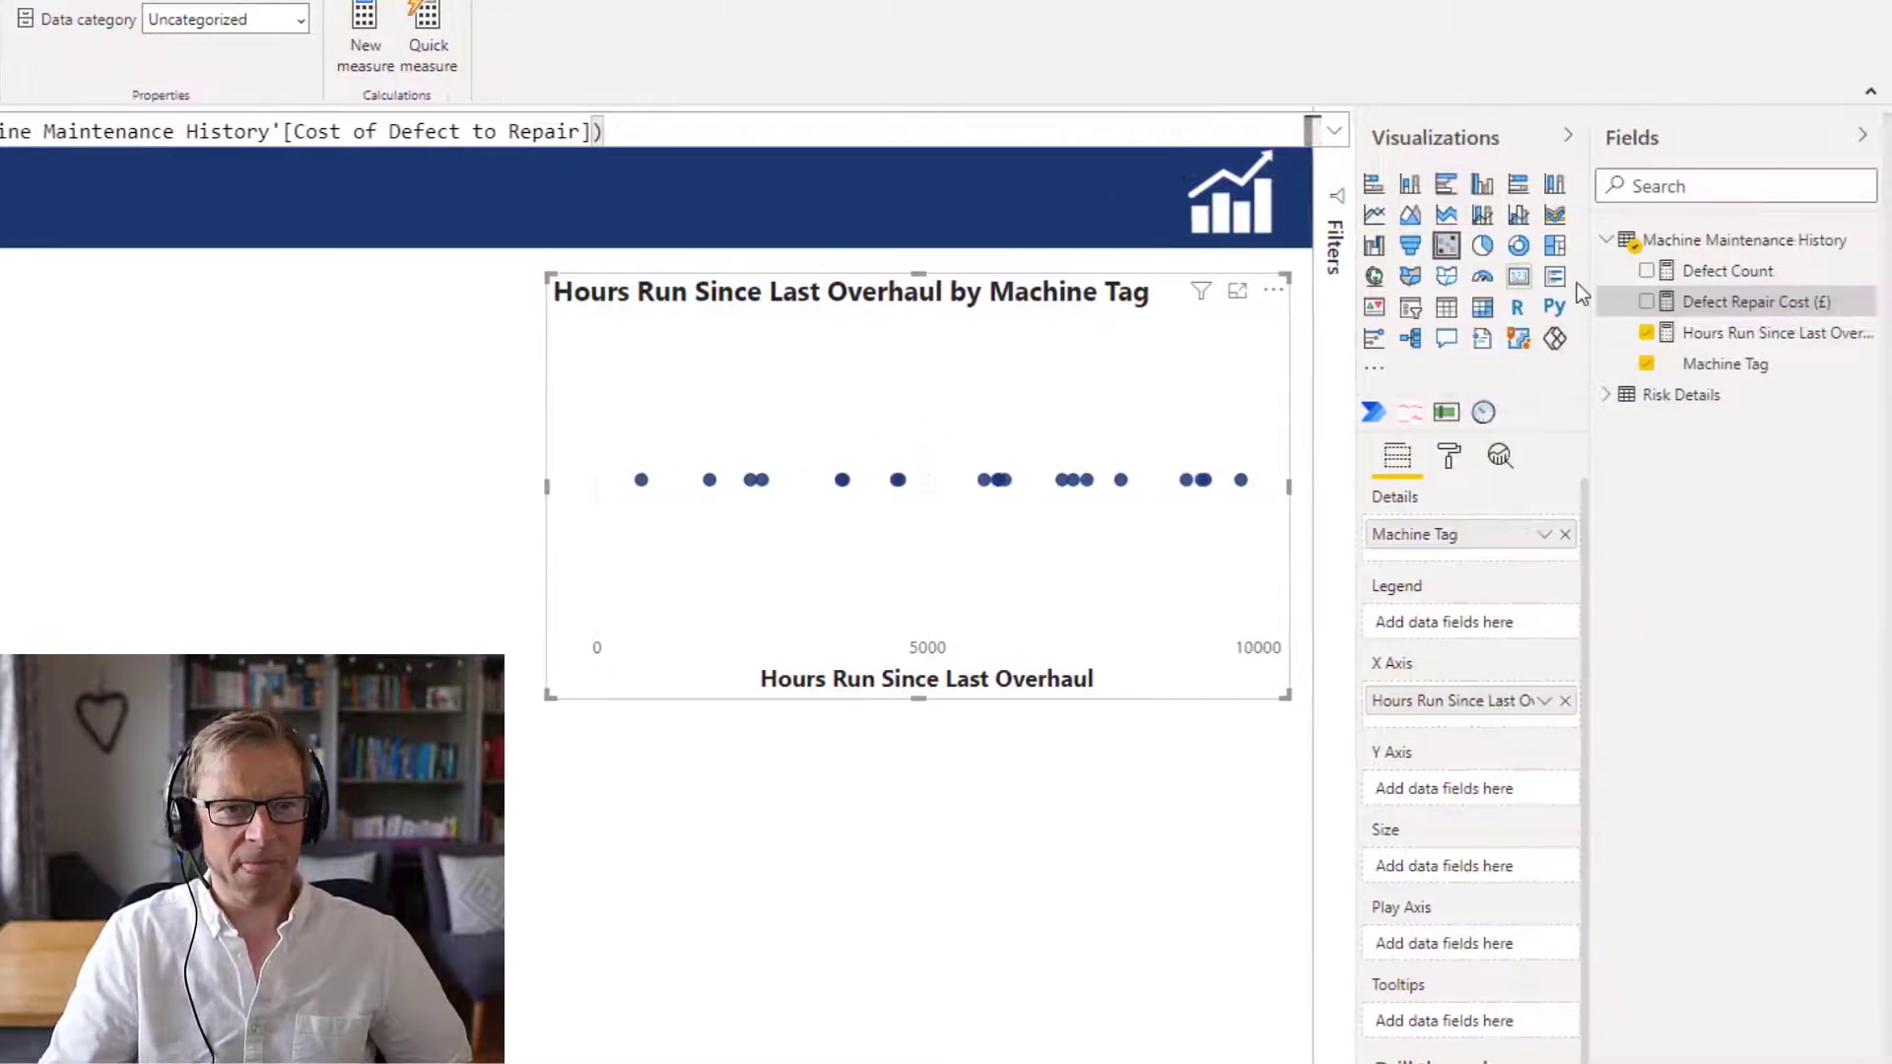
pyautogui.moveTo(1708, 308); pyautogui.dragTo(1465, 789)
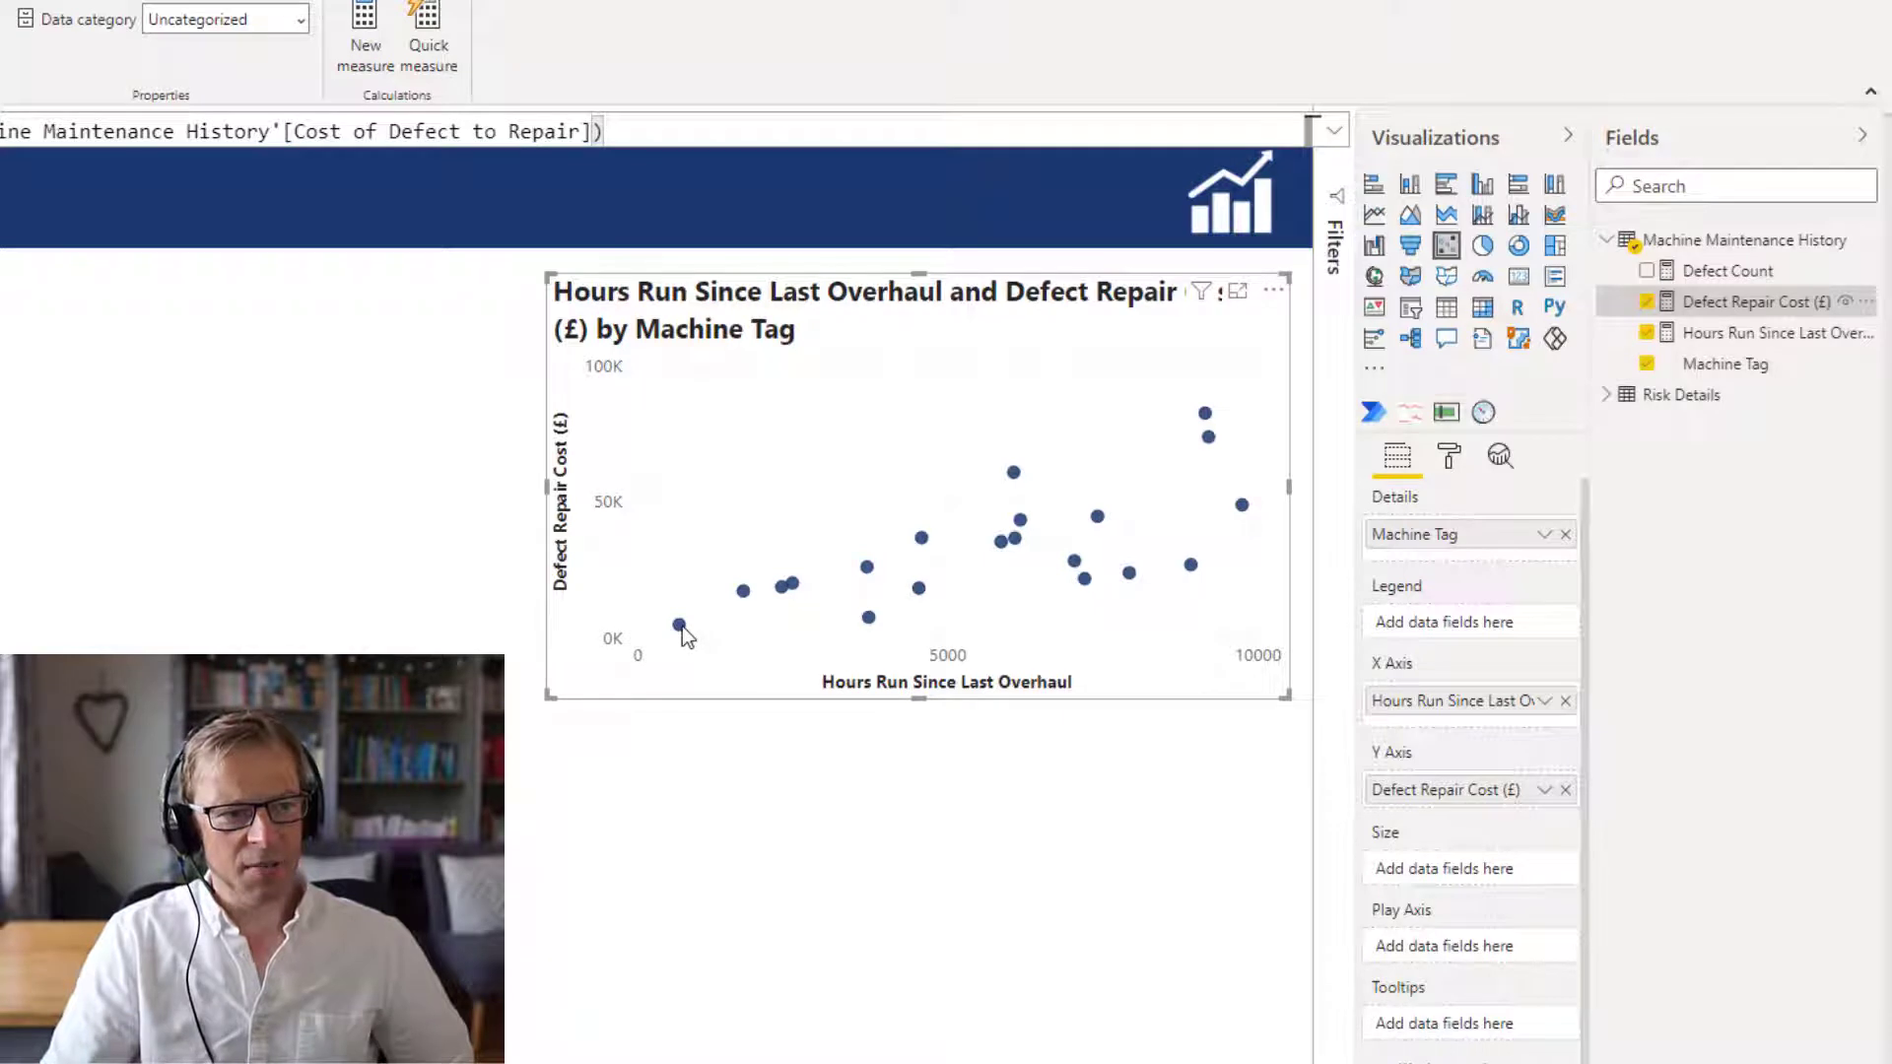
pyautogui.moveTo(682, 627)
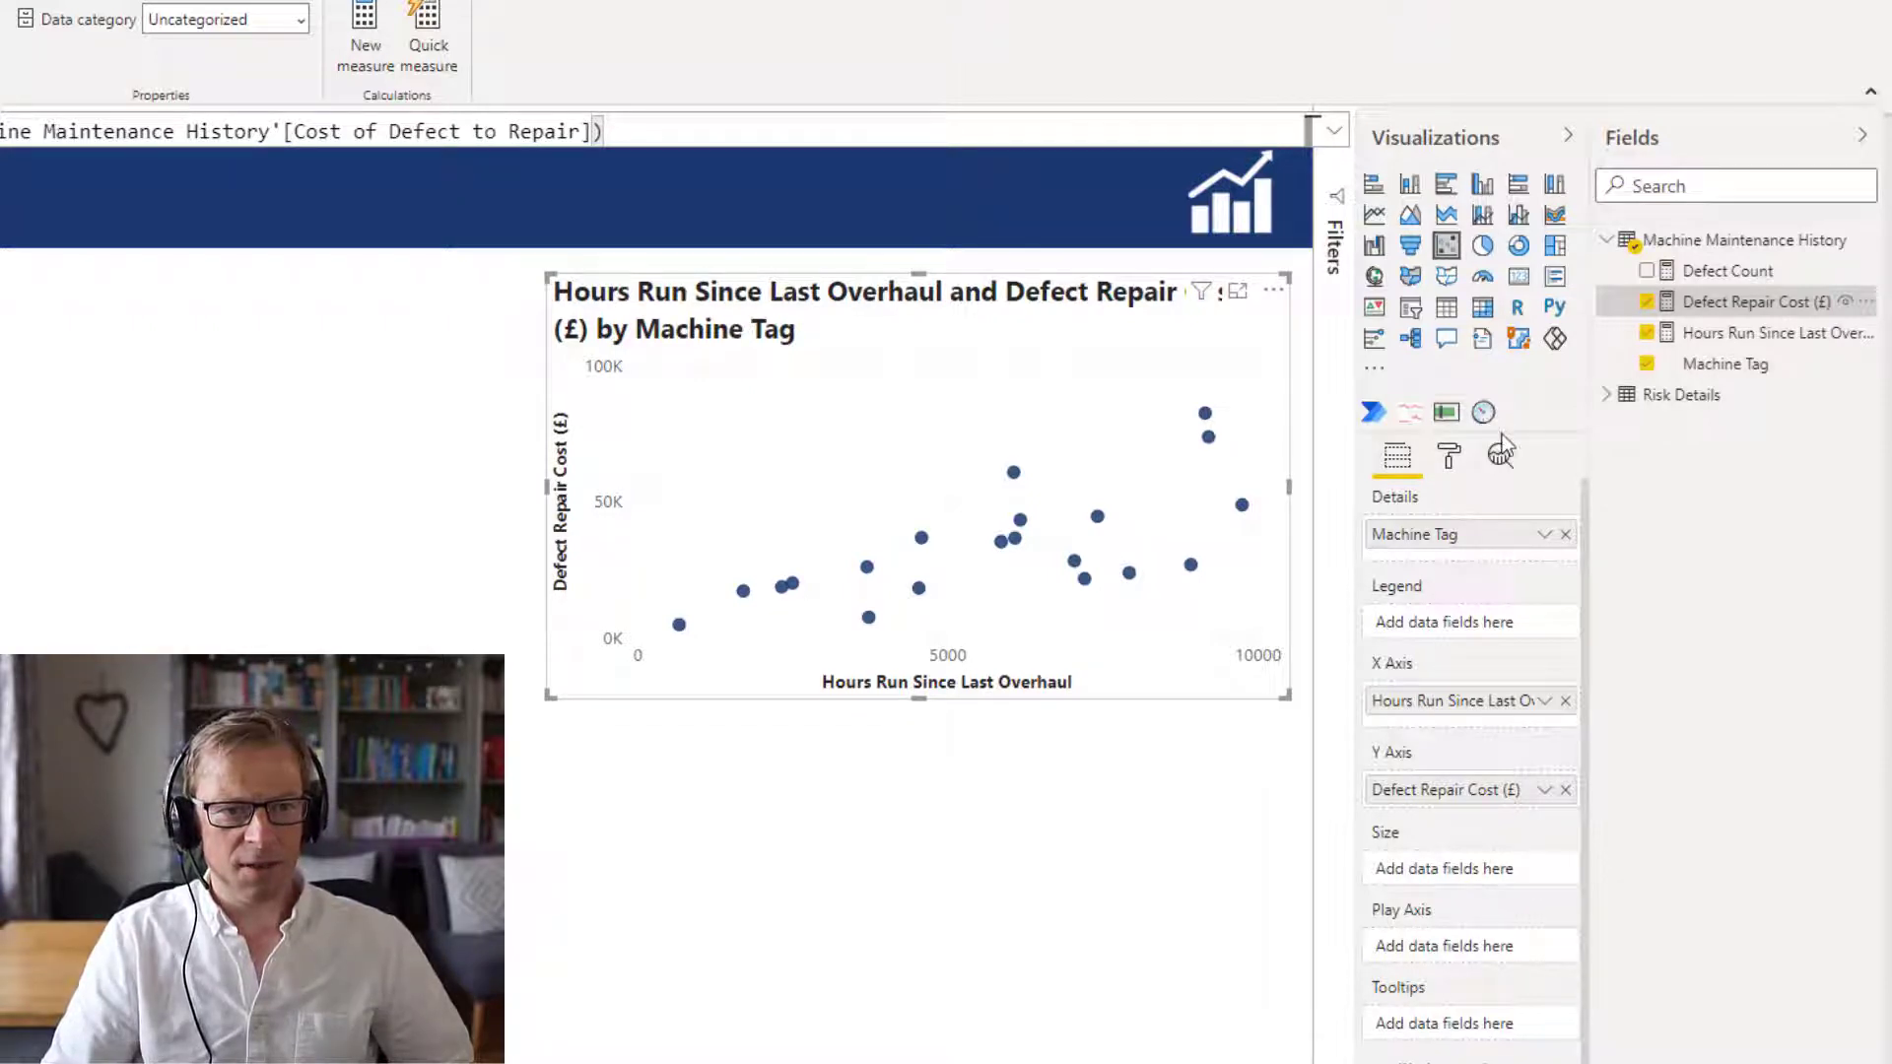
# Add a trend line to the scatter chart from the Analytics pane's Trend line section.
pyautogui.click(1504, 461)
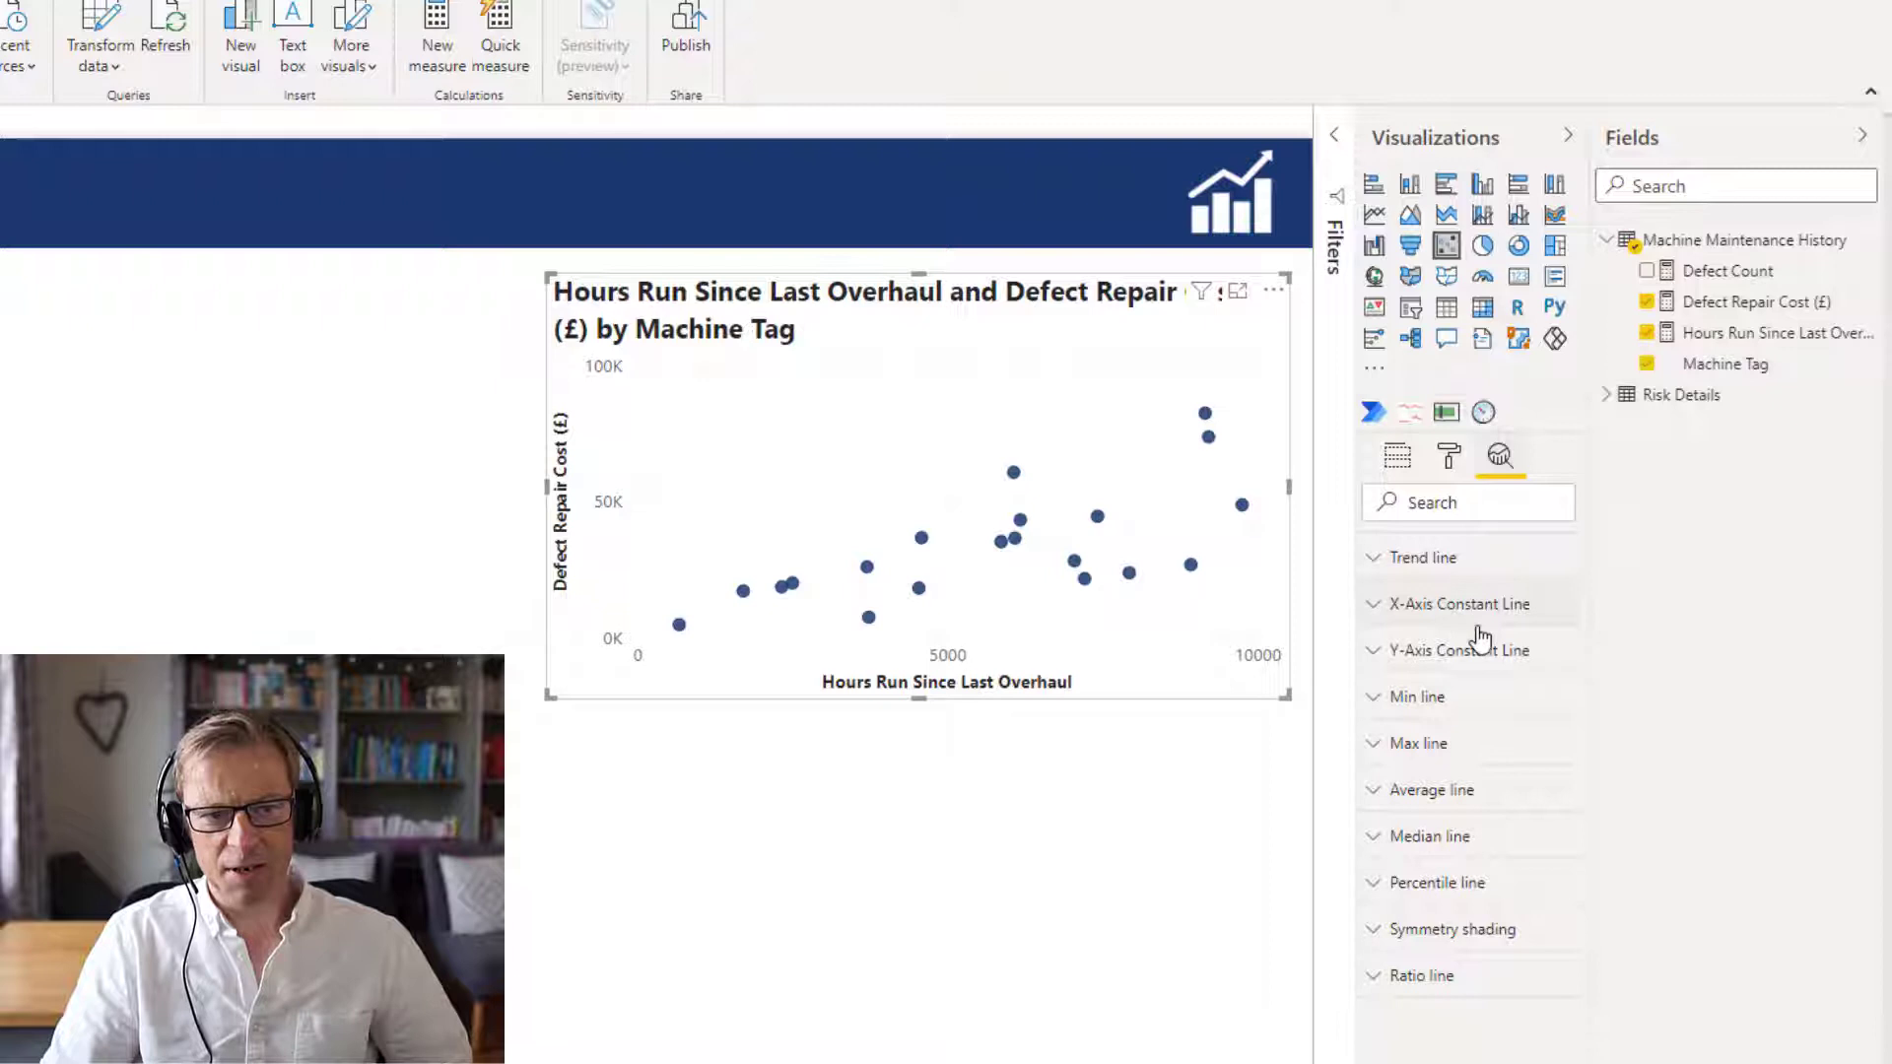
pyautogui.click(1441, 563)
pyautogui.click(1425, 621)
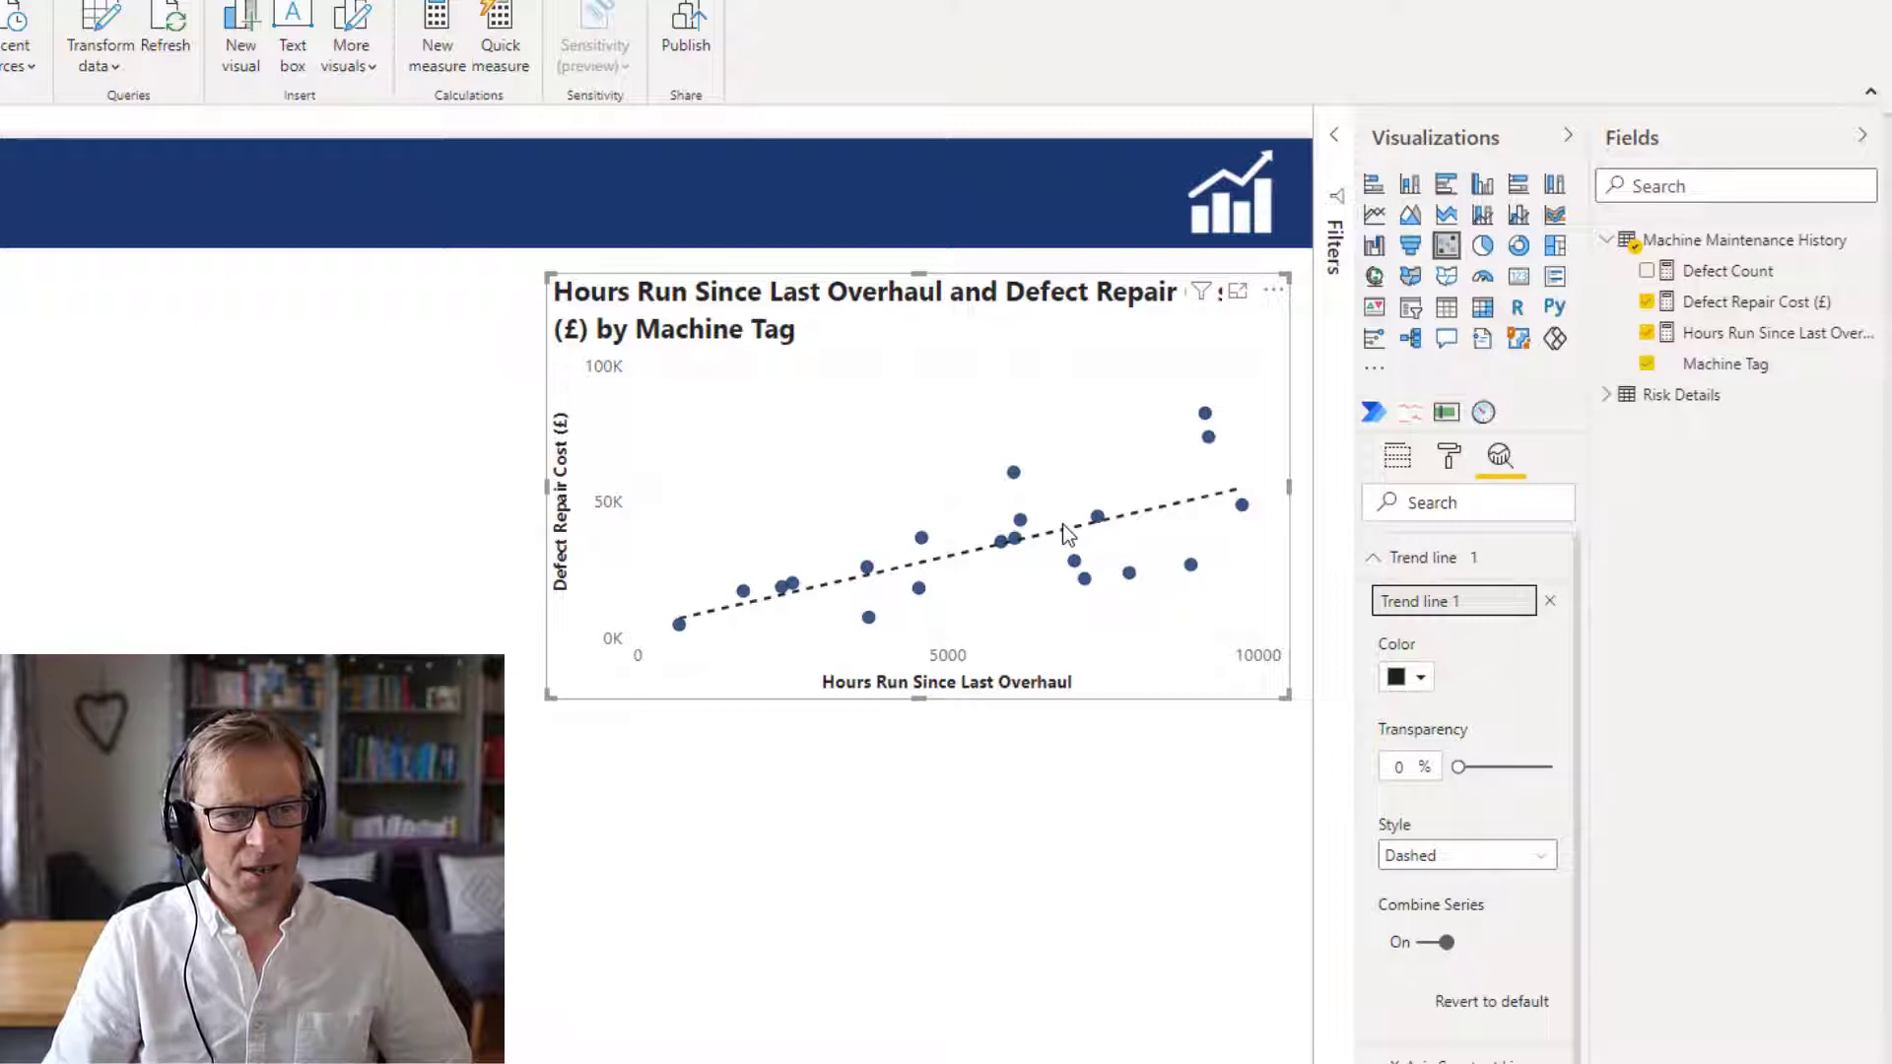
pyautogui.click(1383, 565)
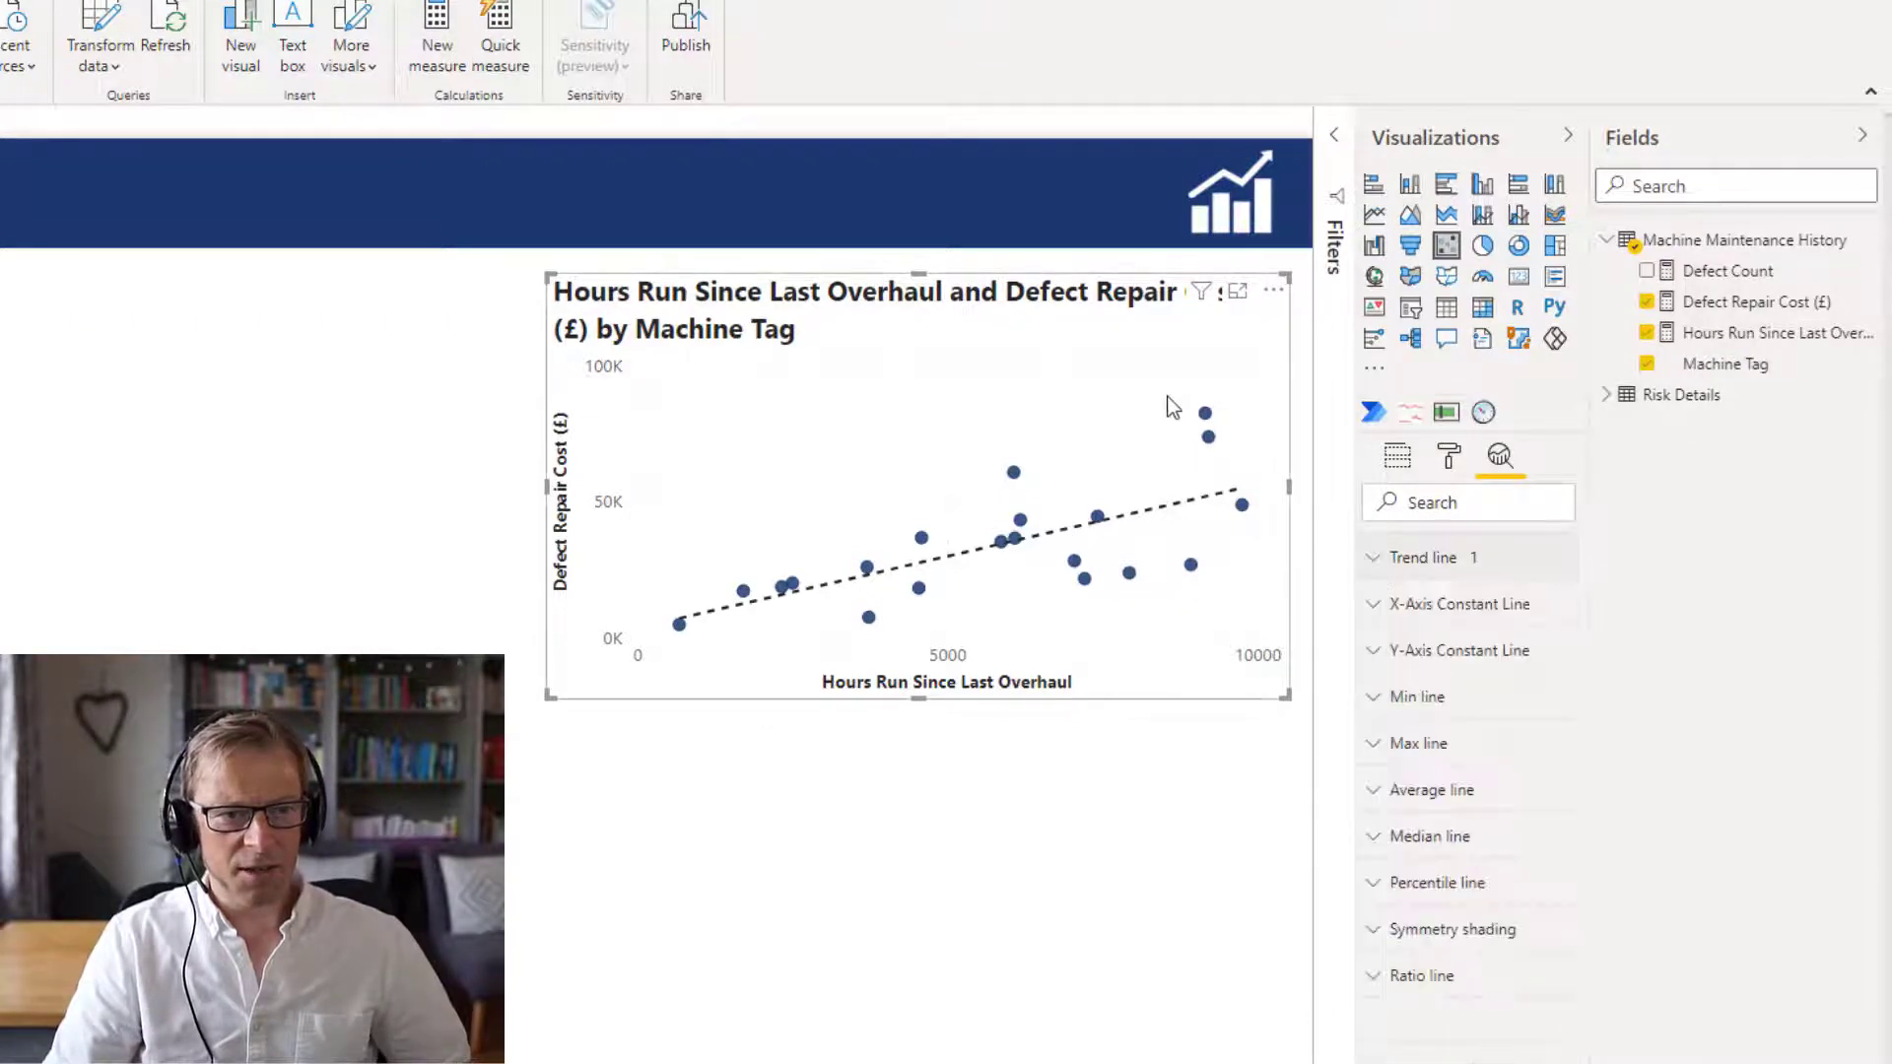
# In the Format pane, look over the General and X axis settings, then expand Y axis.
pyautogui.click(1398, 456)
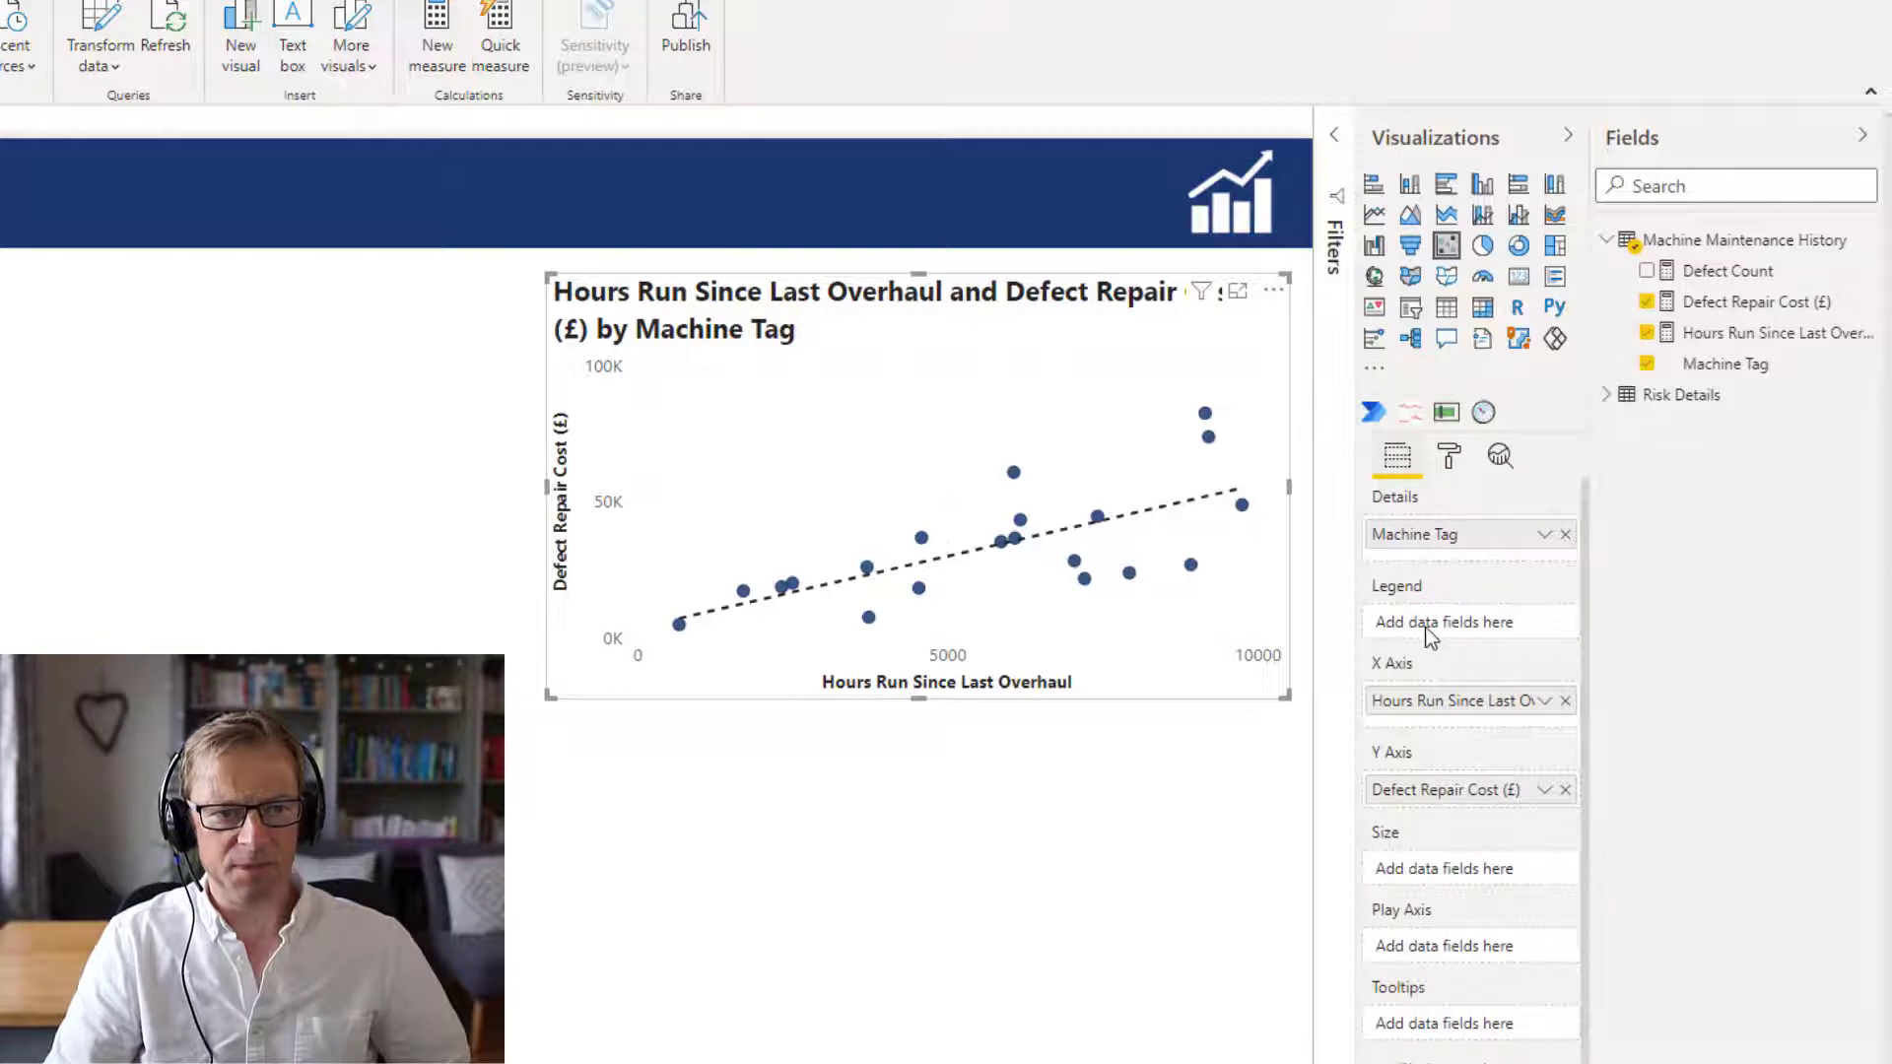
pyautogui.click(1449, 456)
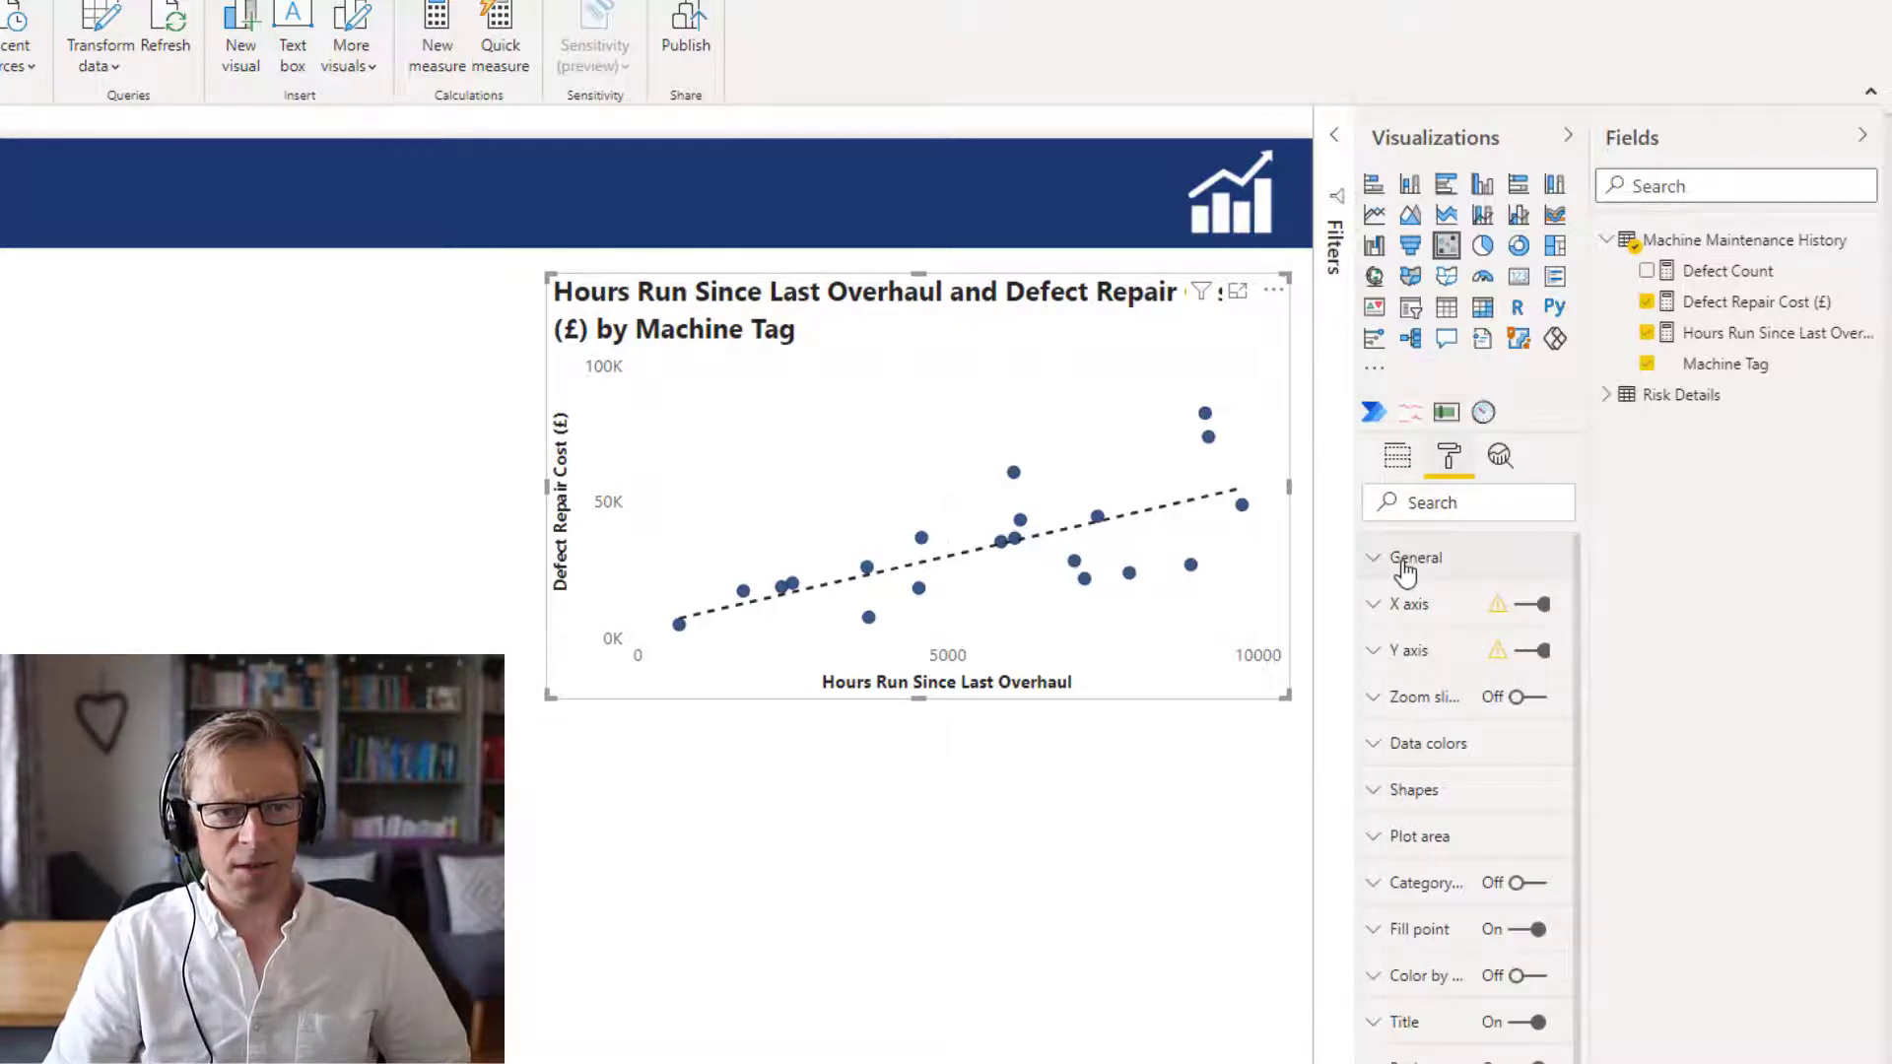
pyautogui.click(1405, 570)
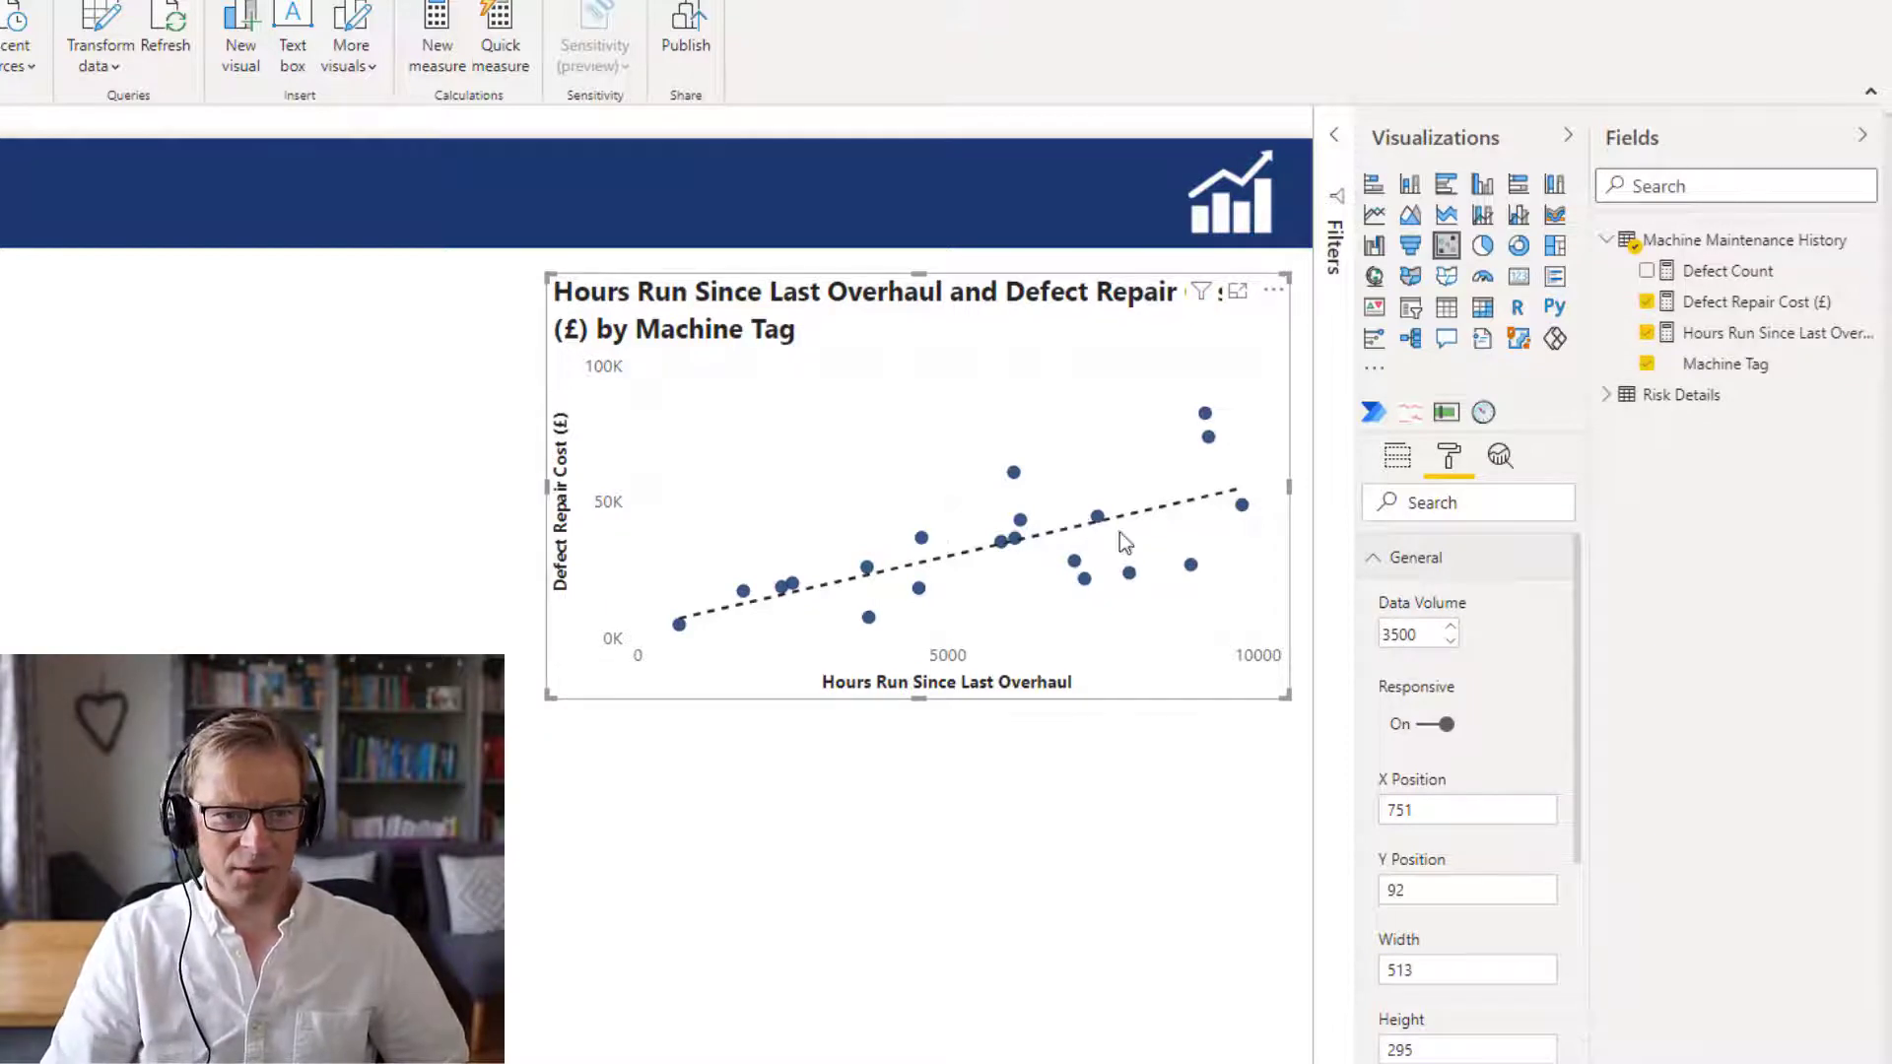
pyautogui.click(1376, 559)
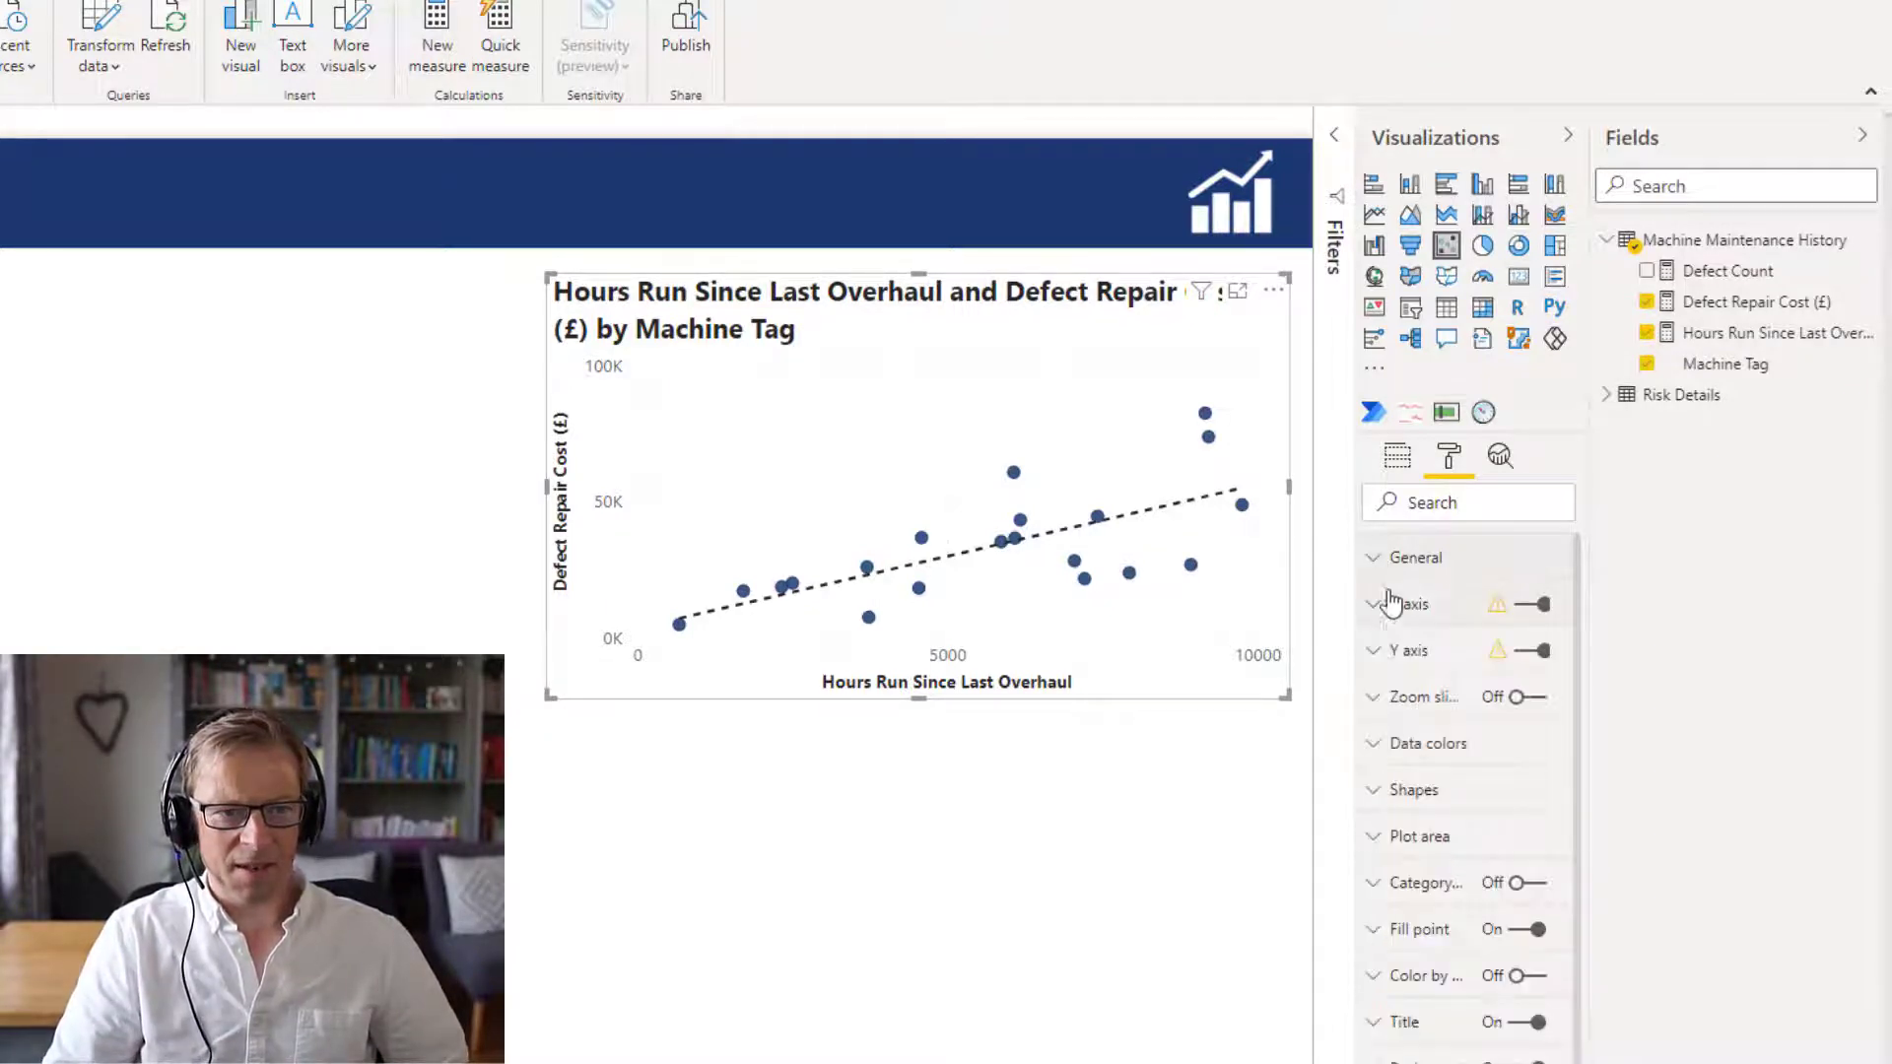
pyautogui.click(1385, 616)
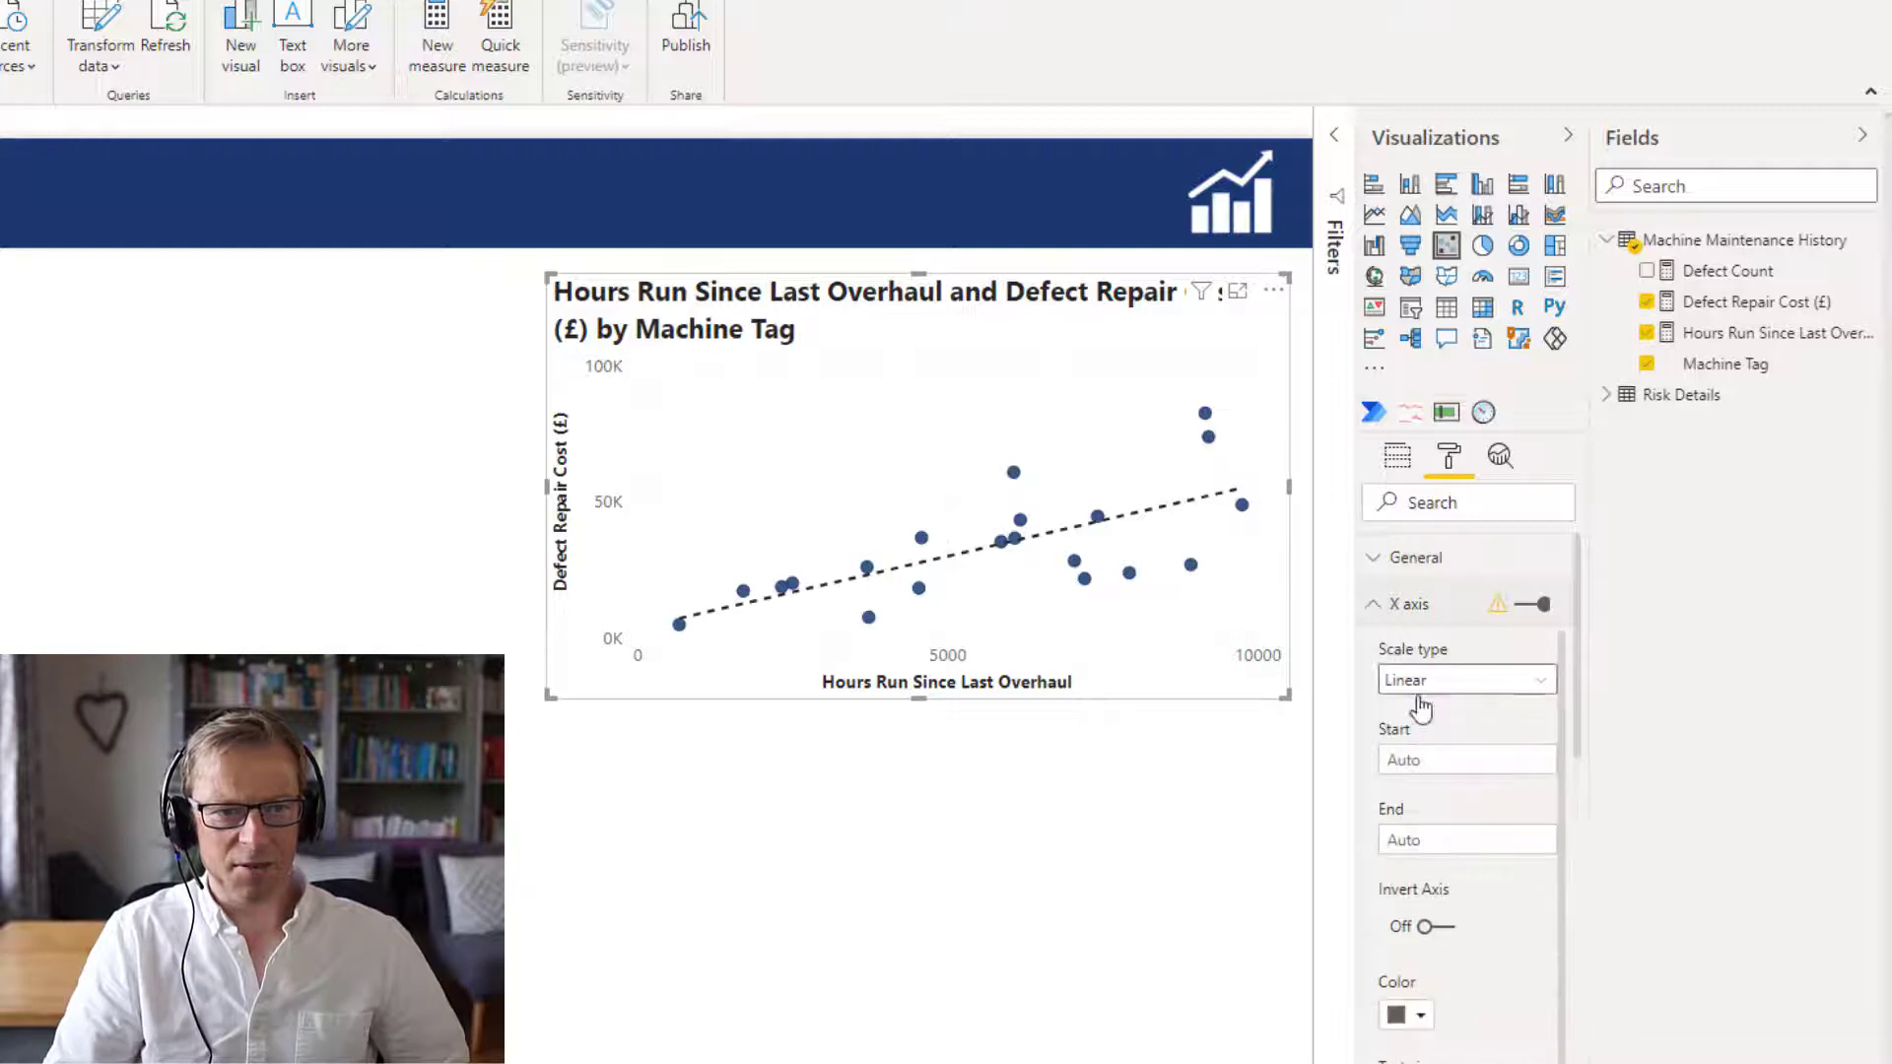
pyautogui.click(1417, 764)
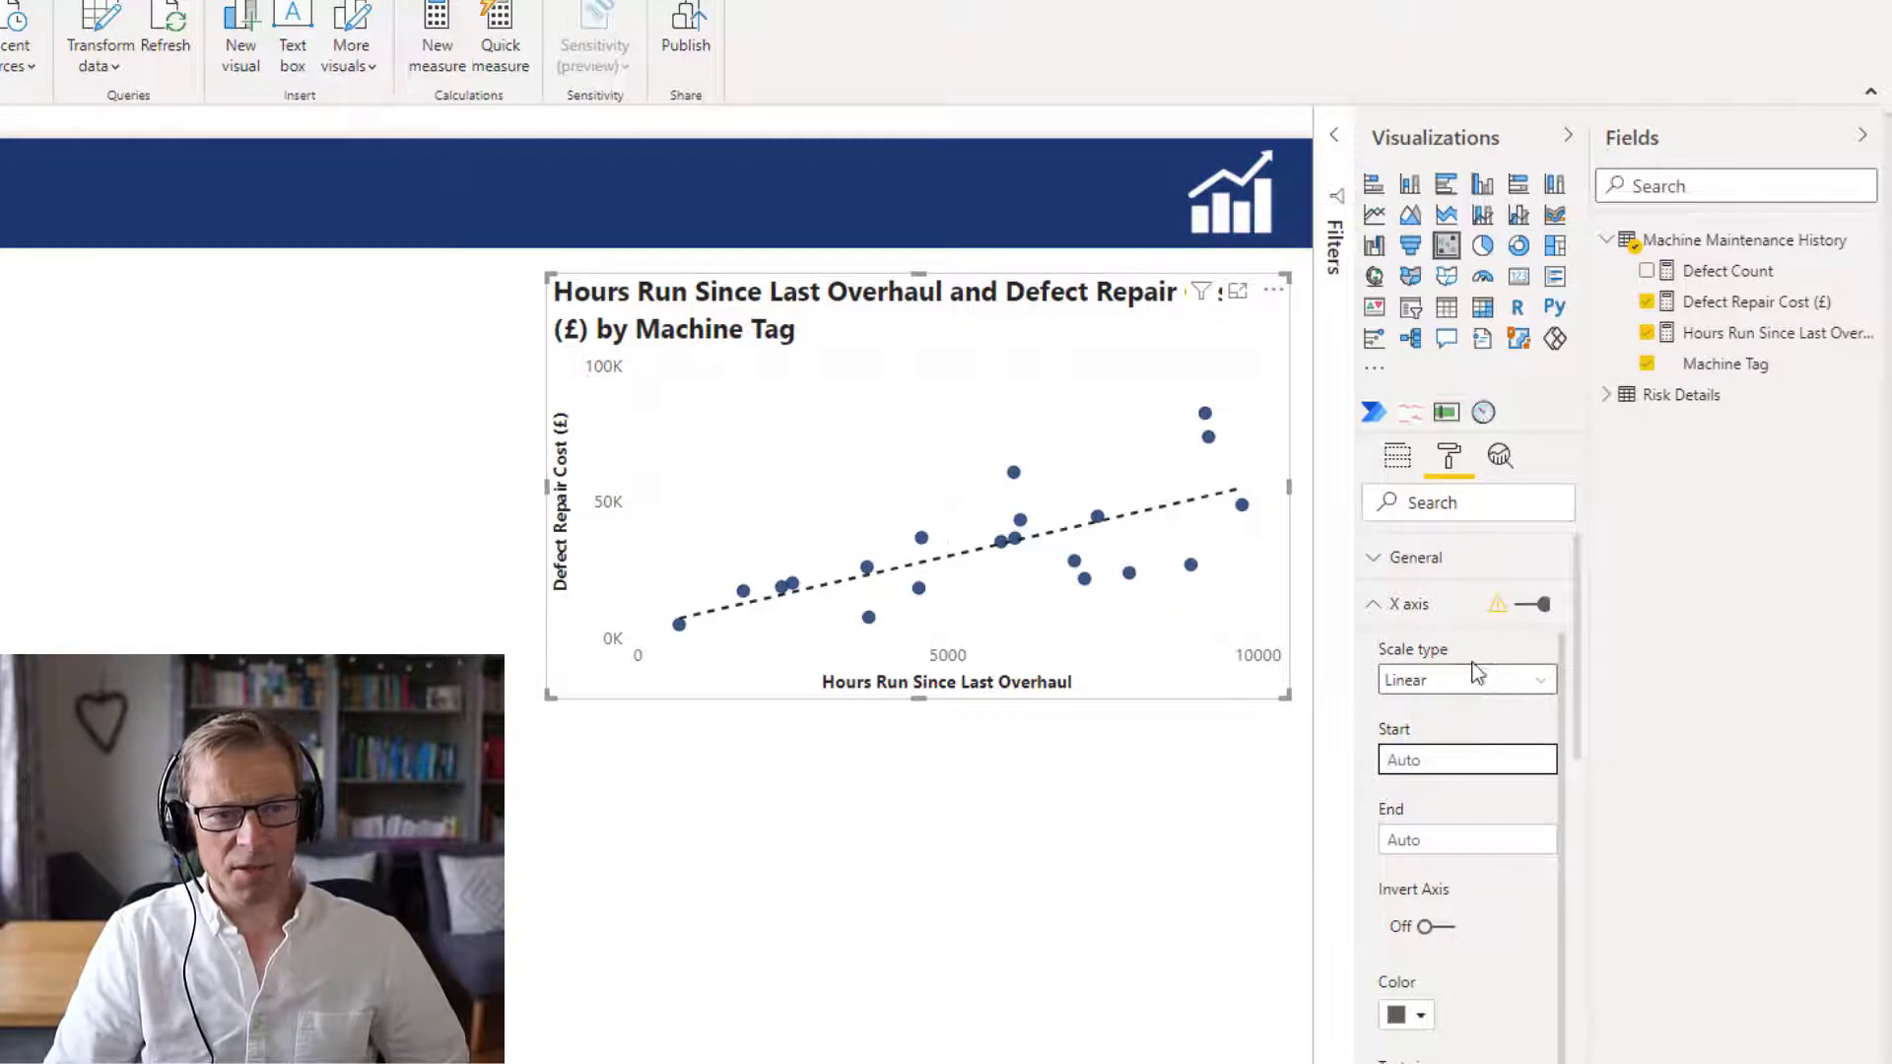
pyautogui.click(1375, 607)
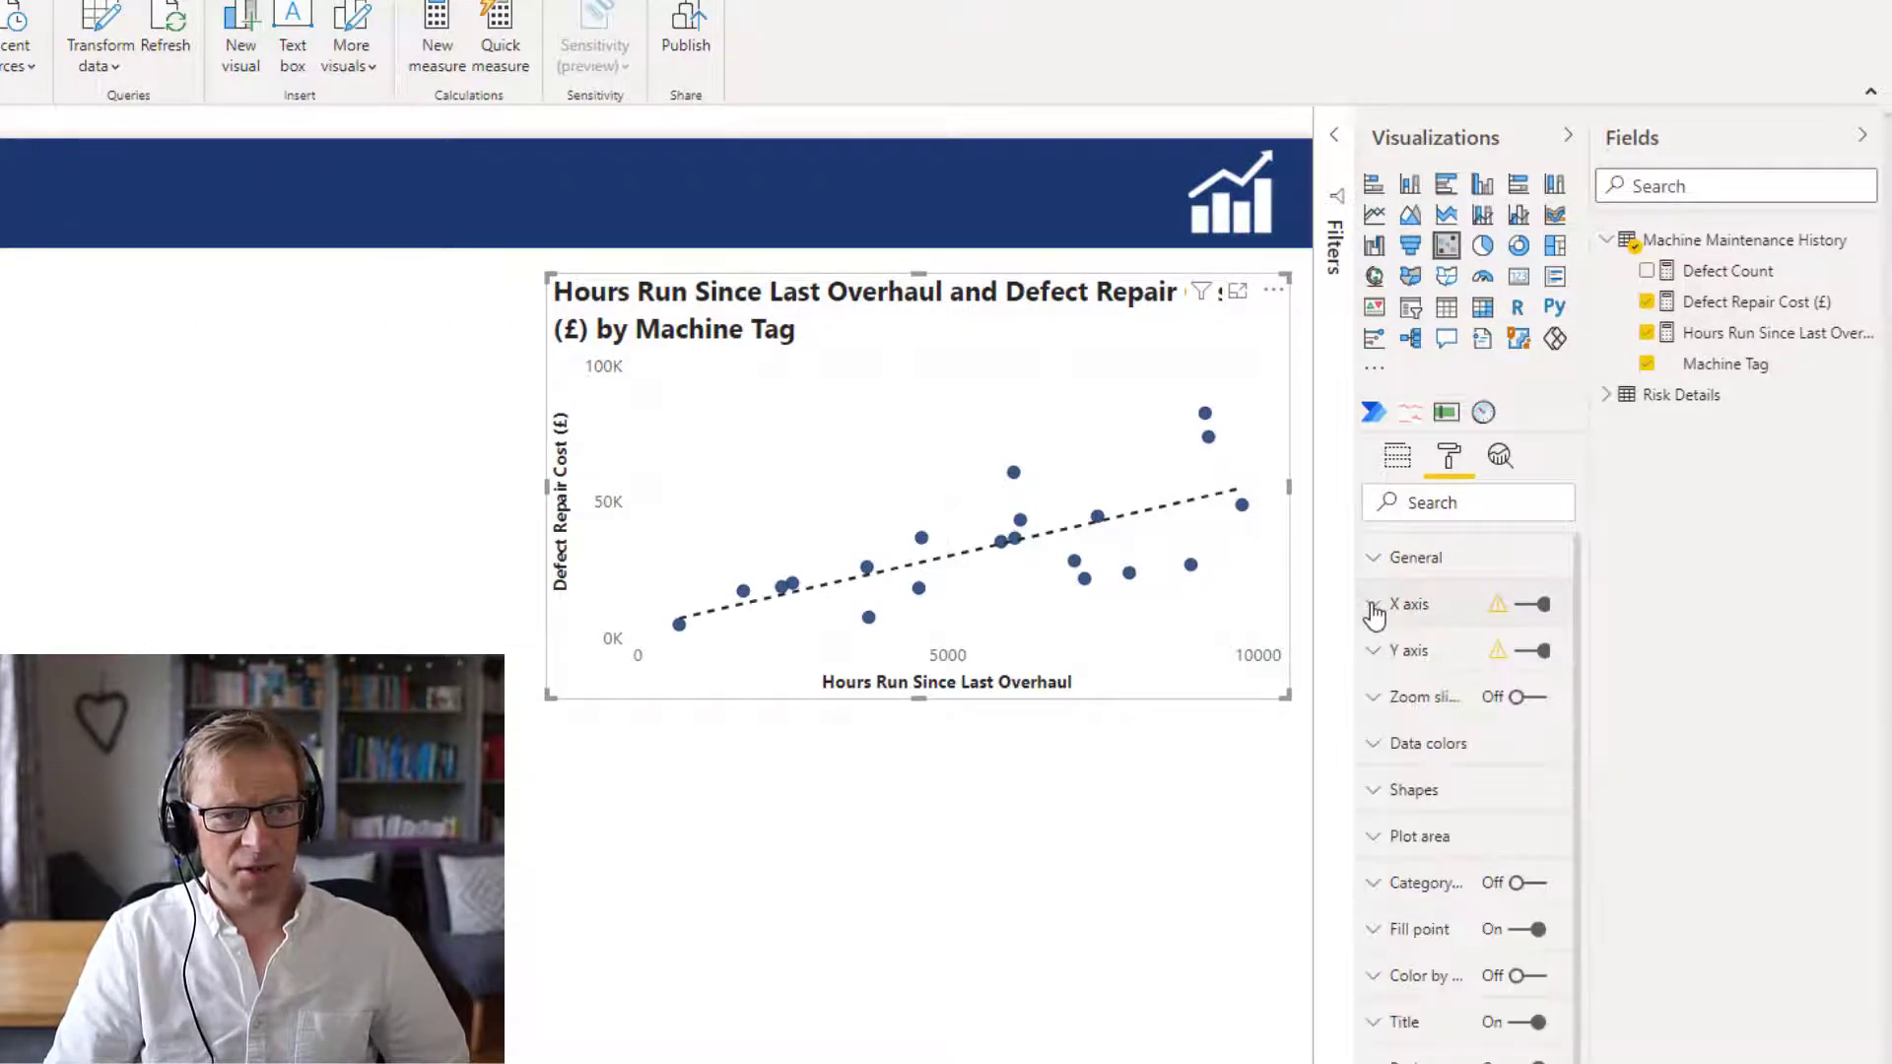
pyautogui.click(1375, 654)
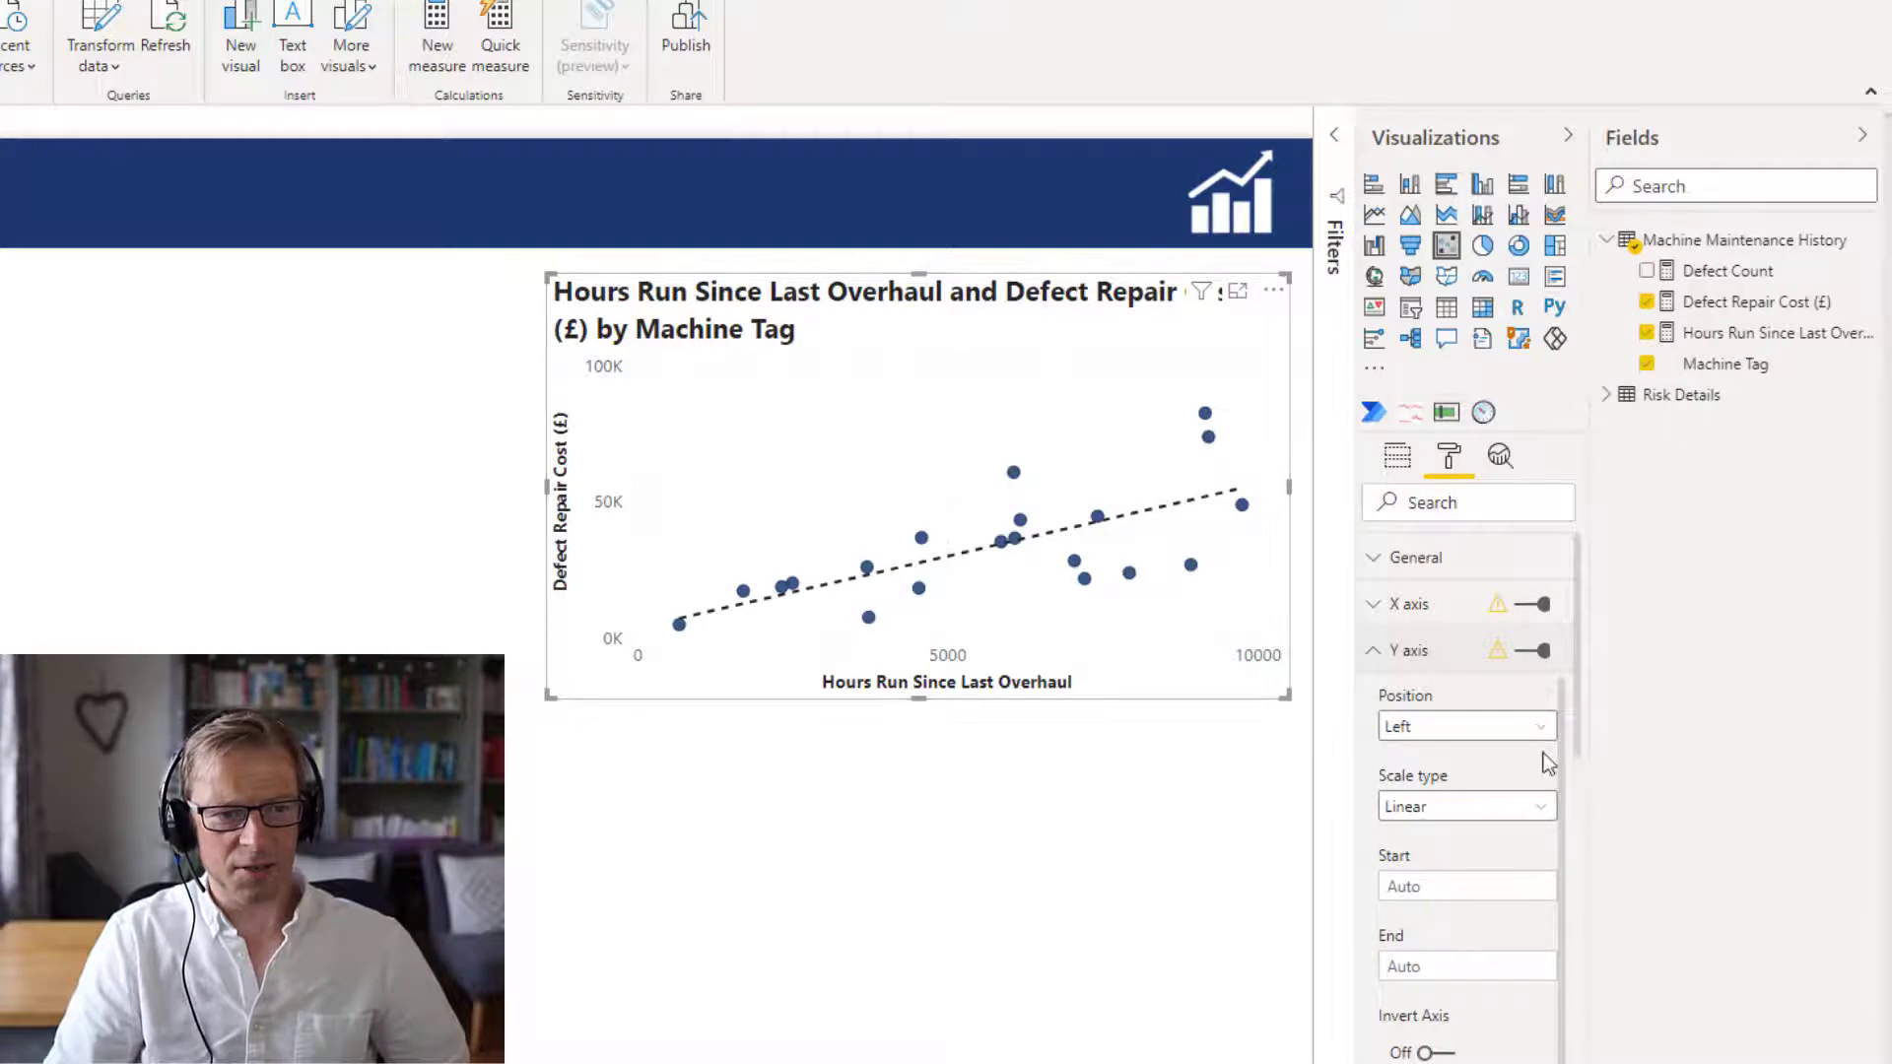
# Switch the Y axis scale type to Log, then back to Linear.
pyautogui.click(1465, 816)
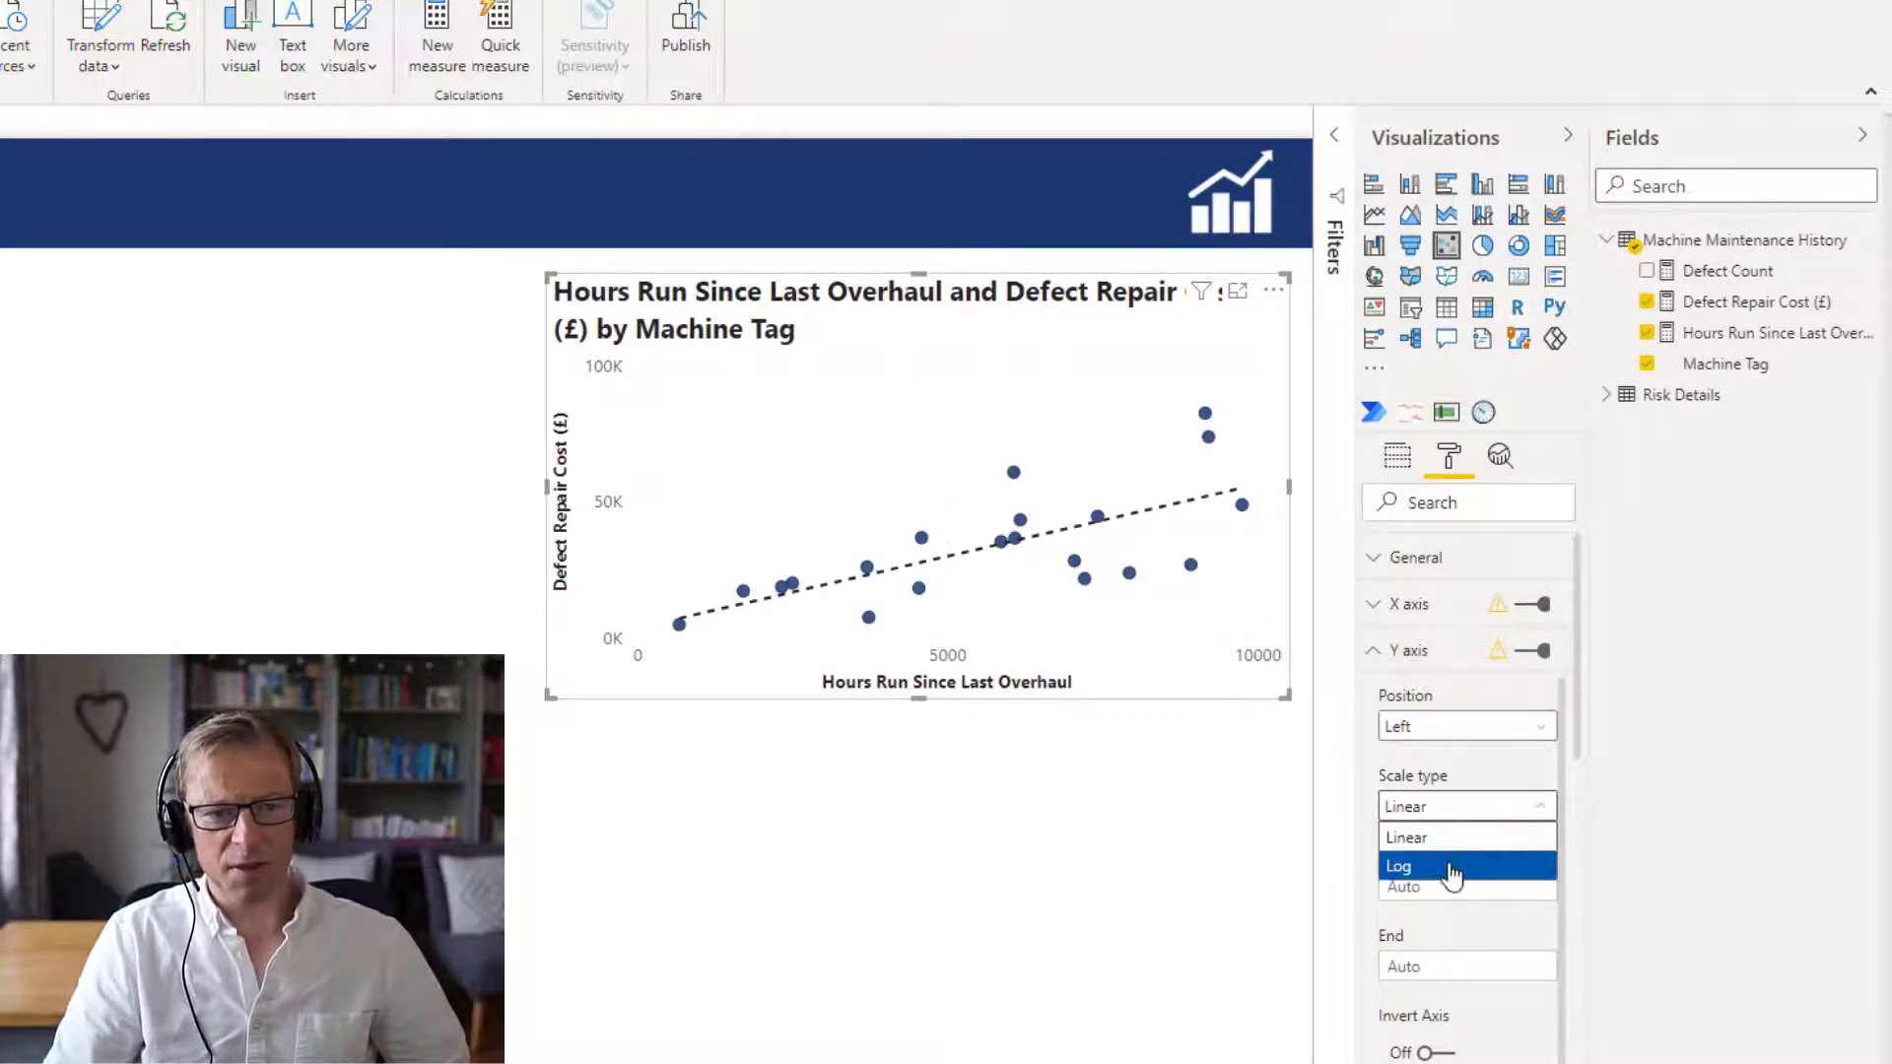
pyautogui.click(1448, 871)
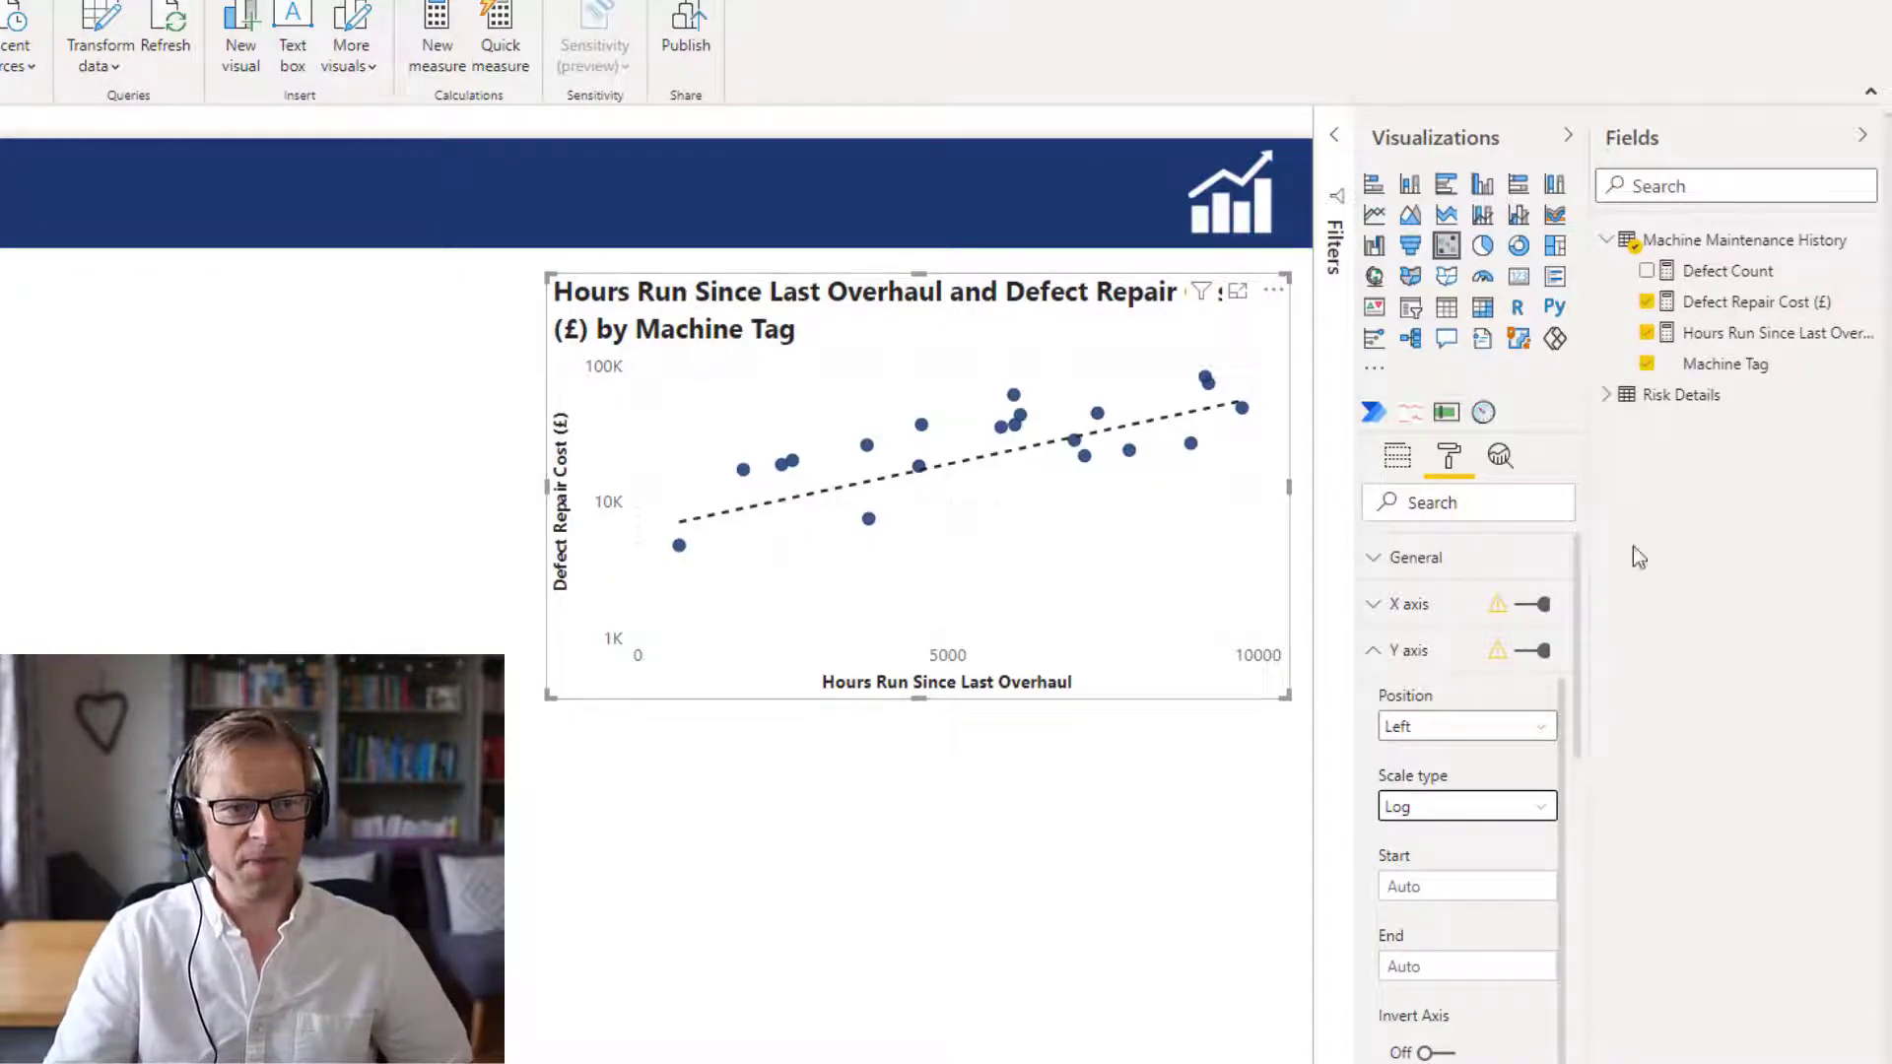
pyautogui.click(1466, 806)
pyautogui.click(1457, 839)
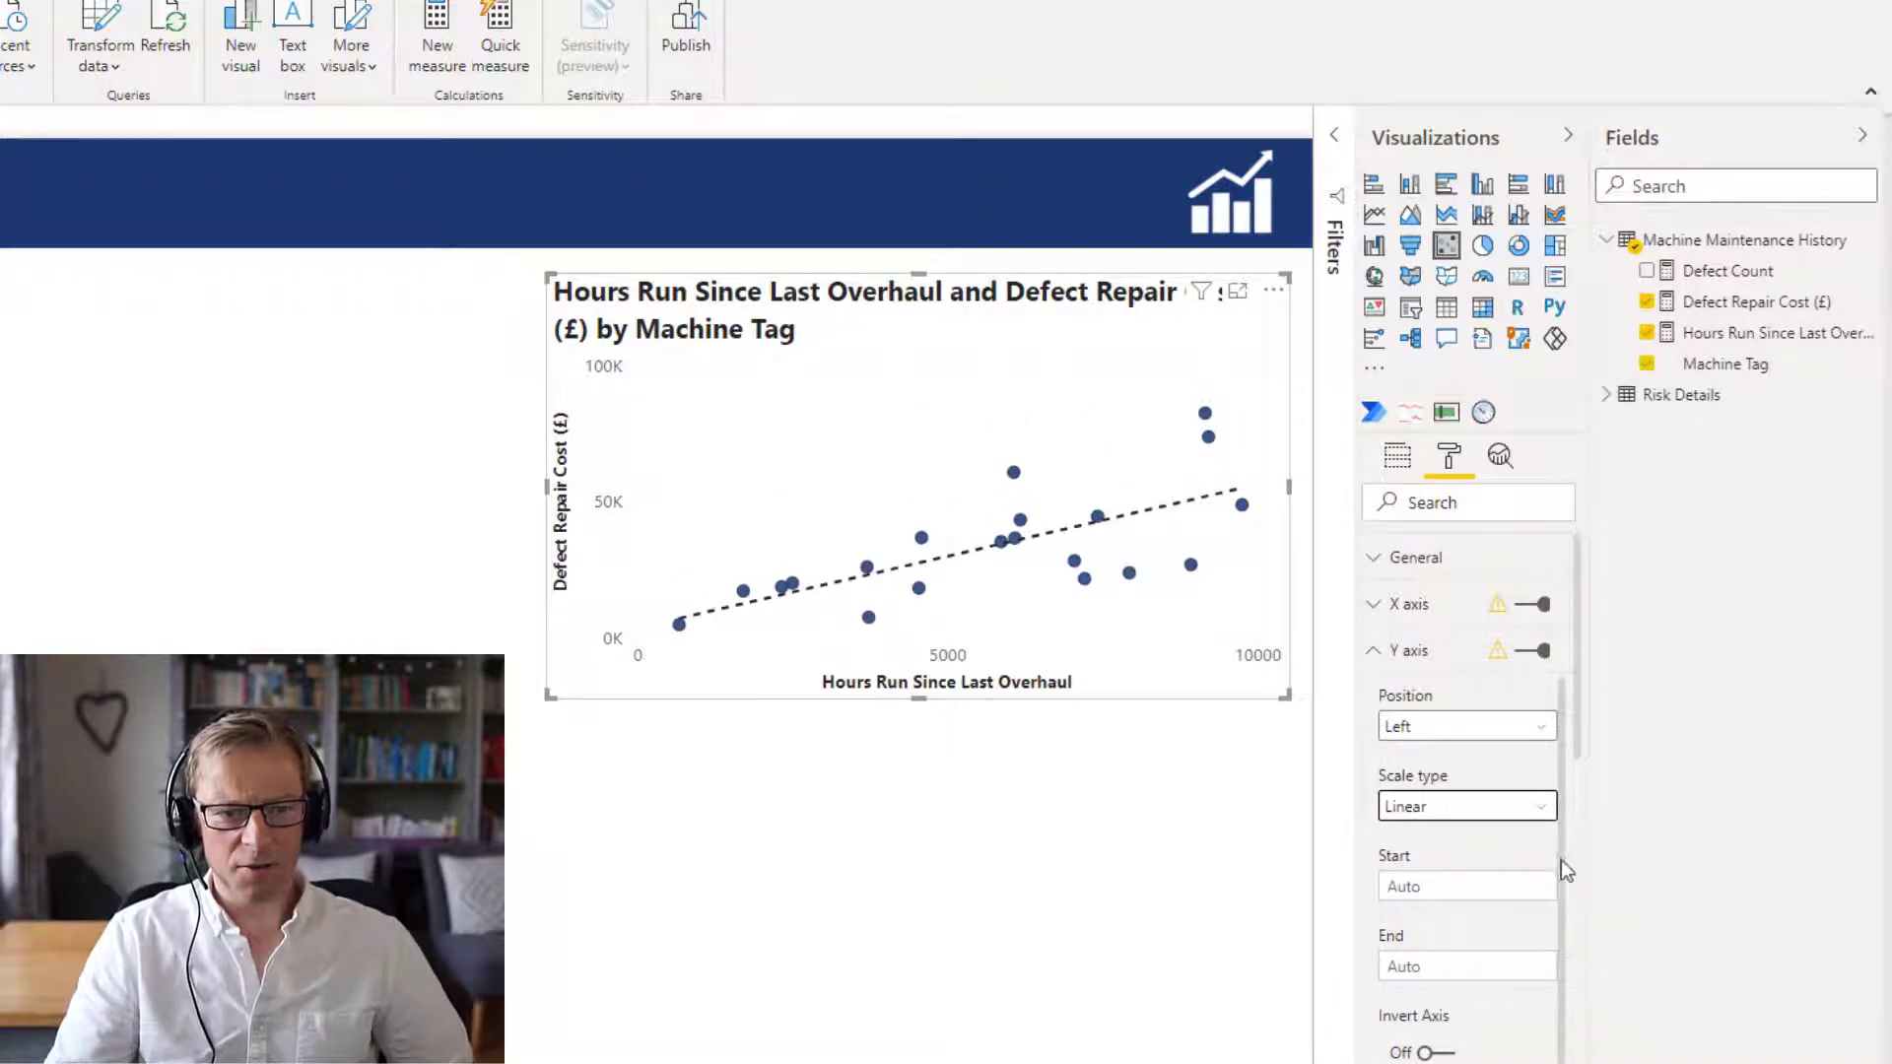
# Turn Invert axis on for the repair-cost axis, then off again.
pyautogui.click(1424, 1053)
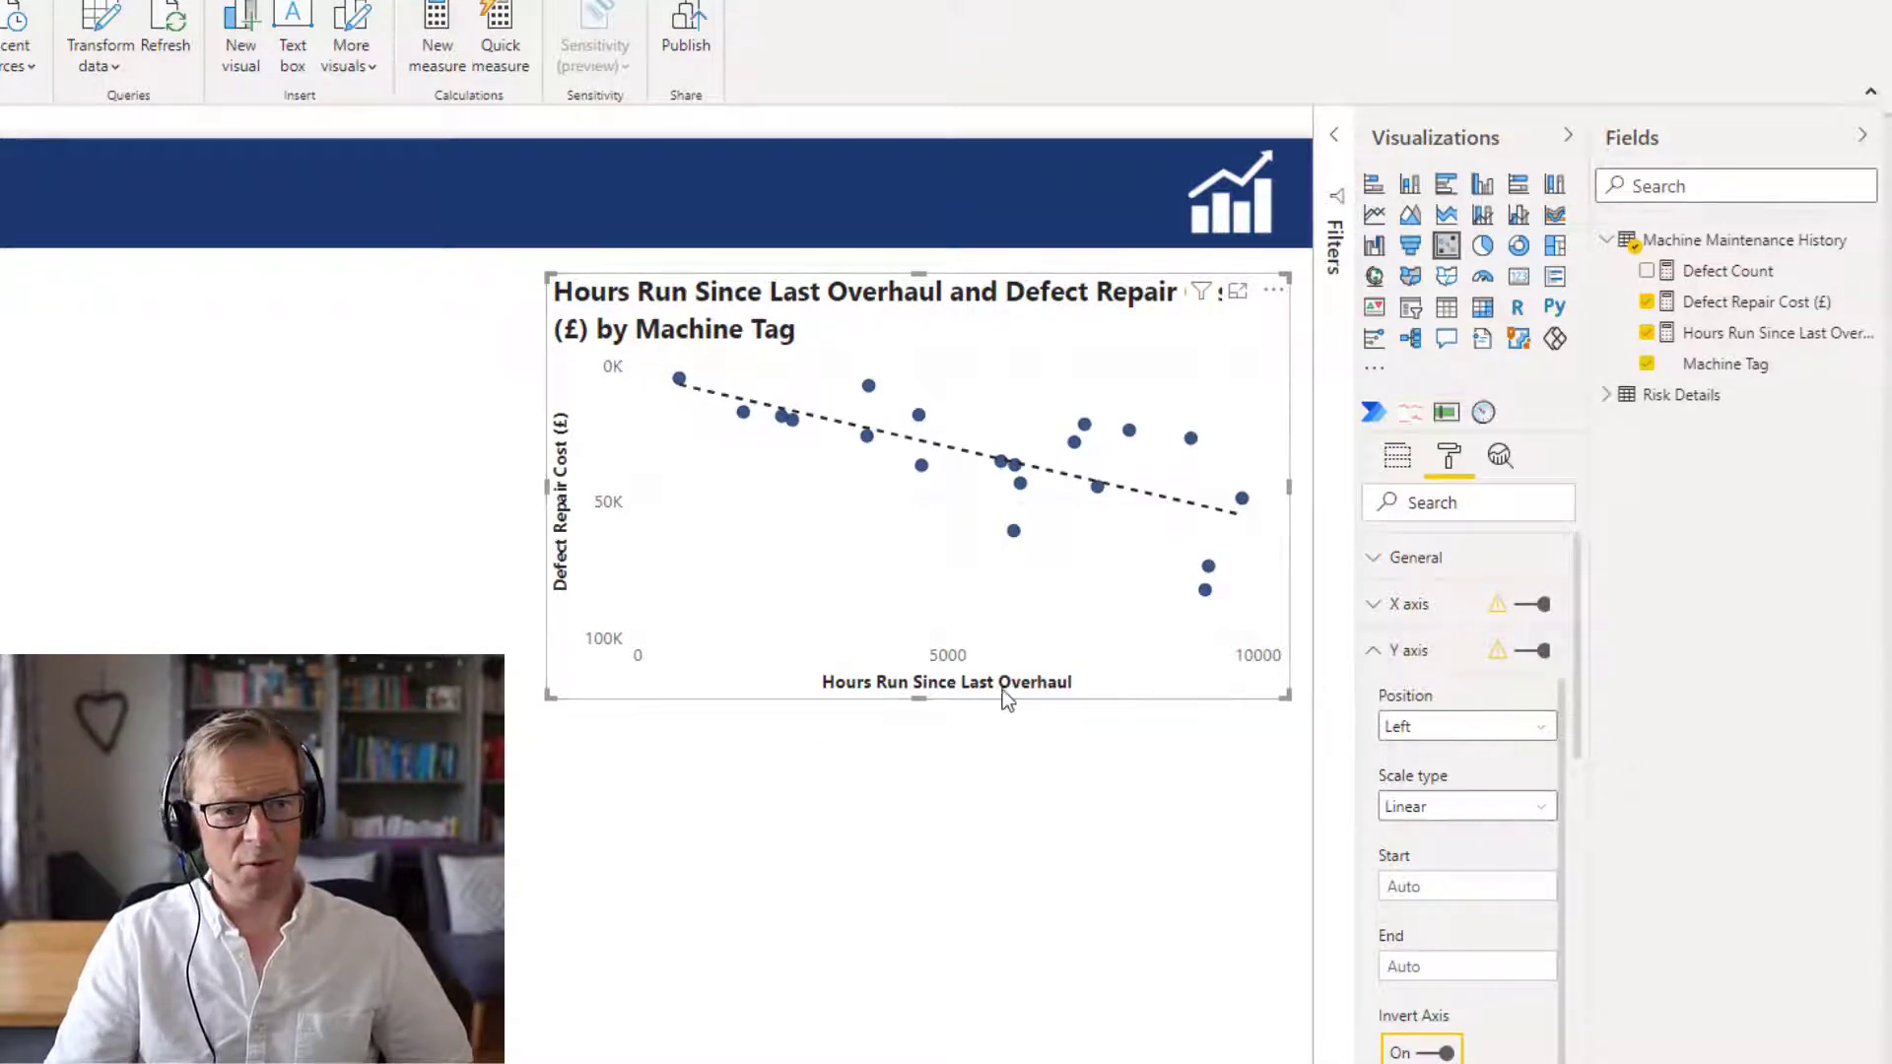
pyautogui.click(1446, 1052)
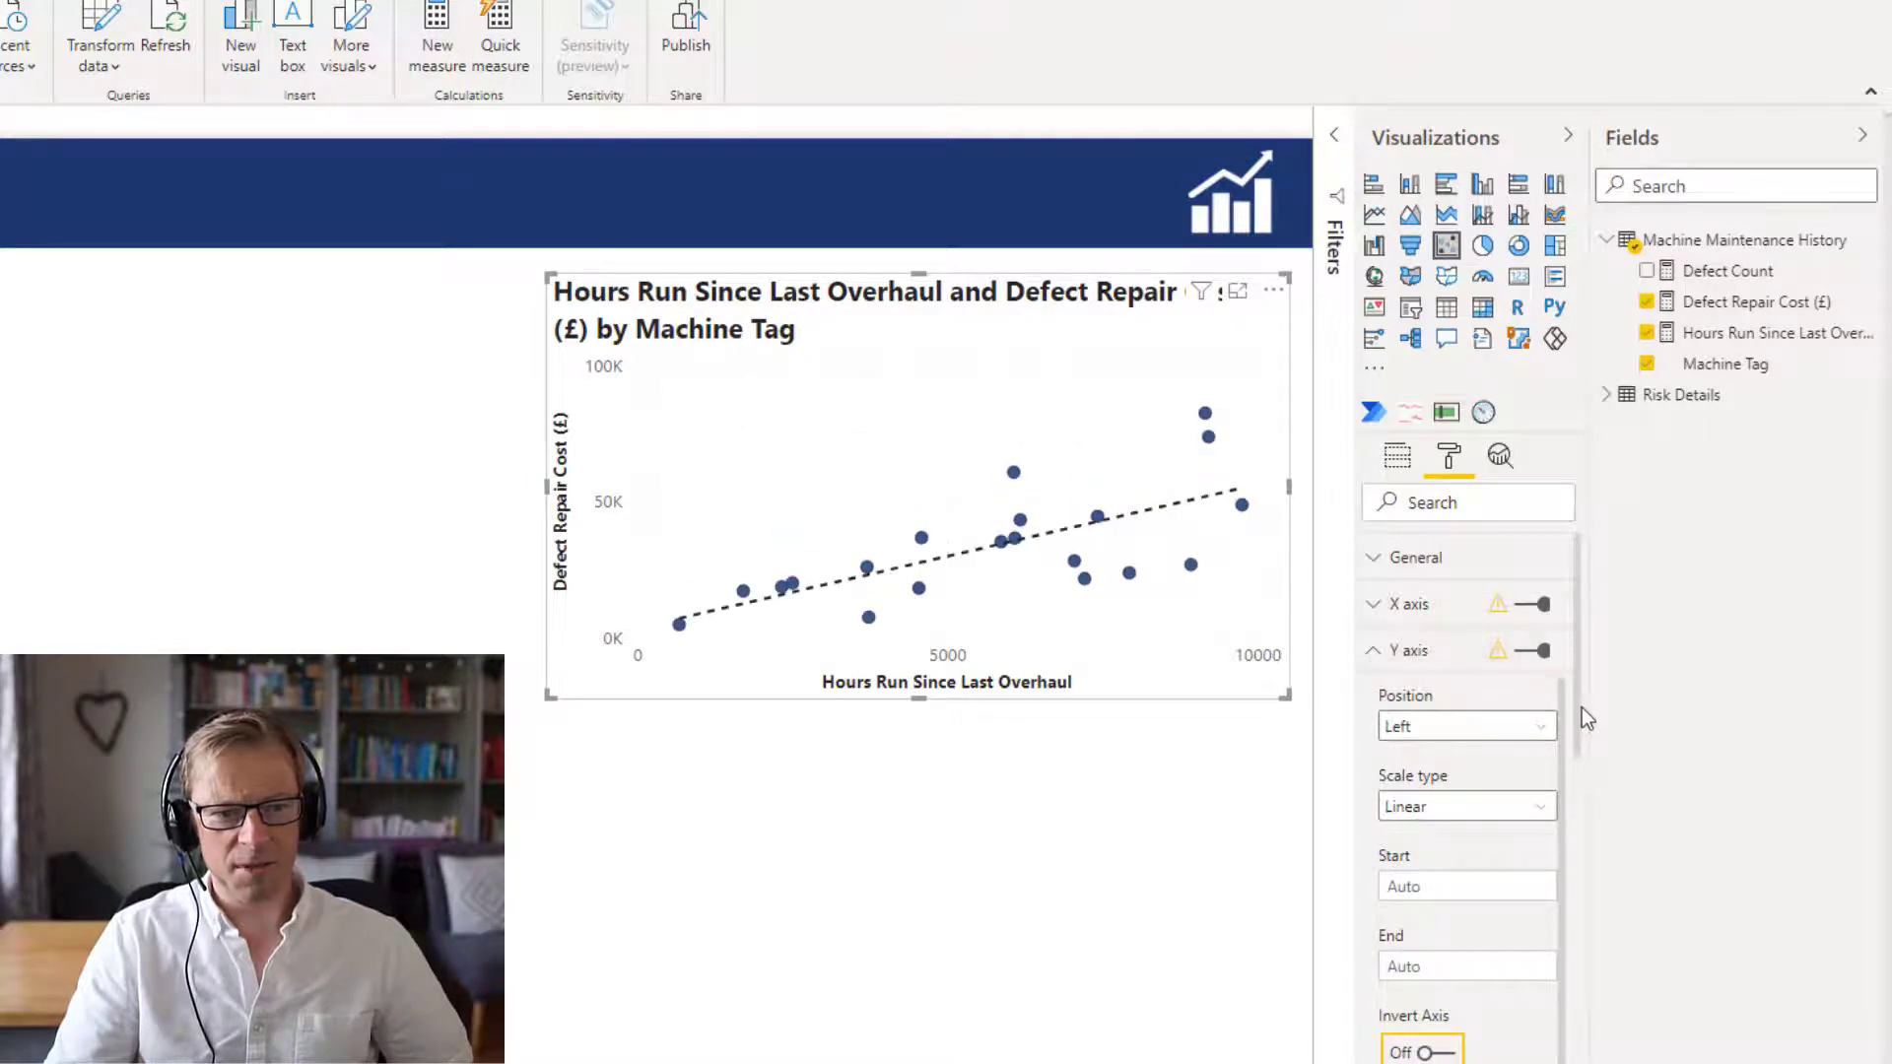
pyautogui.moveTo(1575, 713); pyautogui.dragTo(1572, 840)
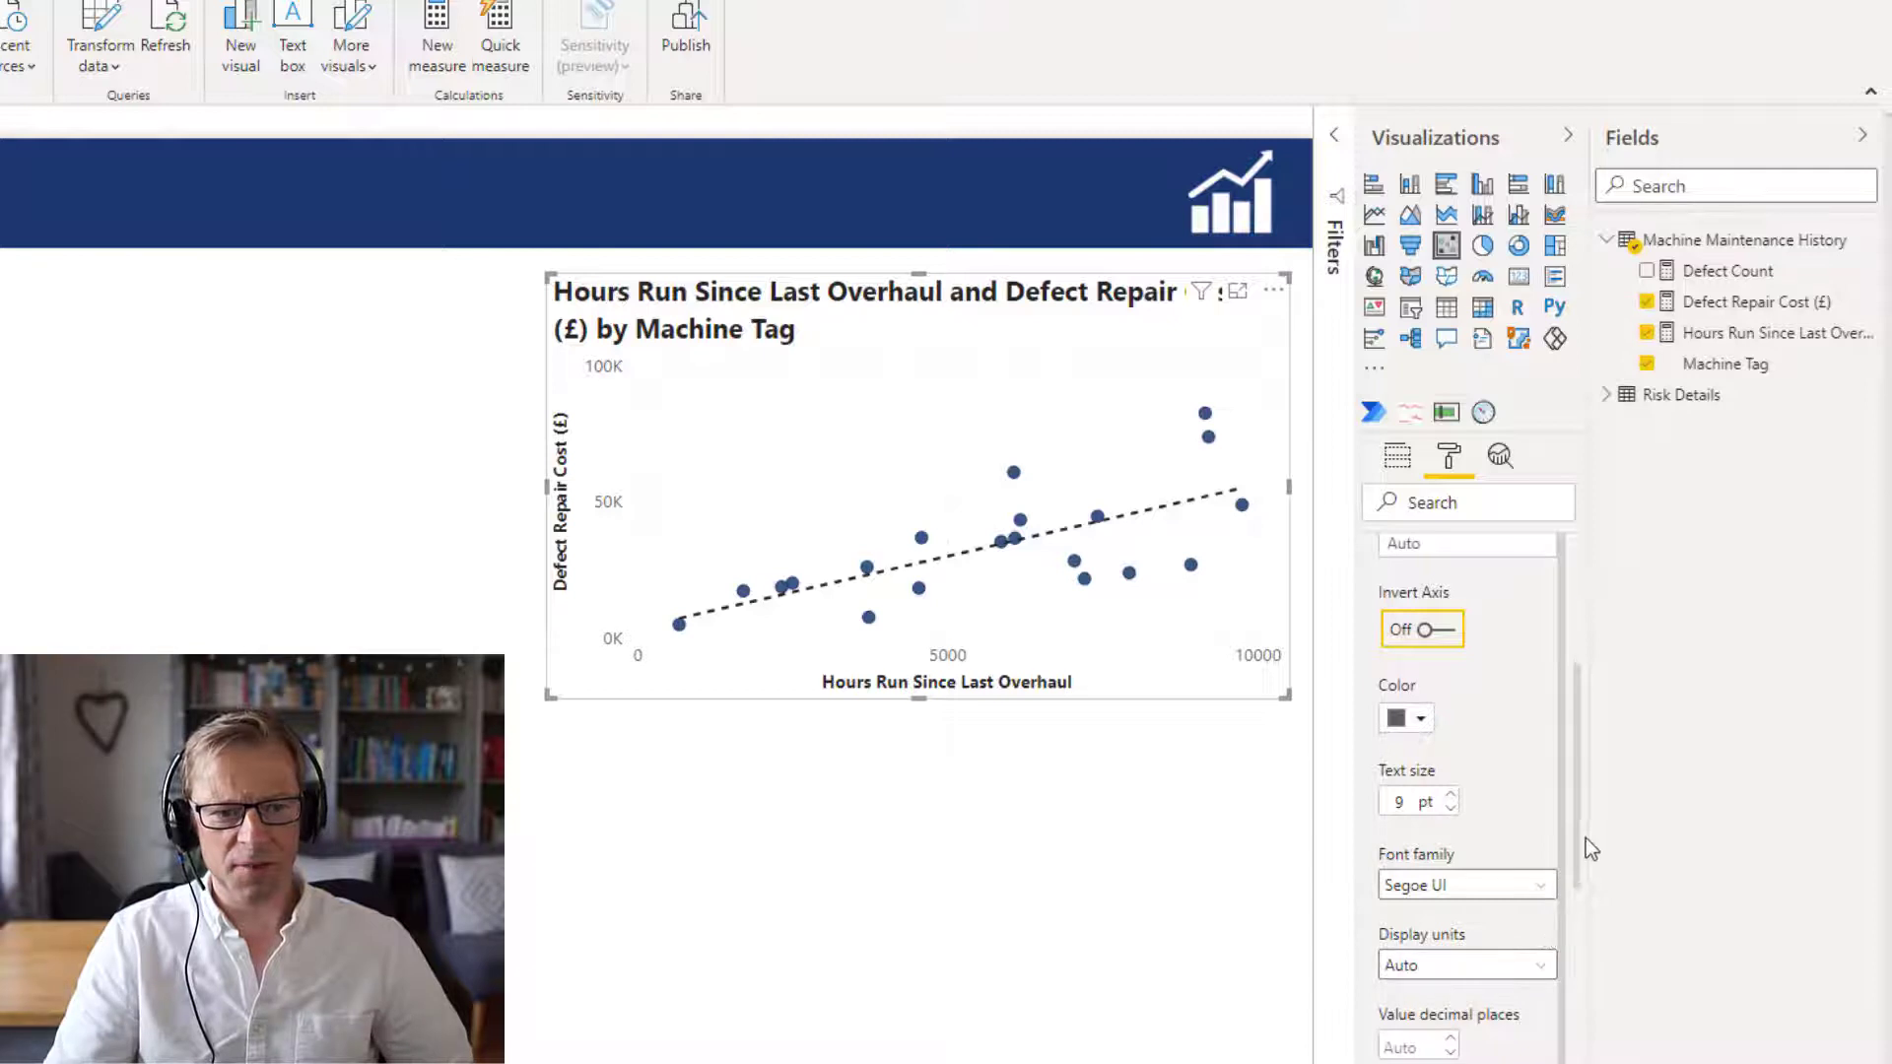
pyautogui.moveTo(1583, 835); pyautogui.dragTo(1583, 742)
# Turn on zoom sliders for the scatter chart's axes.
pyautogui.click(1374, 545)
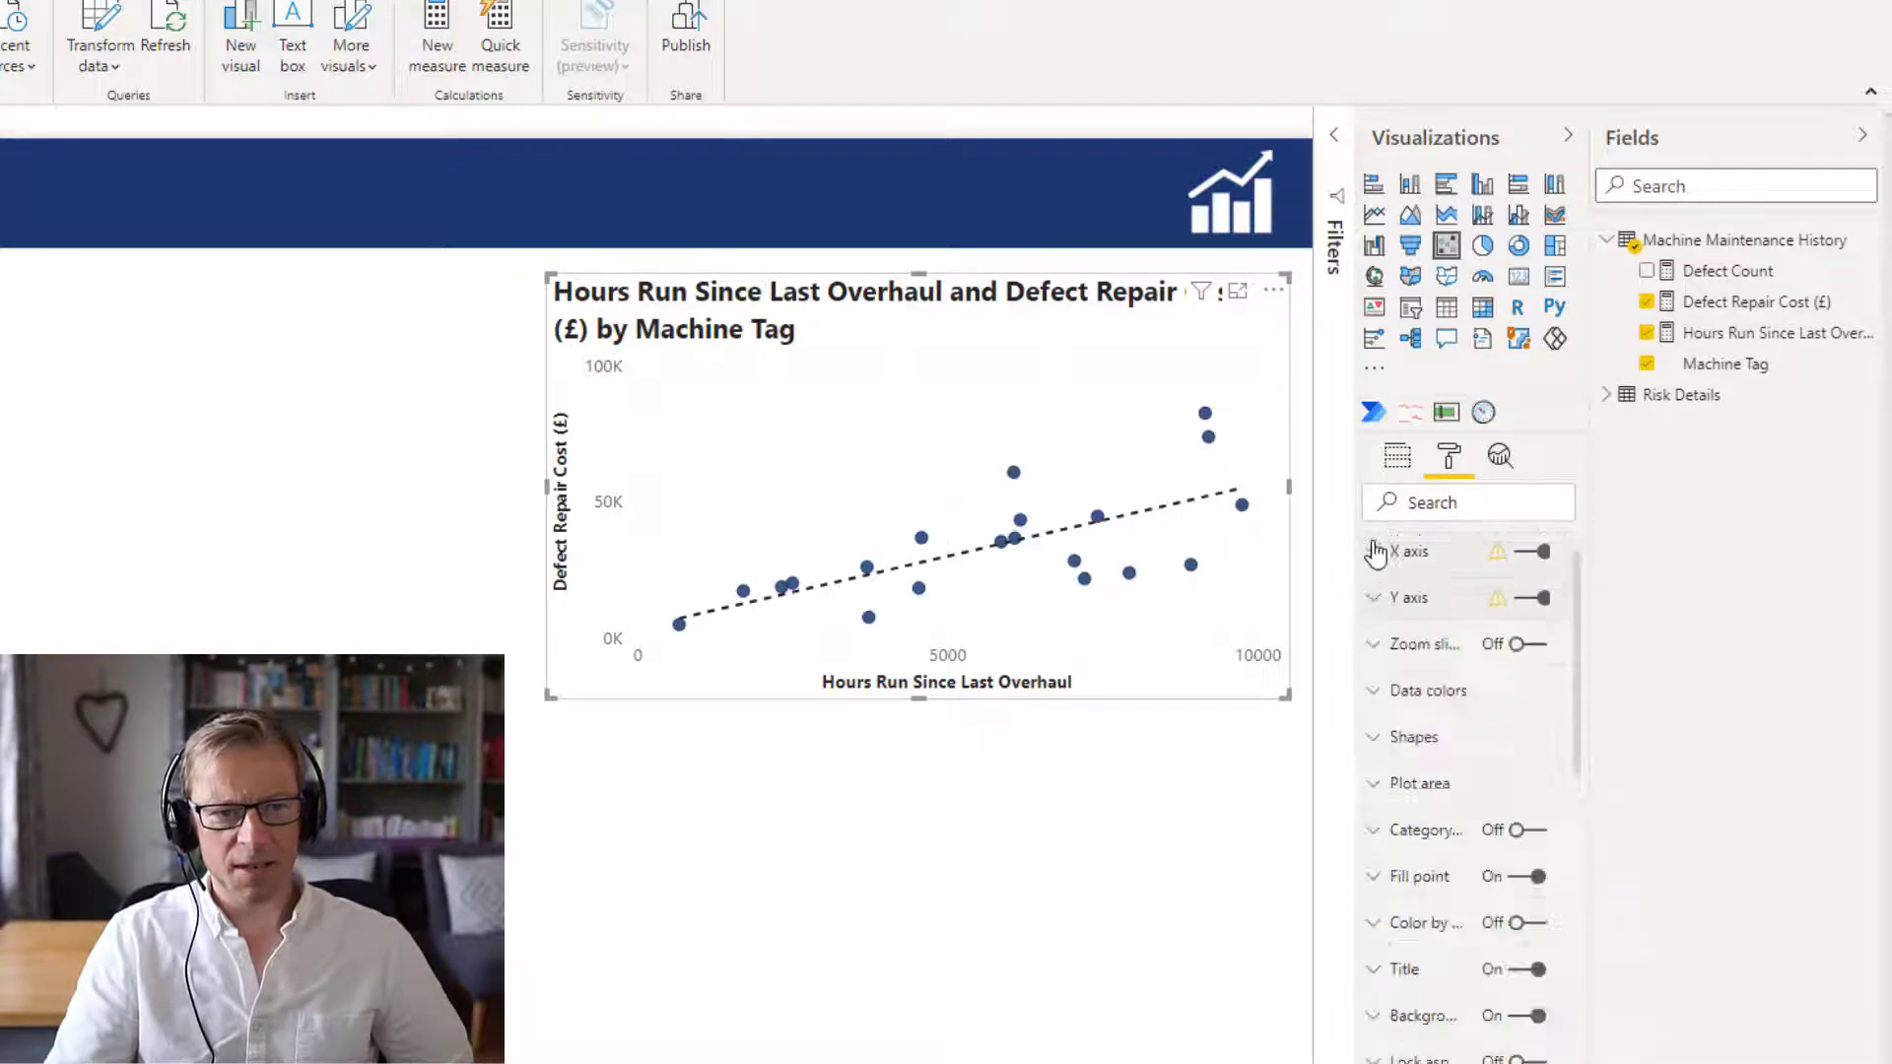
pyautogui.click(1407, 646)
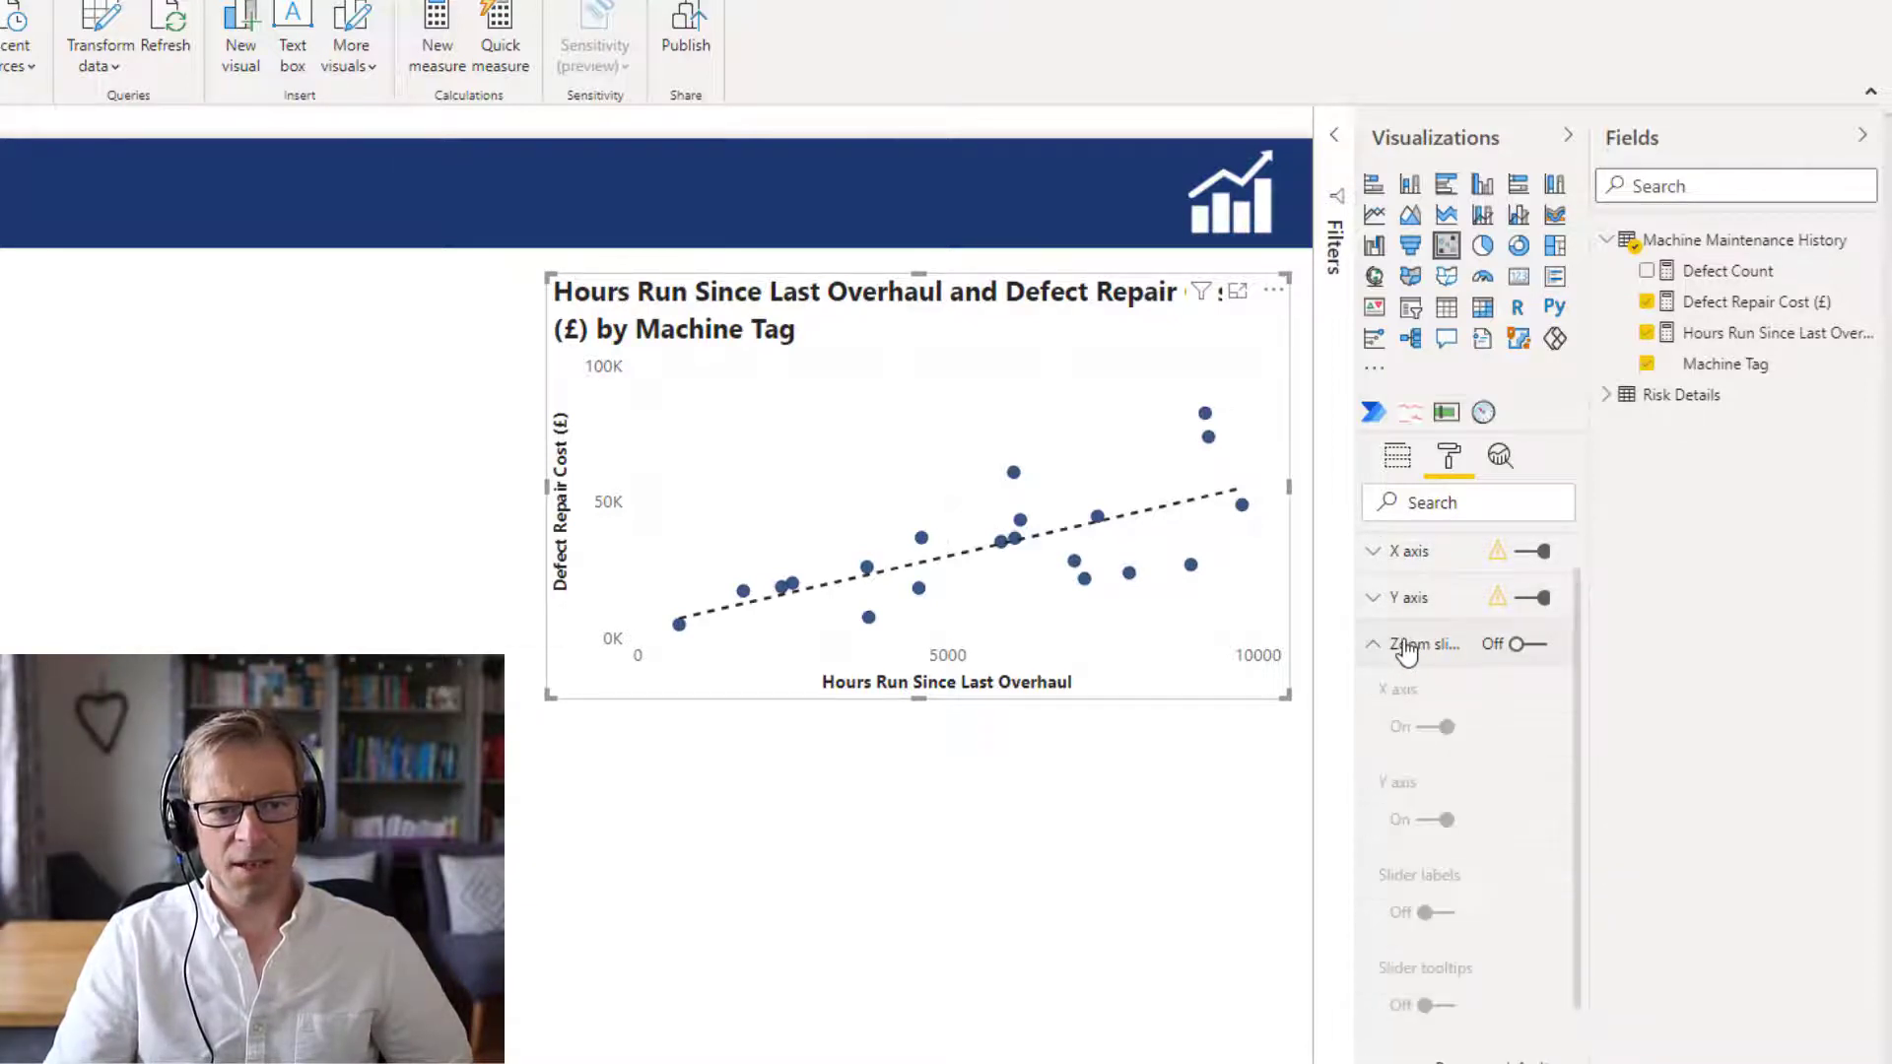
pyautogui.click(1515, 650)
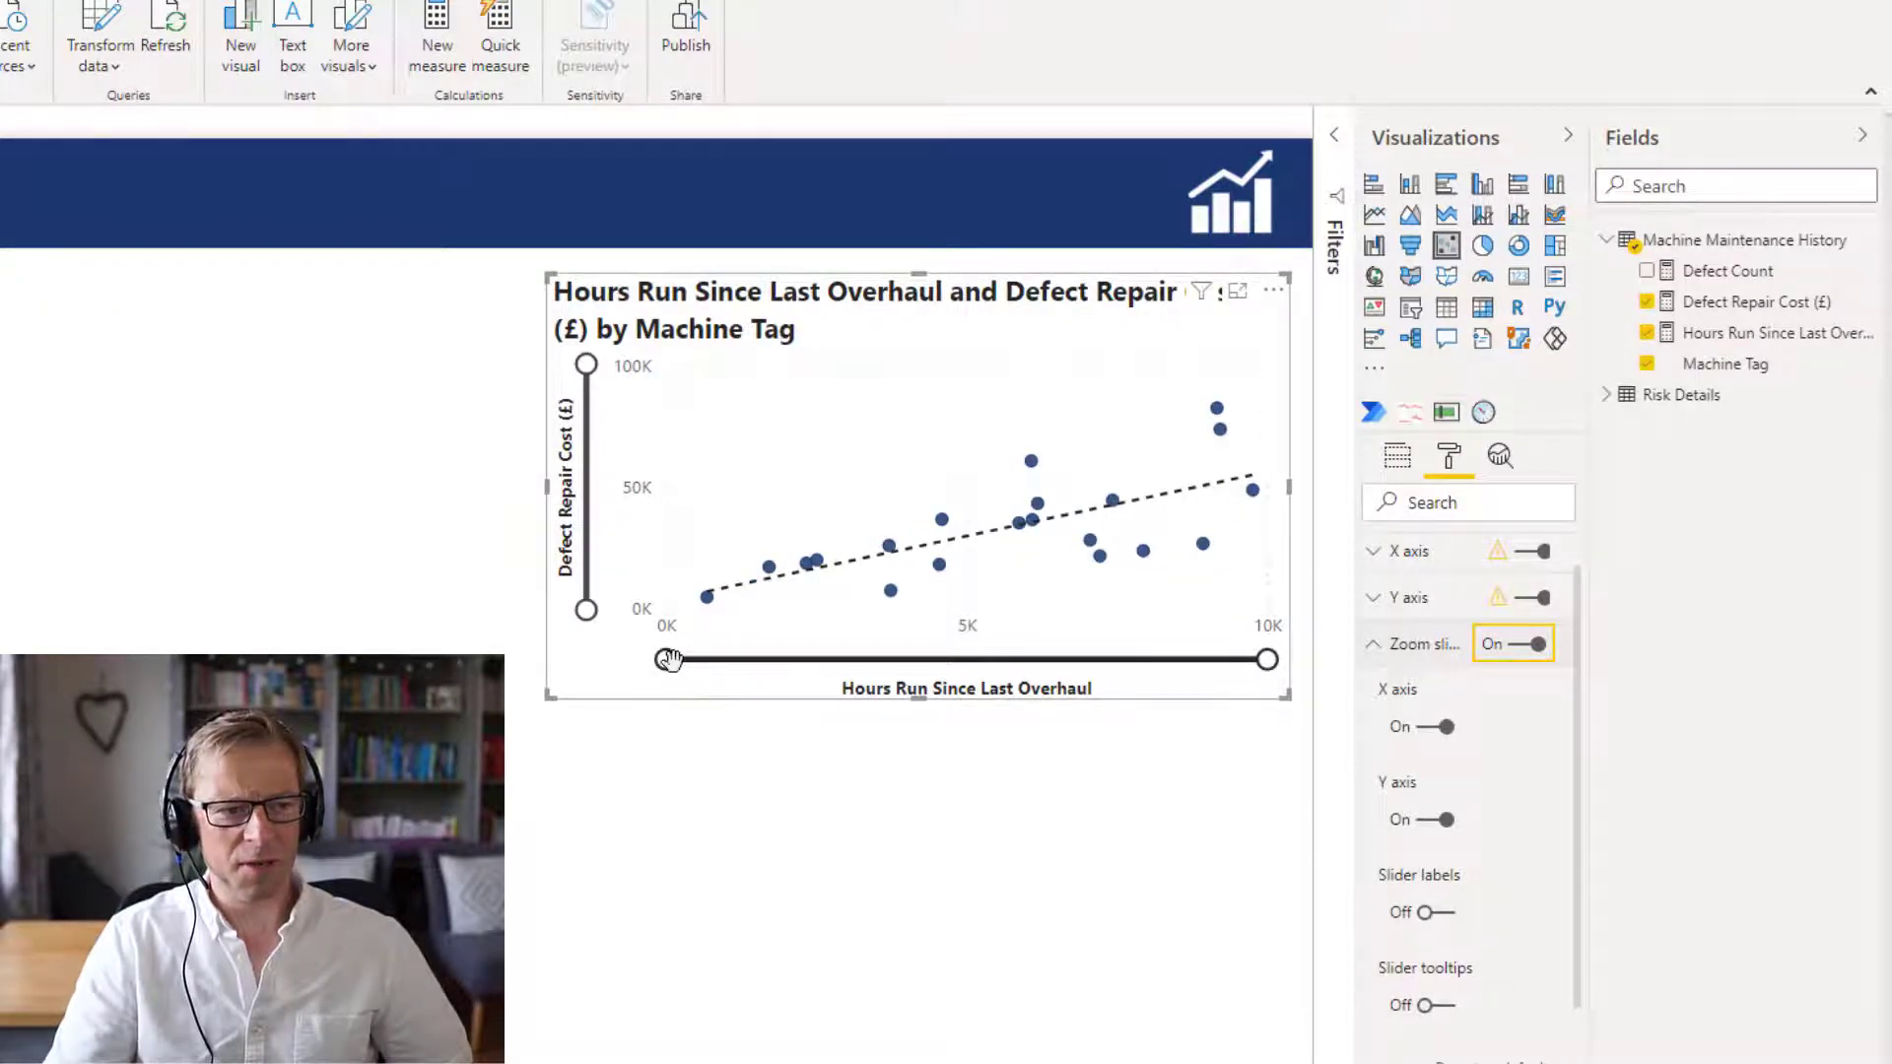
# Test the hours slider by narrowing it to about 3K–6.5K, then restore the full 0–10K.
pyautogui.moveTo(667, 659); pyautogui.dragTo(840, 659)
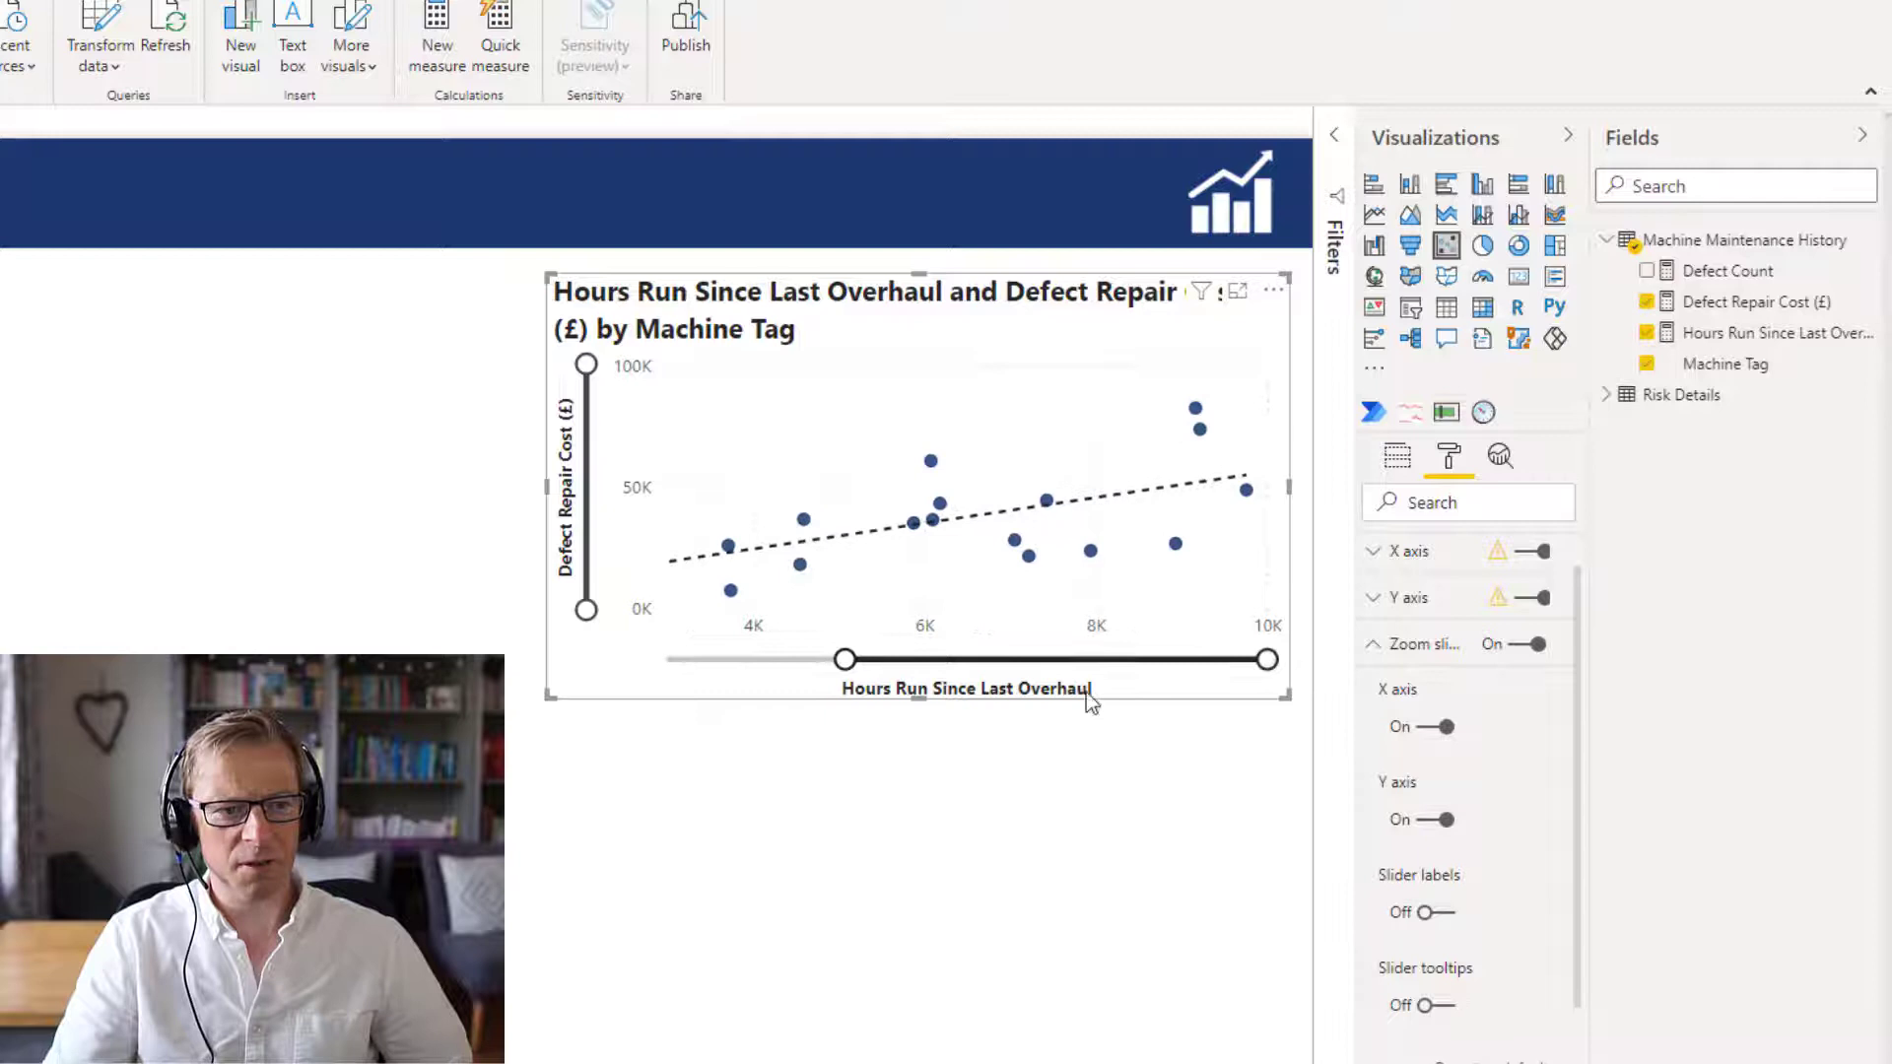
pyautogui.moveTo(1087, 700); pyautogui.dragTo(1074, 690)
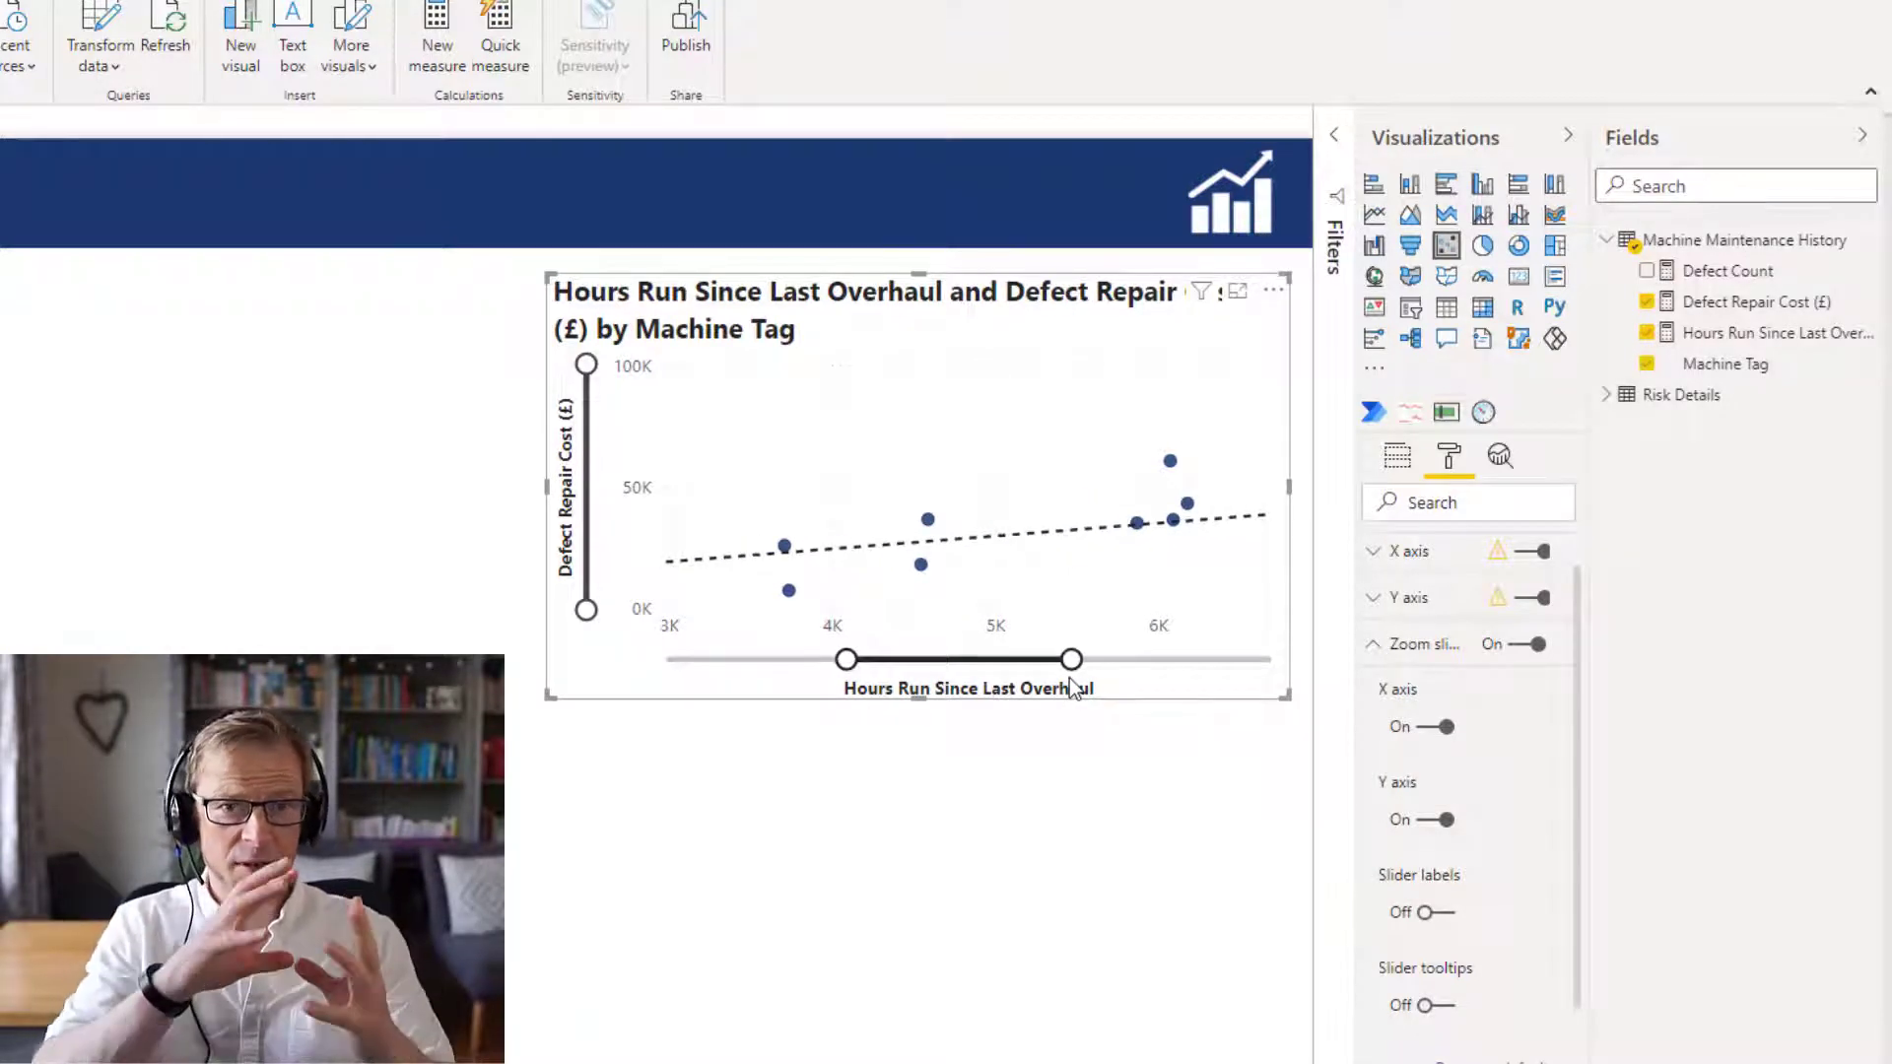
pyautogui.moveTo(1068, 654); pyautogui.dragTo(1281, 653)
pyautogui.moveTo(842, 658); pyautogui.dragTo(658, 659)
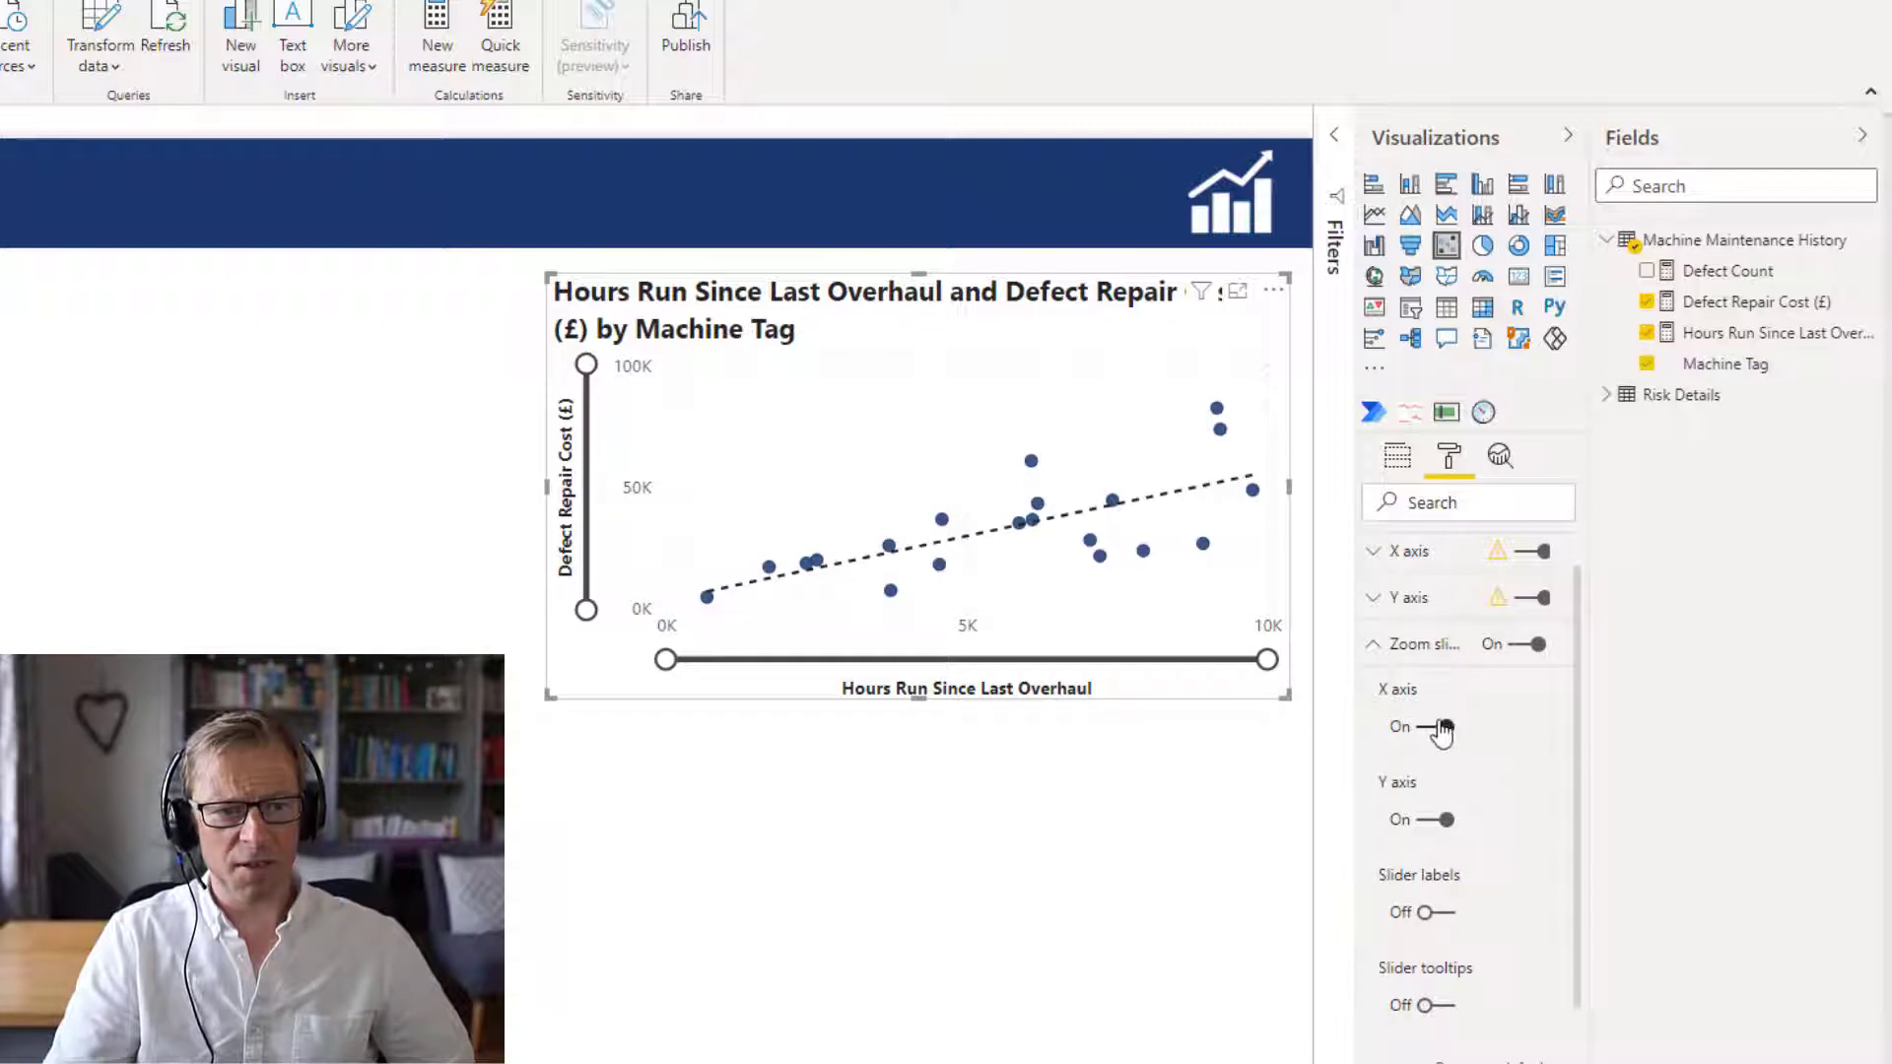
# Toggle the hours-axis zoom slider off and back on.
pyautogui.click(1446, 727)
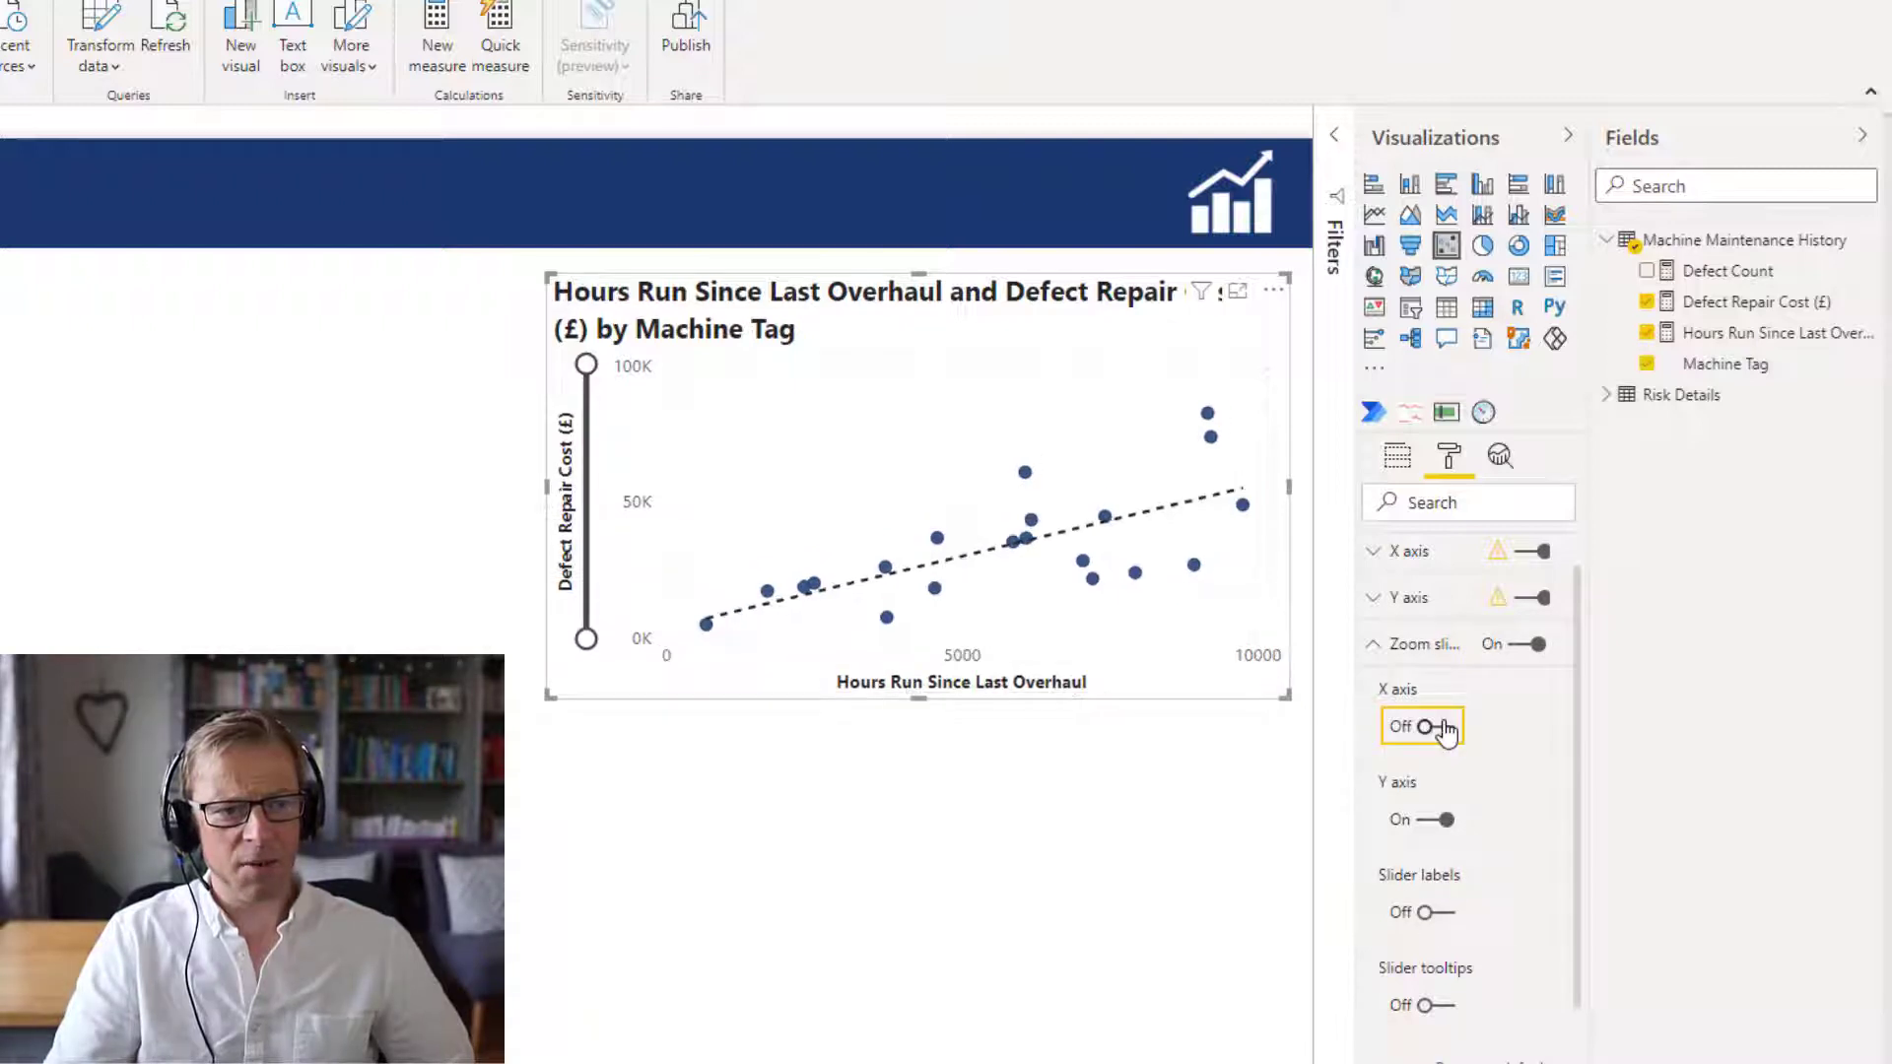
pyautogui.click(1423, 726)
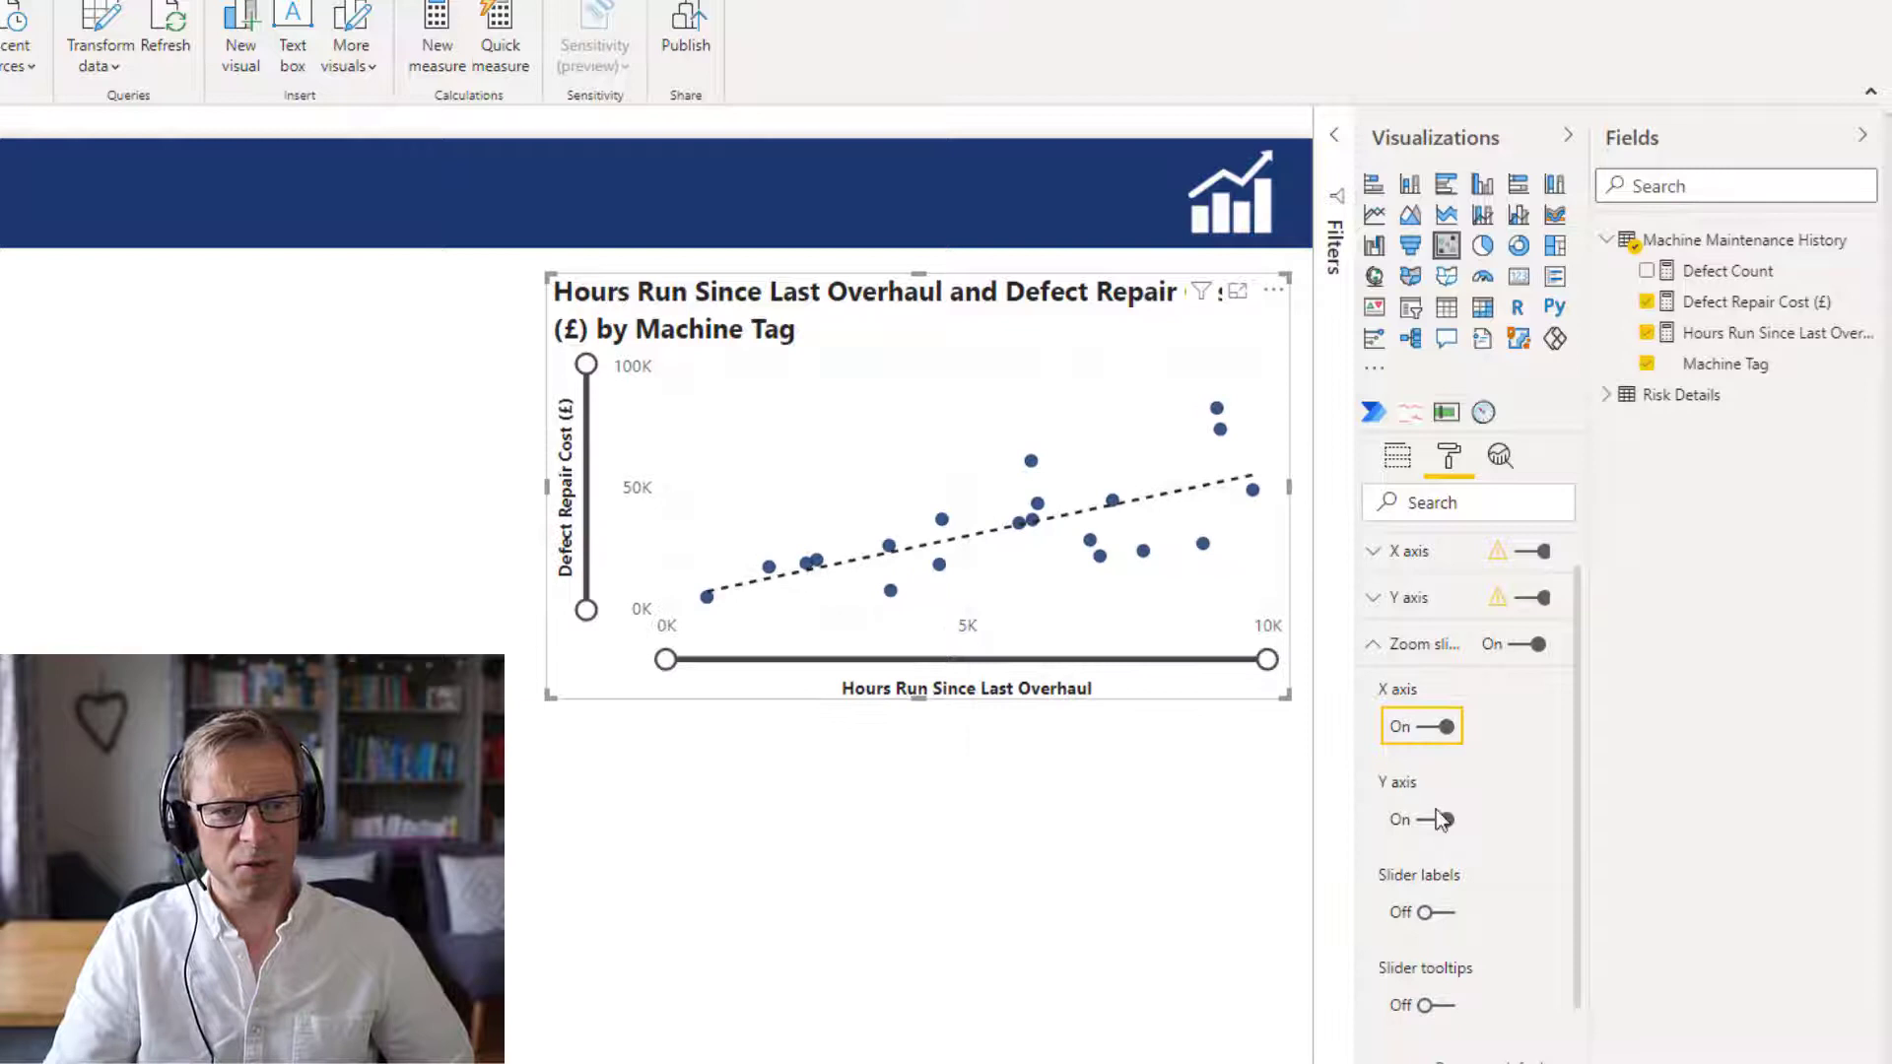
pyautogui.click(1374, 645)
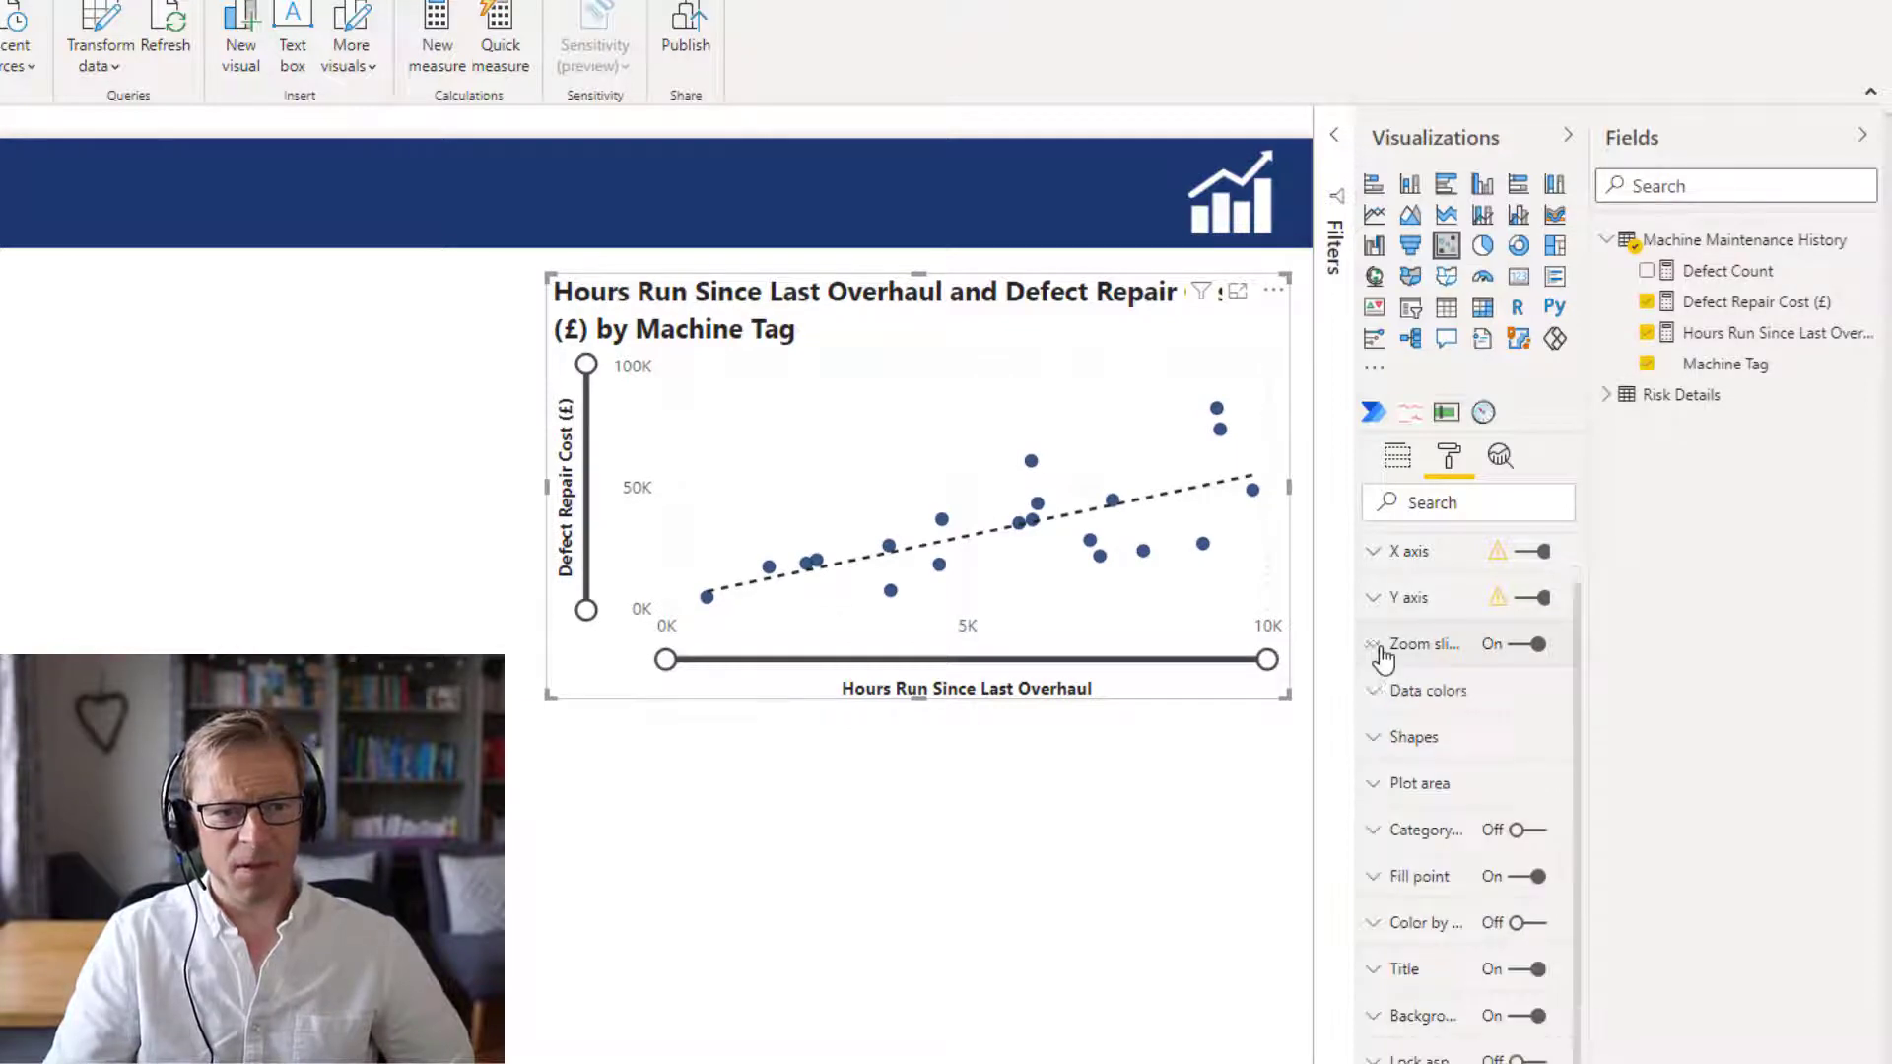
pyautogui.click(1375, 698)
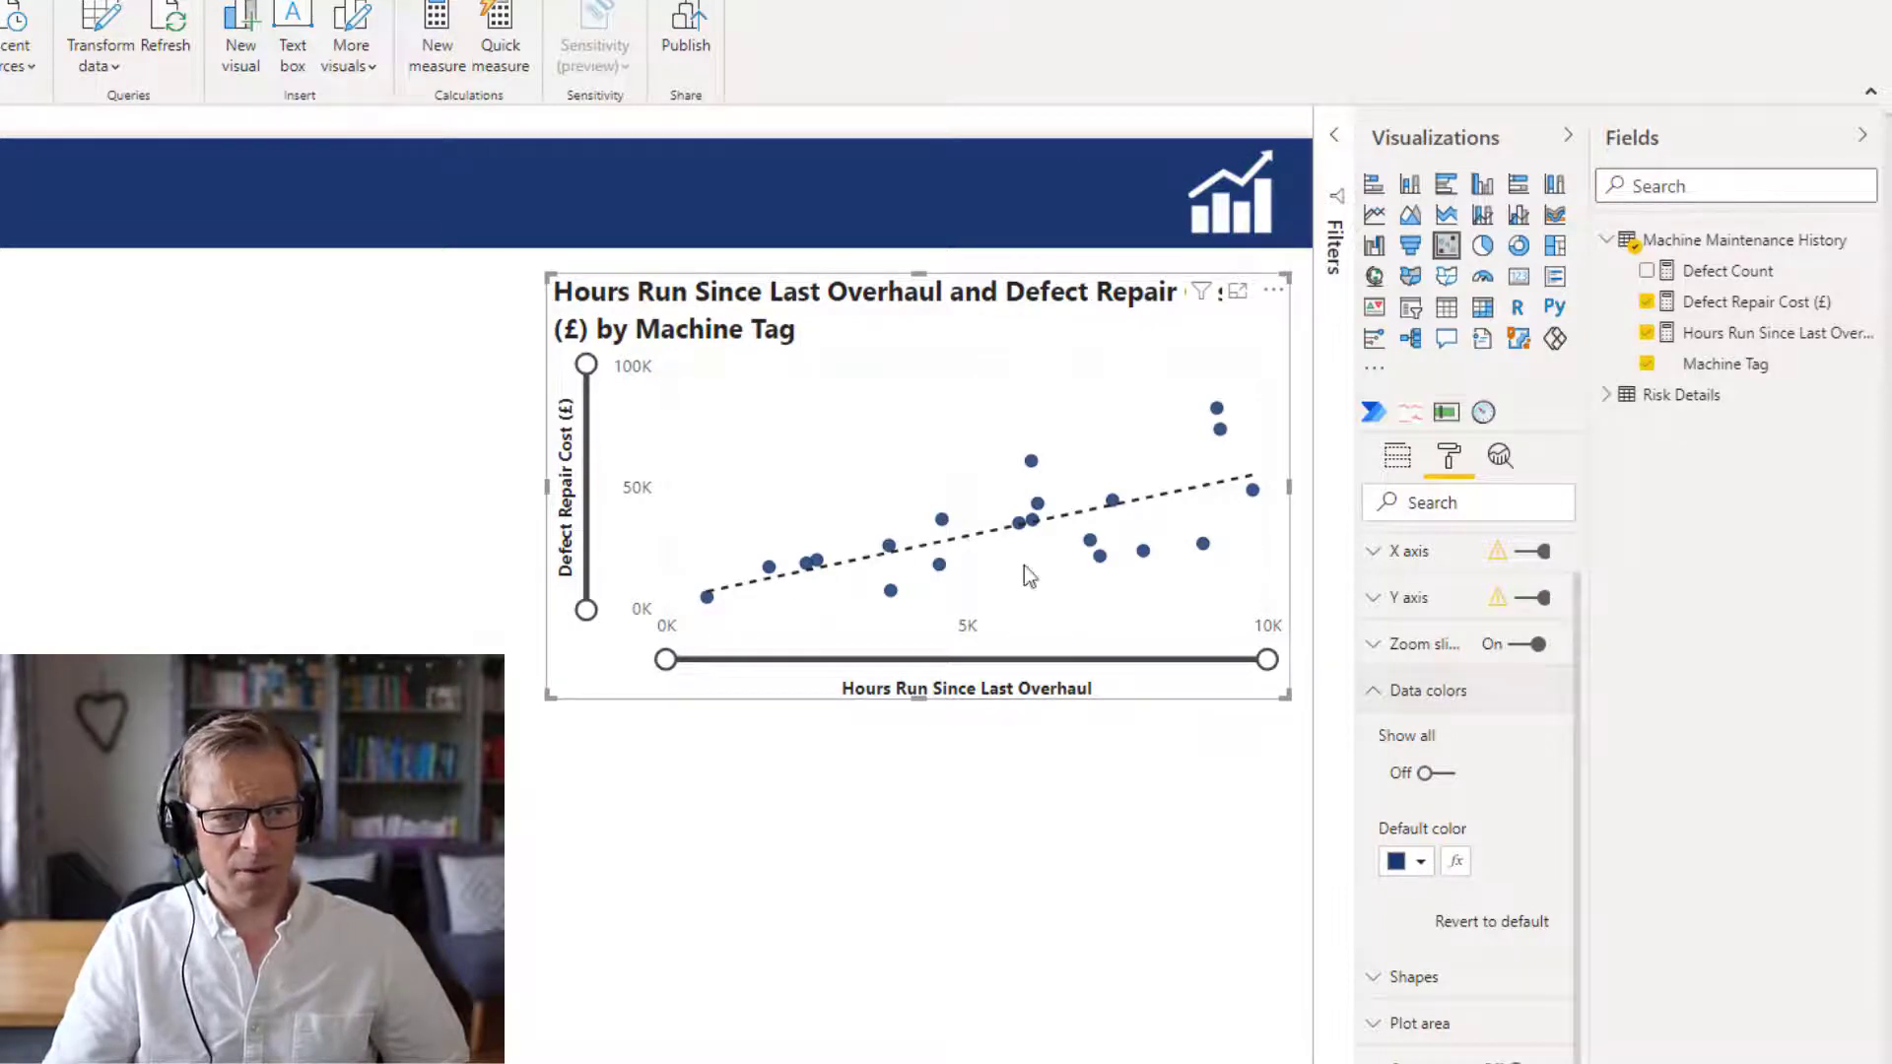
# Show all data colours per machine tag and set the marker size to -10.
pyautogui.click(1427, 774)
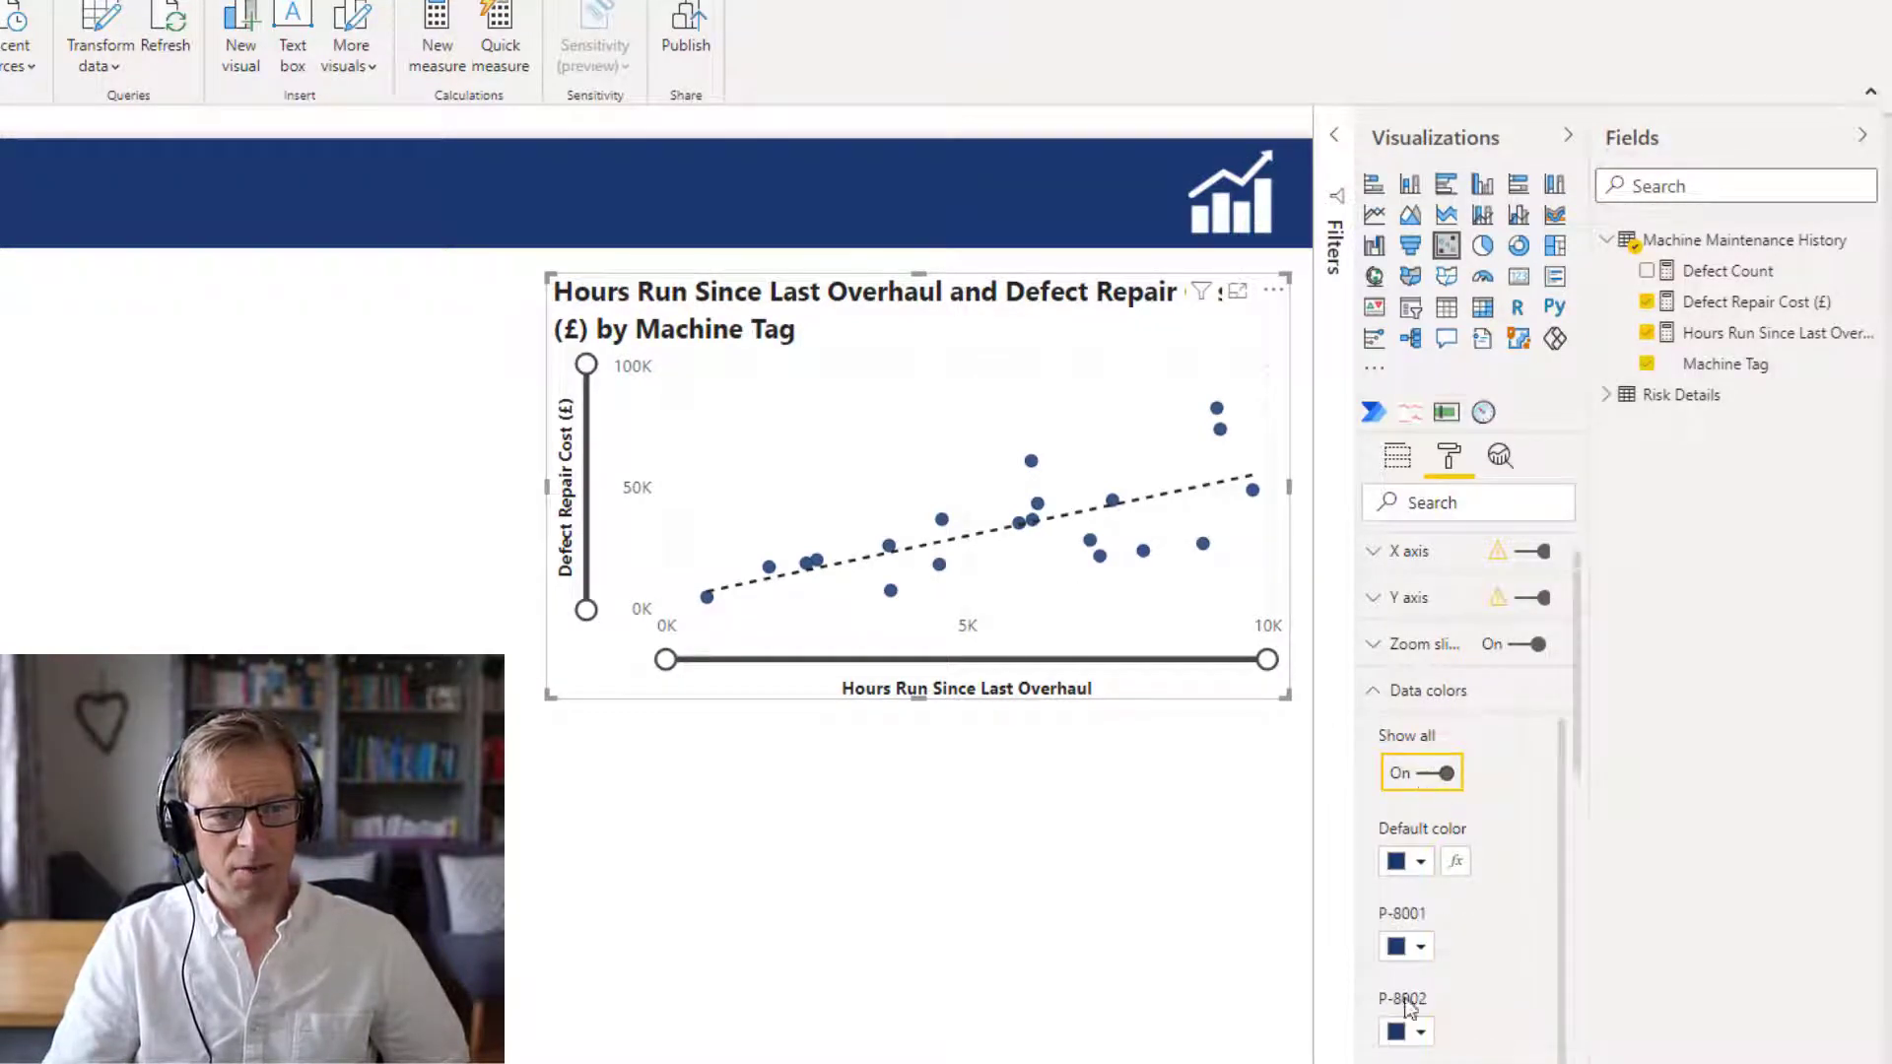
pyautogui.click(1382, 693)
pyautogui.click(1385, 741)
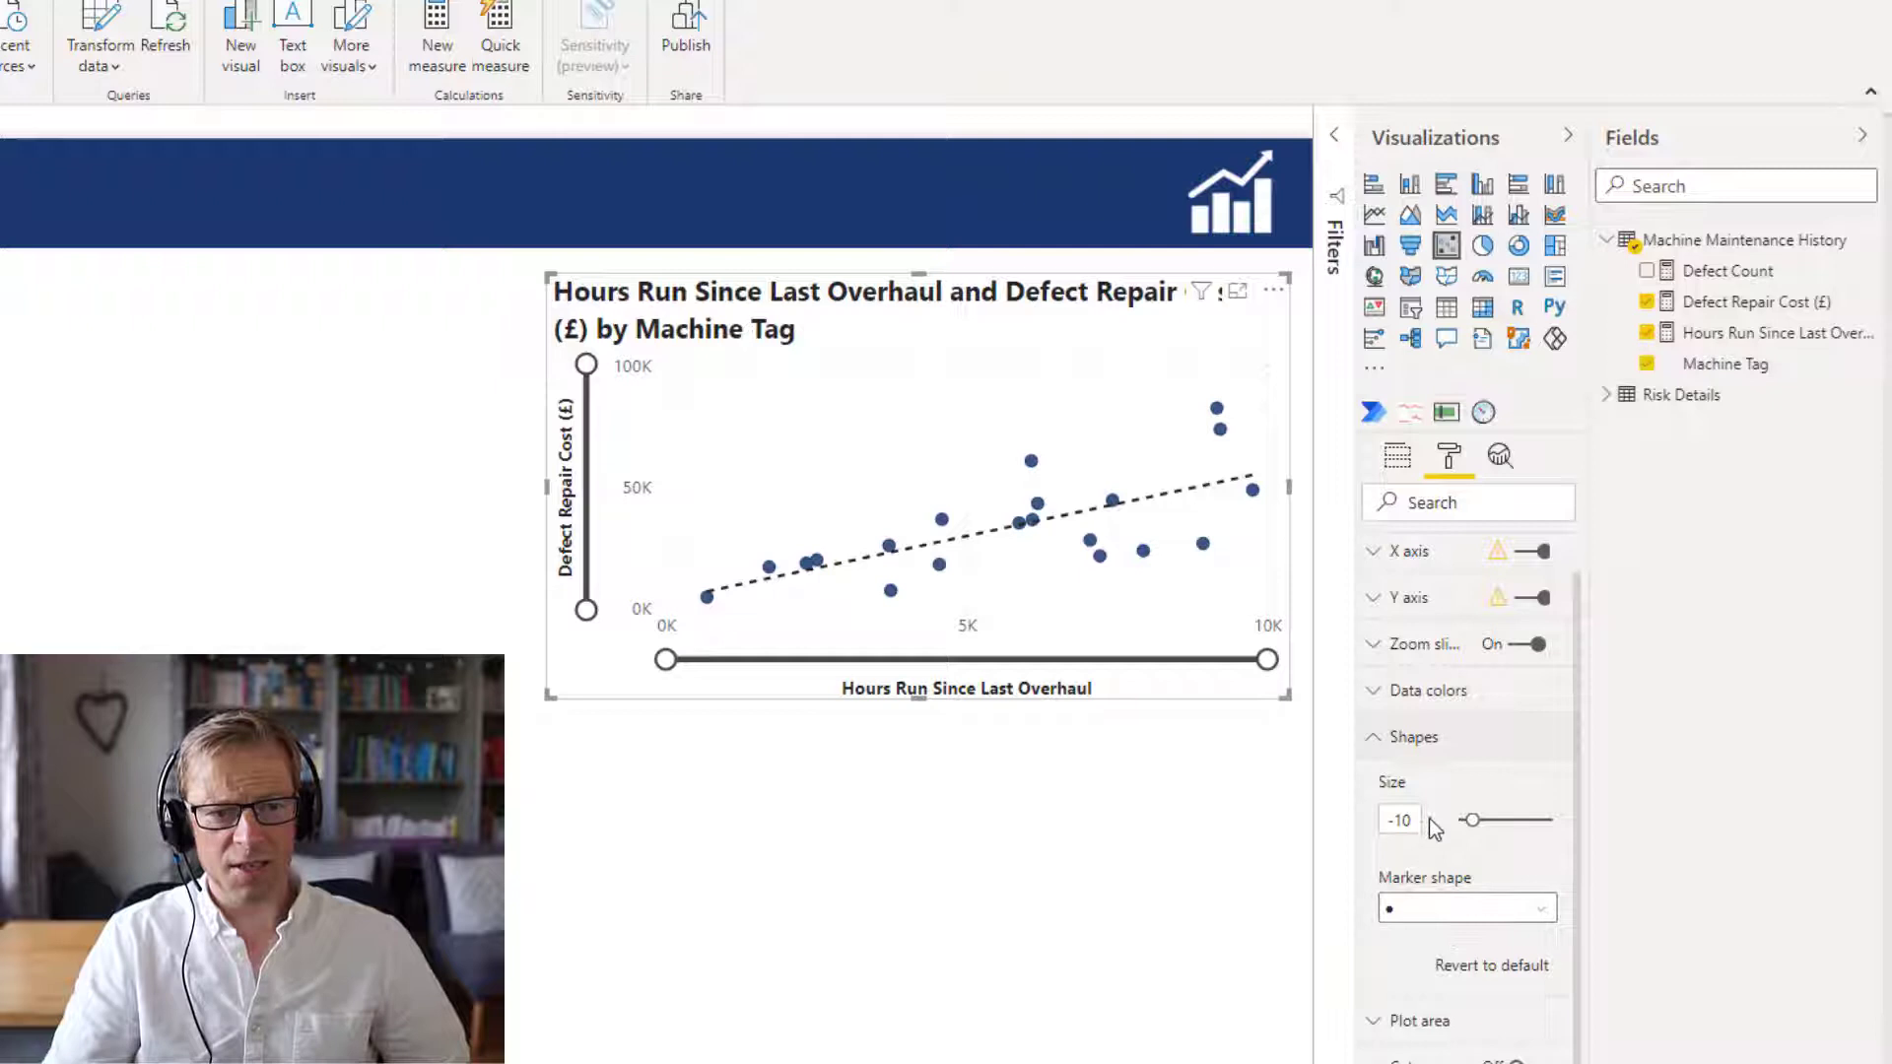
pyautogui.moveTo(1476, 816); pyautogui.dragTo(1356, 826)
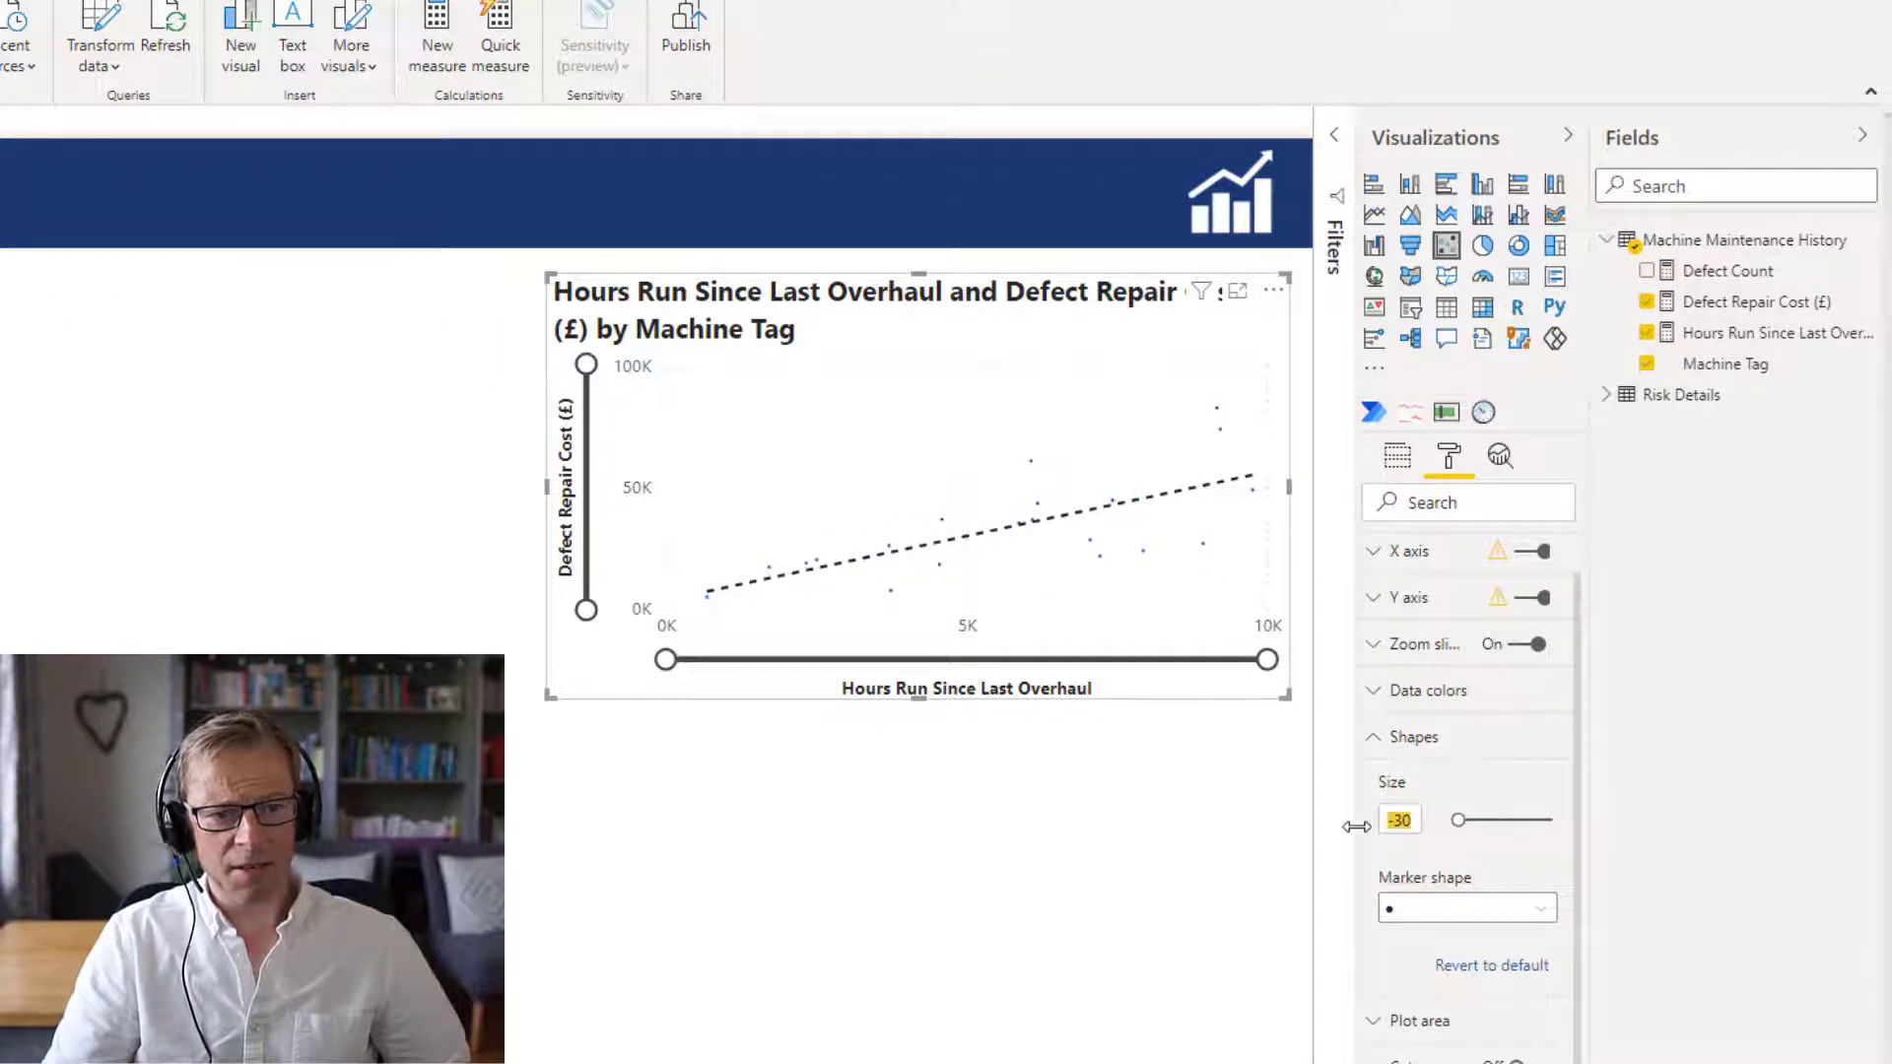
pyautogui.write('-10')
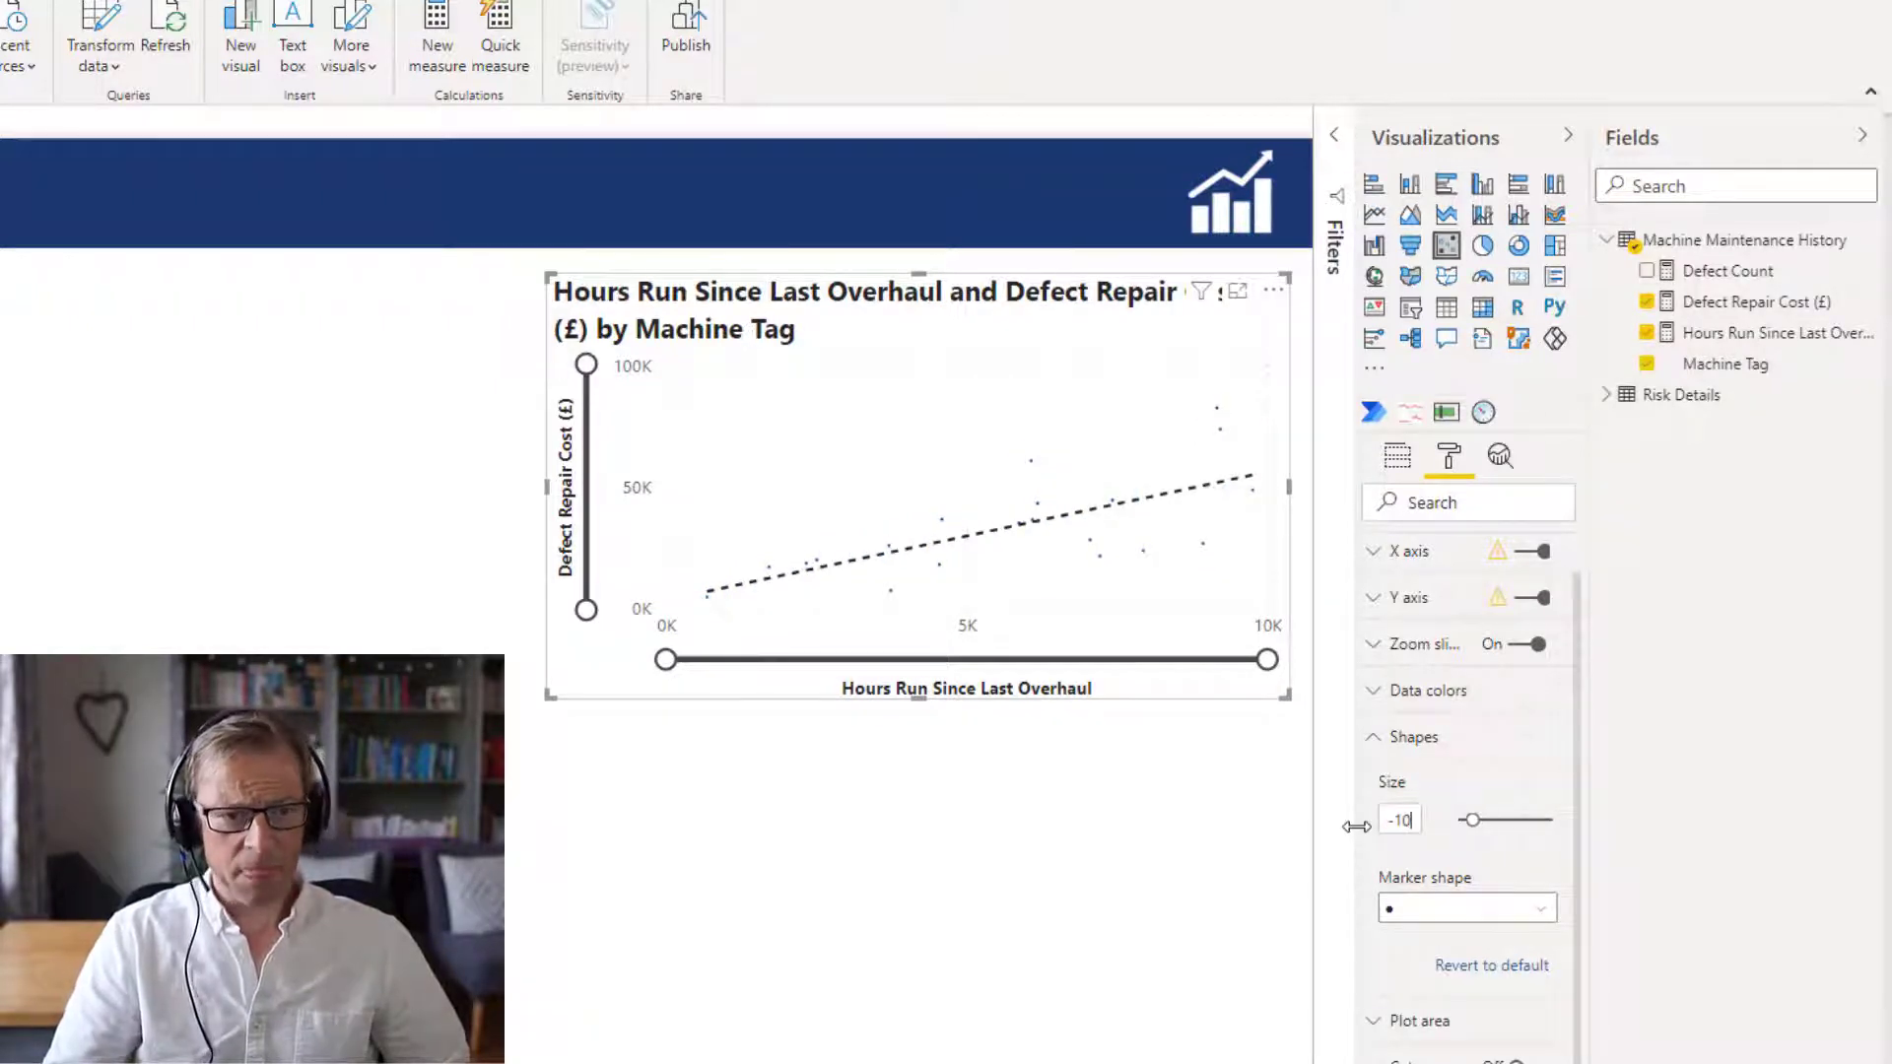
# Try square and diamond marker shapes, then return the markers to circles.
pyautogui.click(1439, 911)
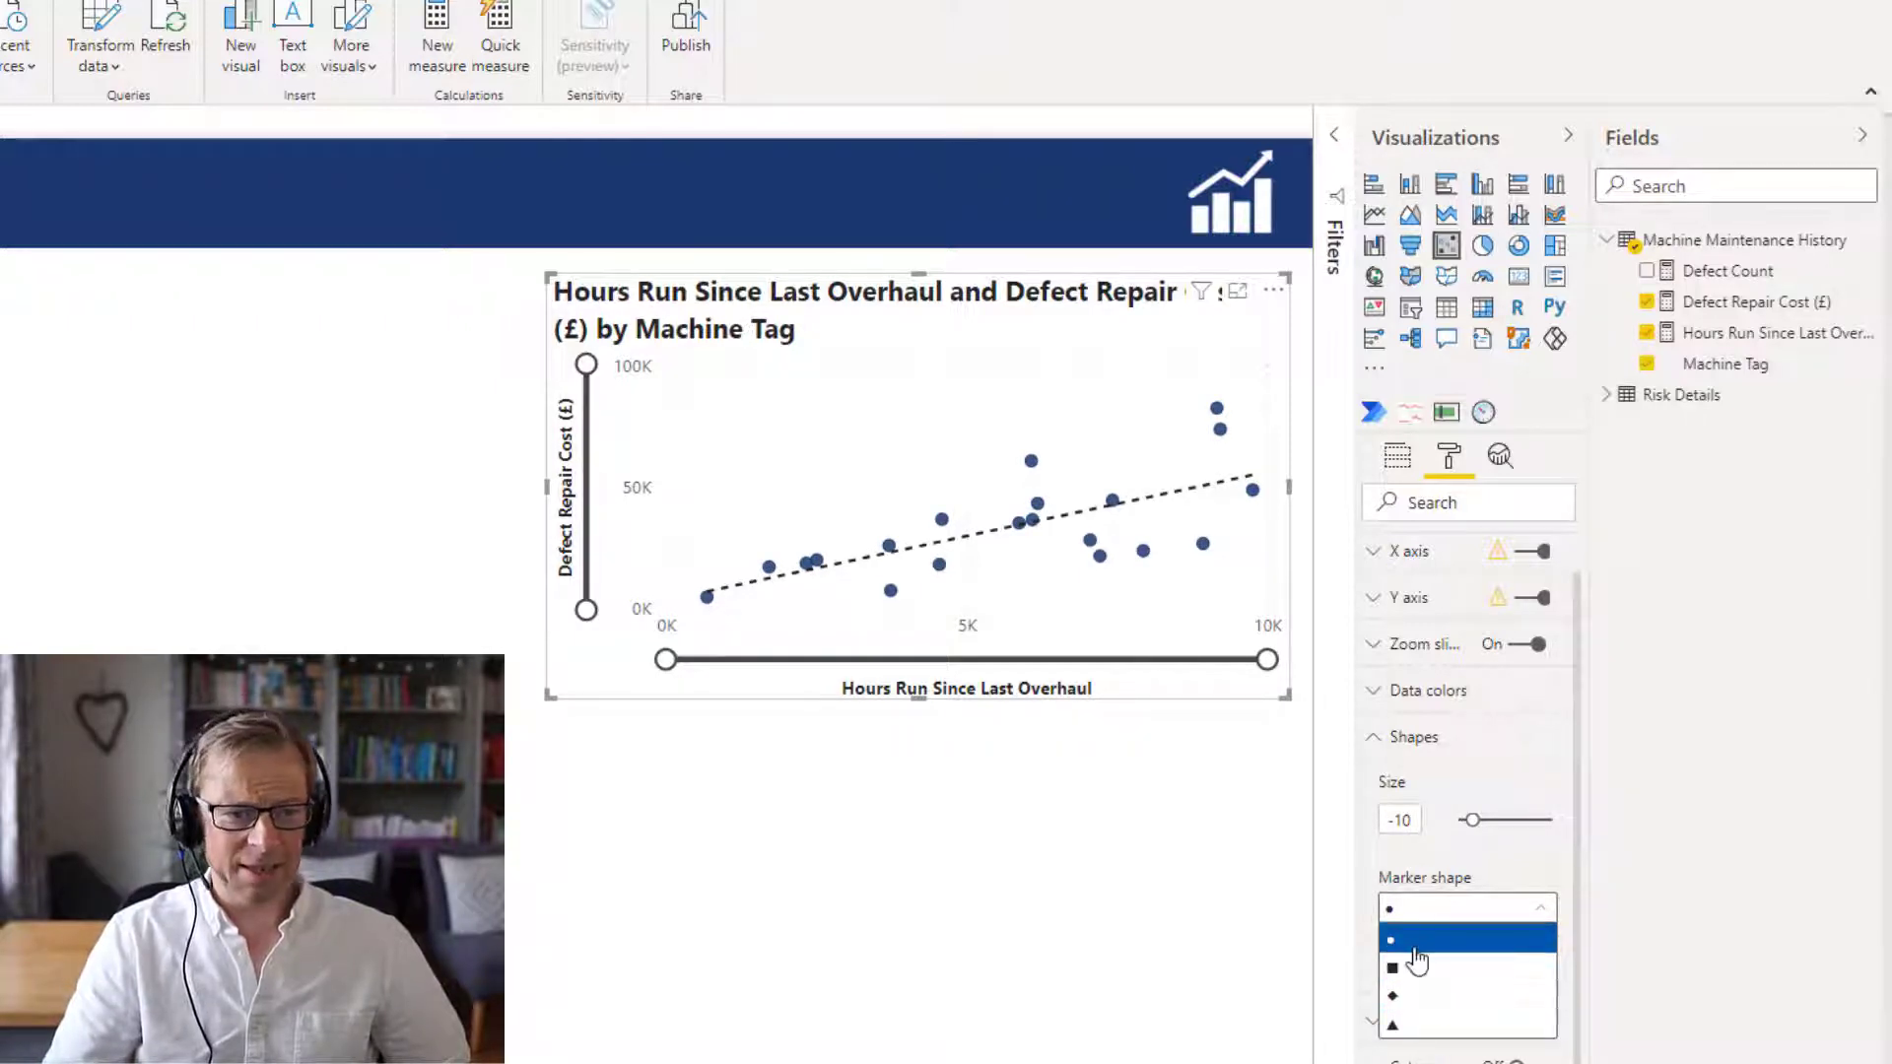
pyautogui.click(1443, 967)
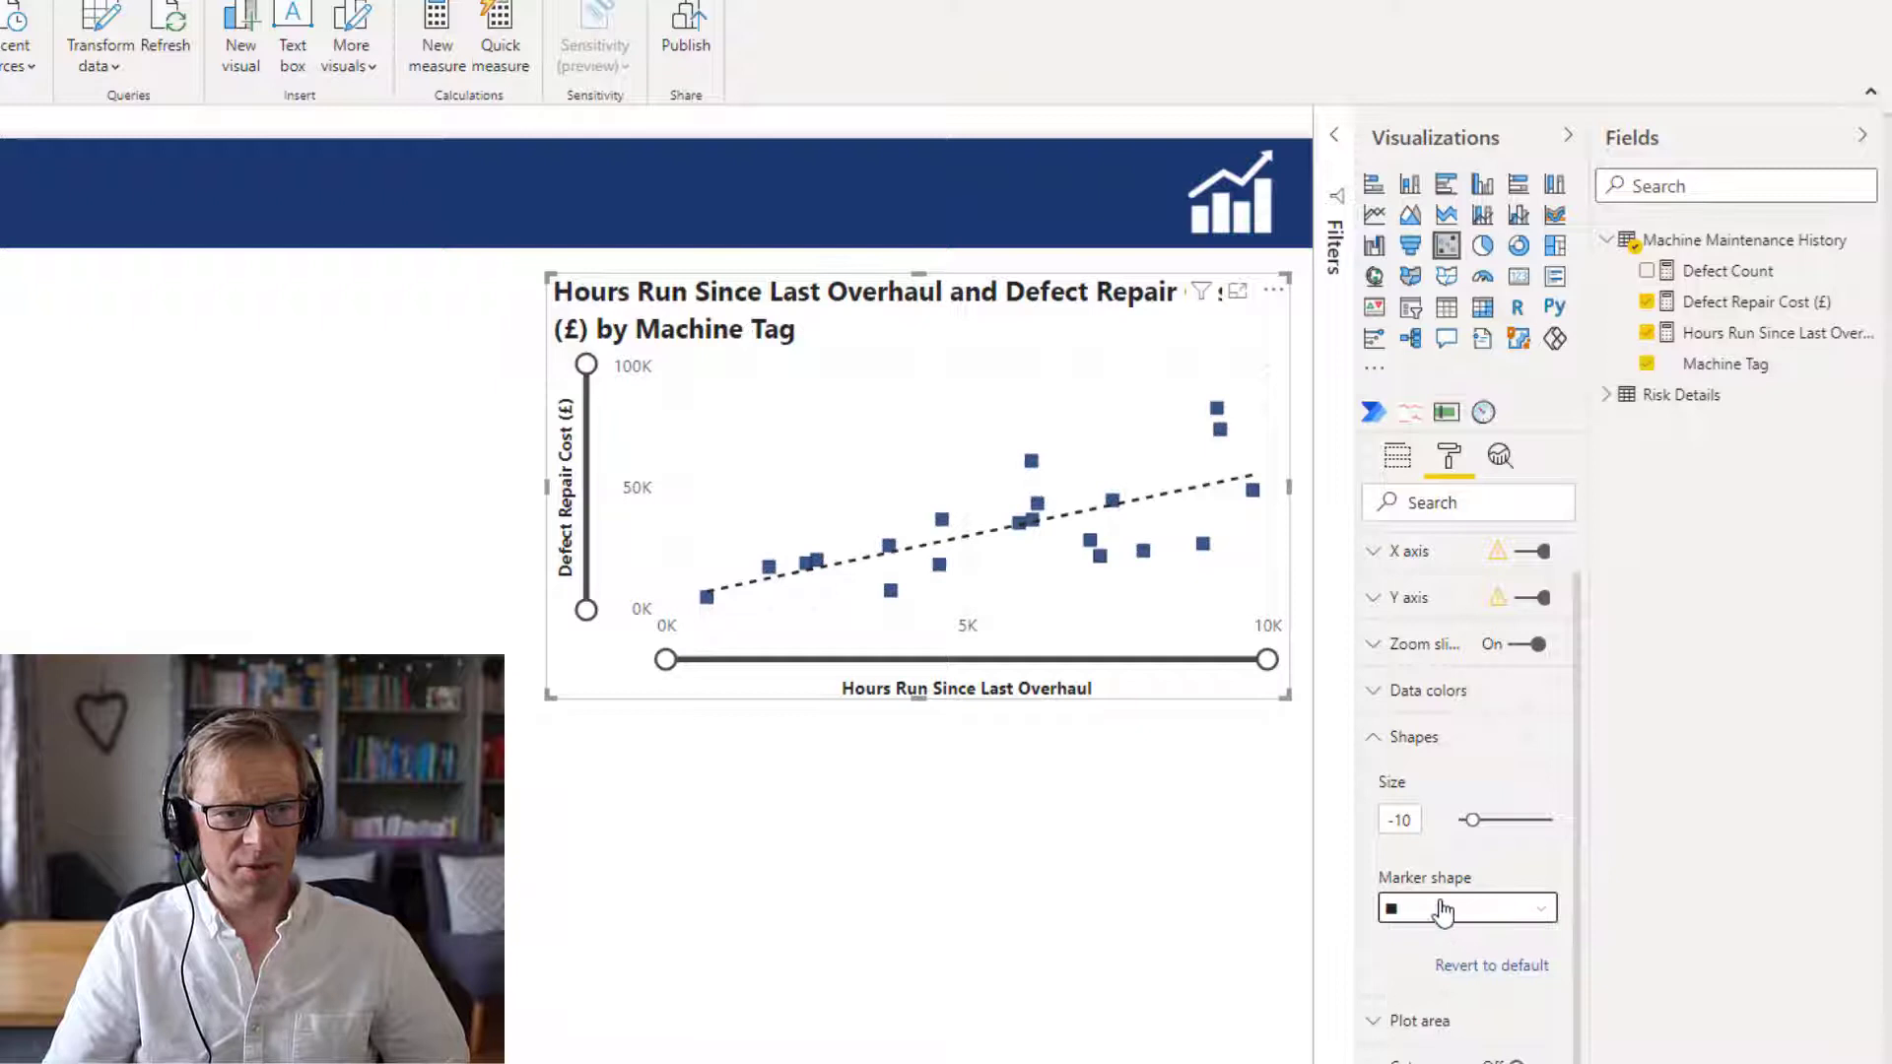
pyautogui.click(1435, 906)
pyautogui.click(1439, 997)
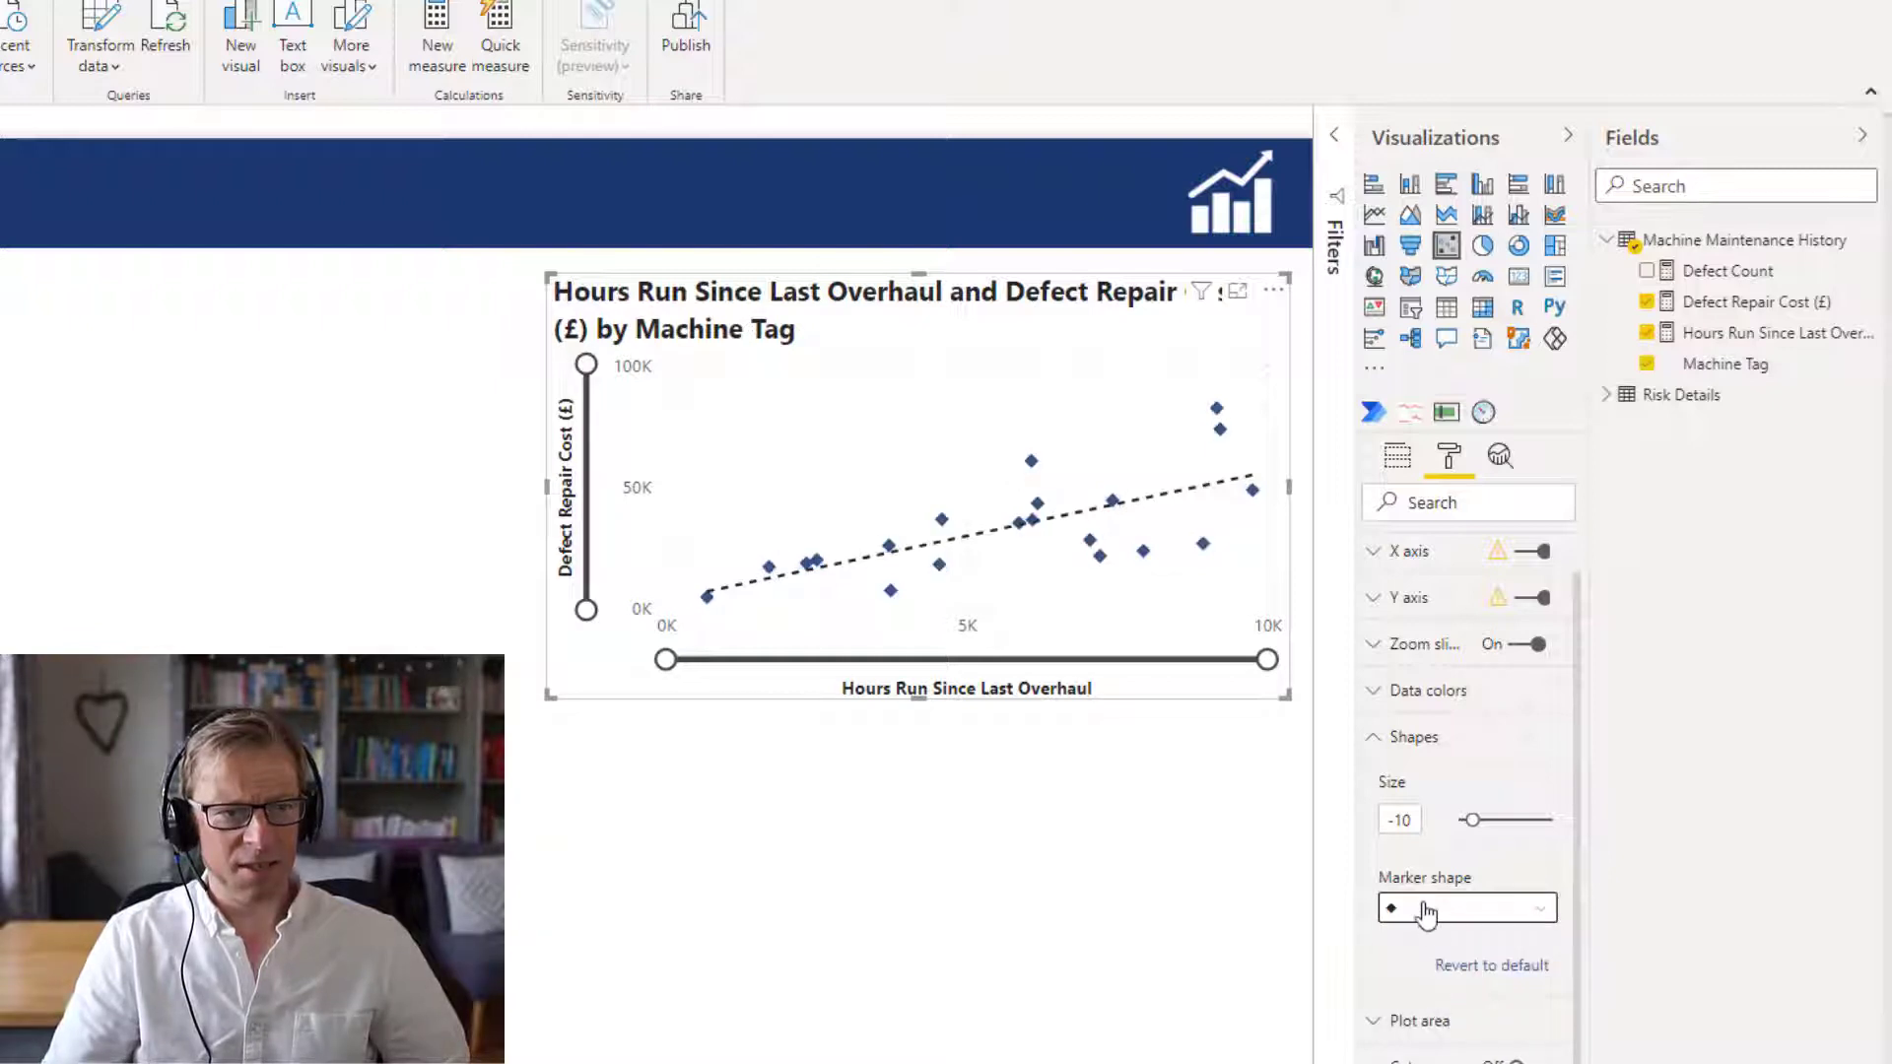
pyautogui.click(1426, 914)
pyautogui.click(1425, 991)
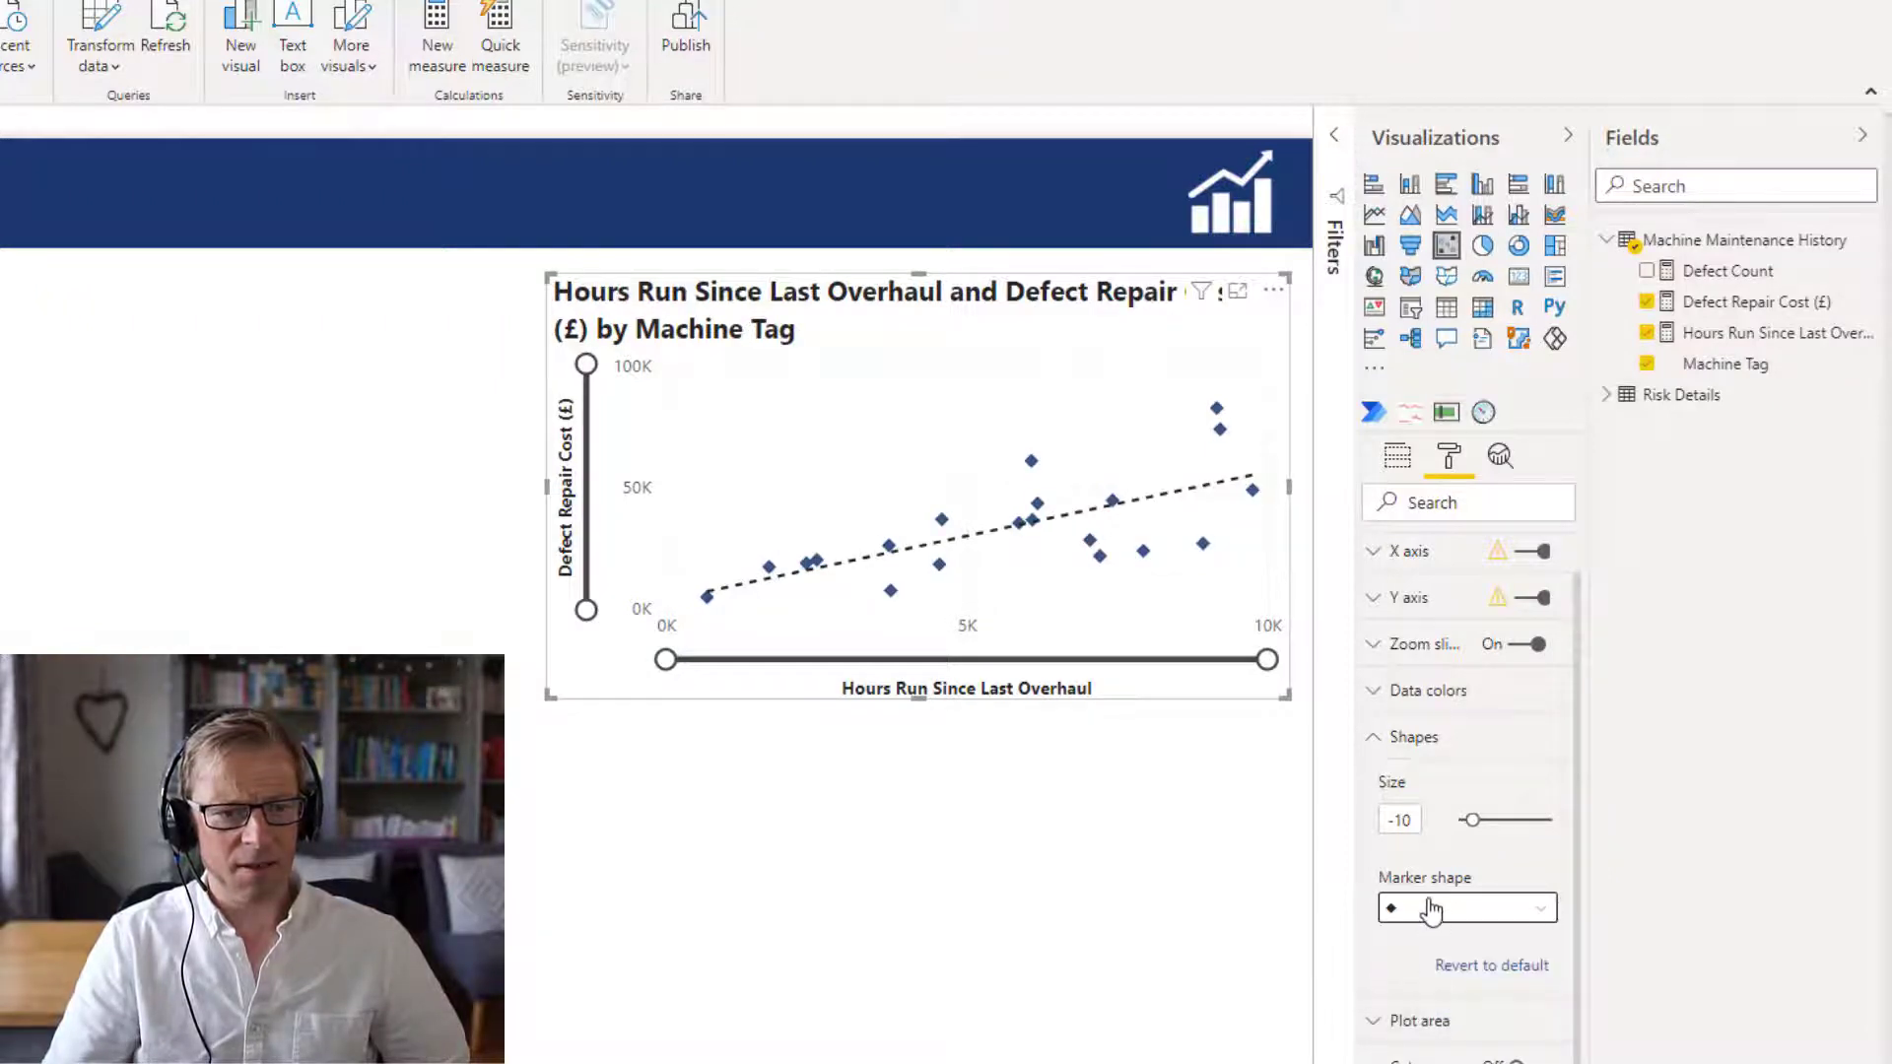
pyautogui.click(1431, 912)
pyautogui.click(1426, 948)
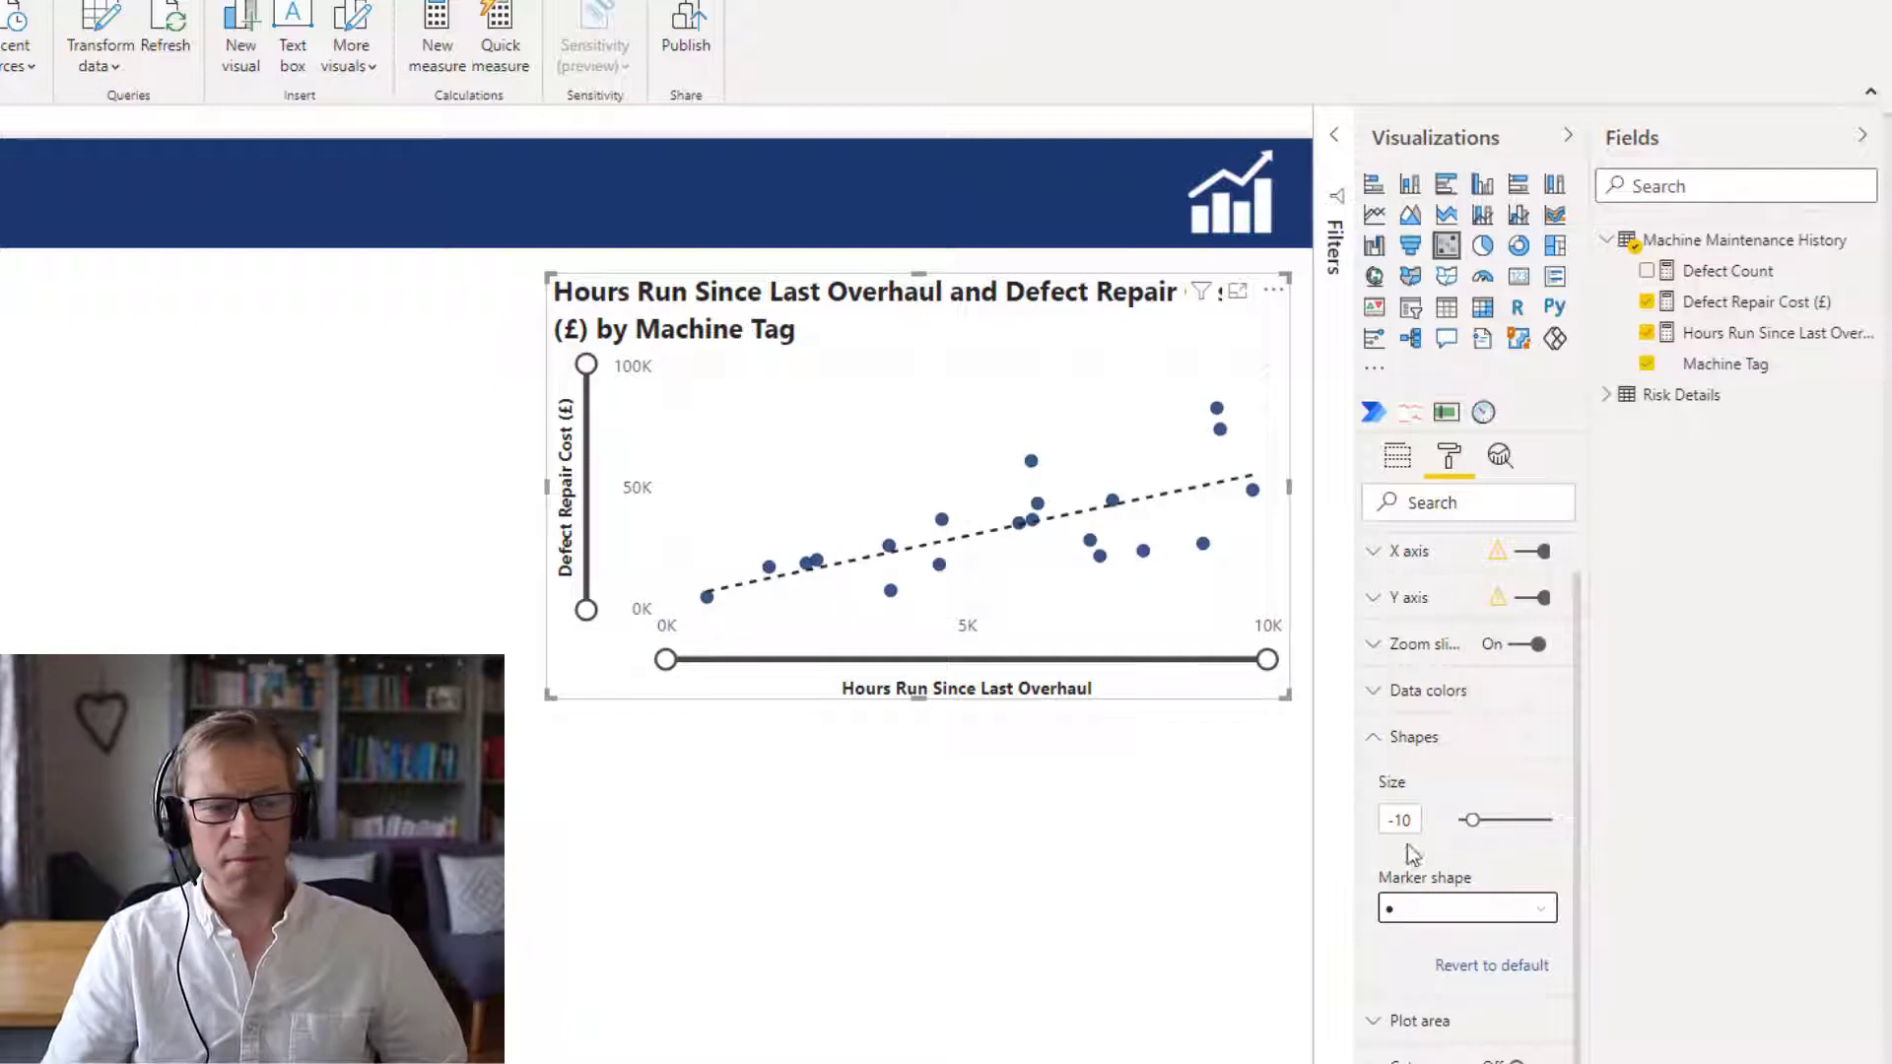
# Switch the zoom sliders off, close Shapes, and briefly check the Plot area settings.
pyautogui.click(1539, 645)
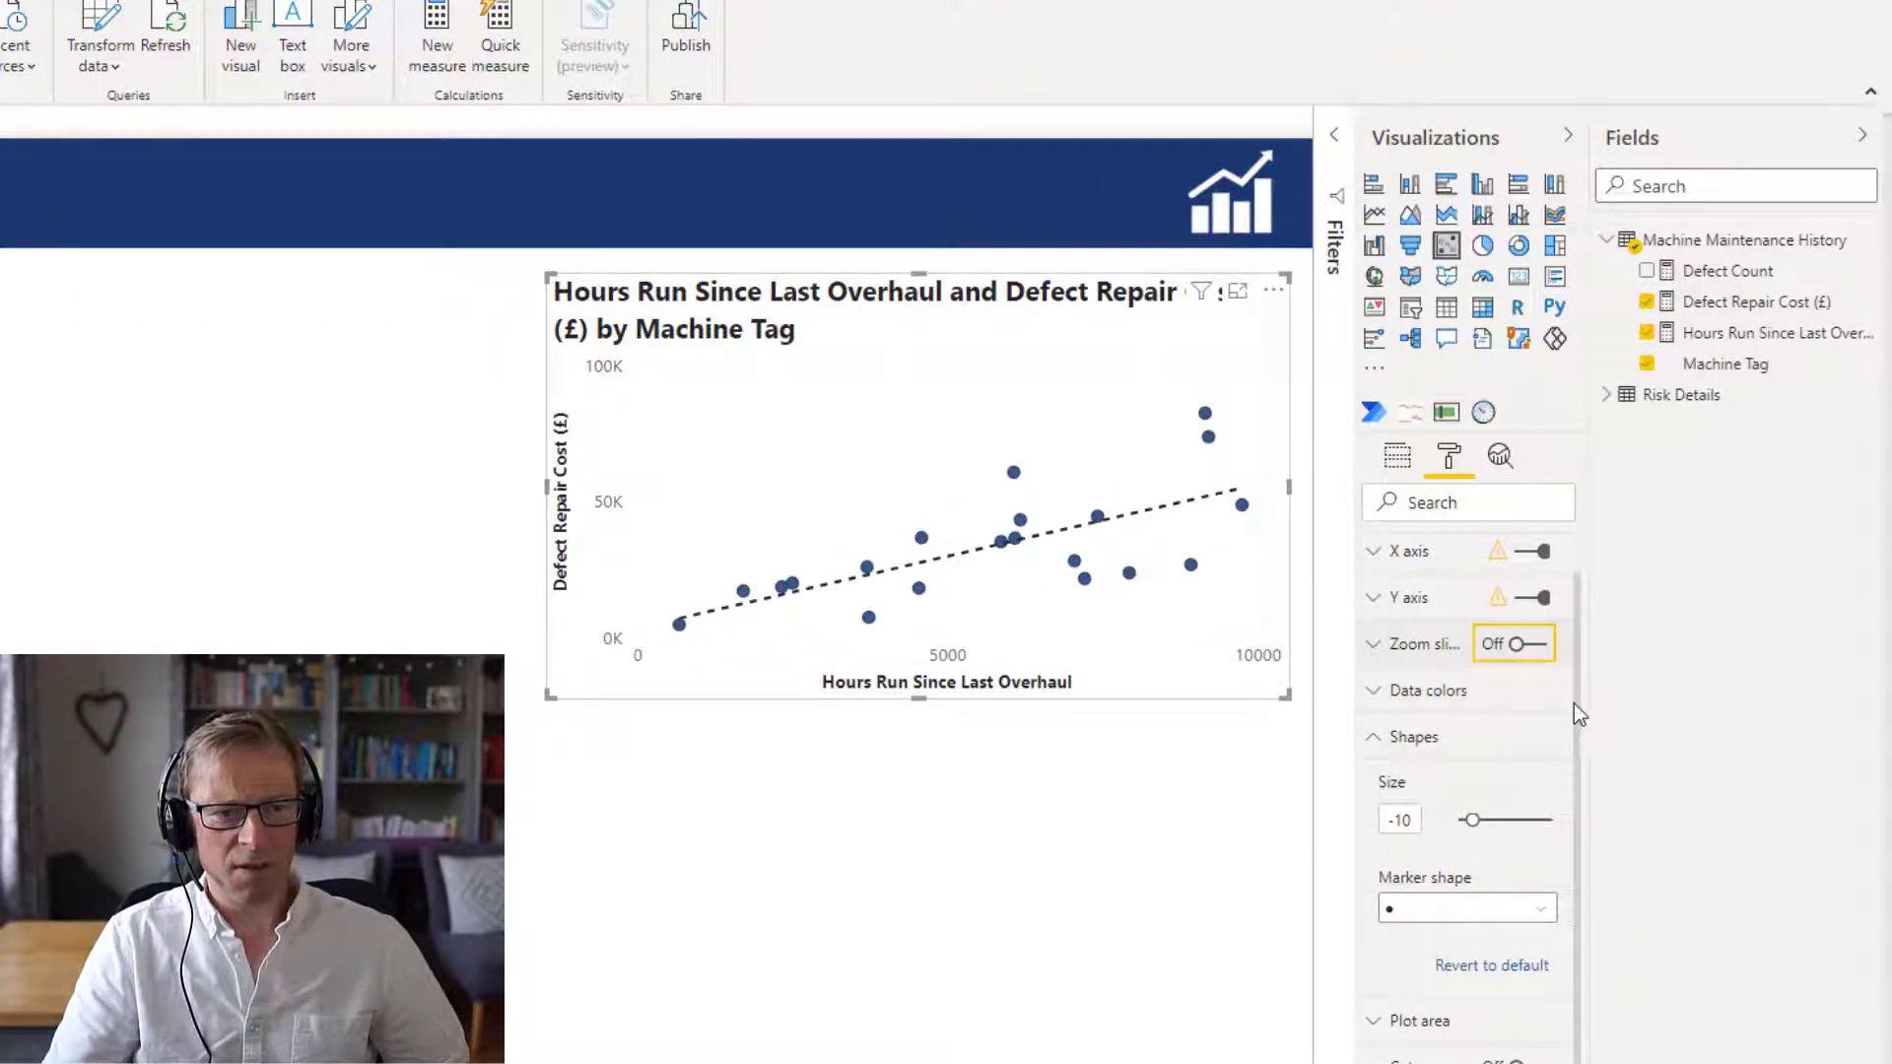
pyautogui.click(1372, 737)
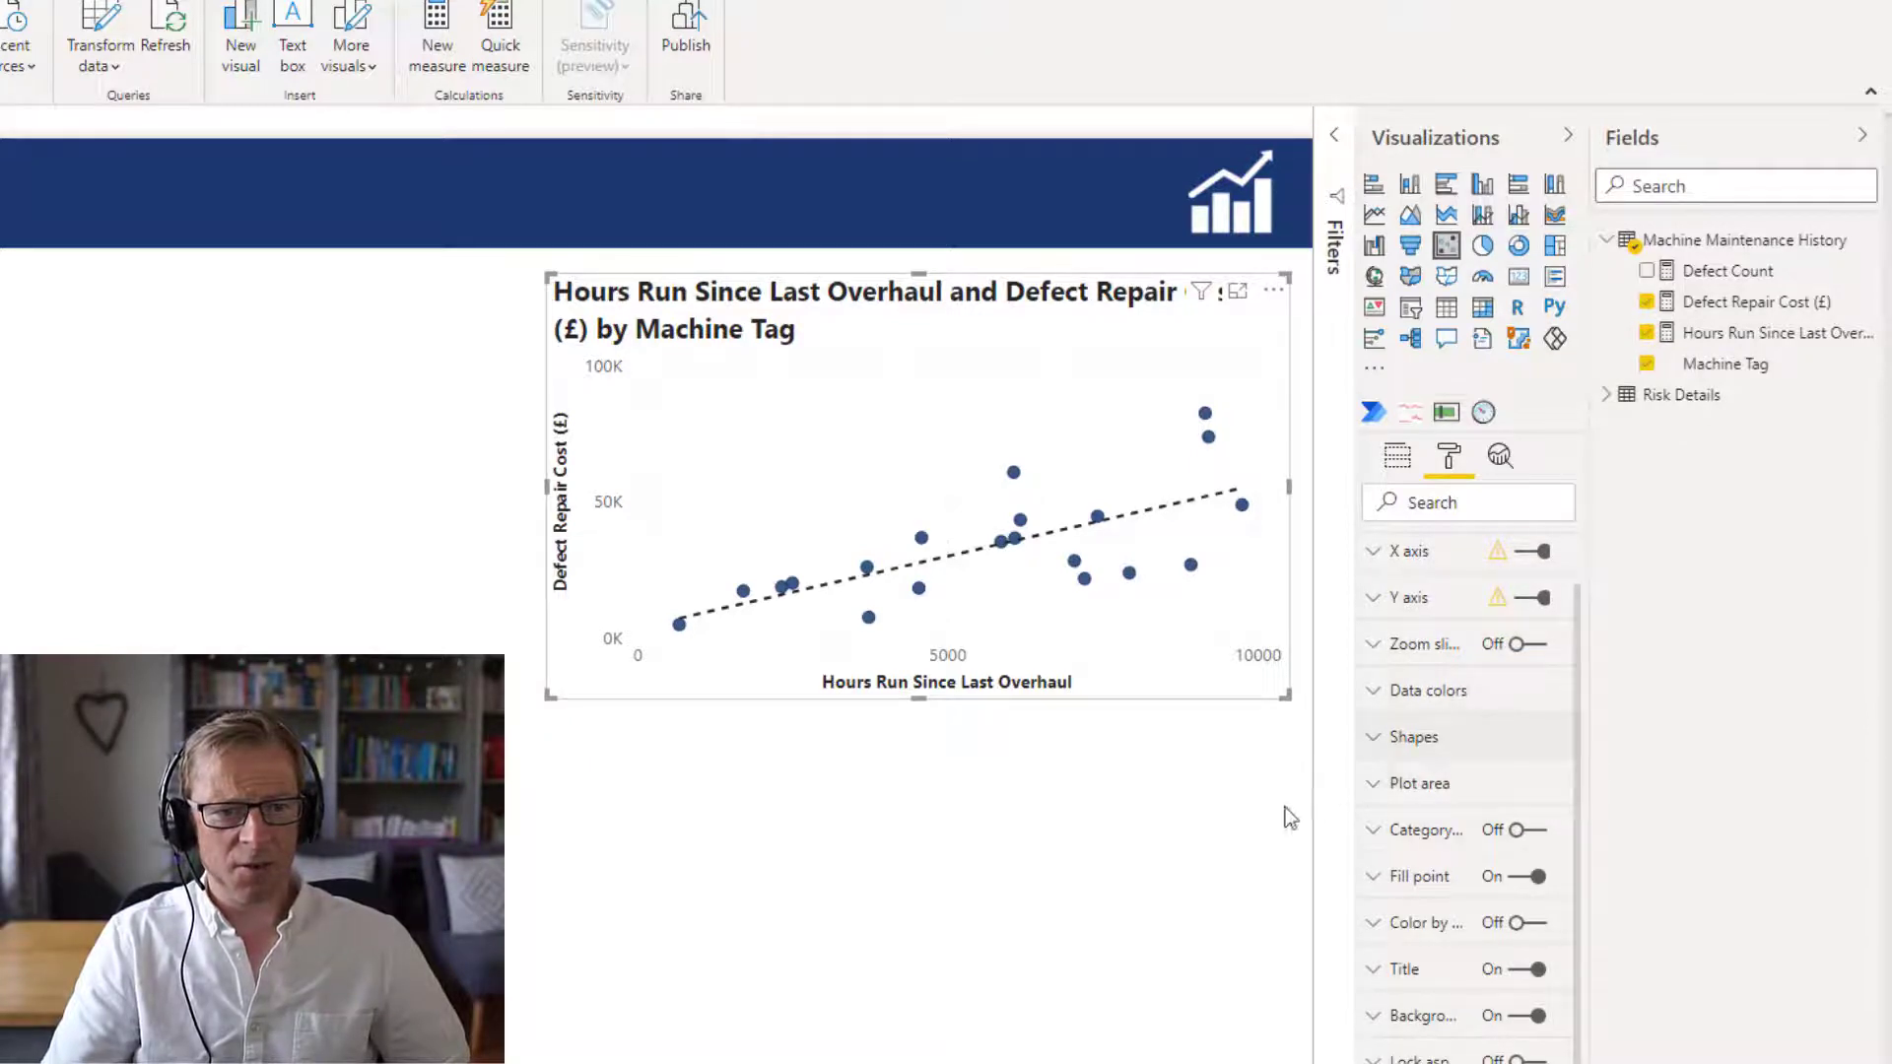
pyautogui.click(1377, 788)
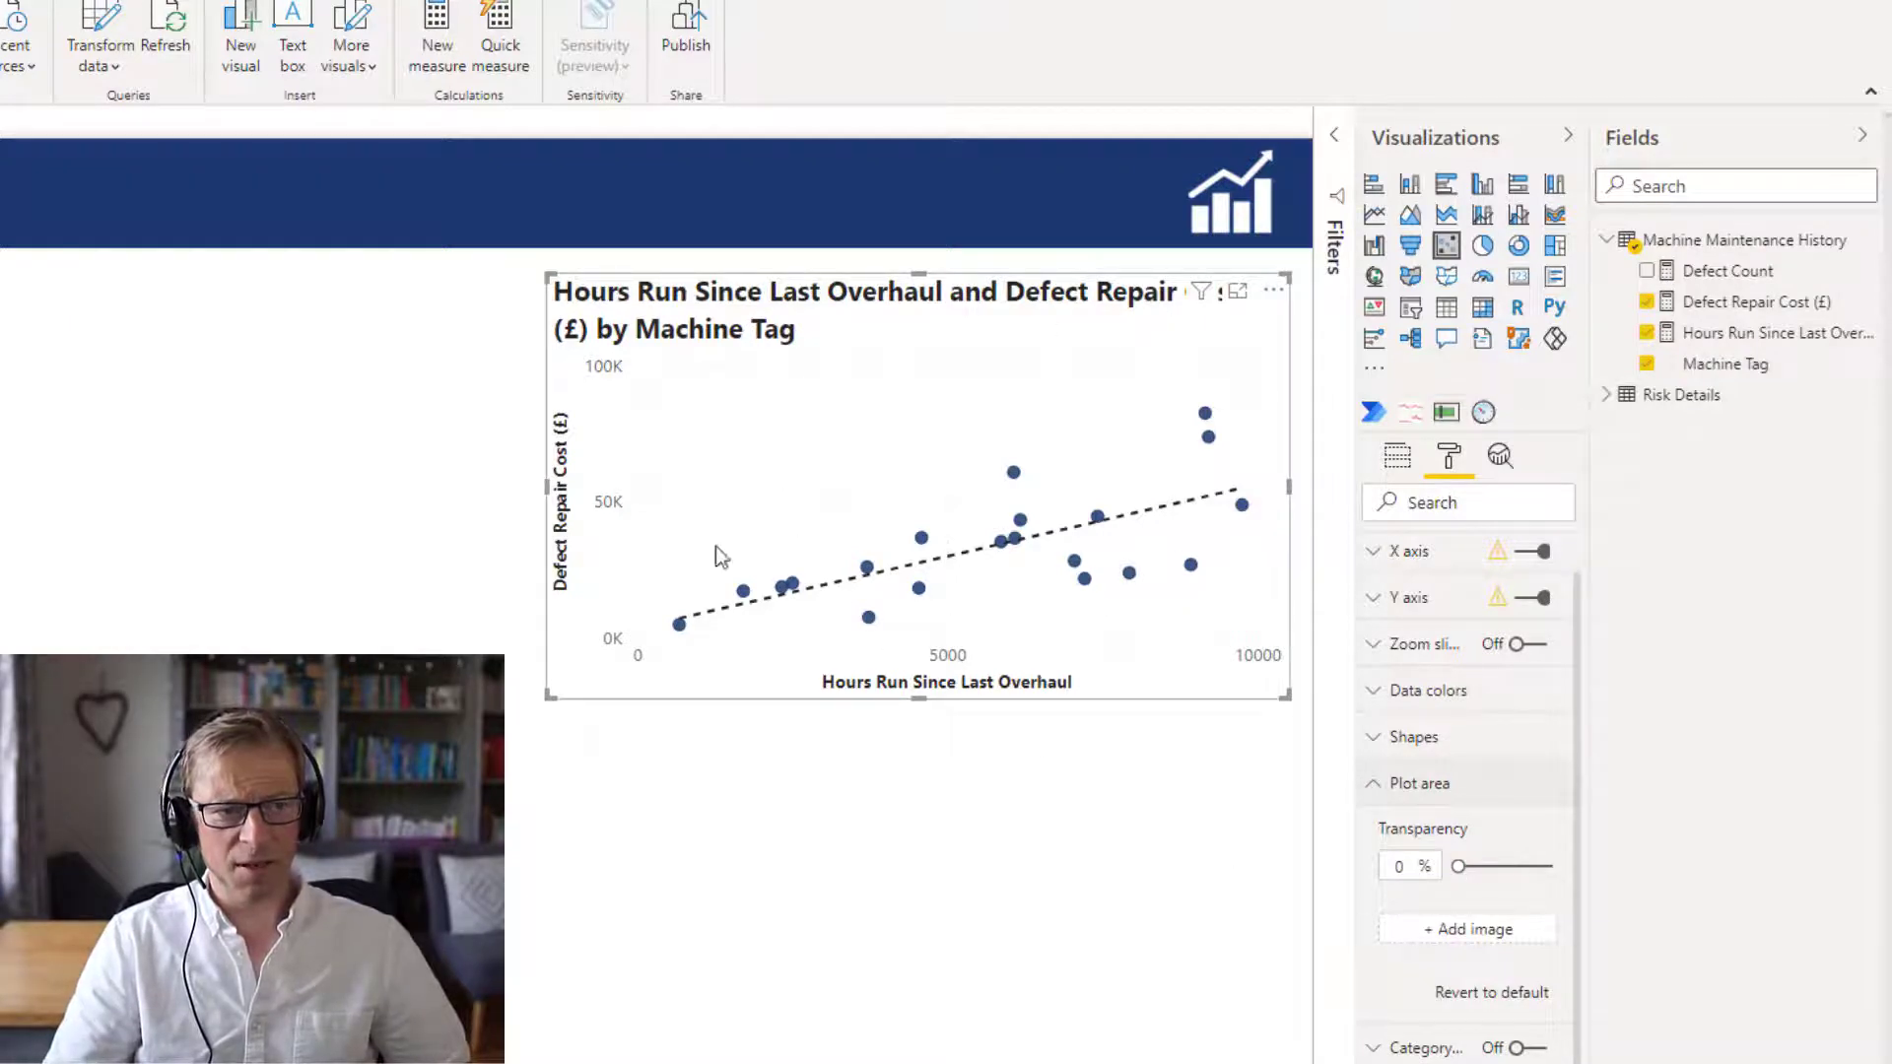
pyautogui.moveTo(1077, 568)
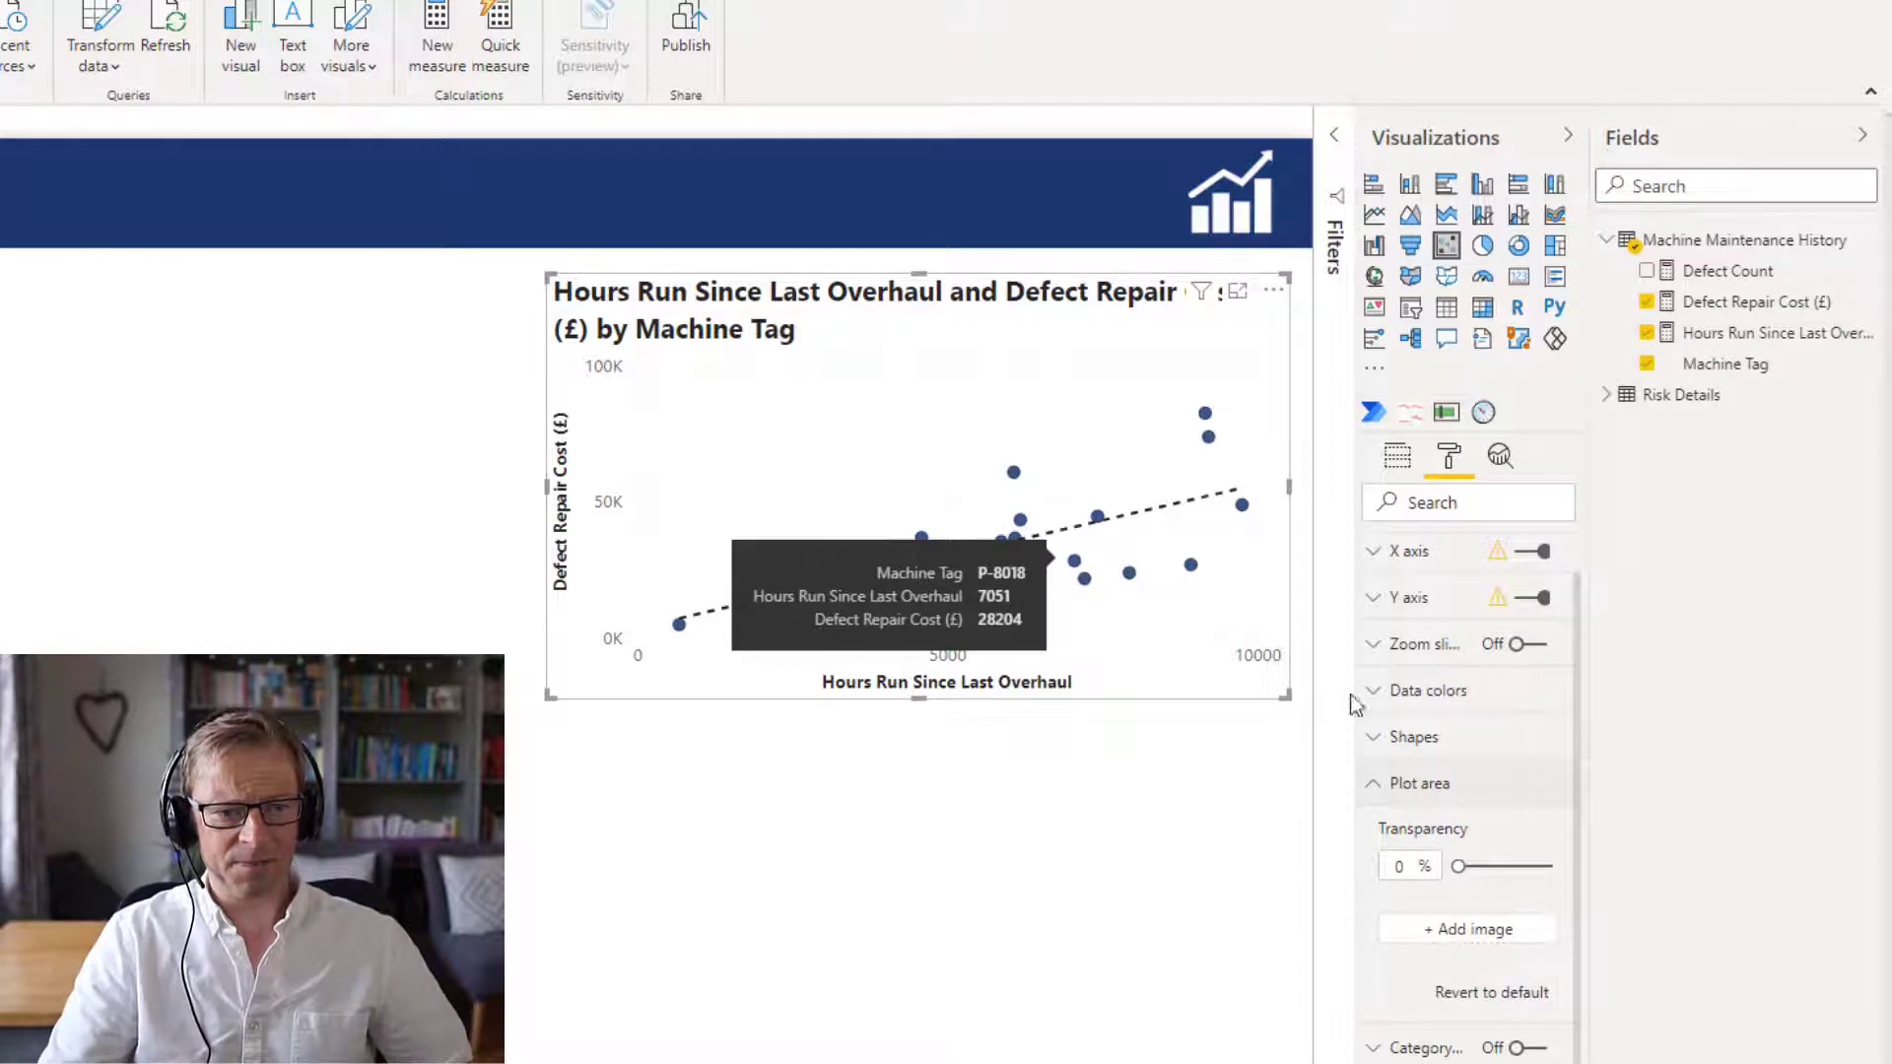
pyautogui.click(1380, 786)
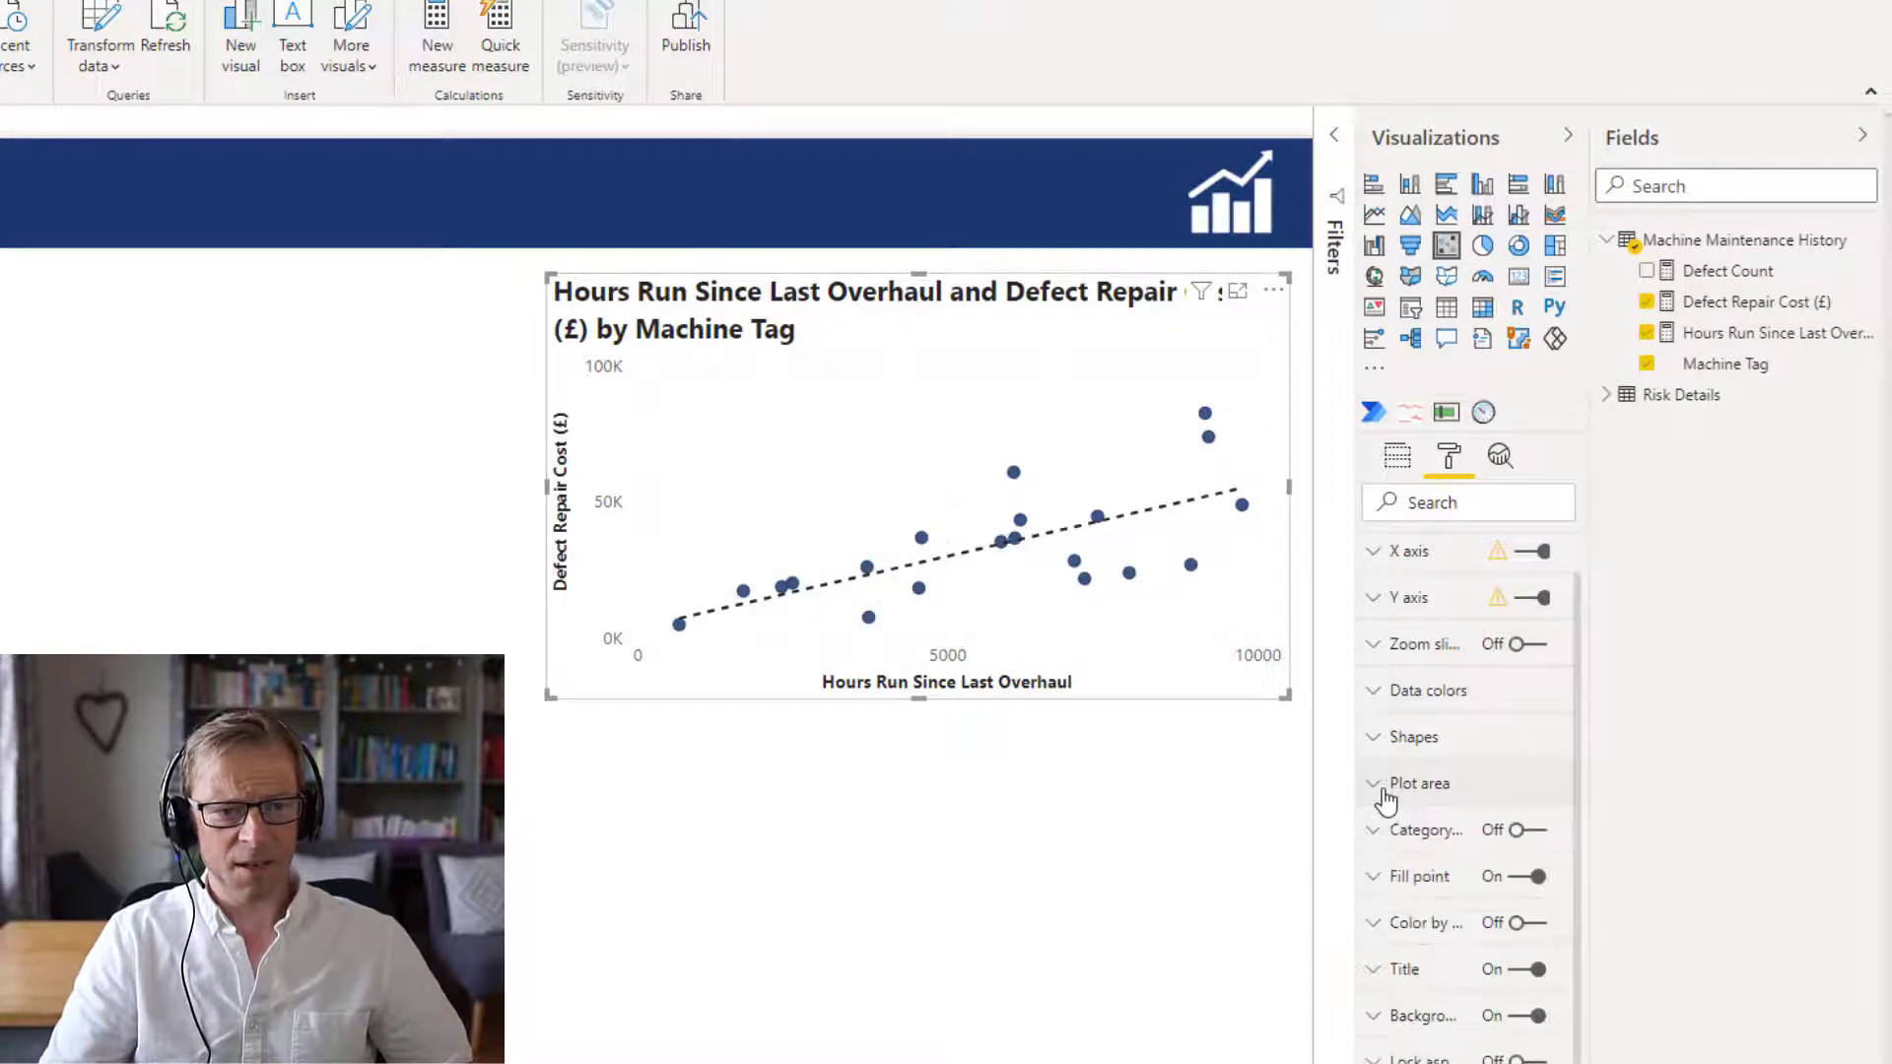
# Try machine-tag labels on the points, remove them, then turn on solid fill for the scatter points.
pyautogui.click(1522, 833)
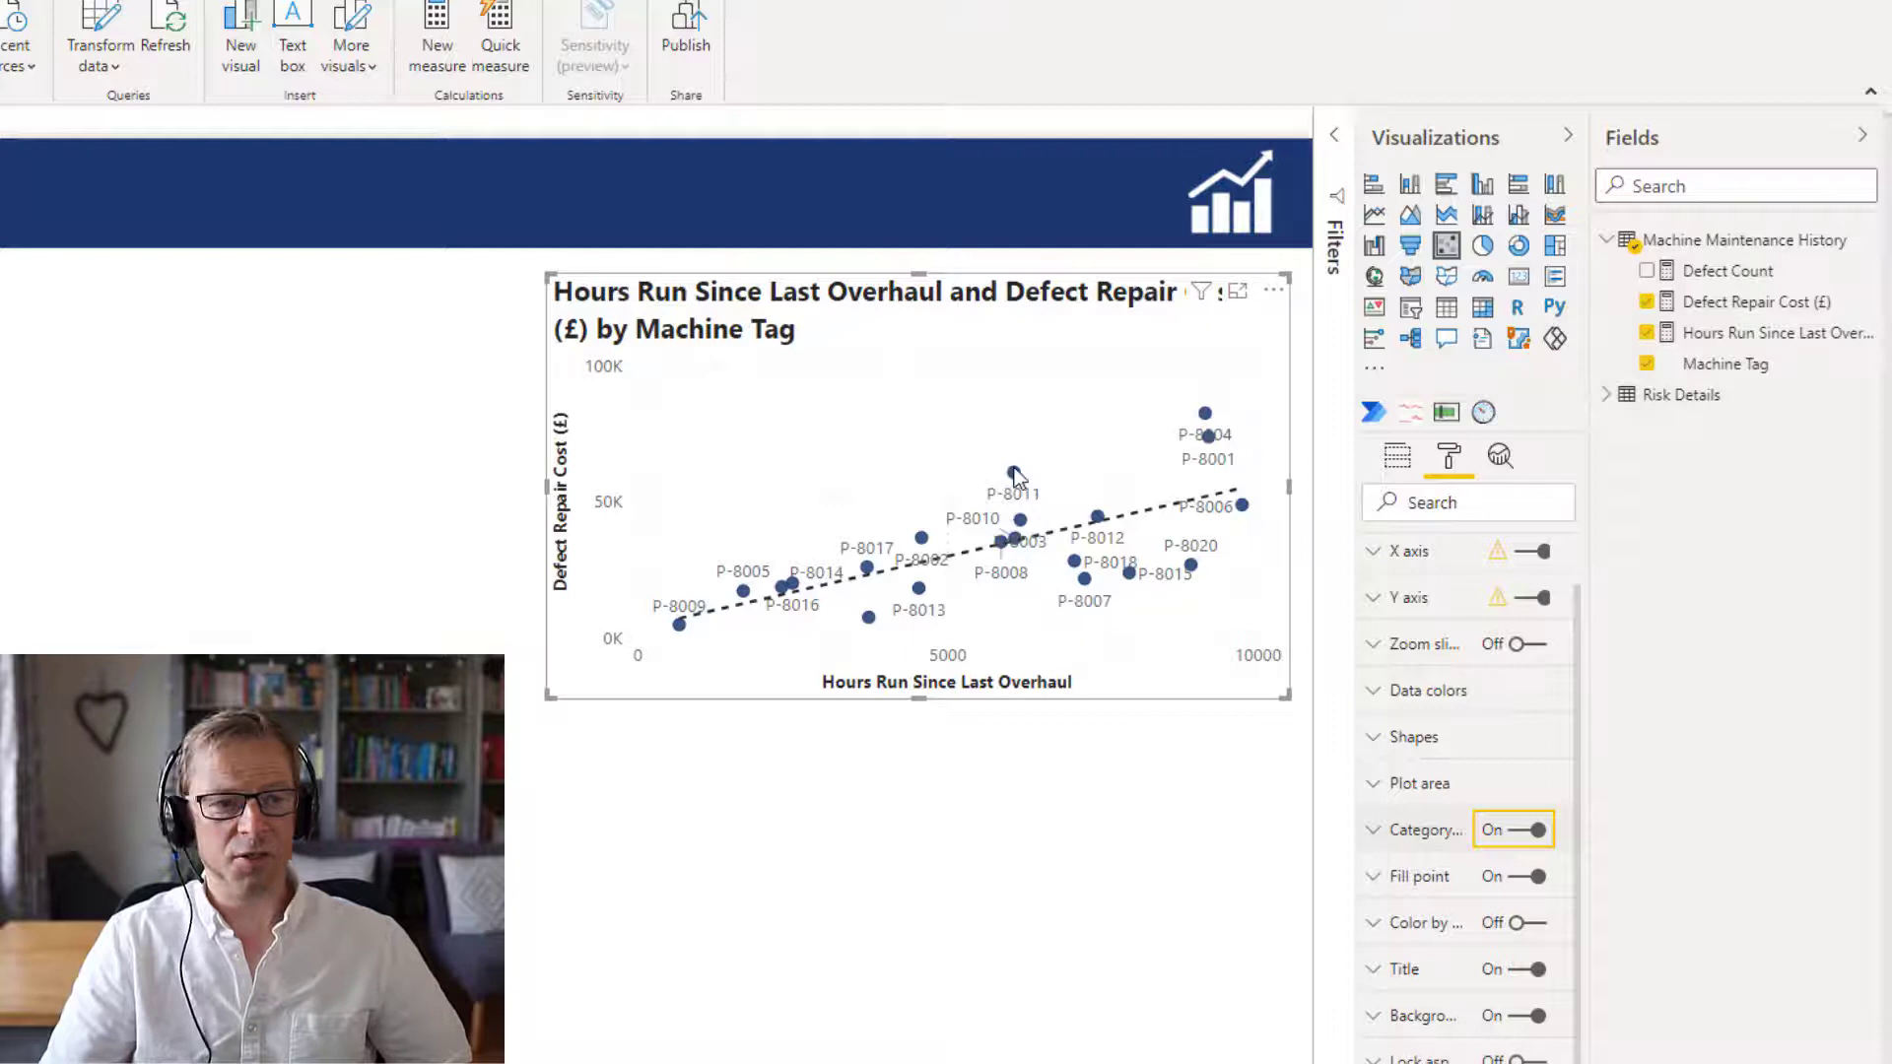
pyautogui.moveTo(1016, 475)
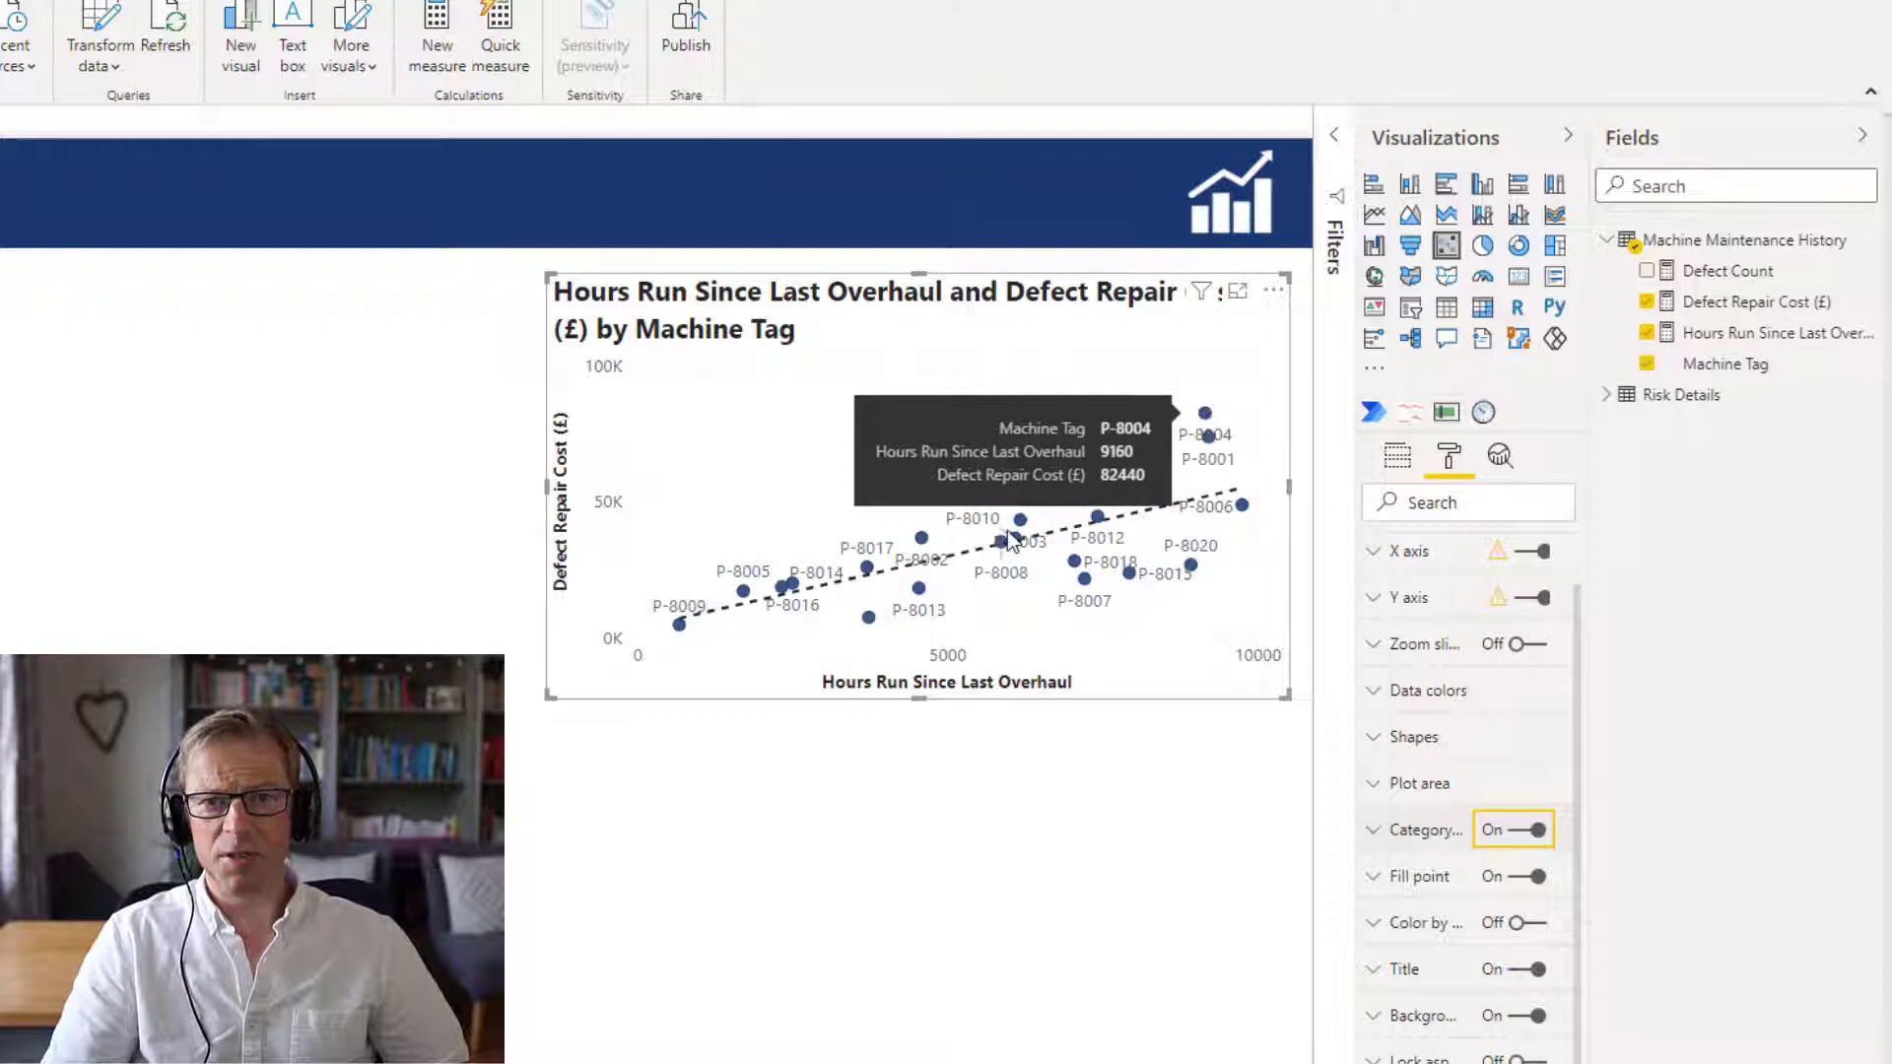
pyautogui.click(1538, 833)
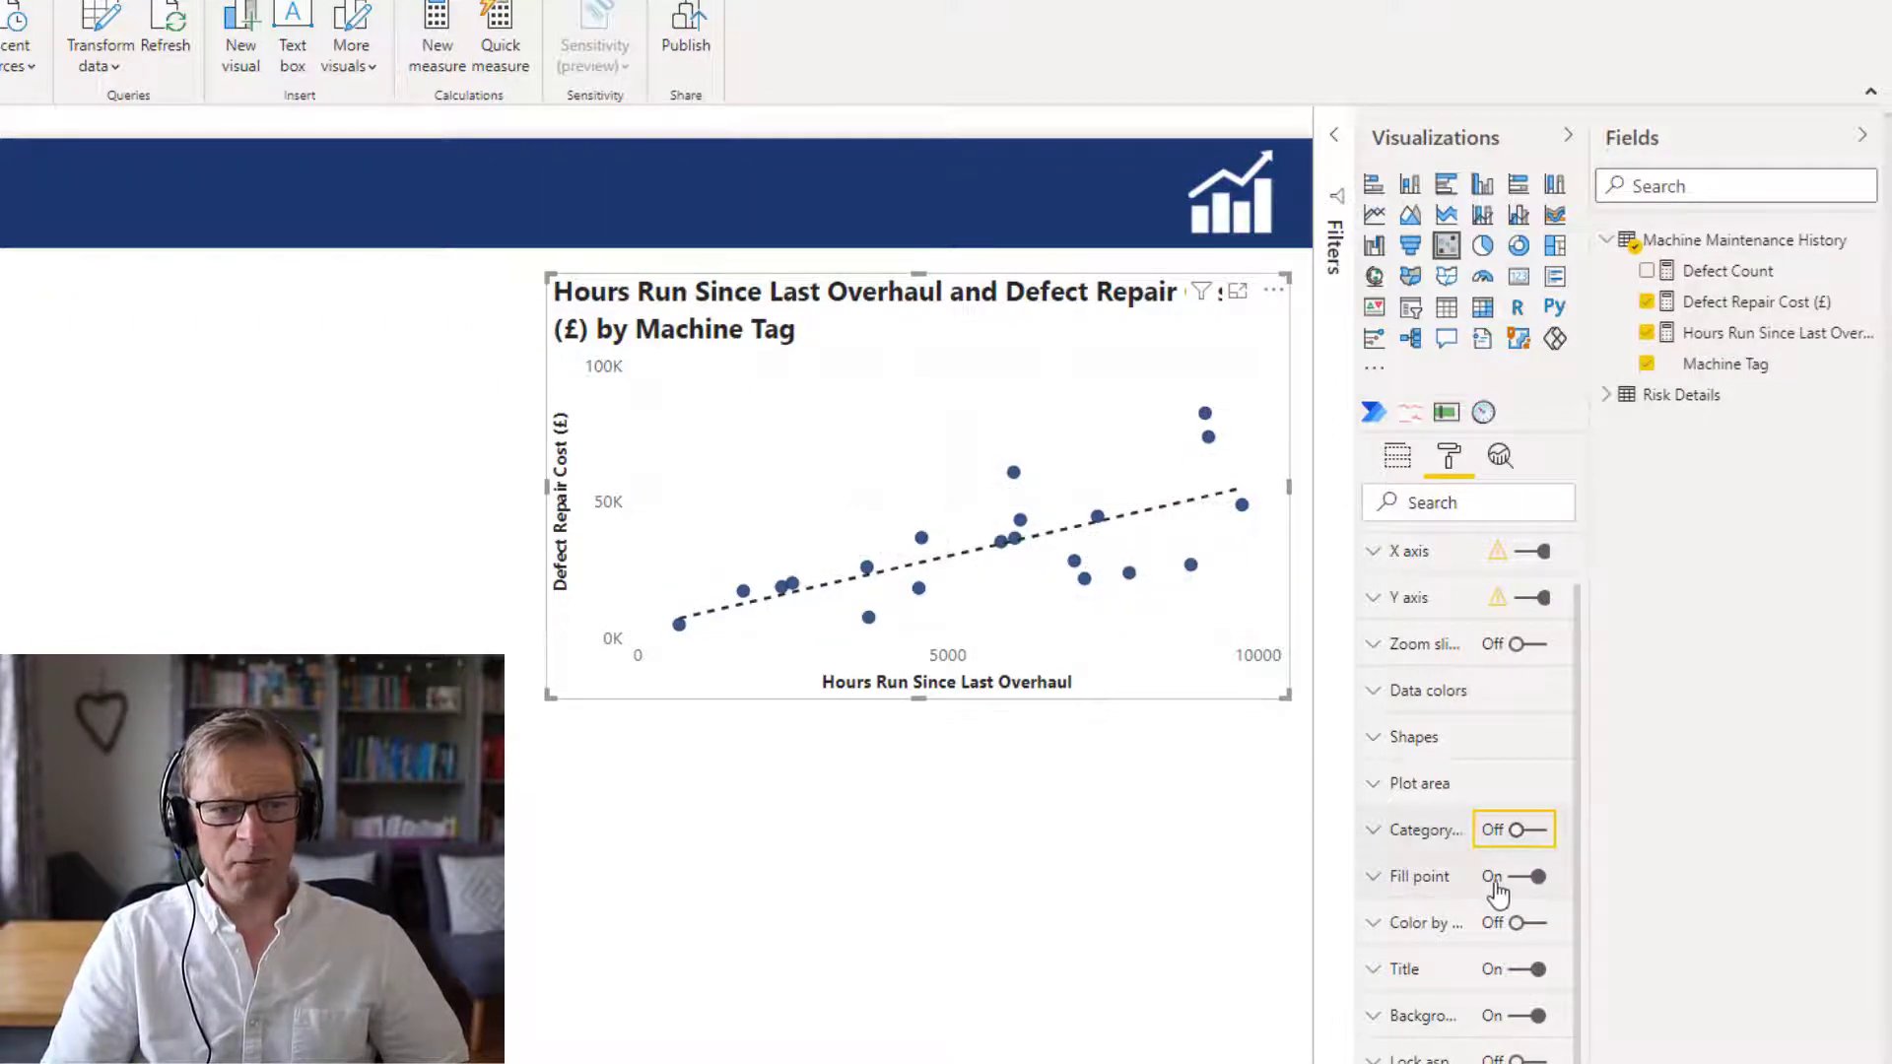
pyautogui.click(1525, 879)
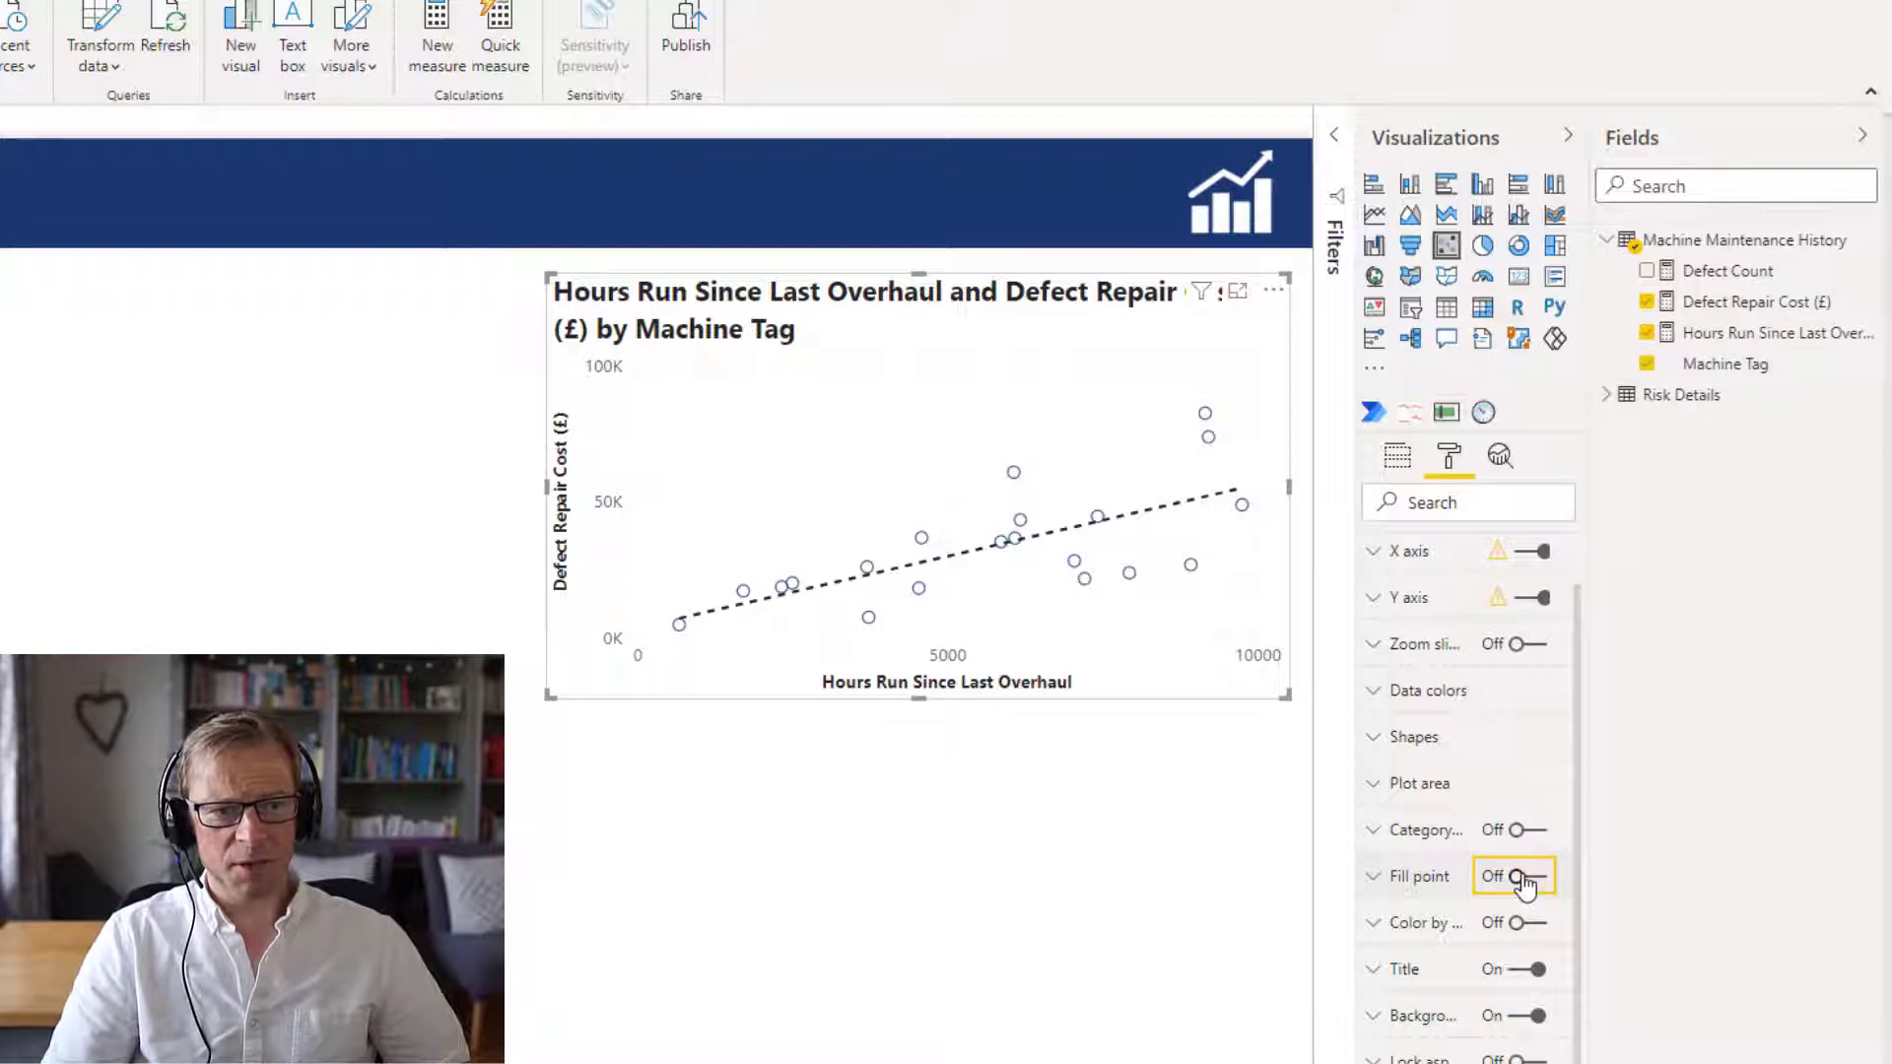
pyautogui.click(1523, 879)
pyautogui.click(1524, 879)
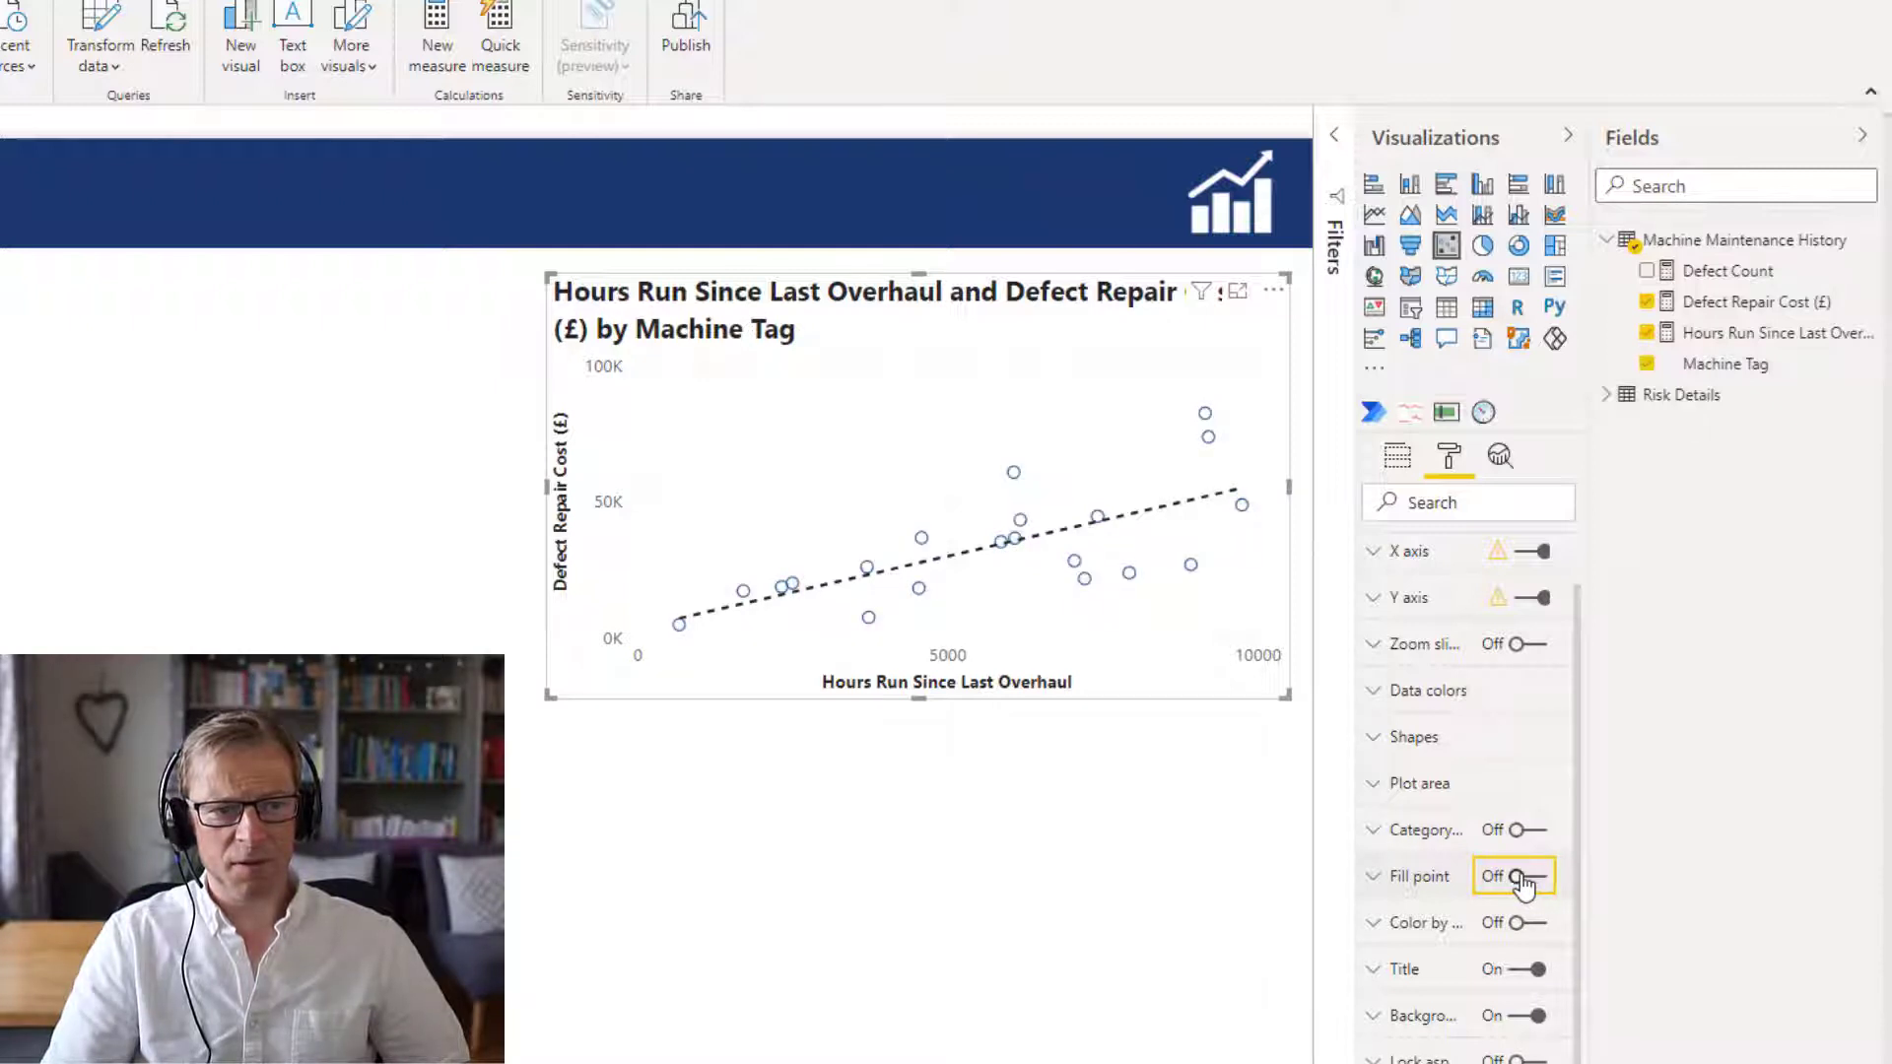
pyautogui.click(1525, 886)
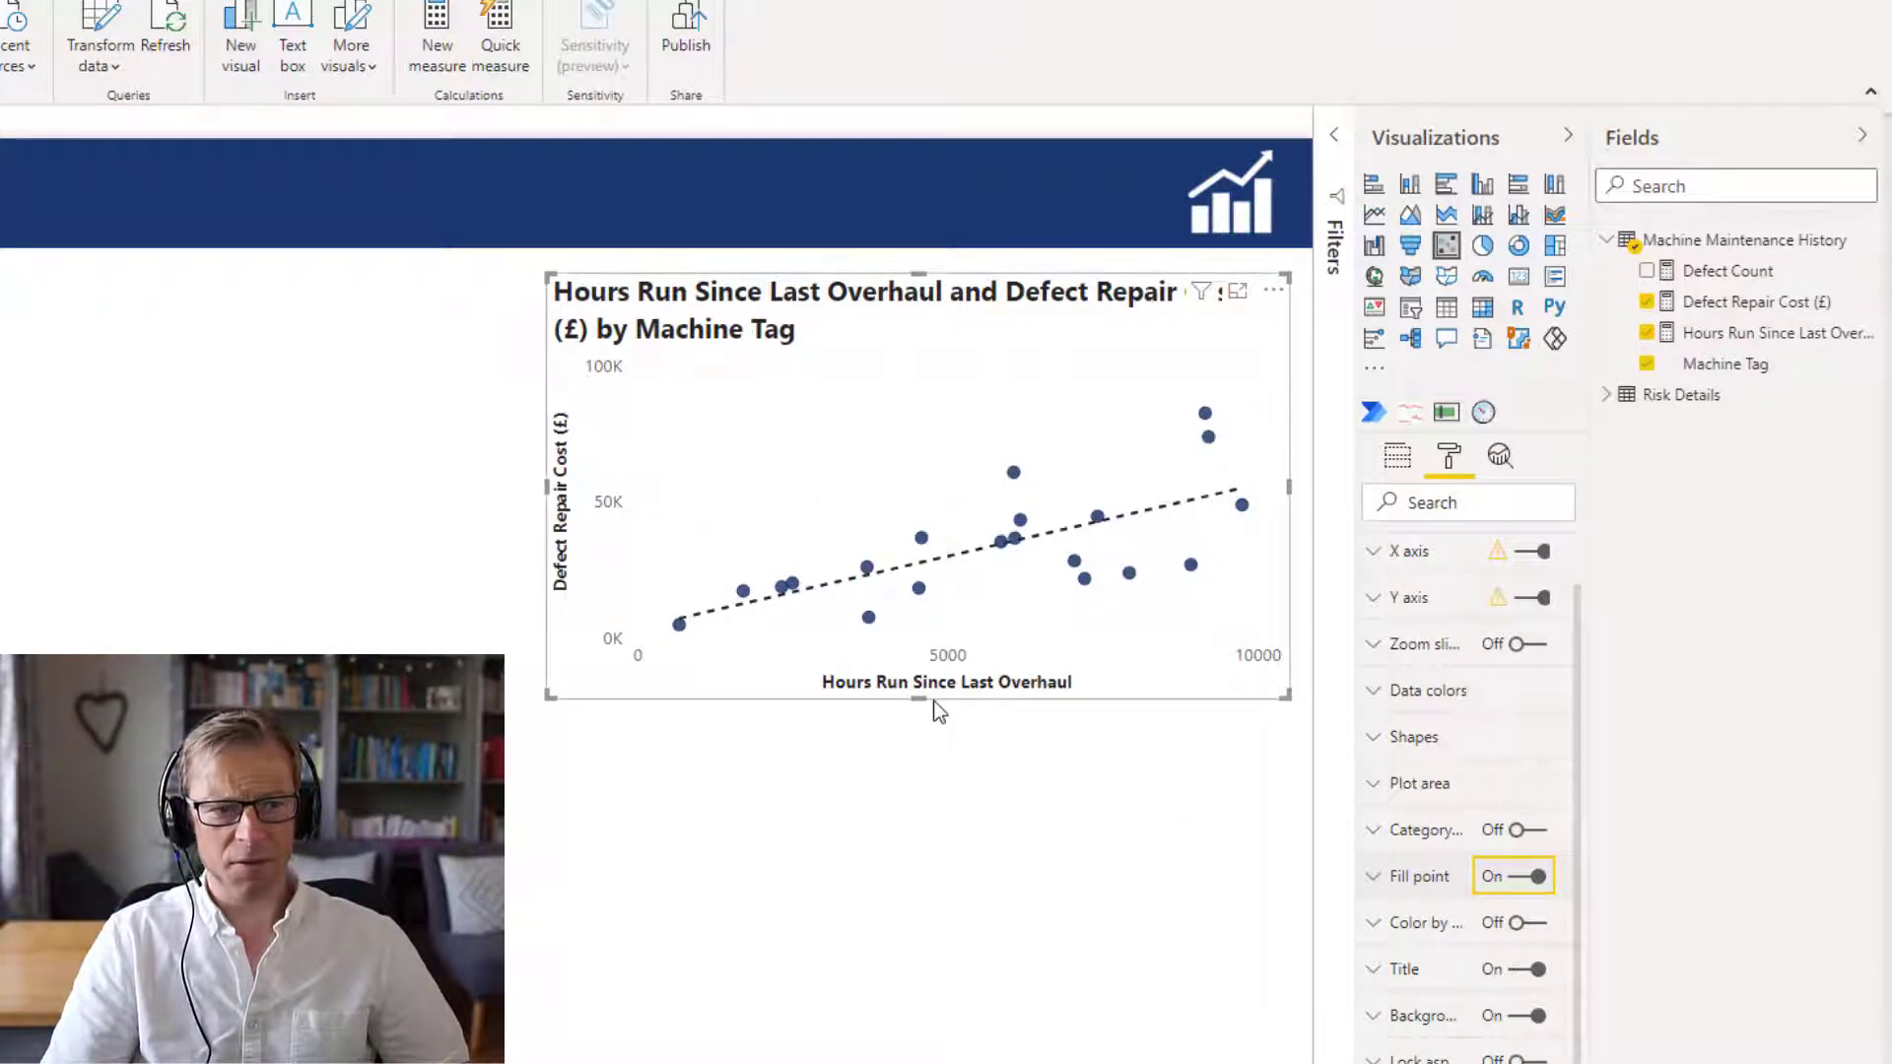
# Stretch the scatter chart taller and review the point fill and colour-by-category settings.
pyautogui.moveTo(932, 700); pyautogui.dragTo(924, 763)
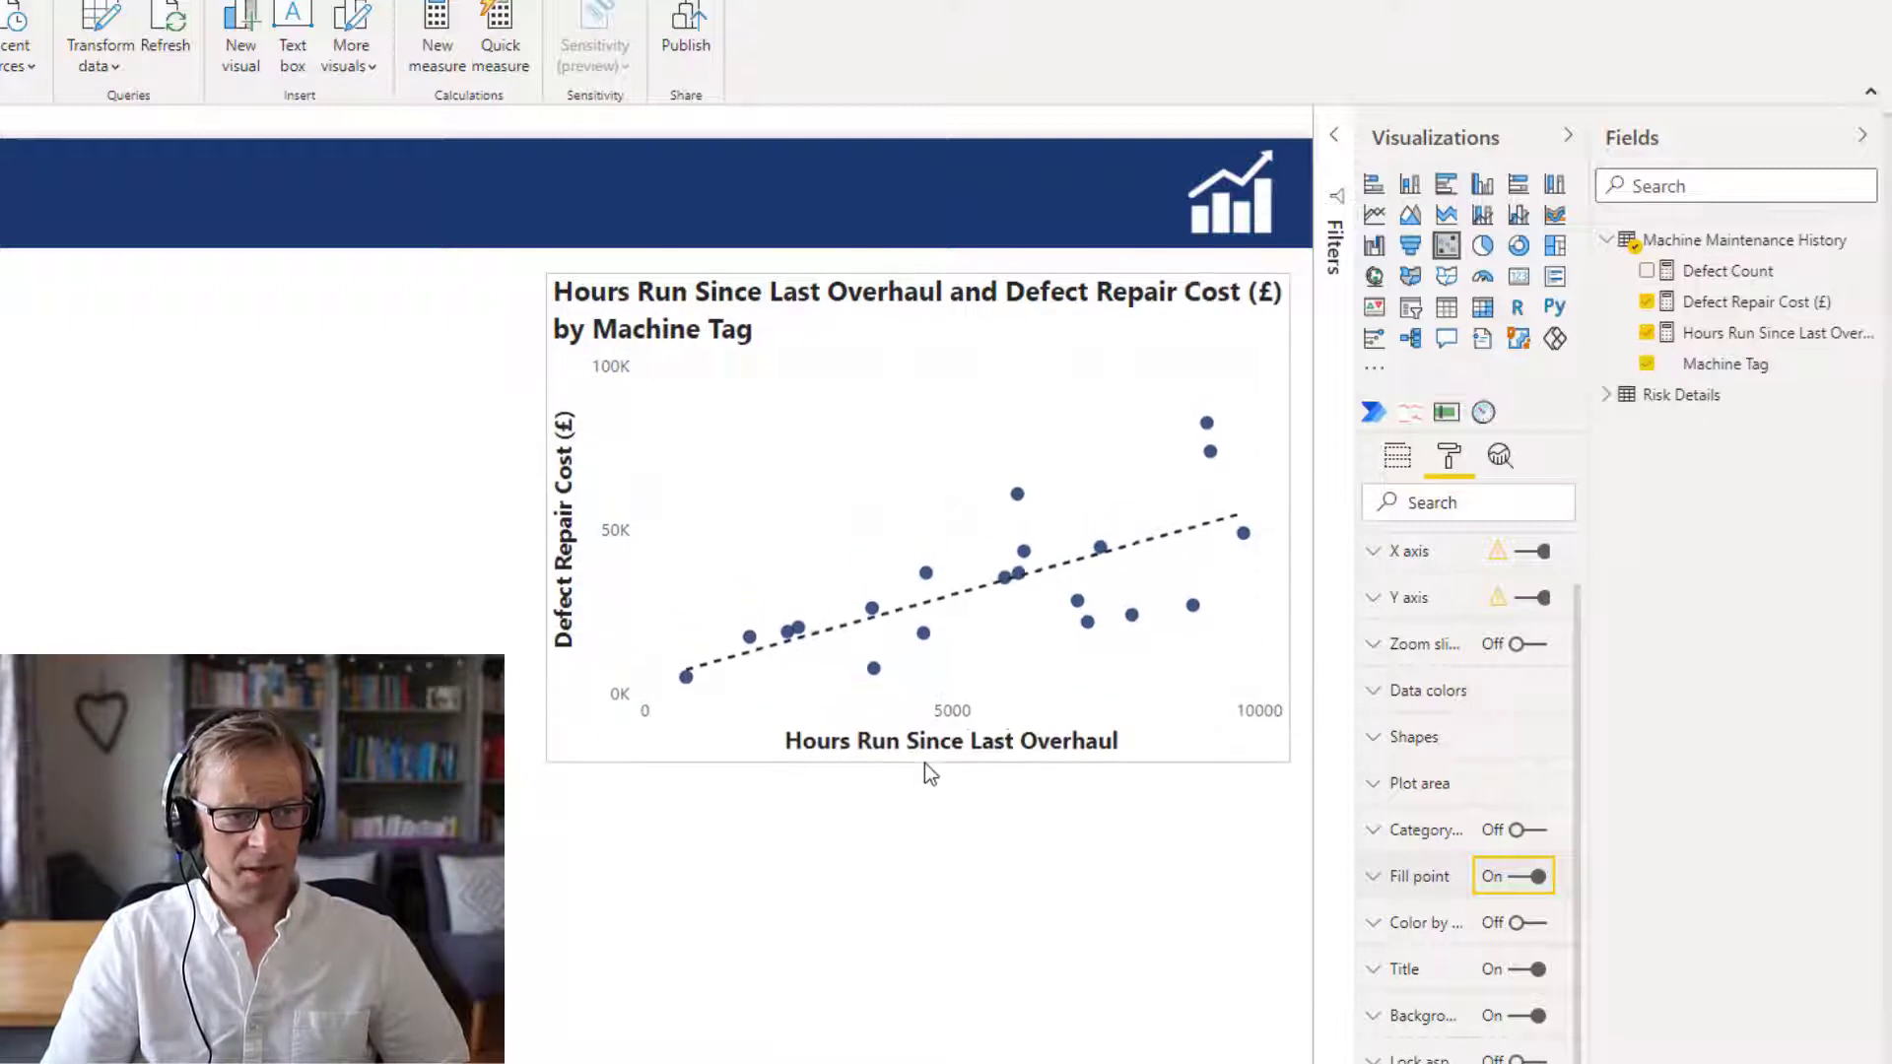
pyautogui.click(1393, 879)
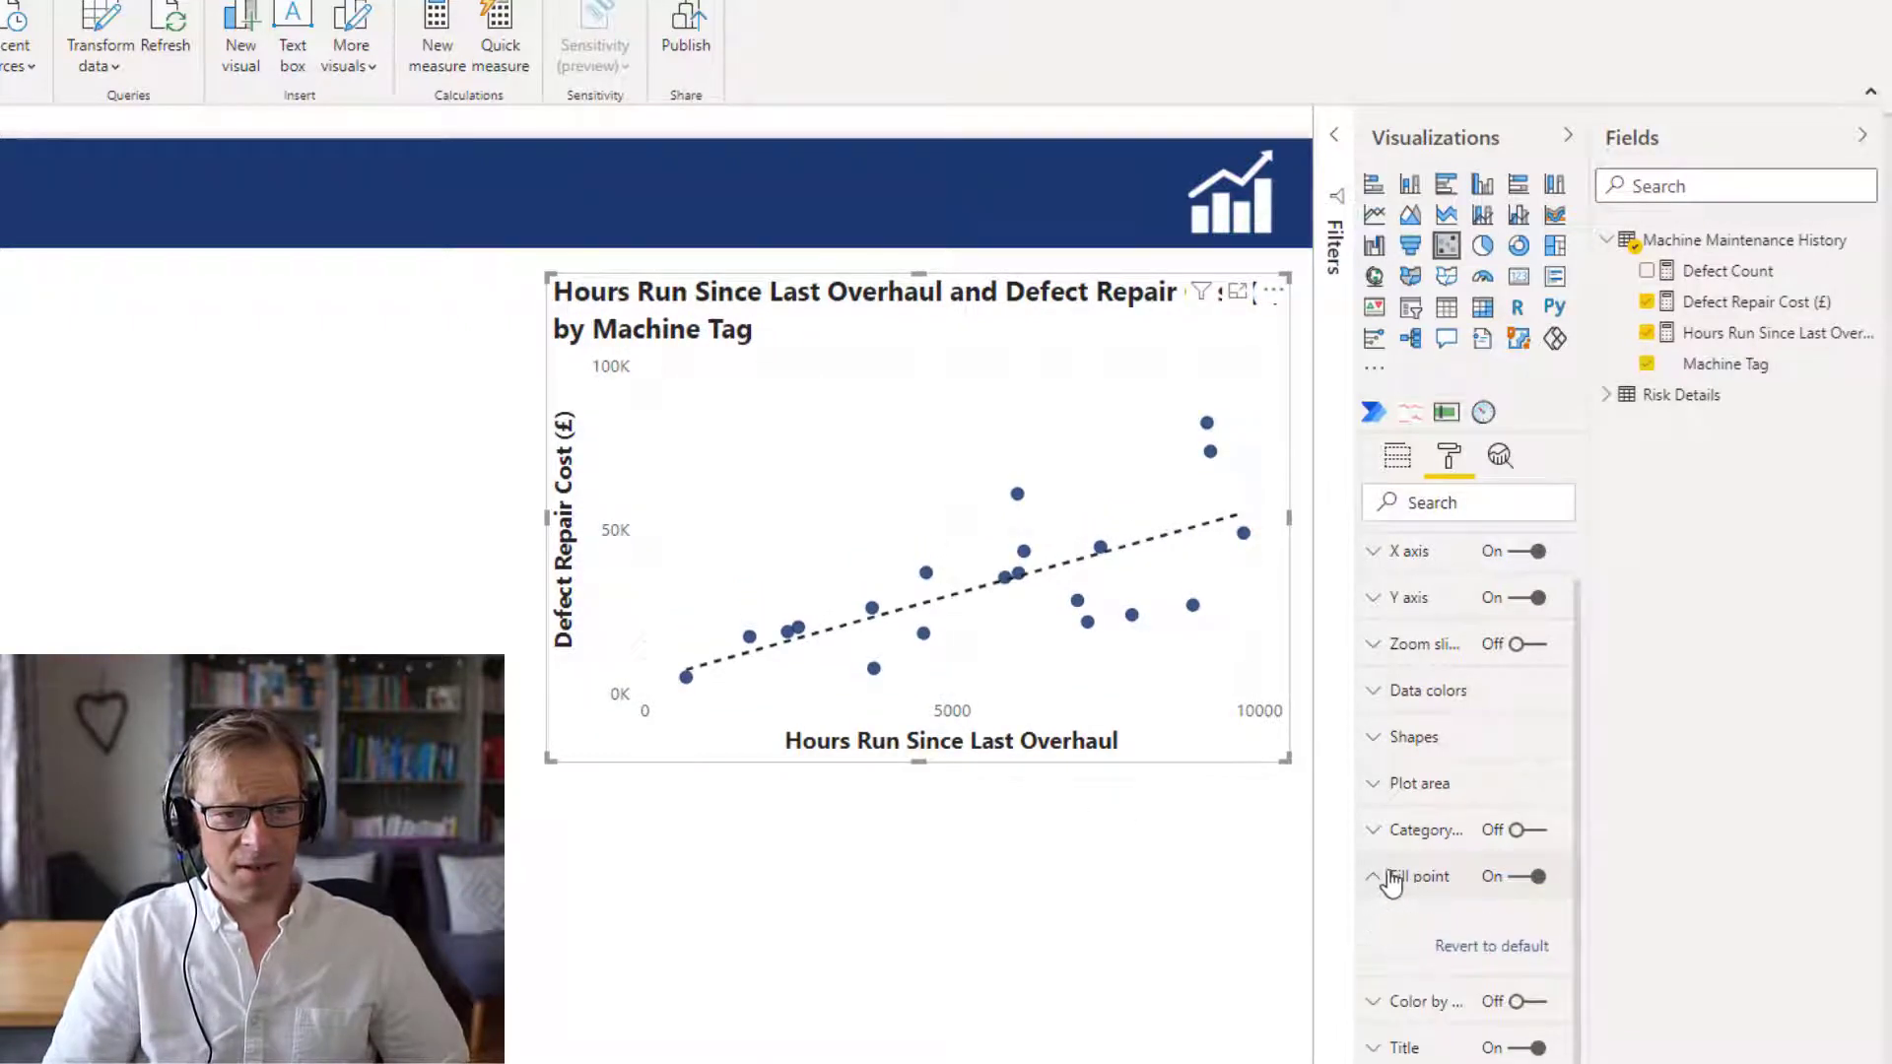
pyautogui.click(1374, 877)
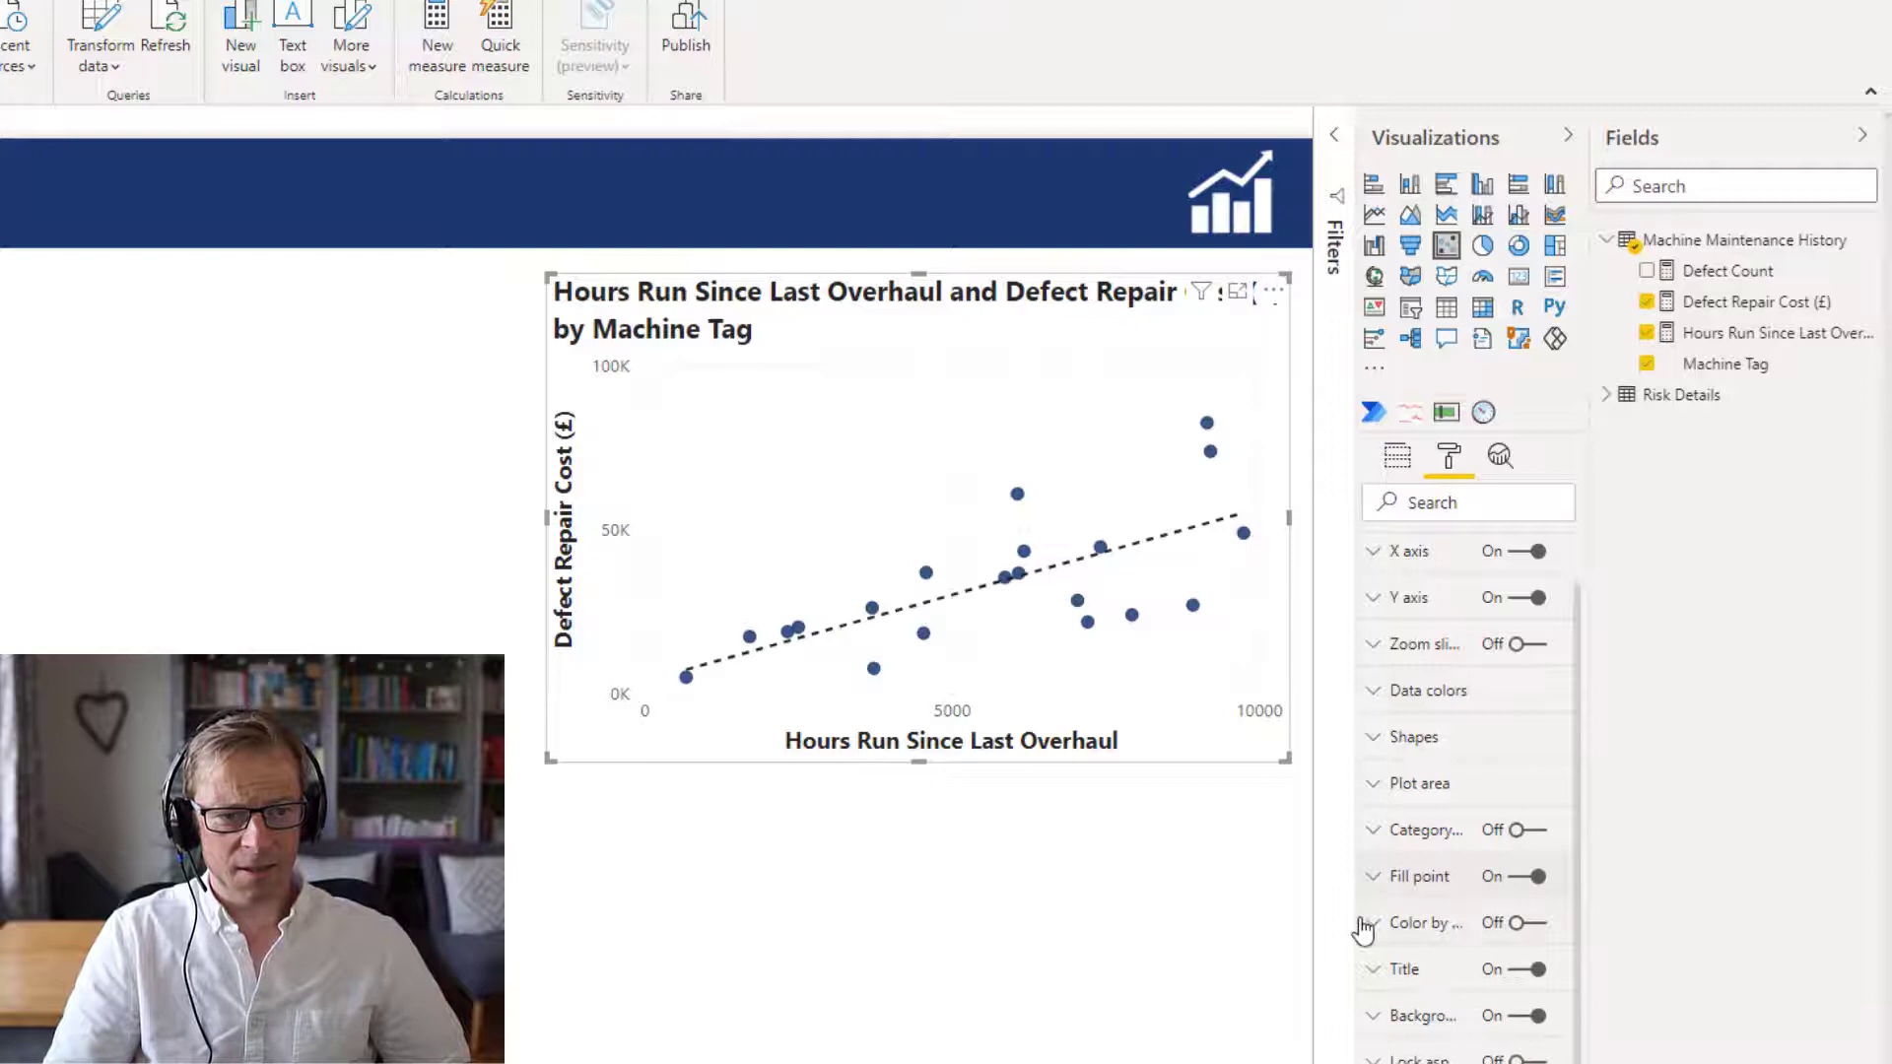
pyautogui.click(1370, 926)
pyautogui.click(1516, 926)
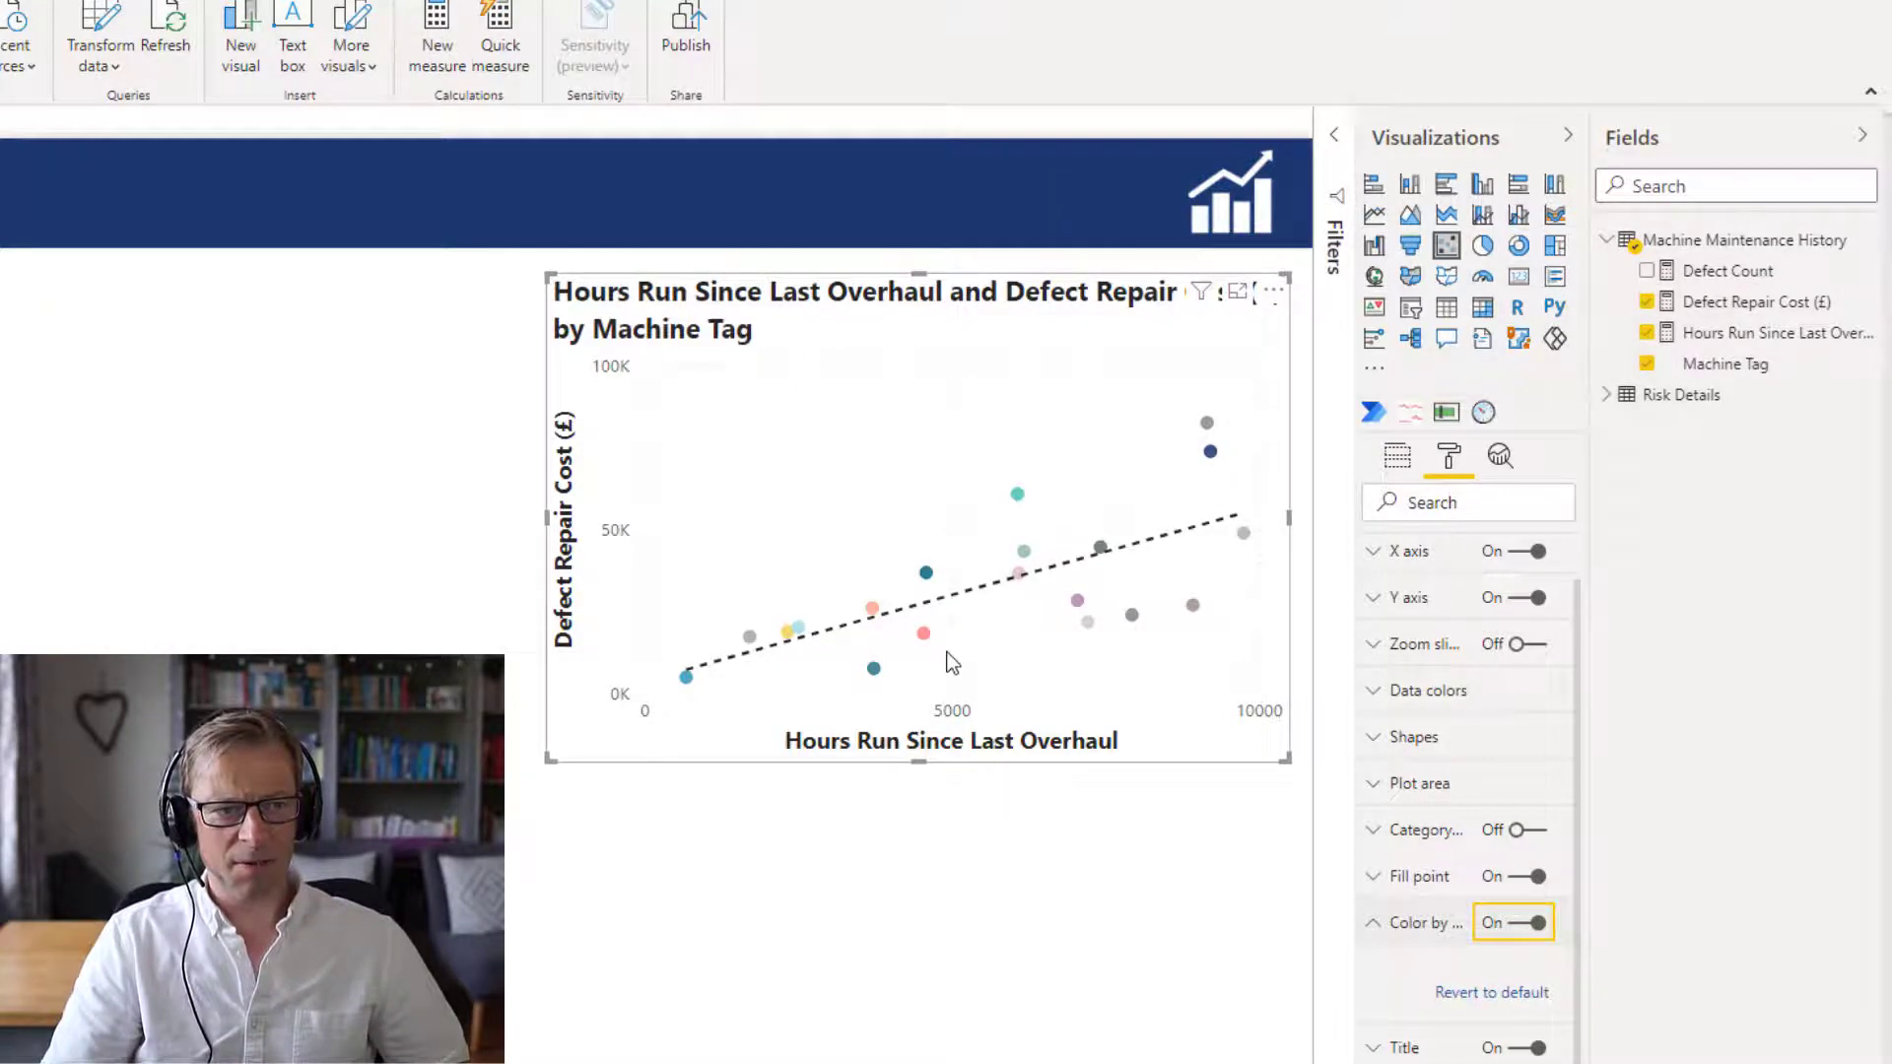
pyautogui.click(1539, 923)
pyautogui.click(1373, 926)
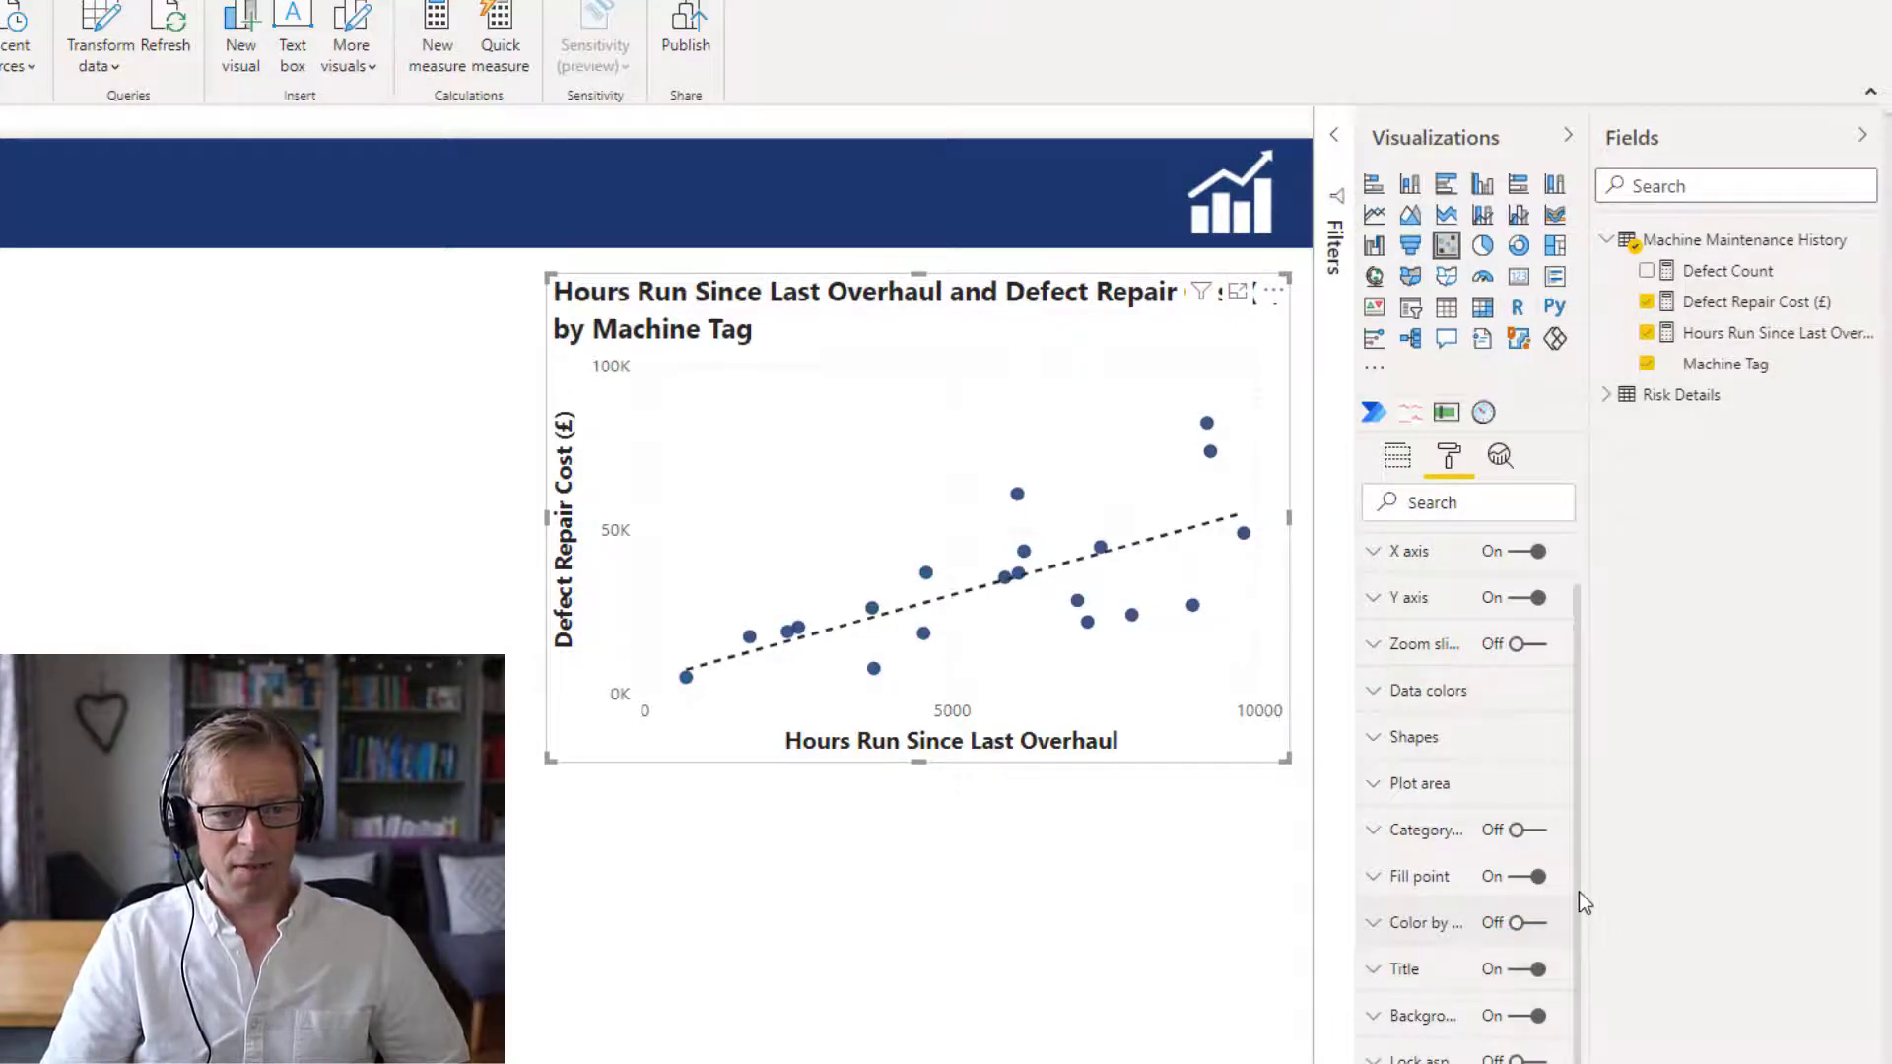
pyautogui.click(1376, 970)
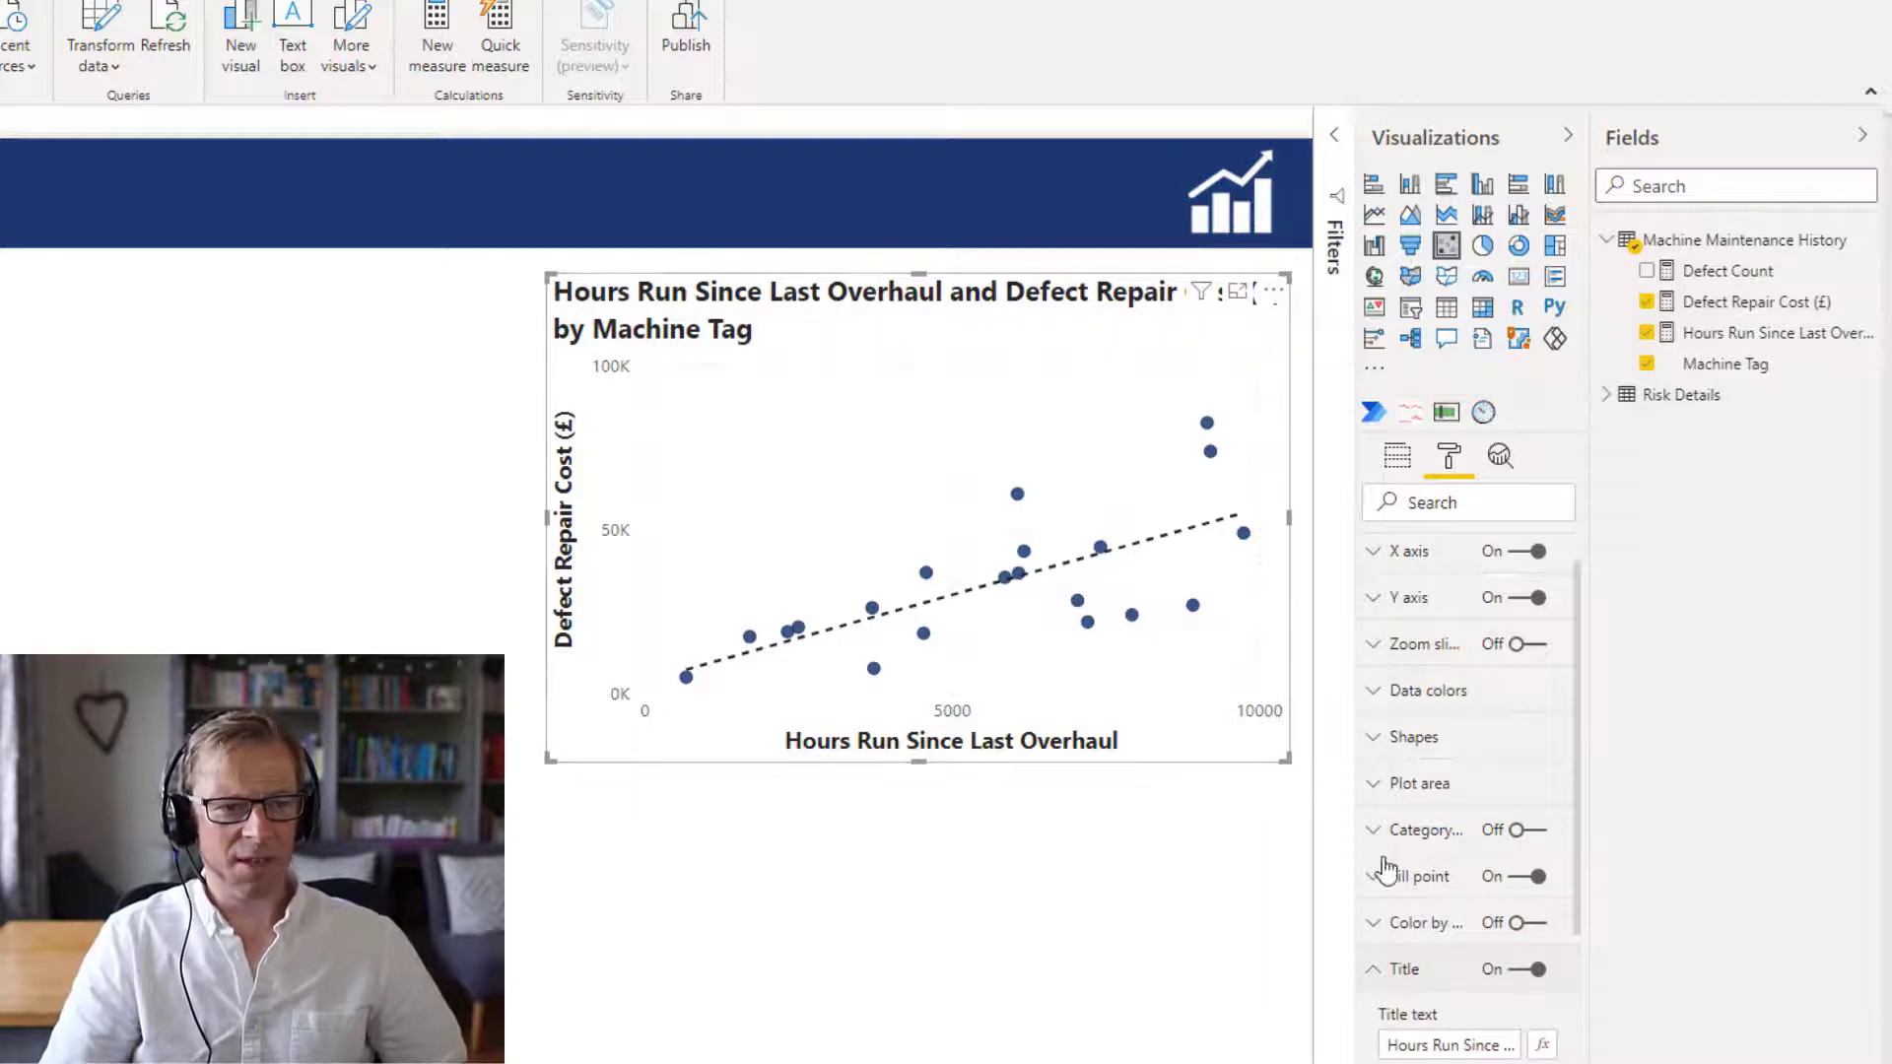
pyautogui.click(1376, 976)
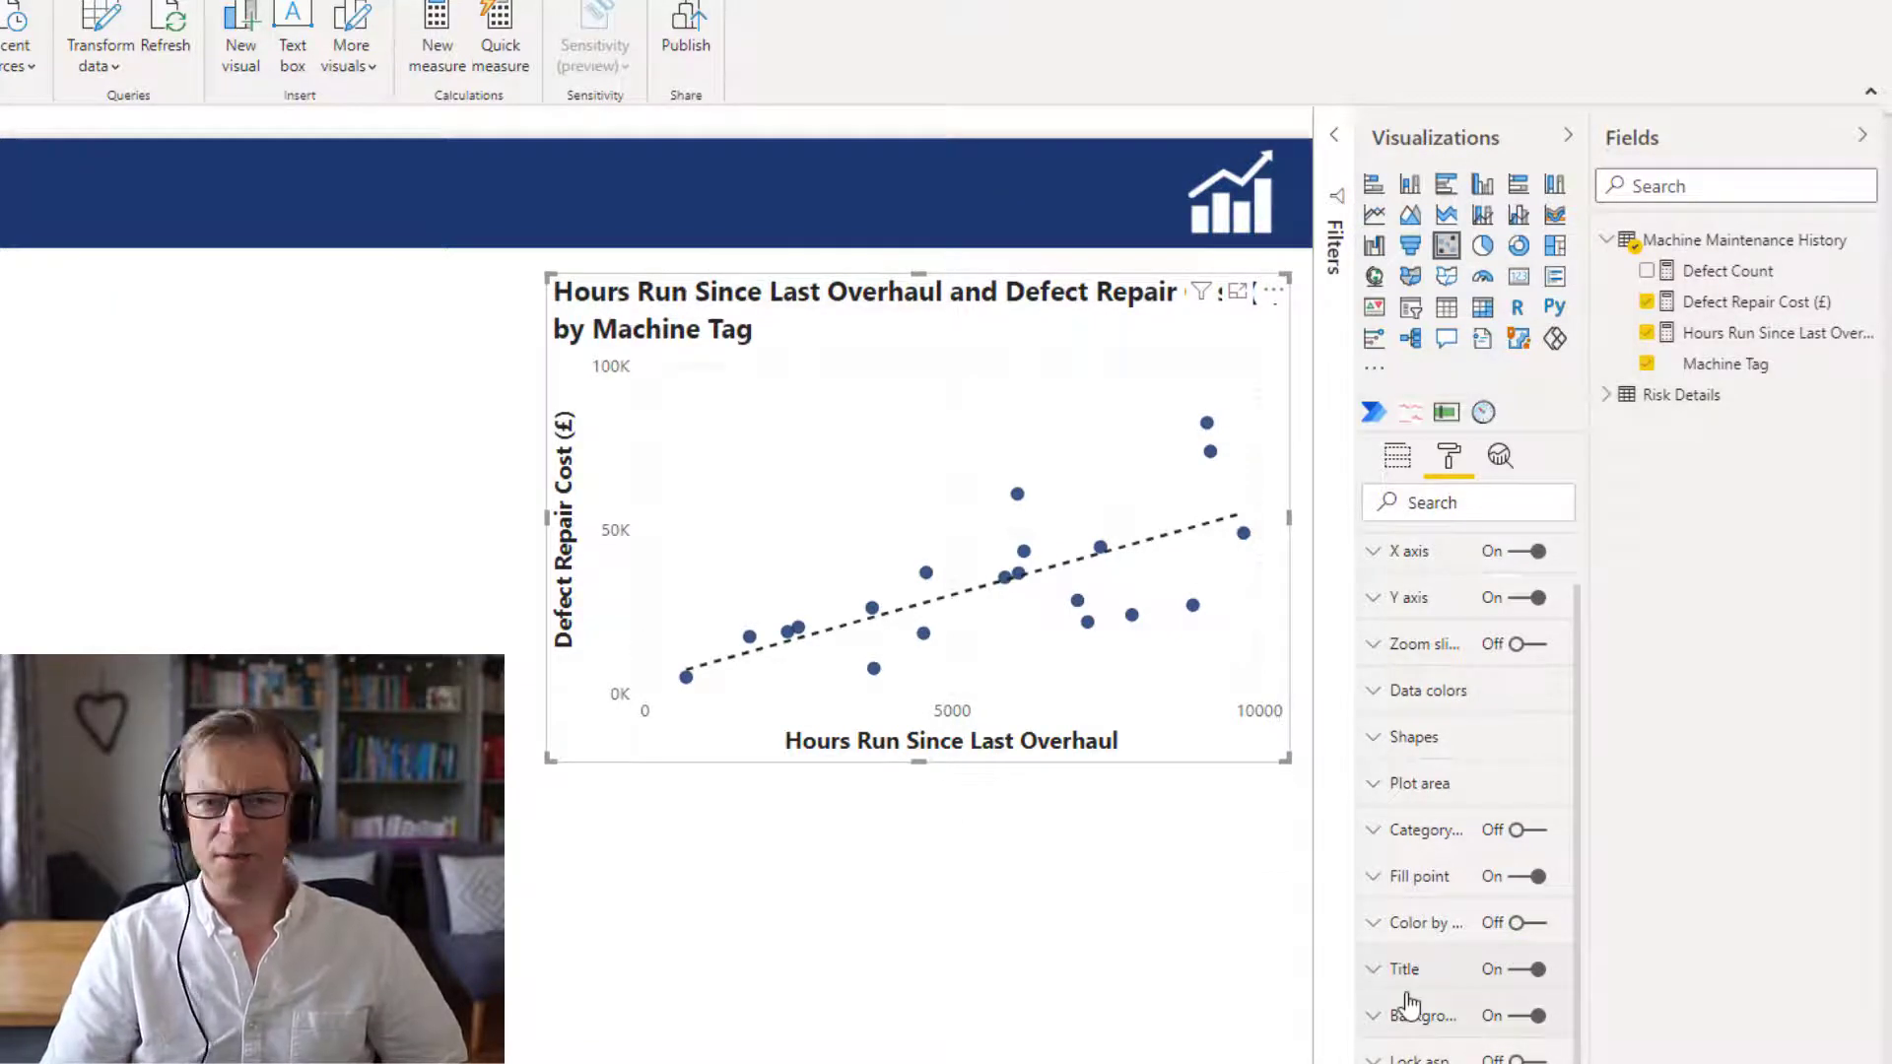
# Check the chart's fields, then show the Analytics options with the Trend line card collapsed.
pyautogui.click(1398, 457)
pyautogui.moveTo(681, 321); pyautogui.dragTo(1023, 303)
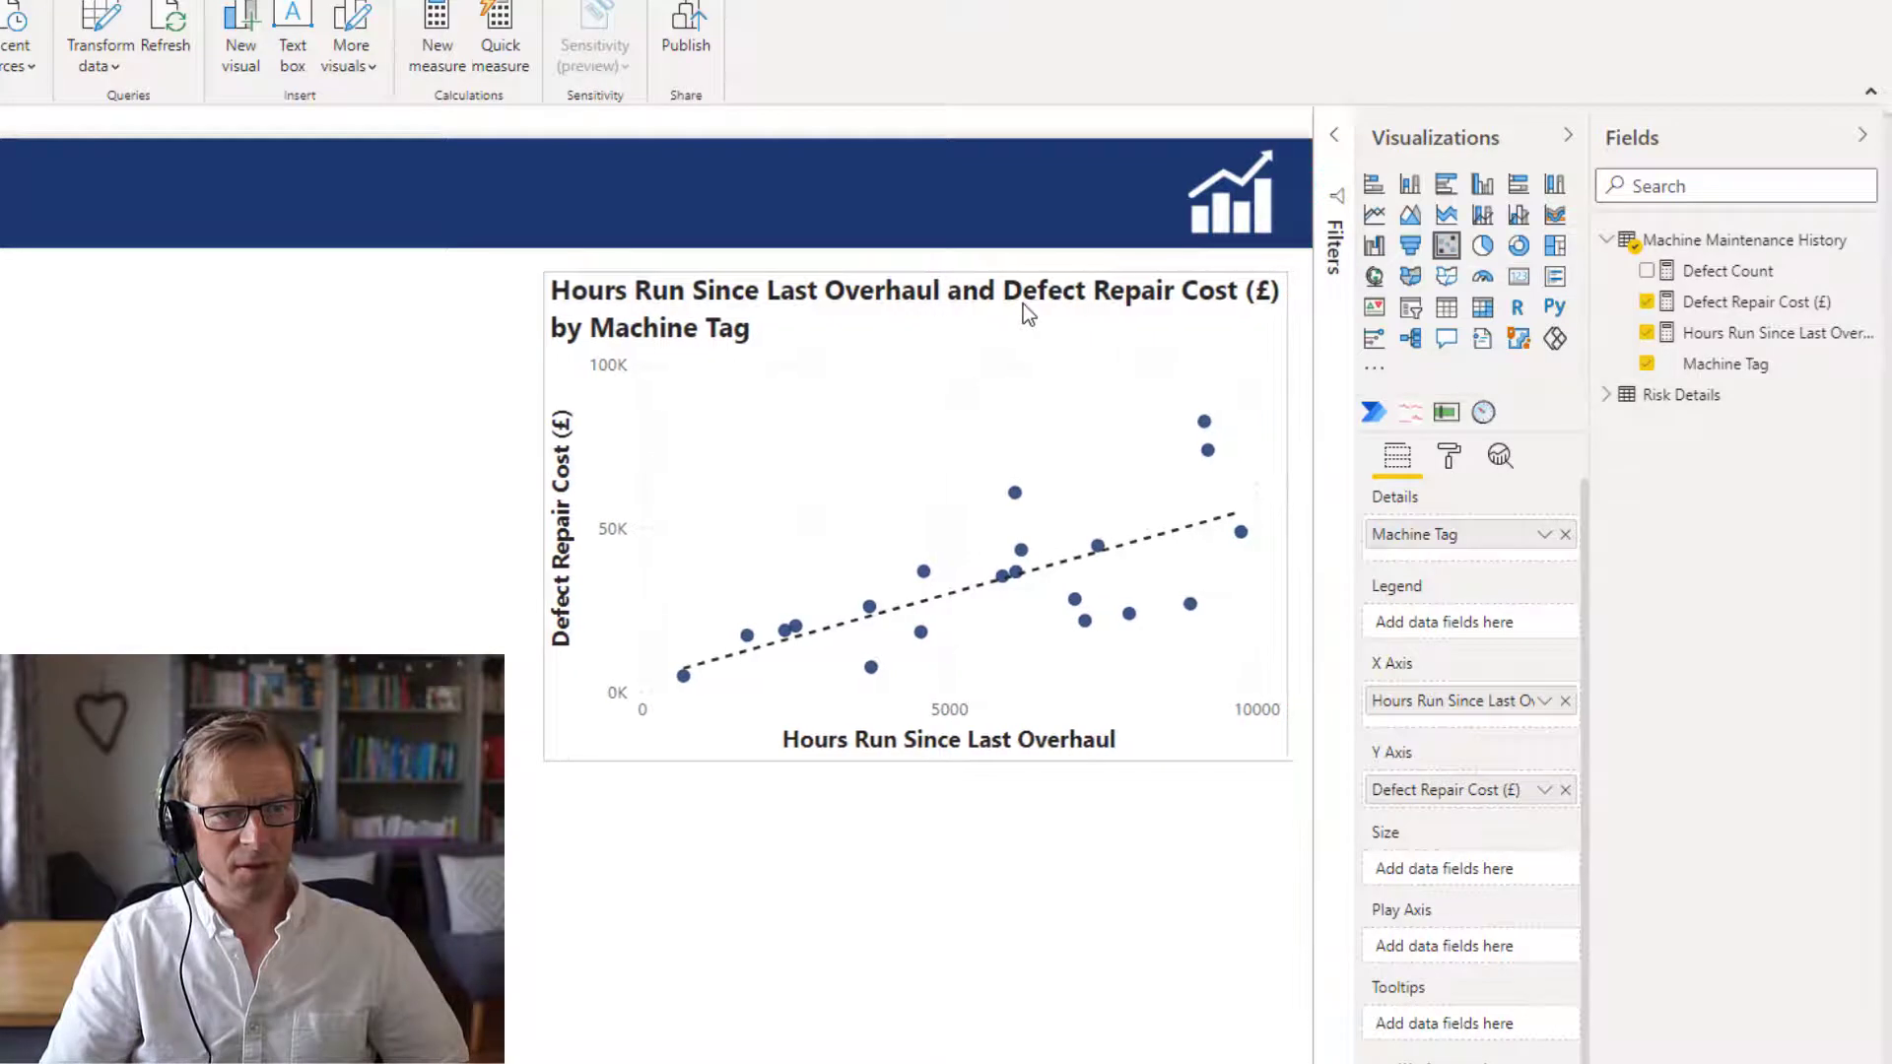
pyautogui.click(1498, 459)
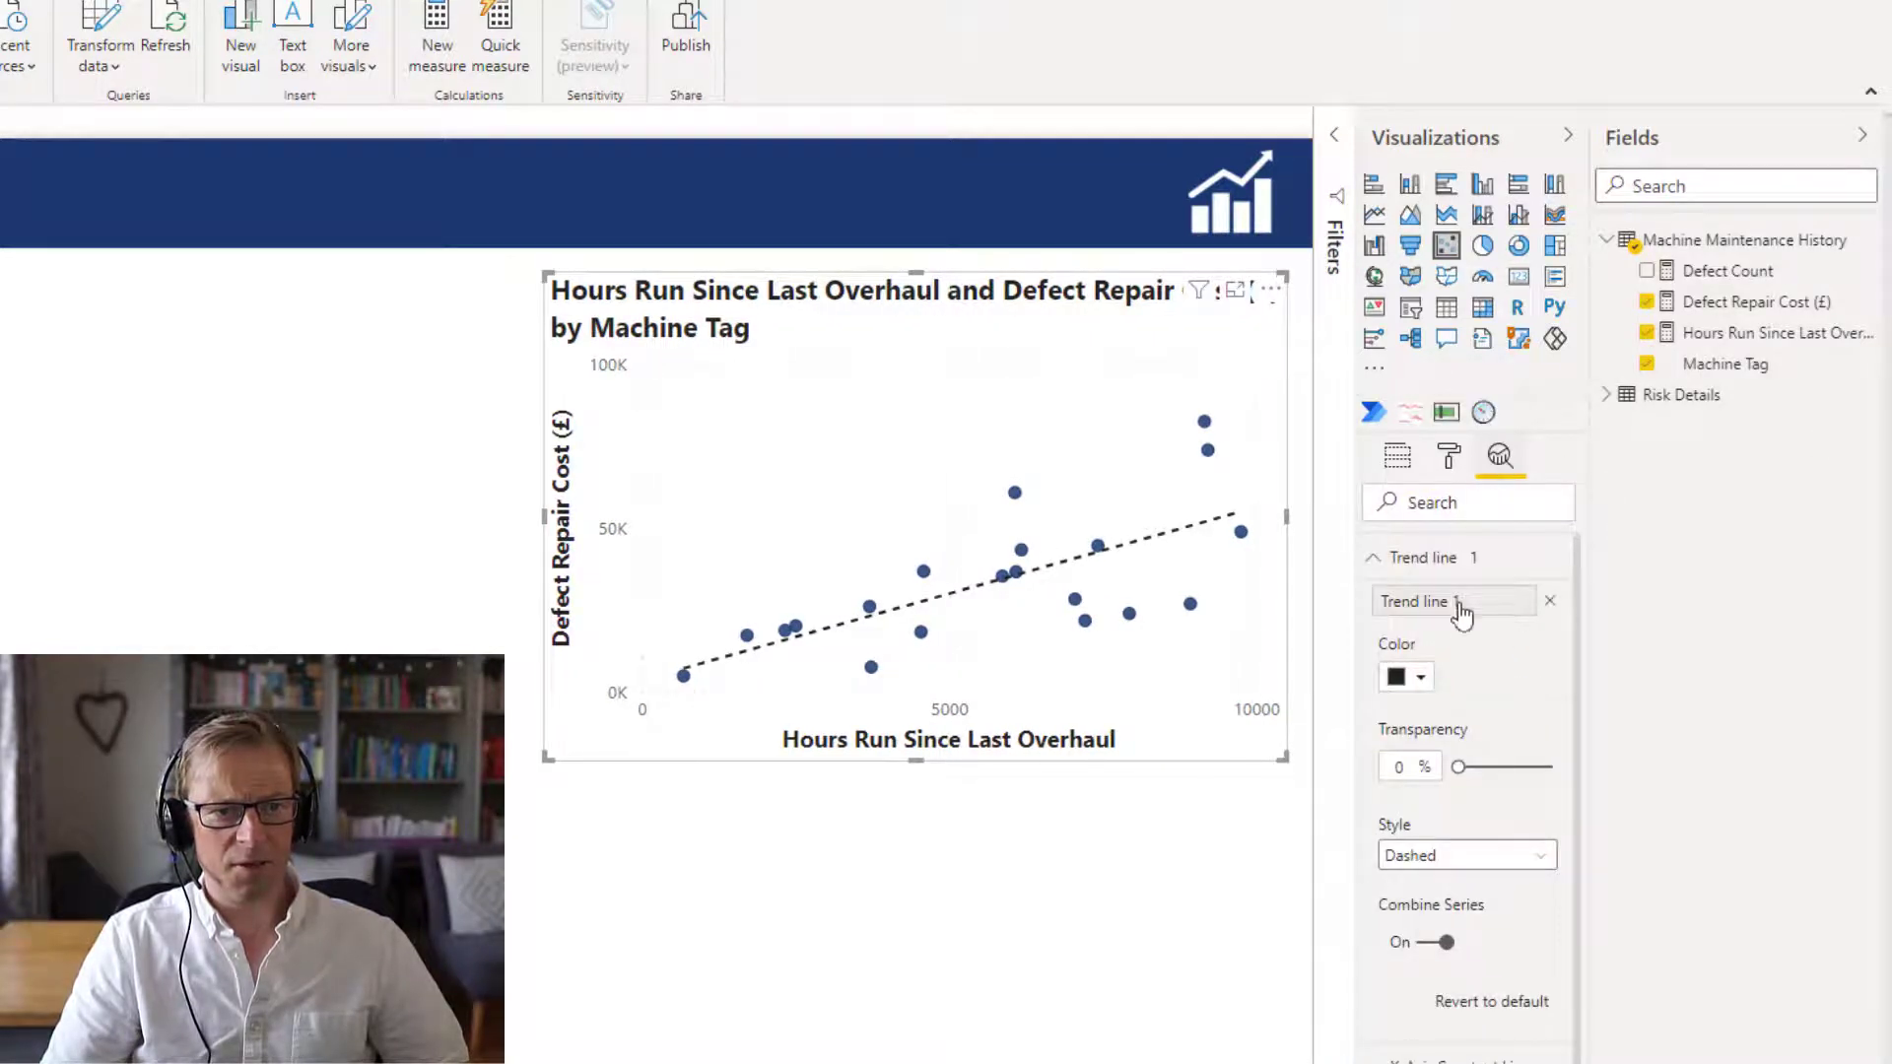
pyautogui.click(1380, 570)
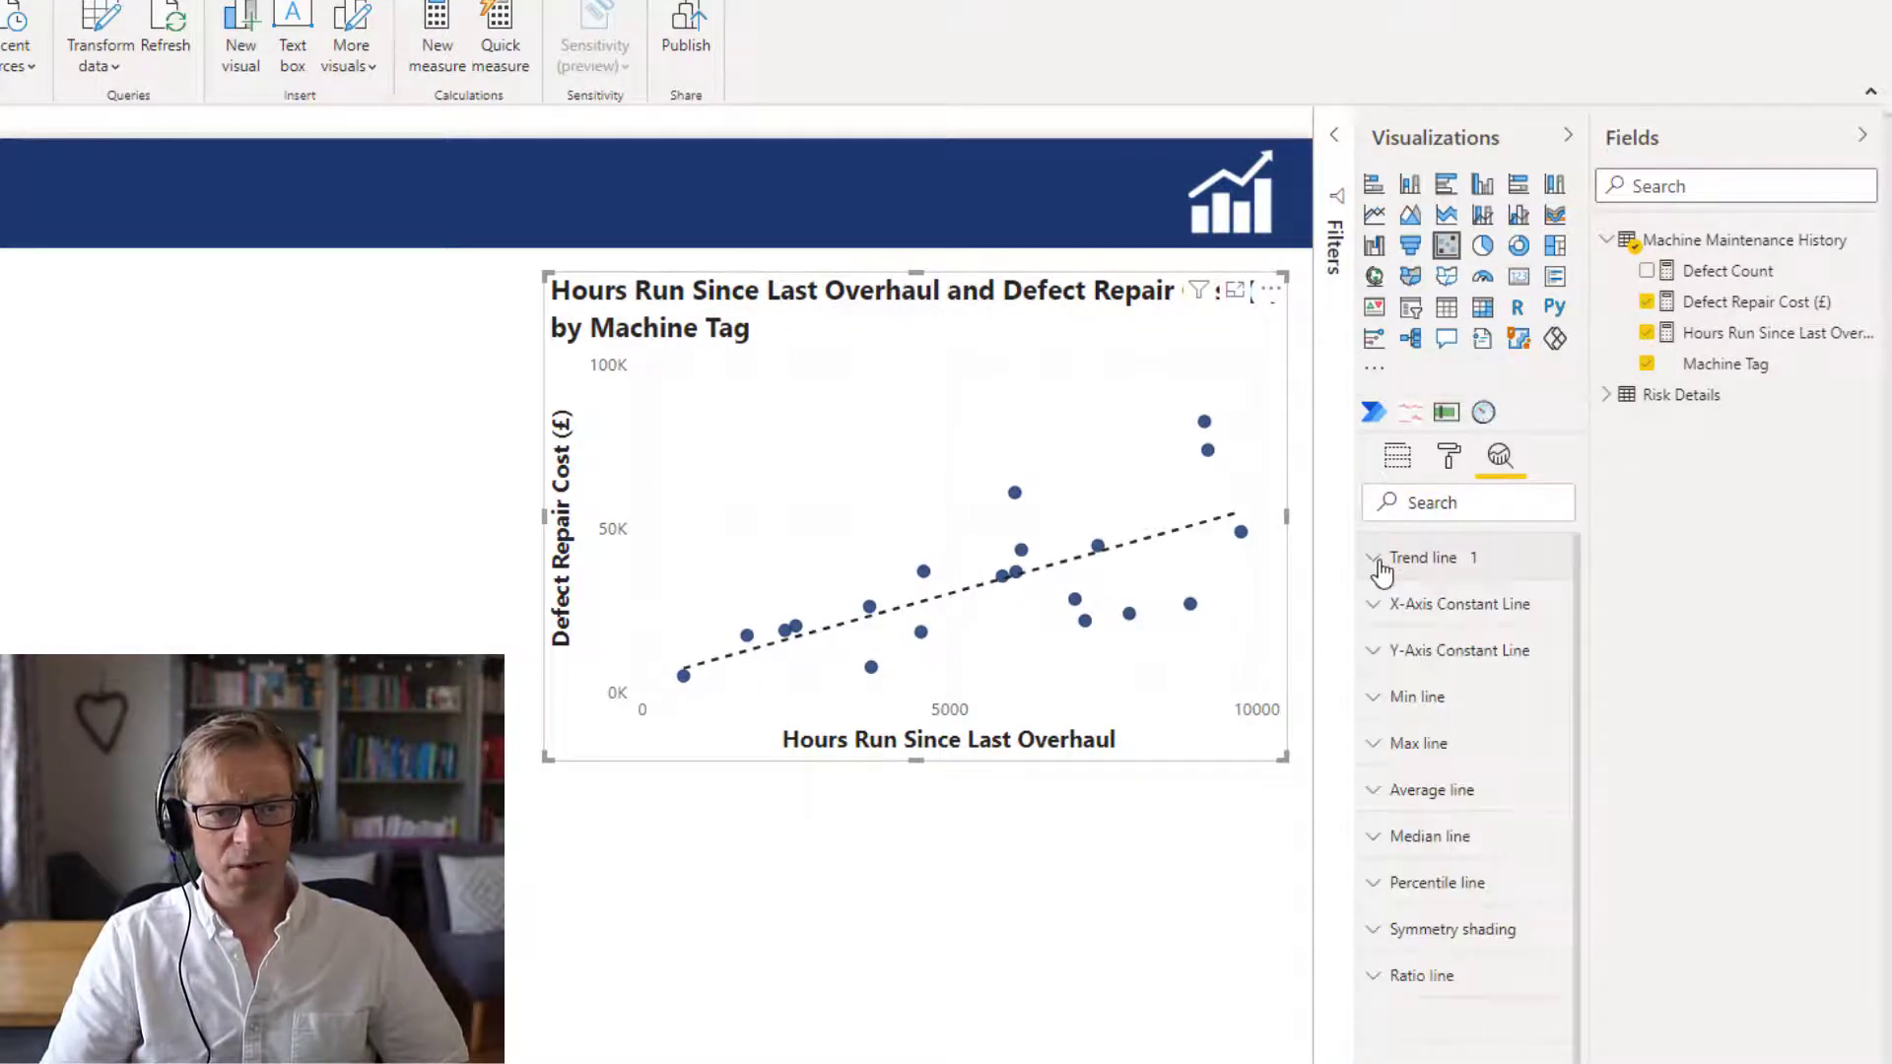
# Add a y-axis constant line named 'Cost of Major Overhaul' with value 60000.
pyautogui.click(1434, 652)
pyautogui.click(1423, 702)
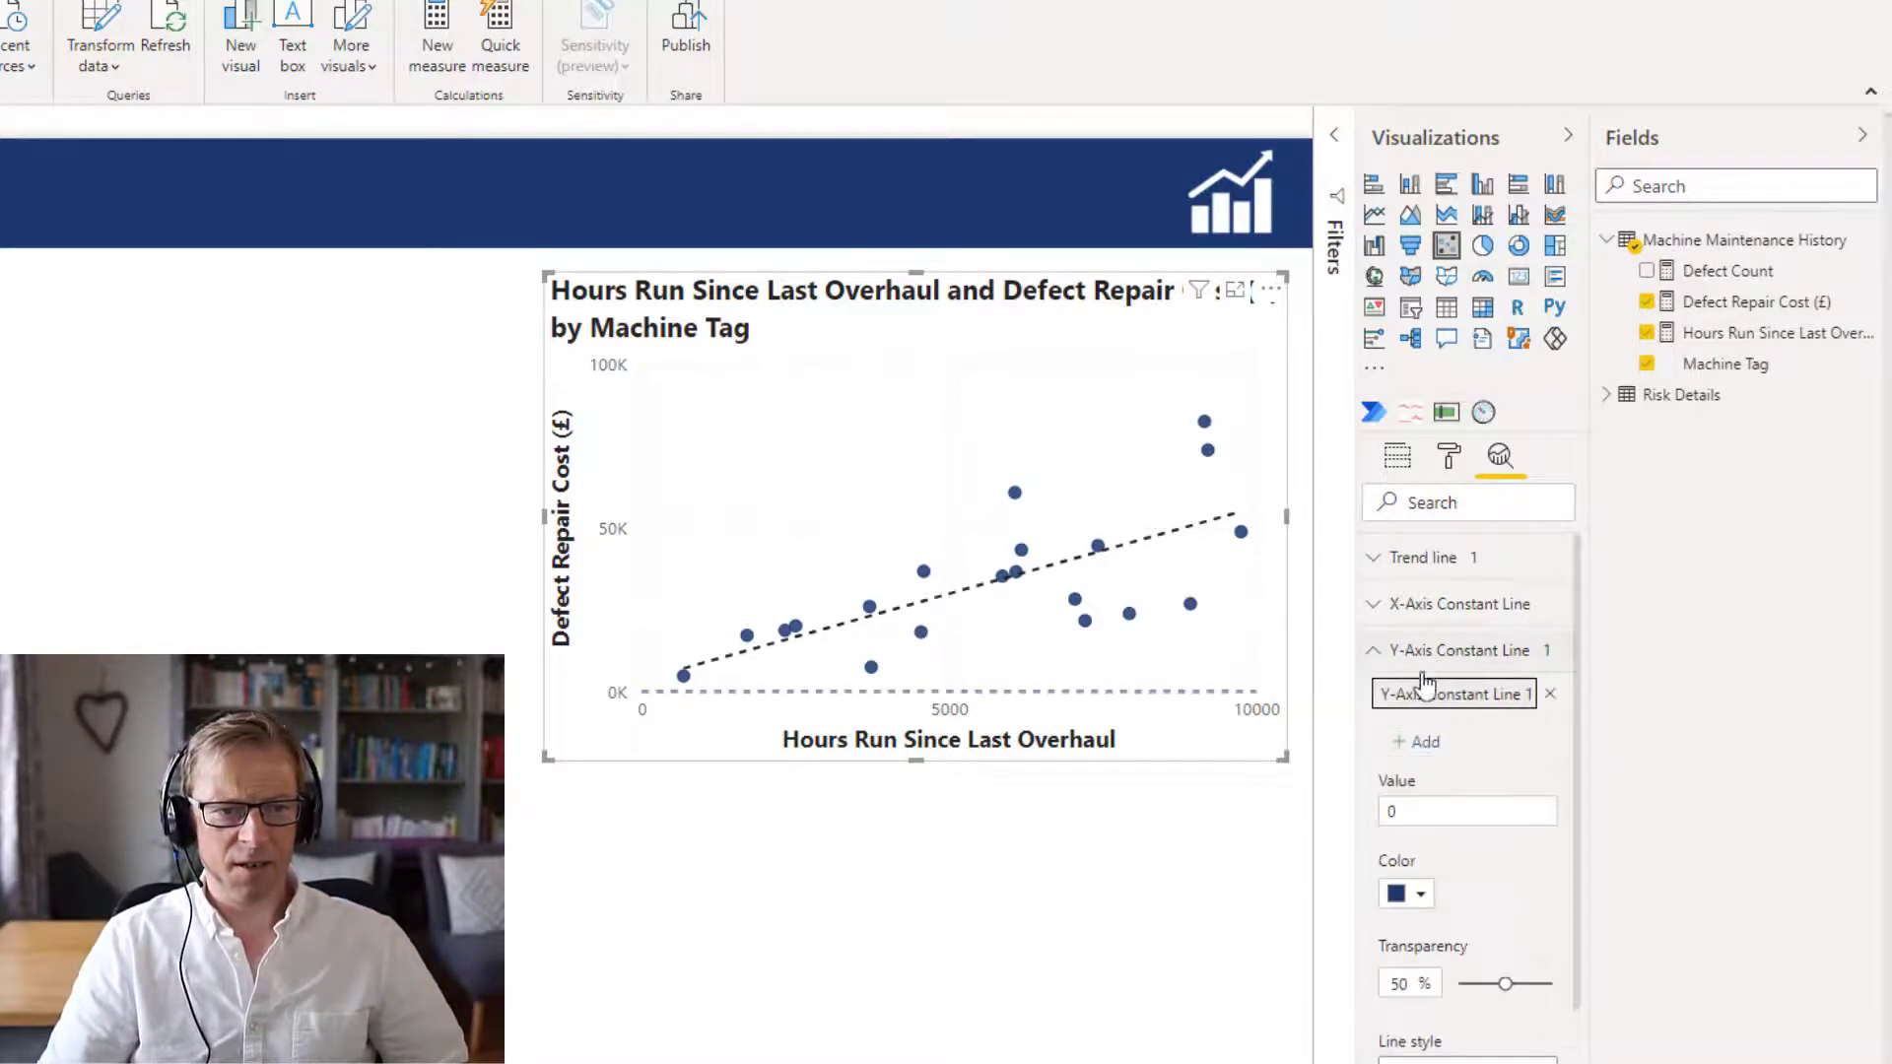
pyautogui.doubleClick(1398, 705)
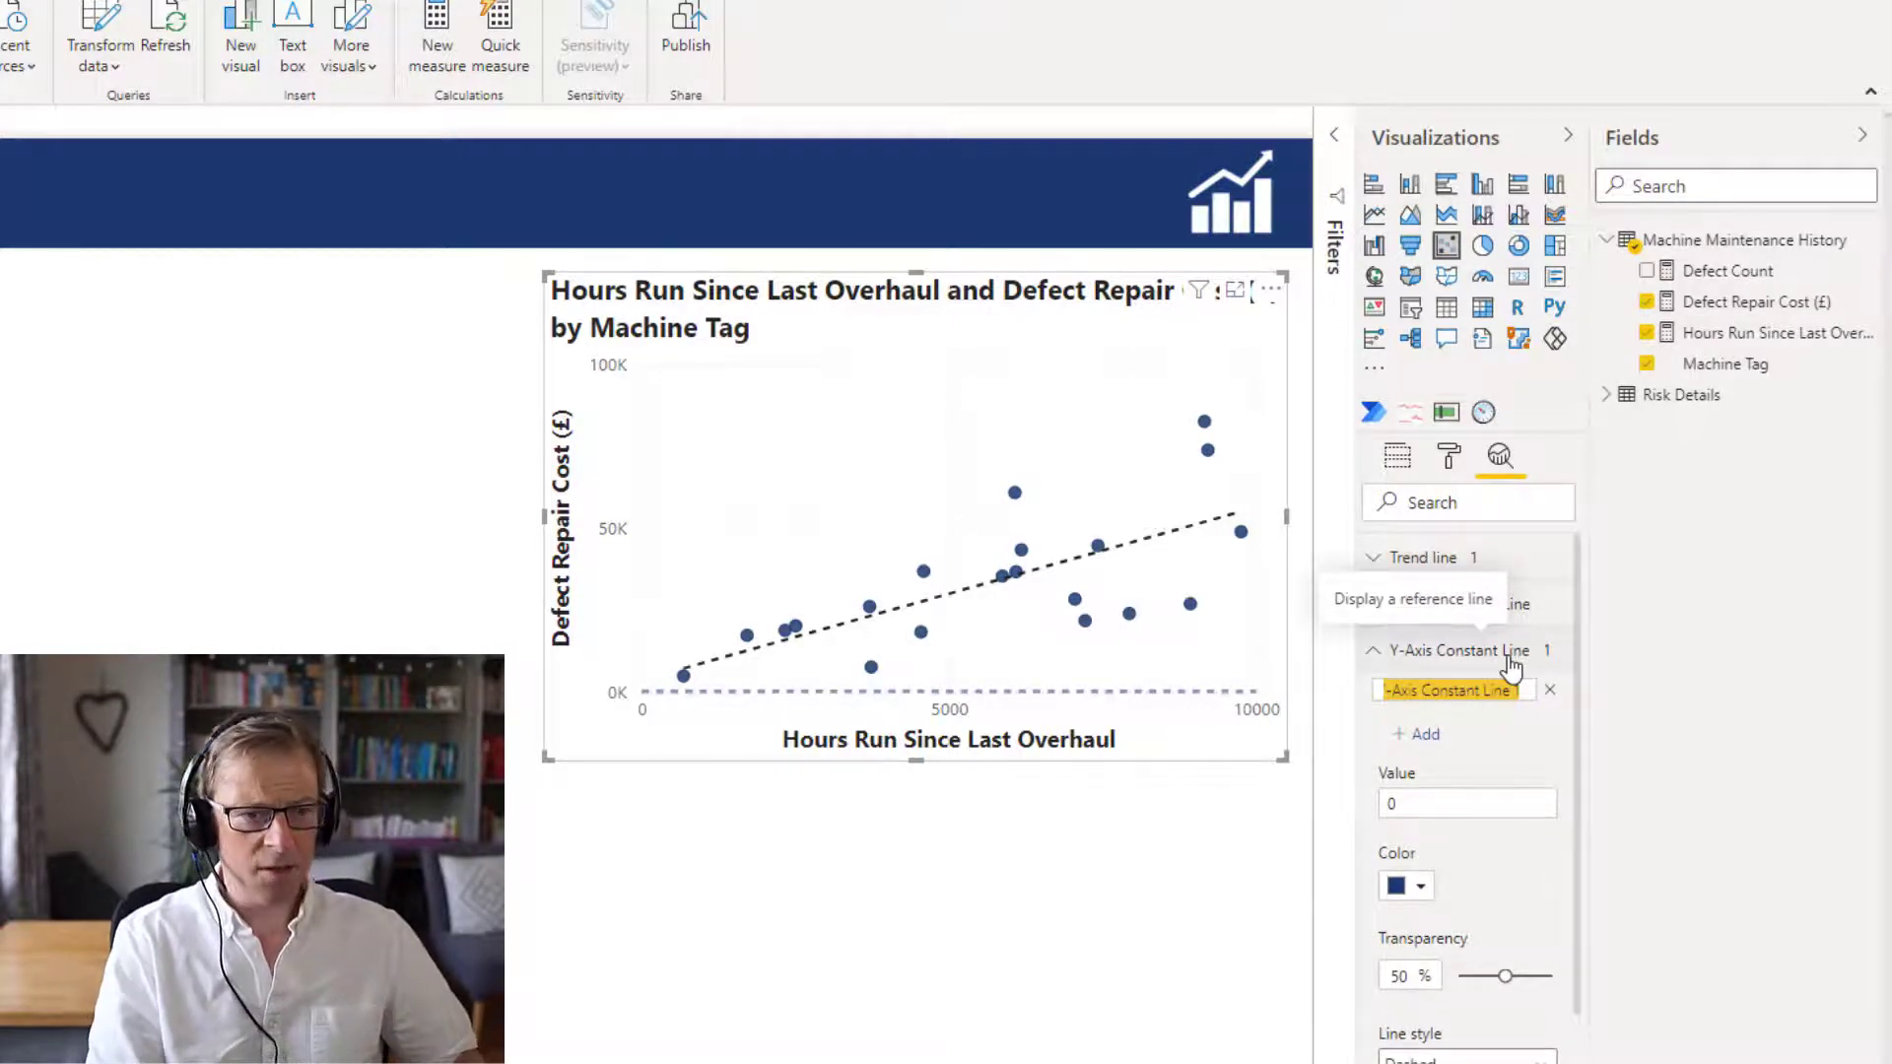
pyautogui.write('Cost of Ma')
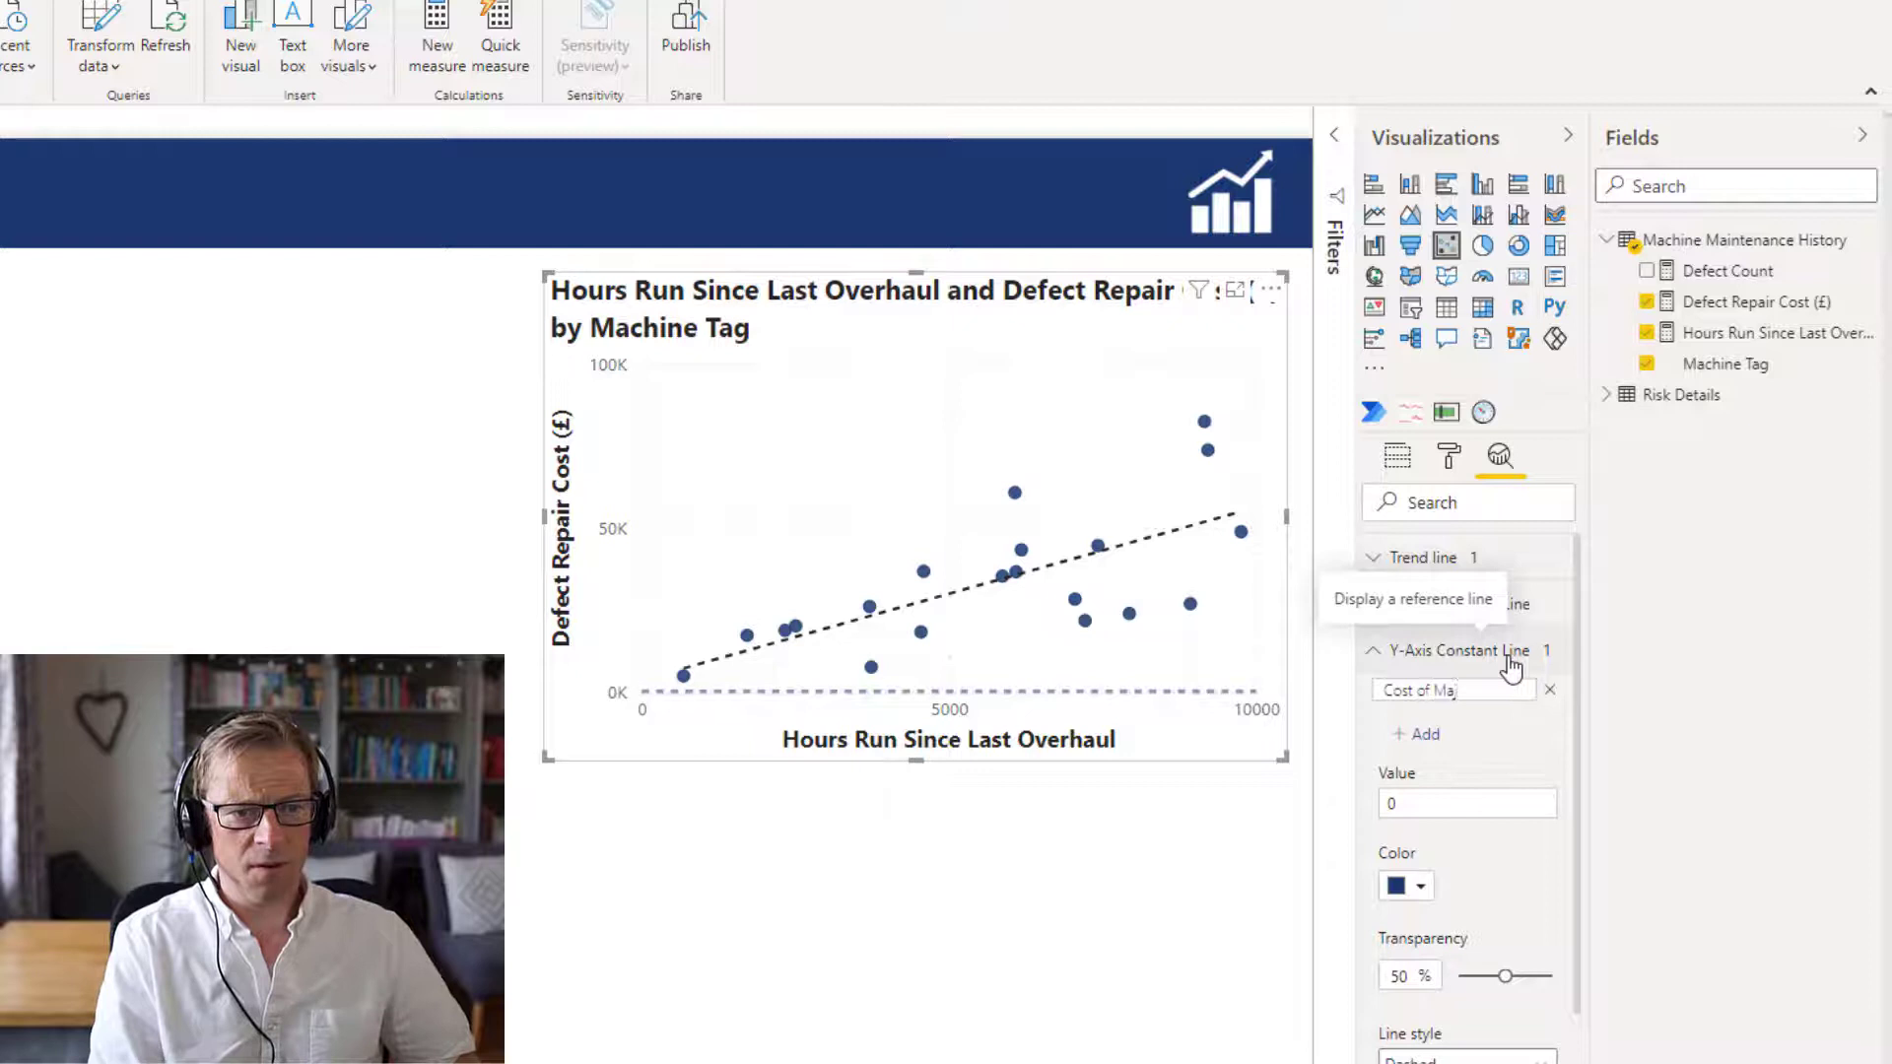
pyautogui.write('i')
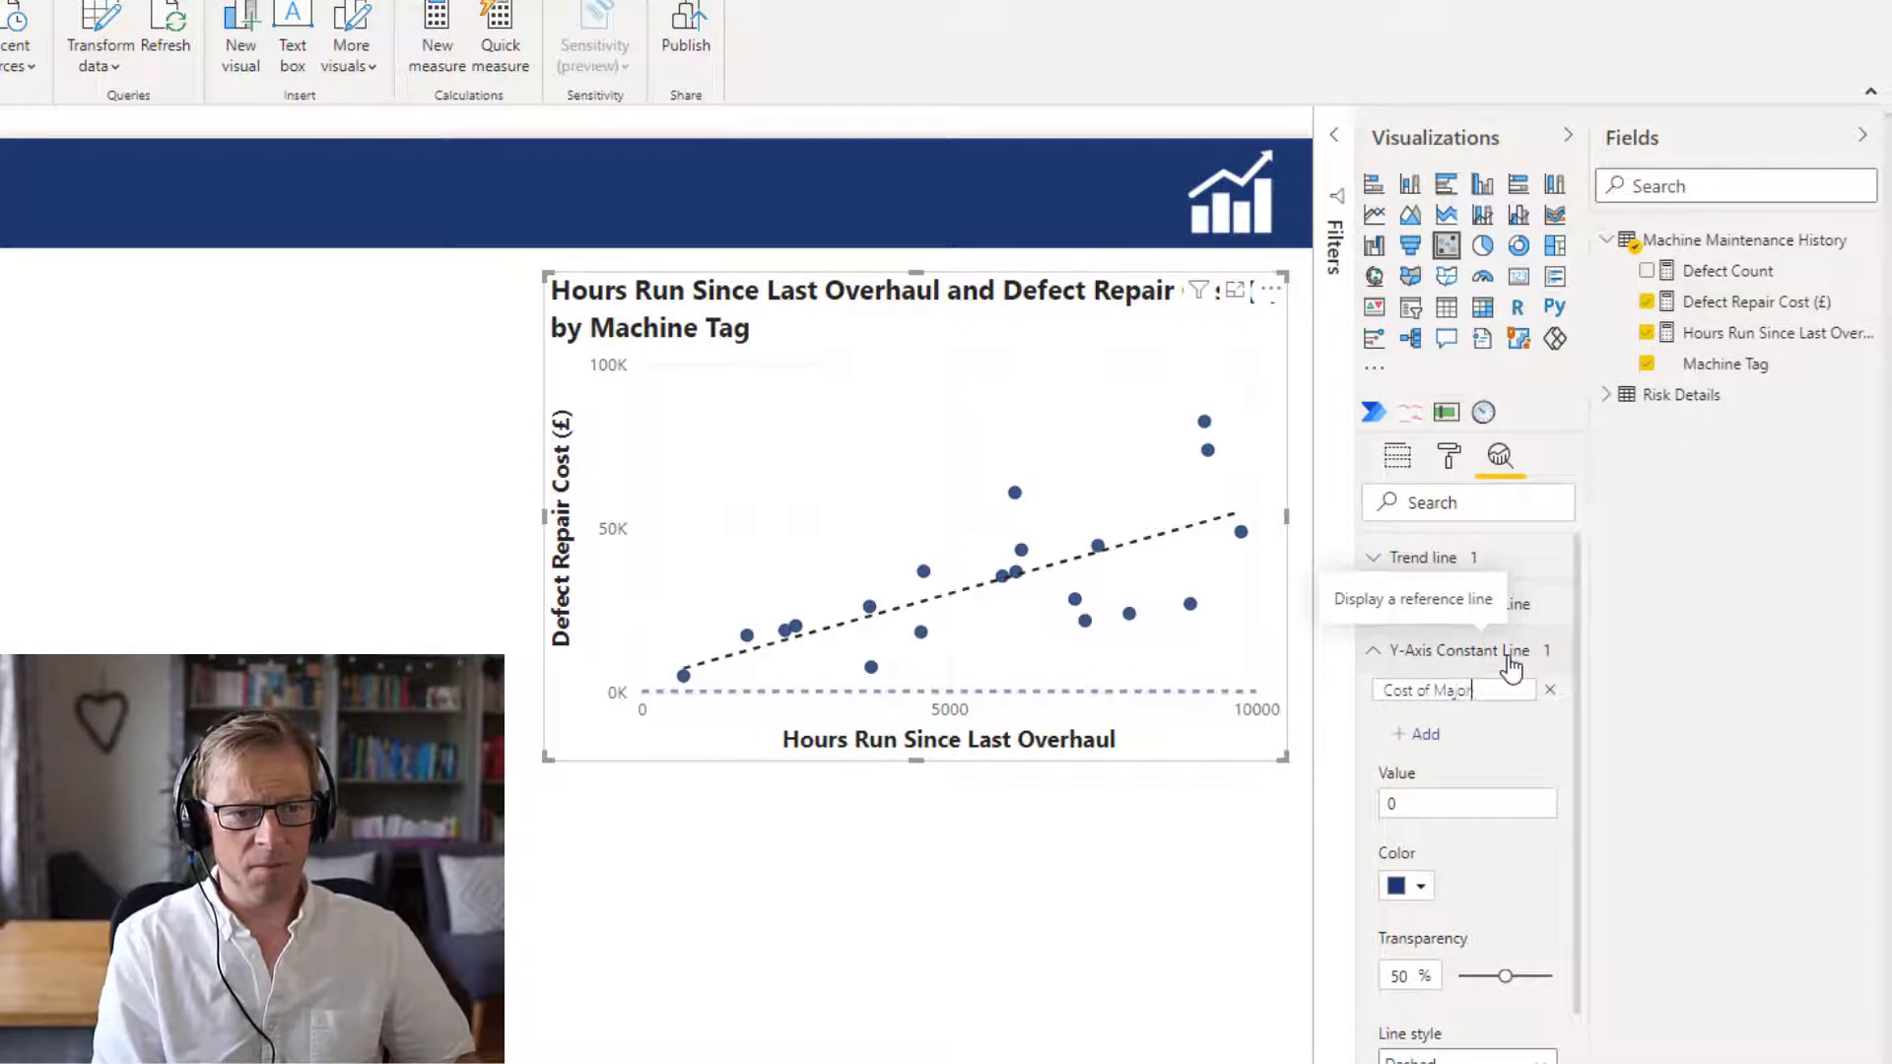
pyautogui.write('jor Overhaul')
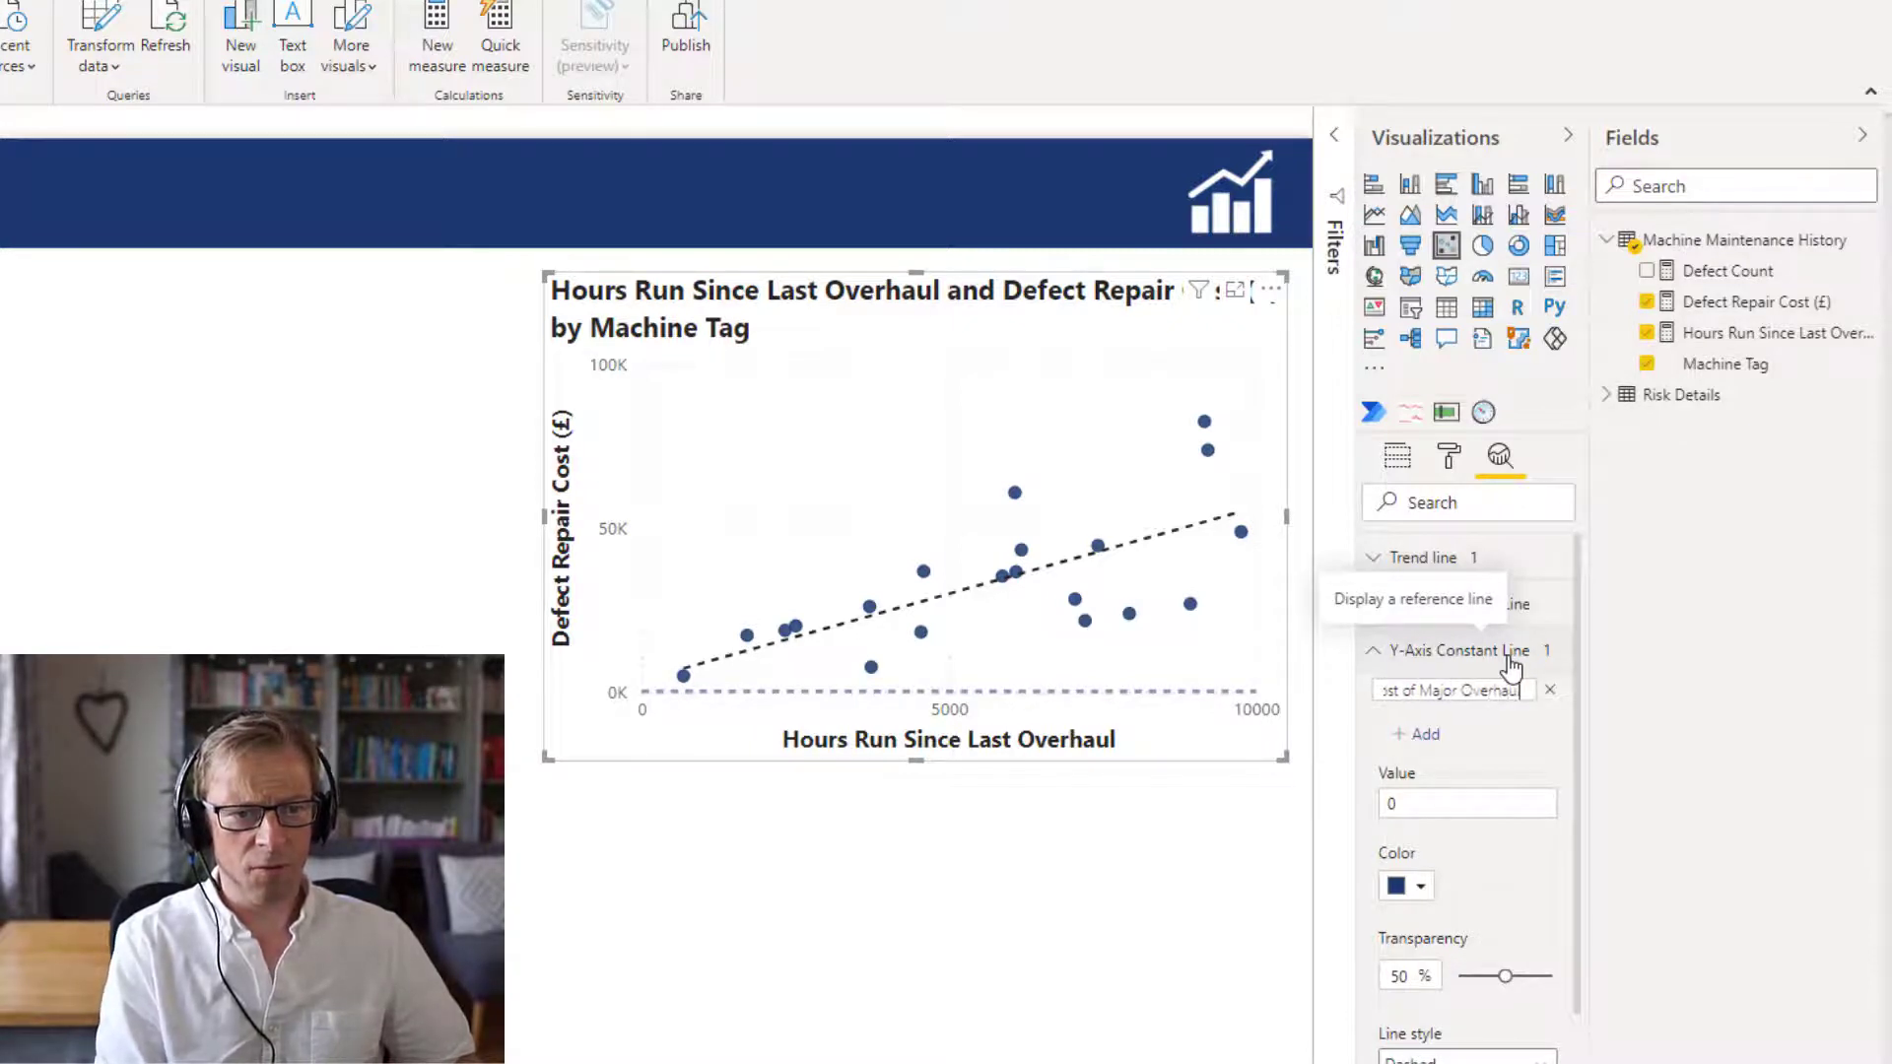
pyautogui.click(1447, 810)
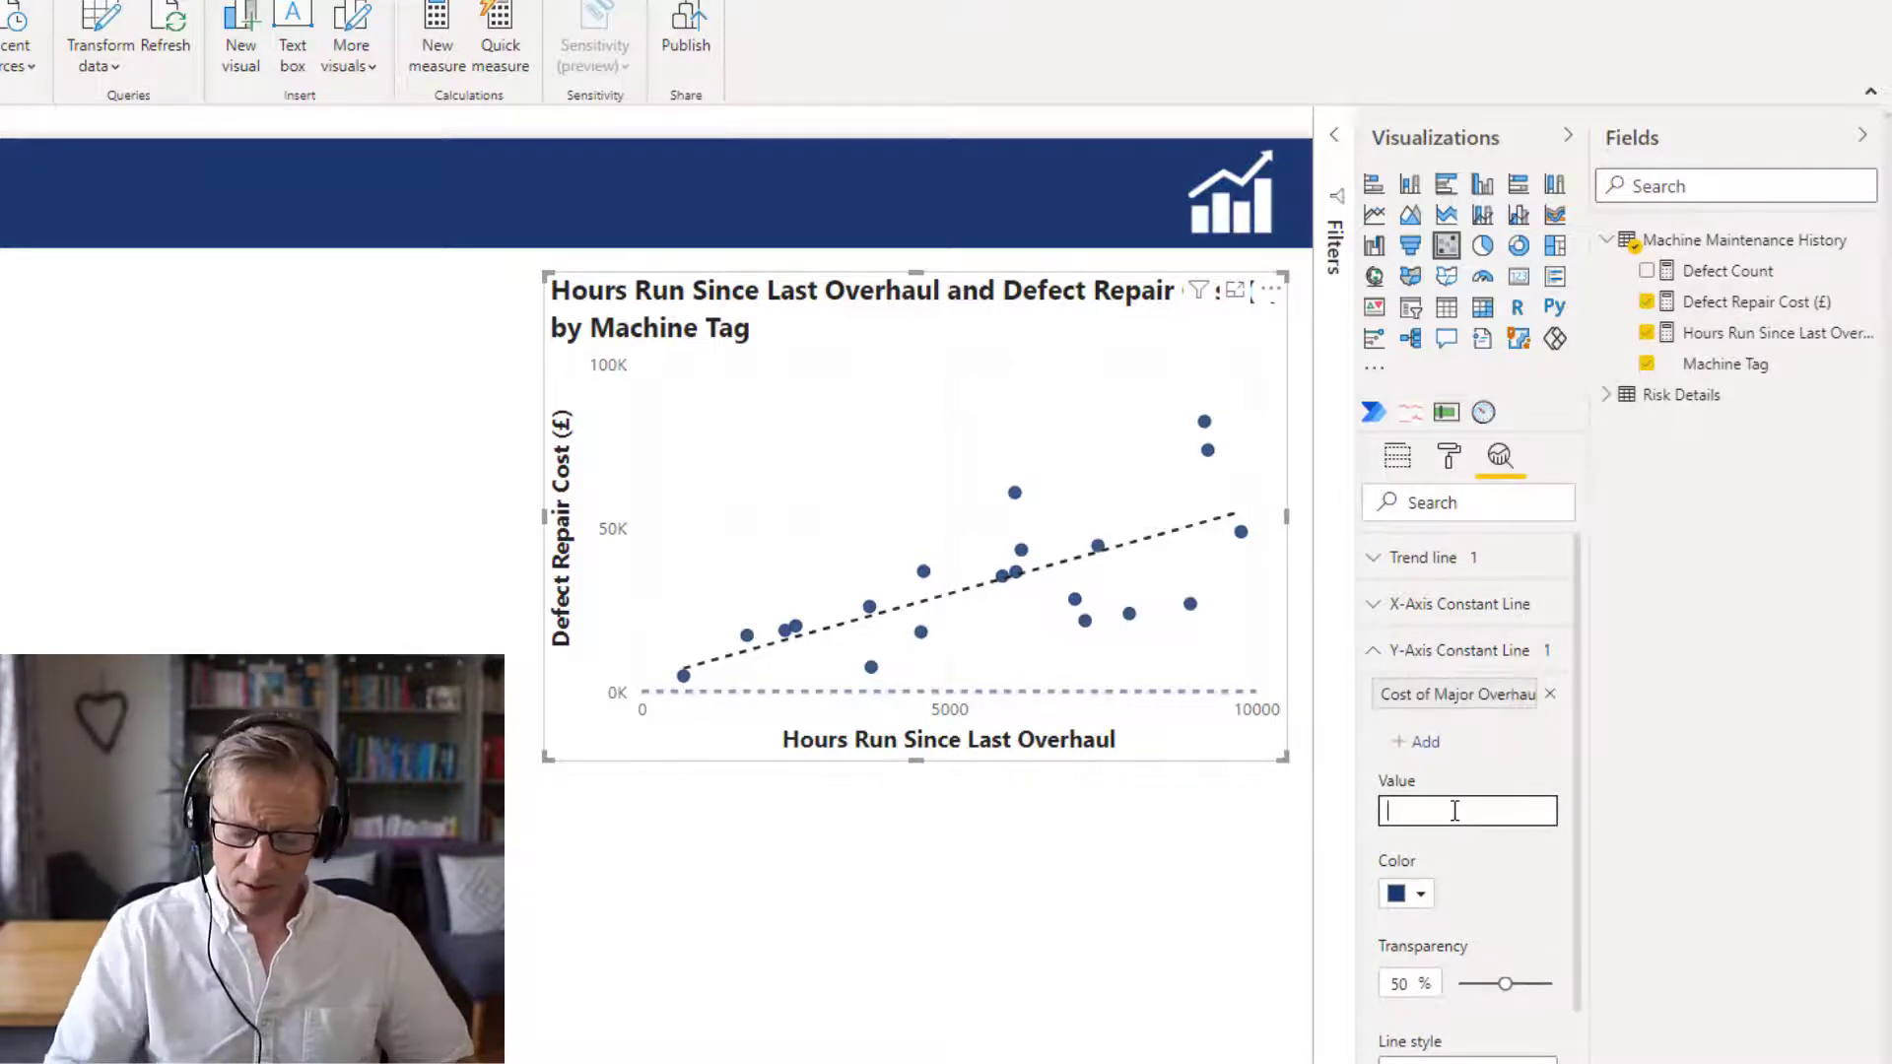
pyautogui.press('BackSpace')
pyautogui.write('60000')
pyautogui.press('Return')
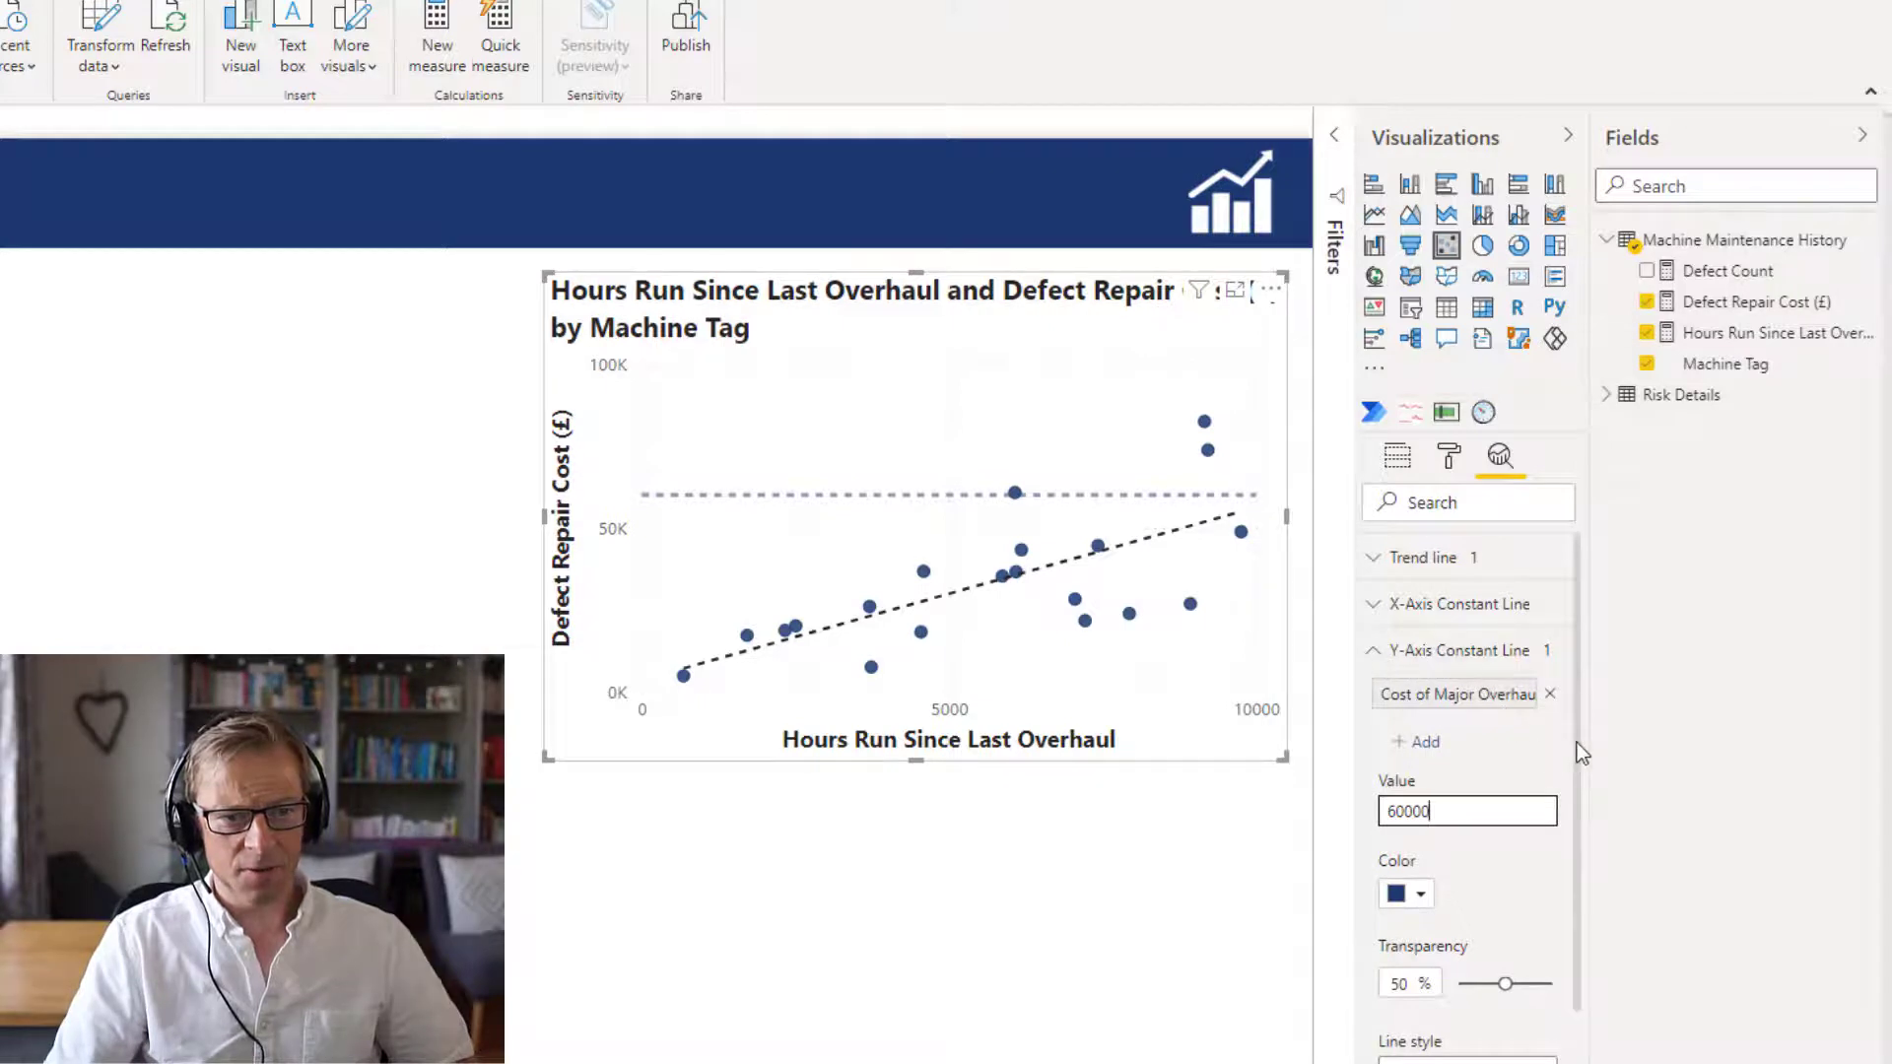
pyautogui.moveTo(1577, 742); pyautogui.dragTo(1583, 867)
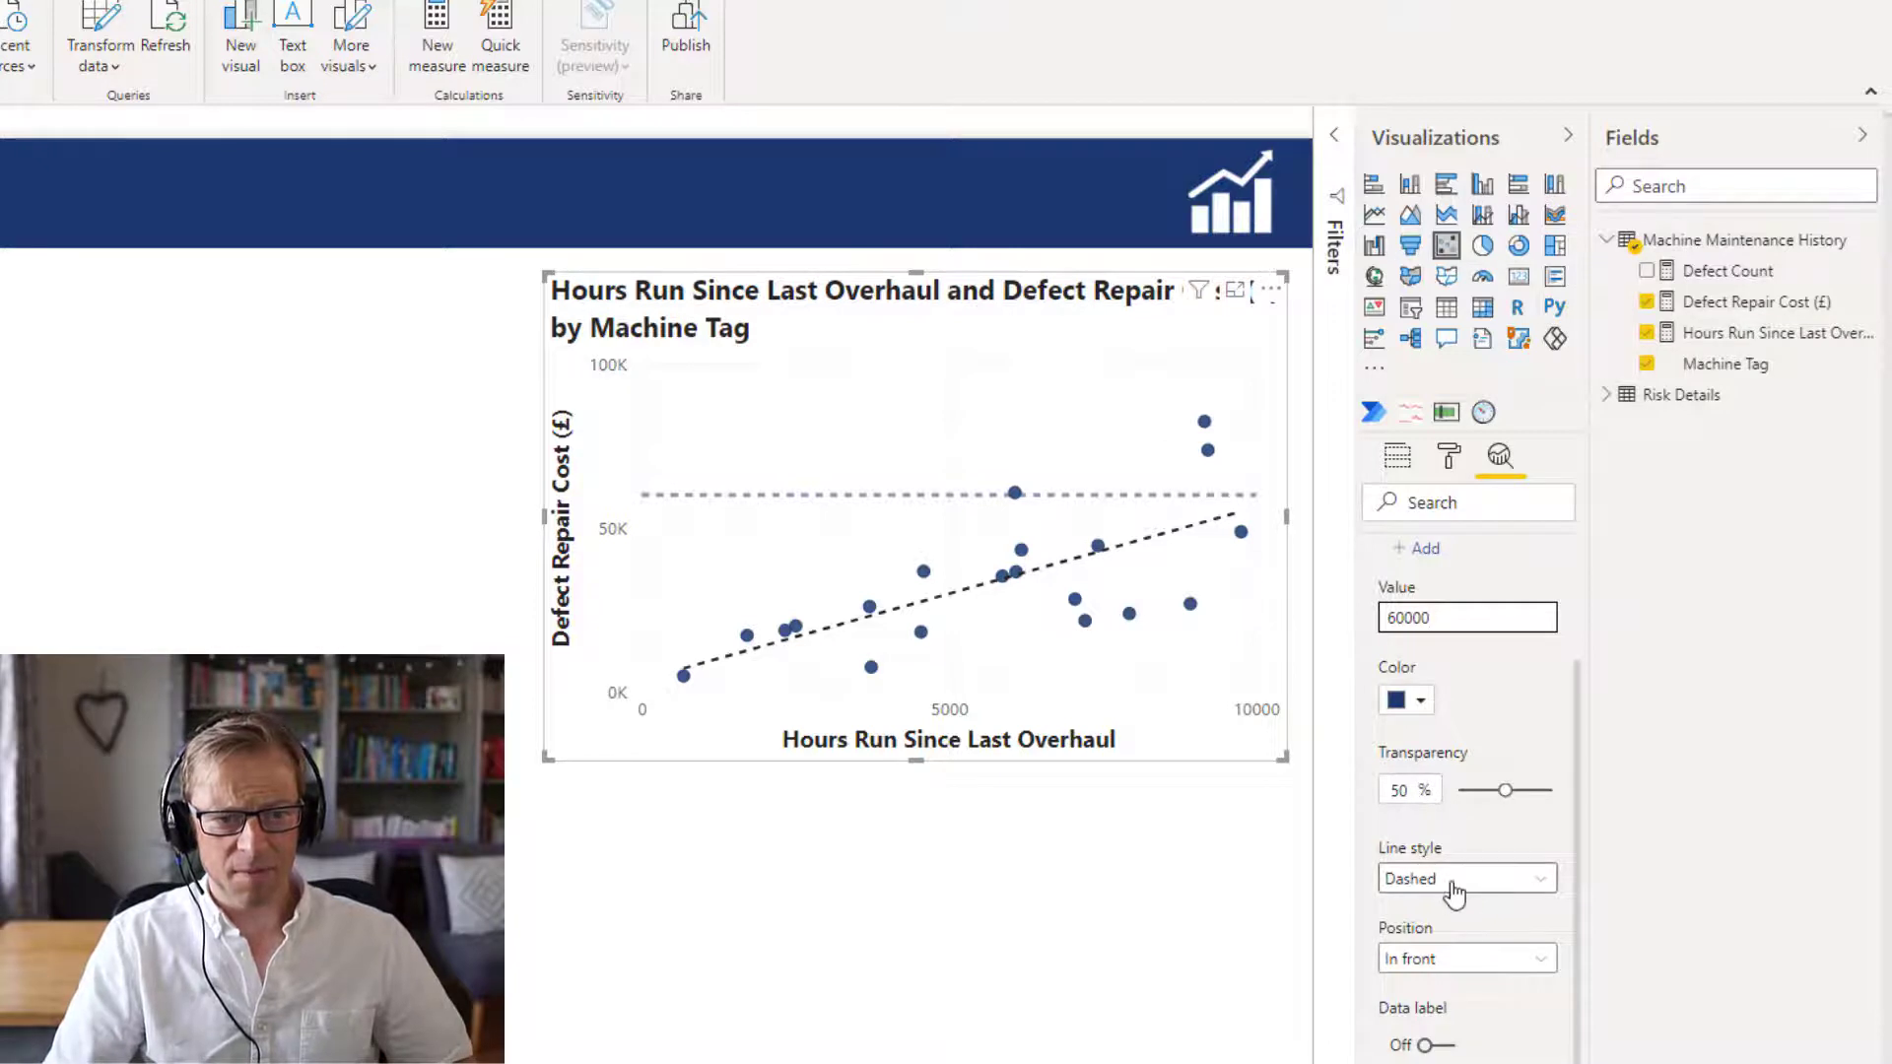
# Turn on the constant line's data label showing its name and value.
pyautogui.click(1427, 1048)
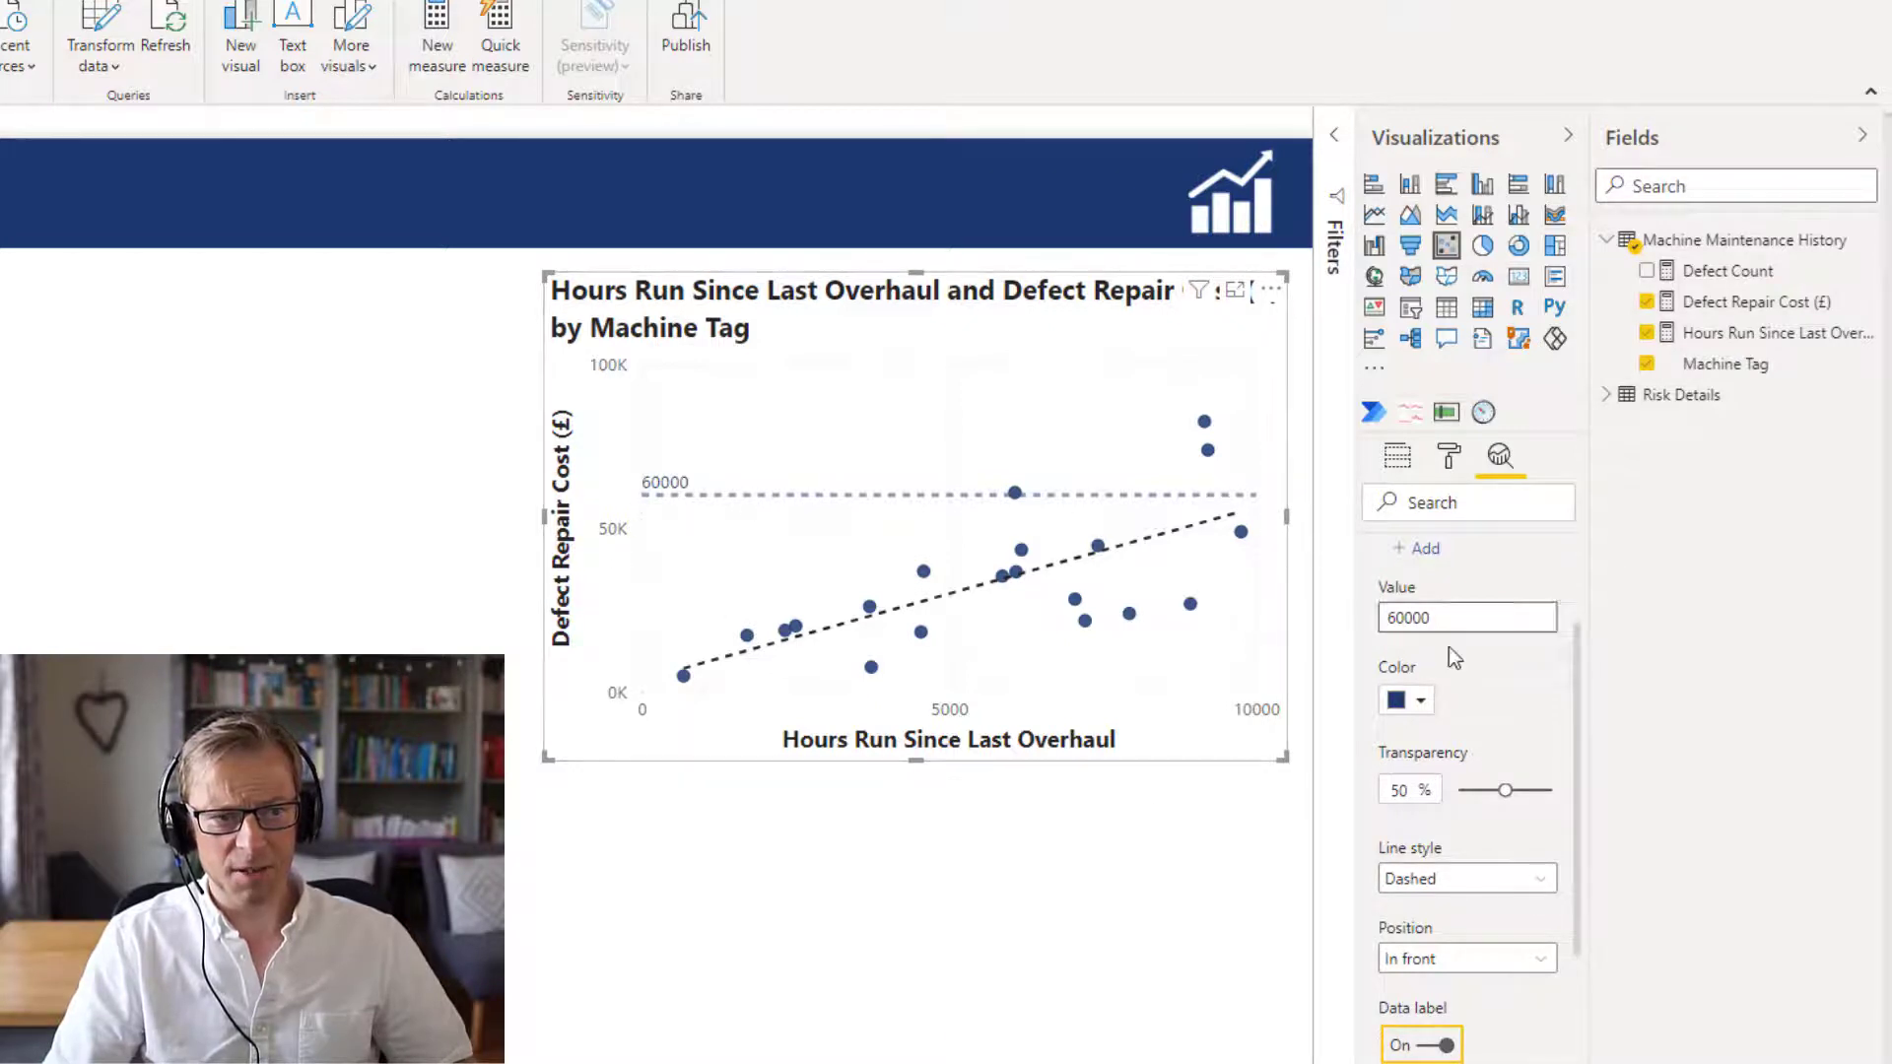
pyautogui.scroll(-2, 1577, 795)
pyautogui.scroll(-6, 1585, 855)
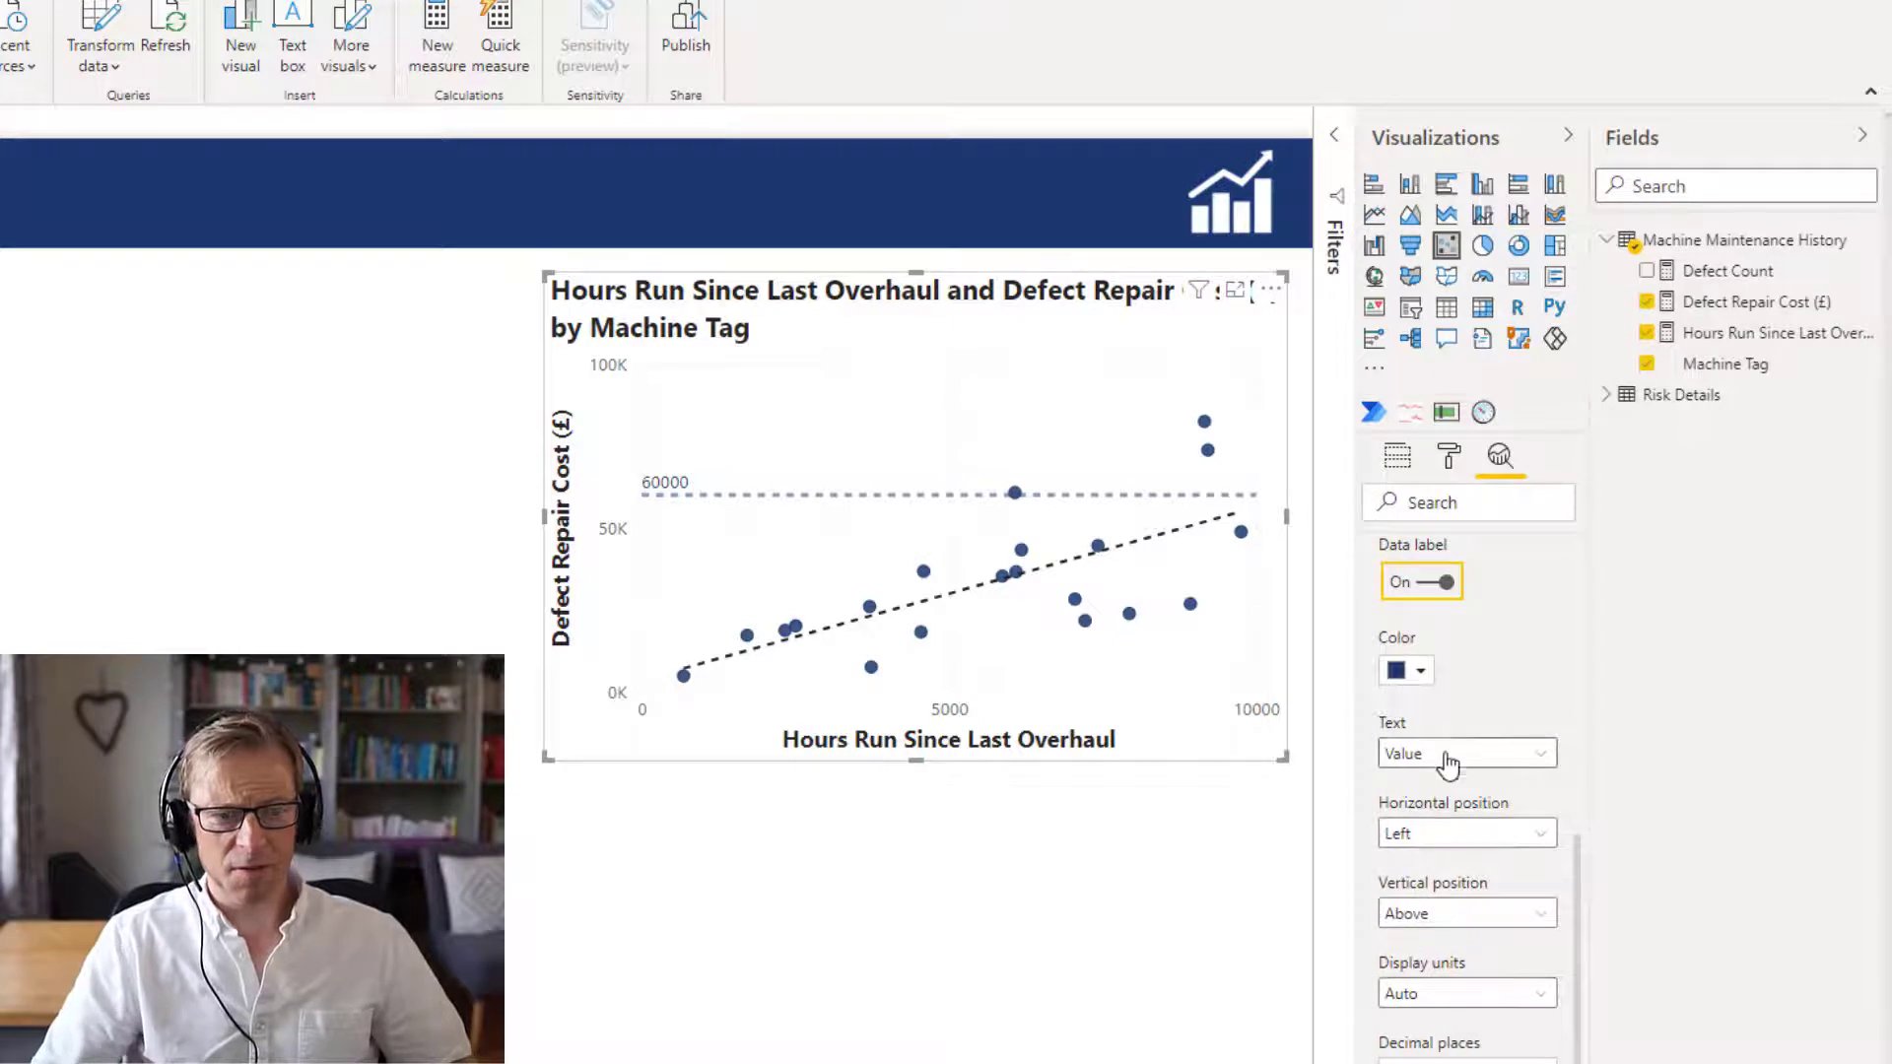
pyautogui.click(1475, 770)
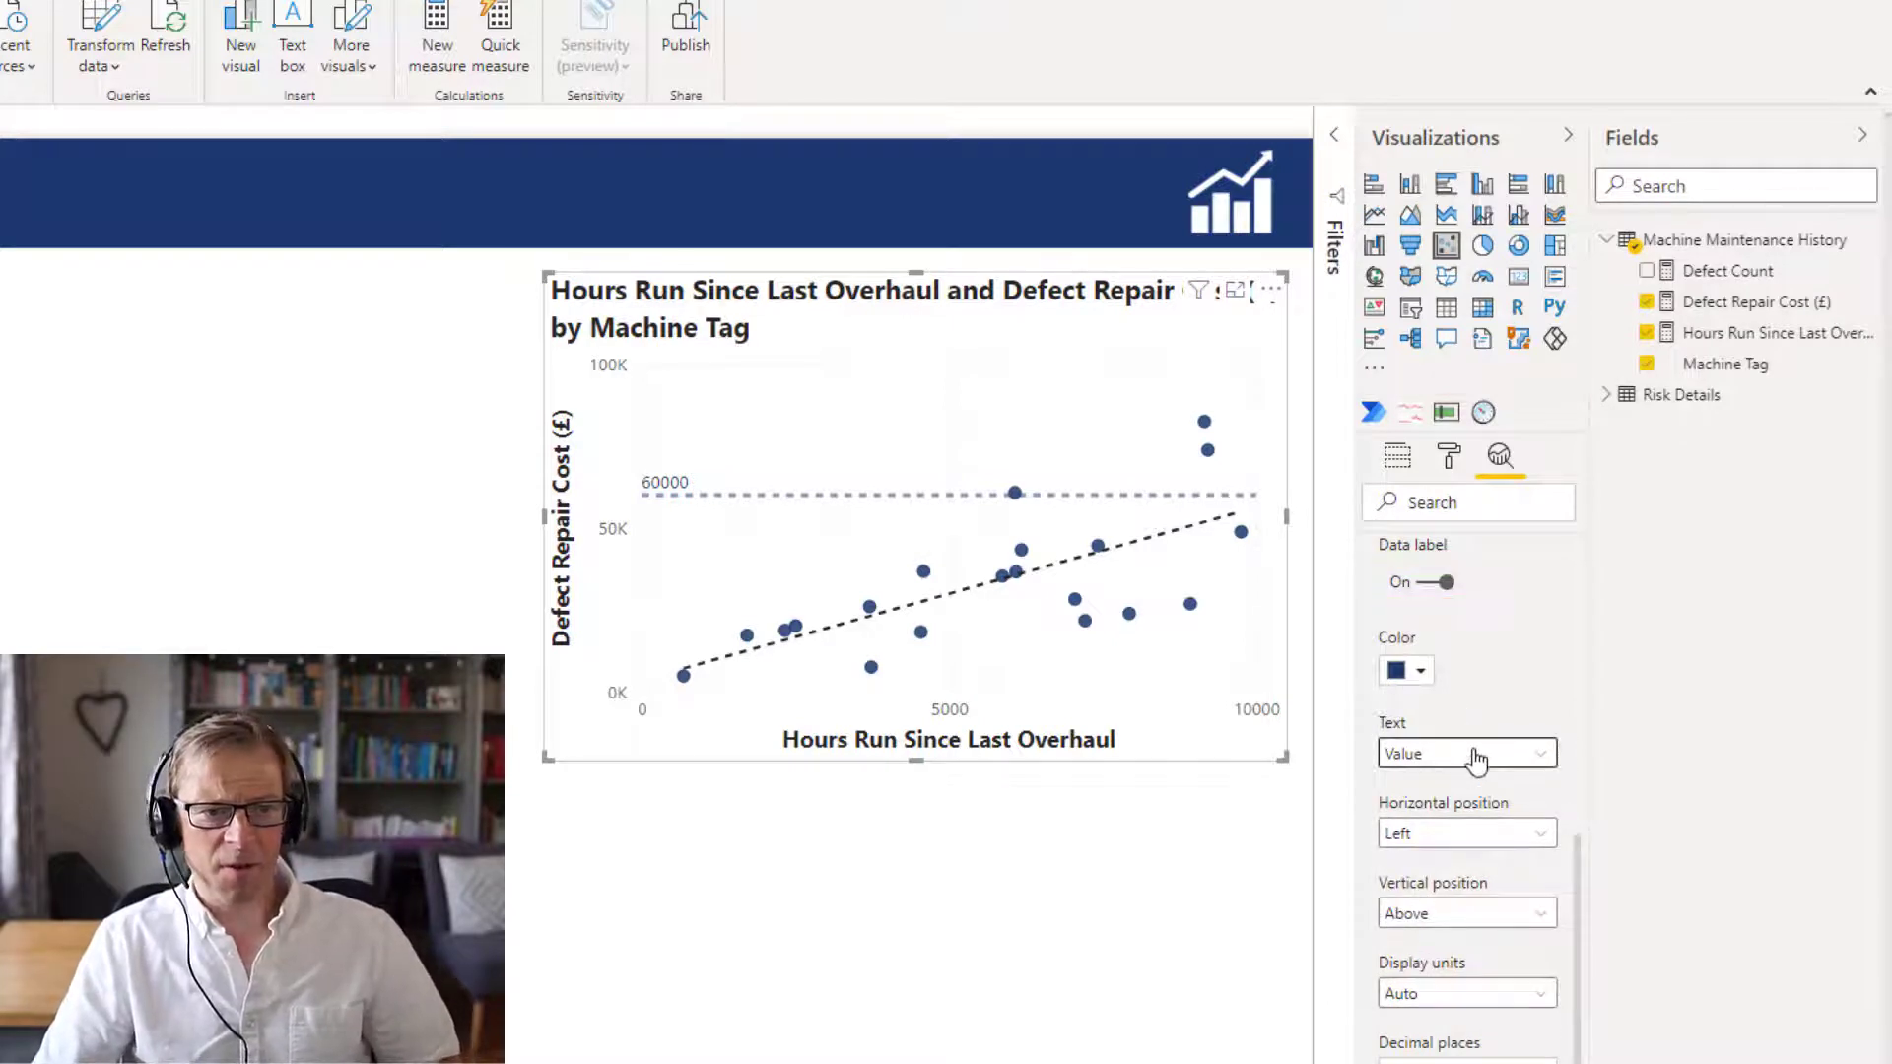
pyautogui.click(1474, 843)
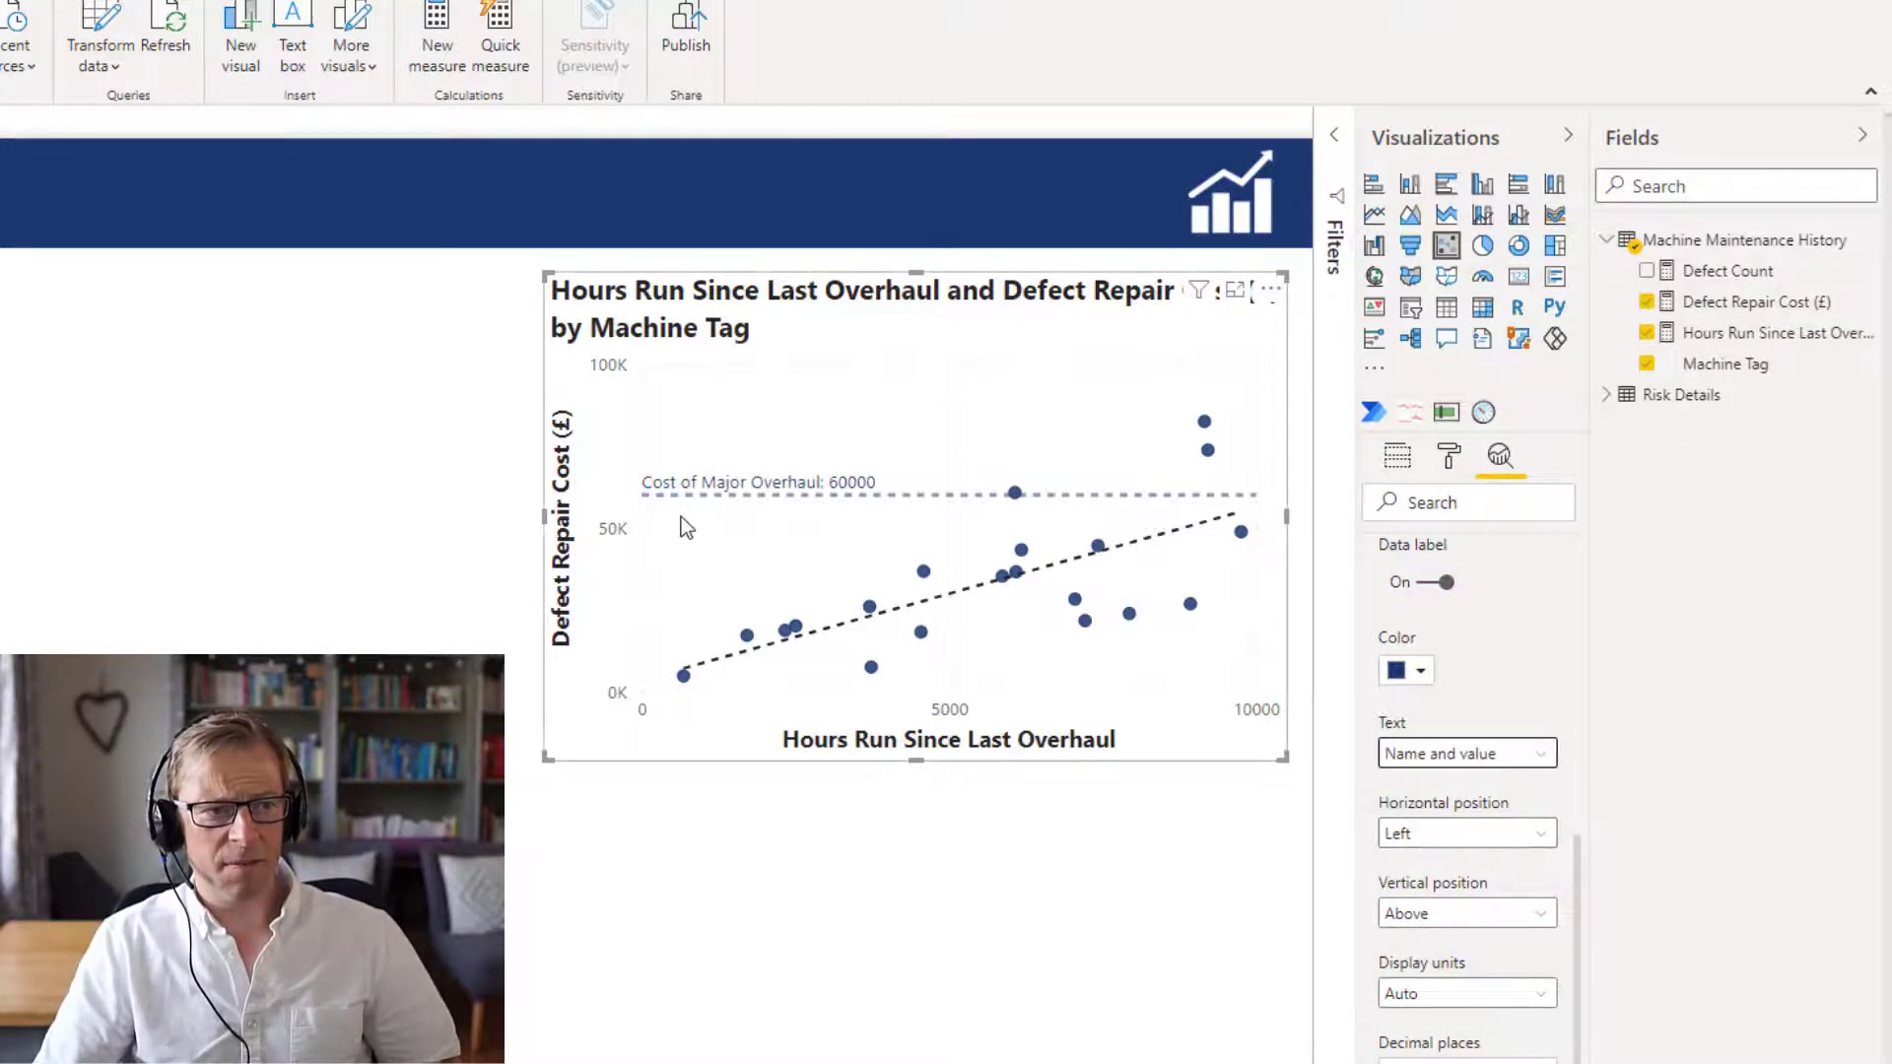
# Enlarge the scatter chart and keep the label's display units on Auto.
pyautogui.moveTo(565, 763); pyautogui.dragTo(470, 845)
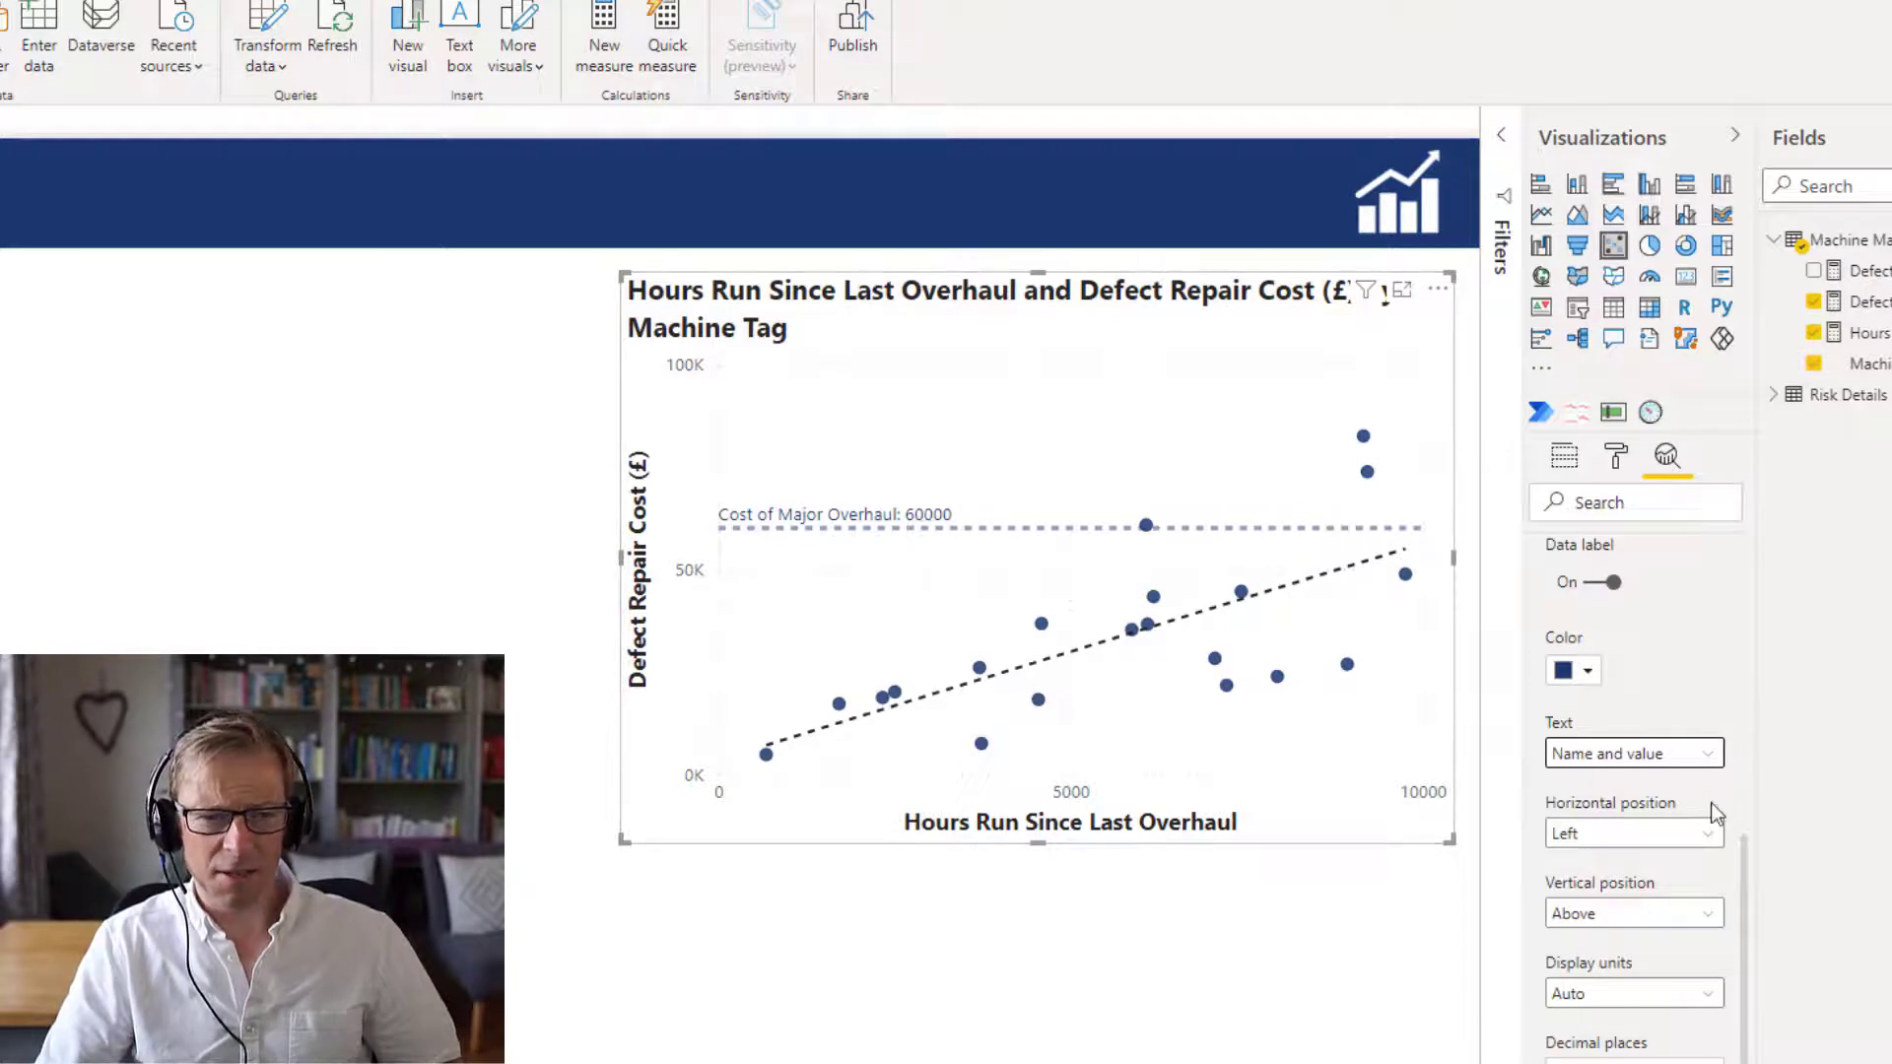
pyautogui.click(1678, 991)
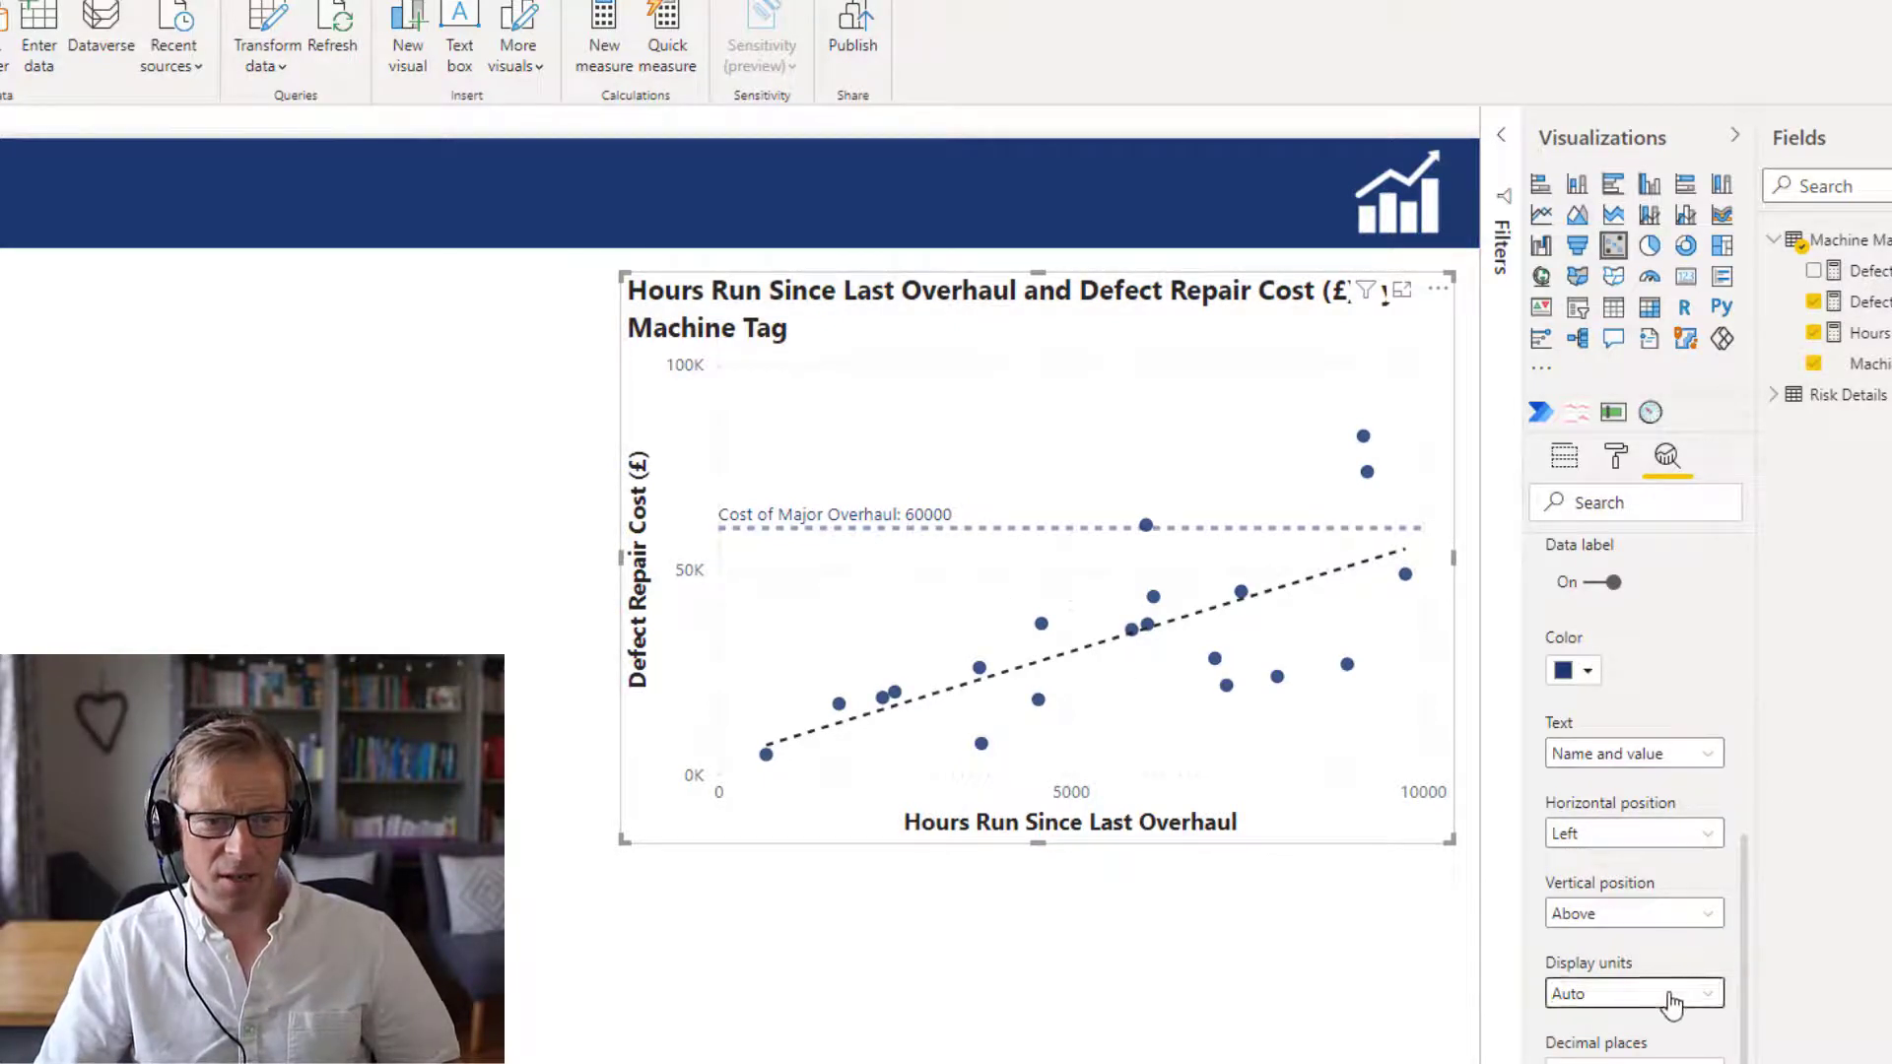
pyautogui.click(1670, 1007)
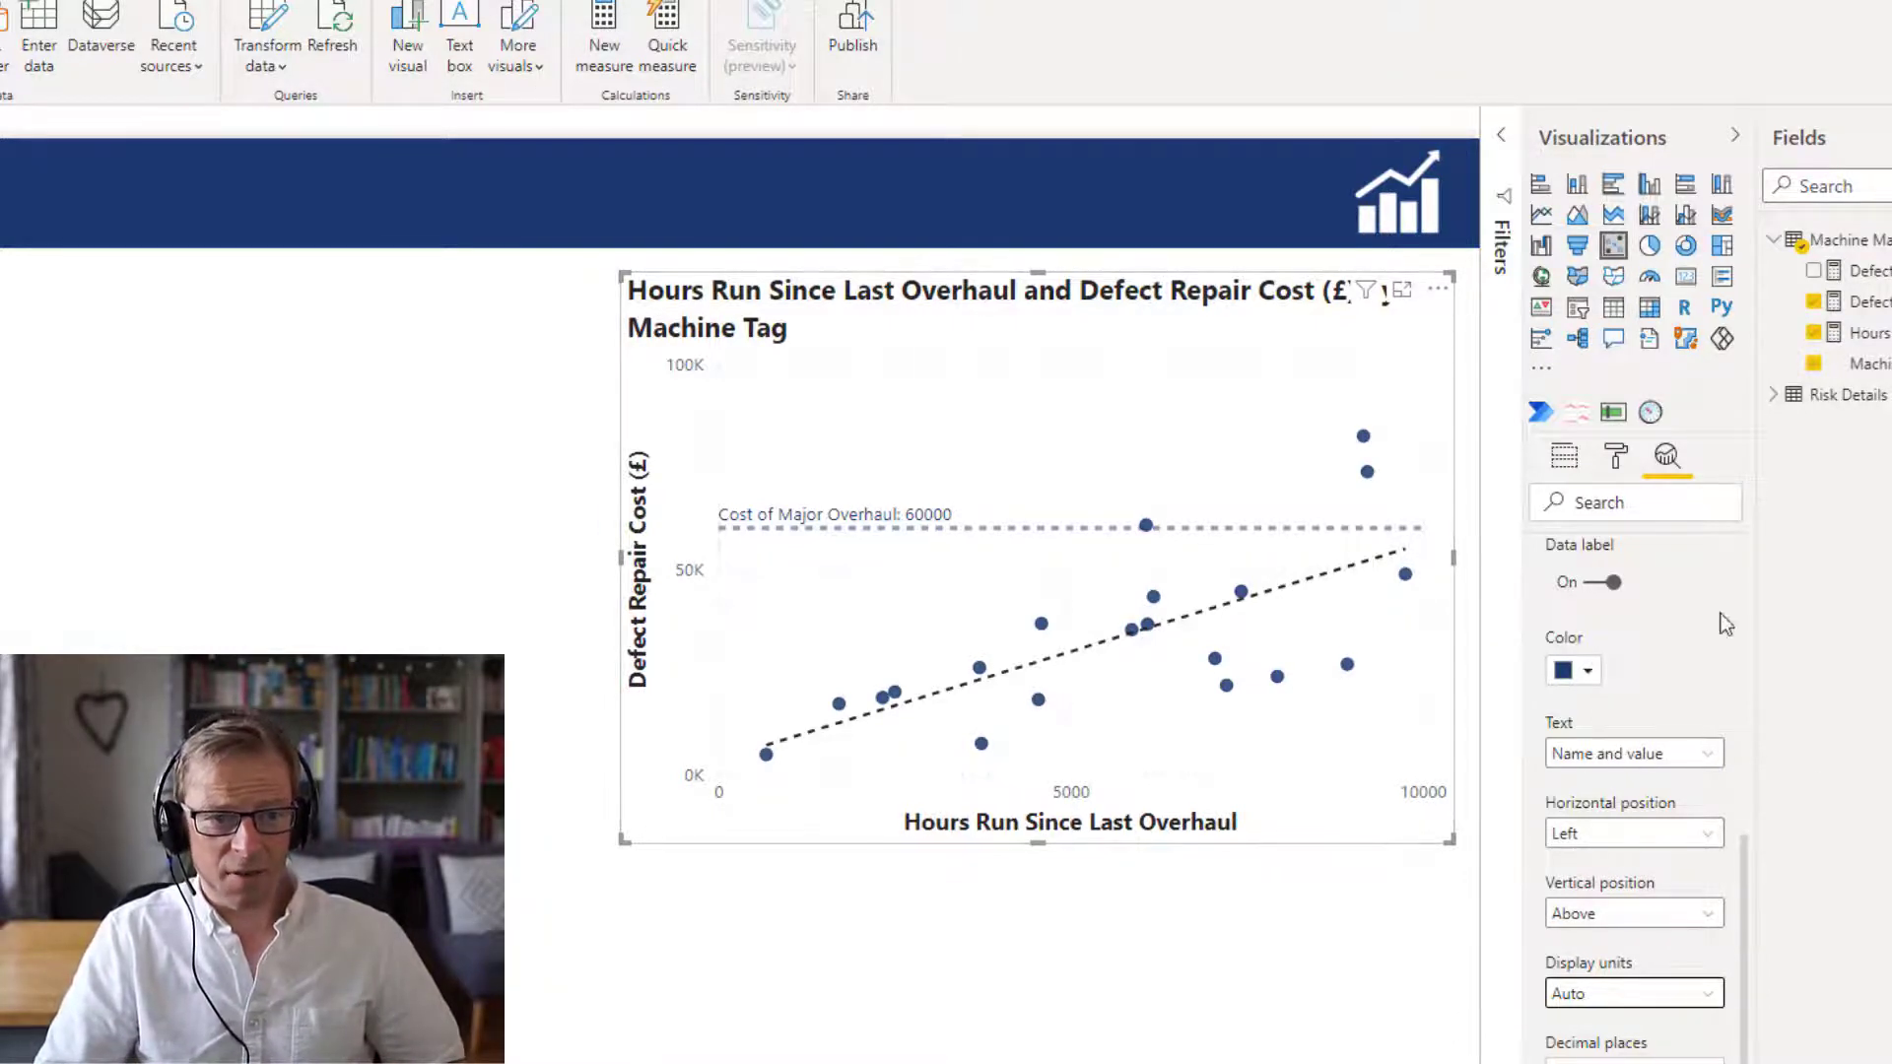
# Append '(£)' to the constant line name, making it 'Cost of Major Overhaul (£)'.
pyautogui.moveTo(1746, 967); pyautogui.dragTo(1765, 694)
pyautogui.scroll(1, 1688, 685)
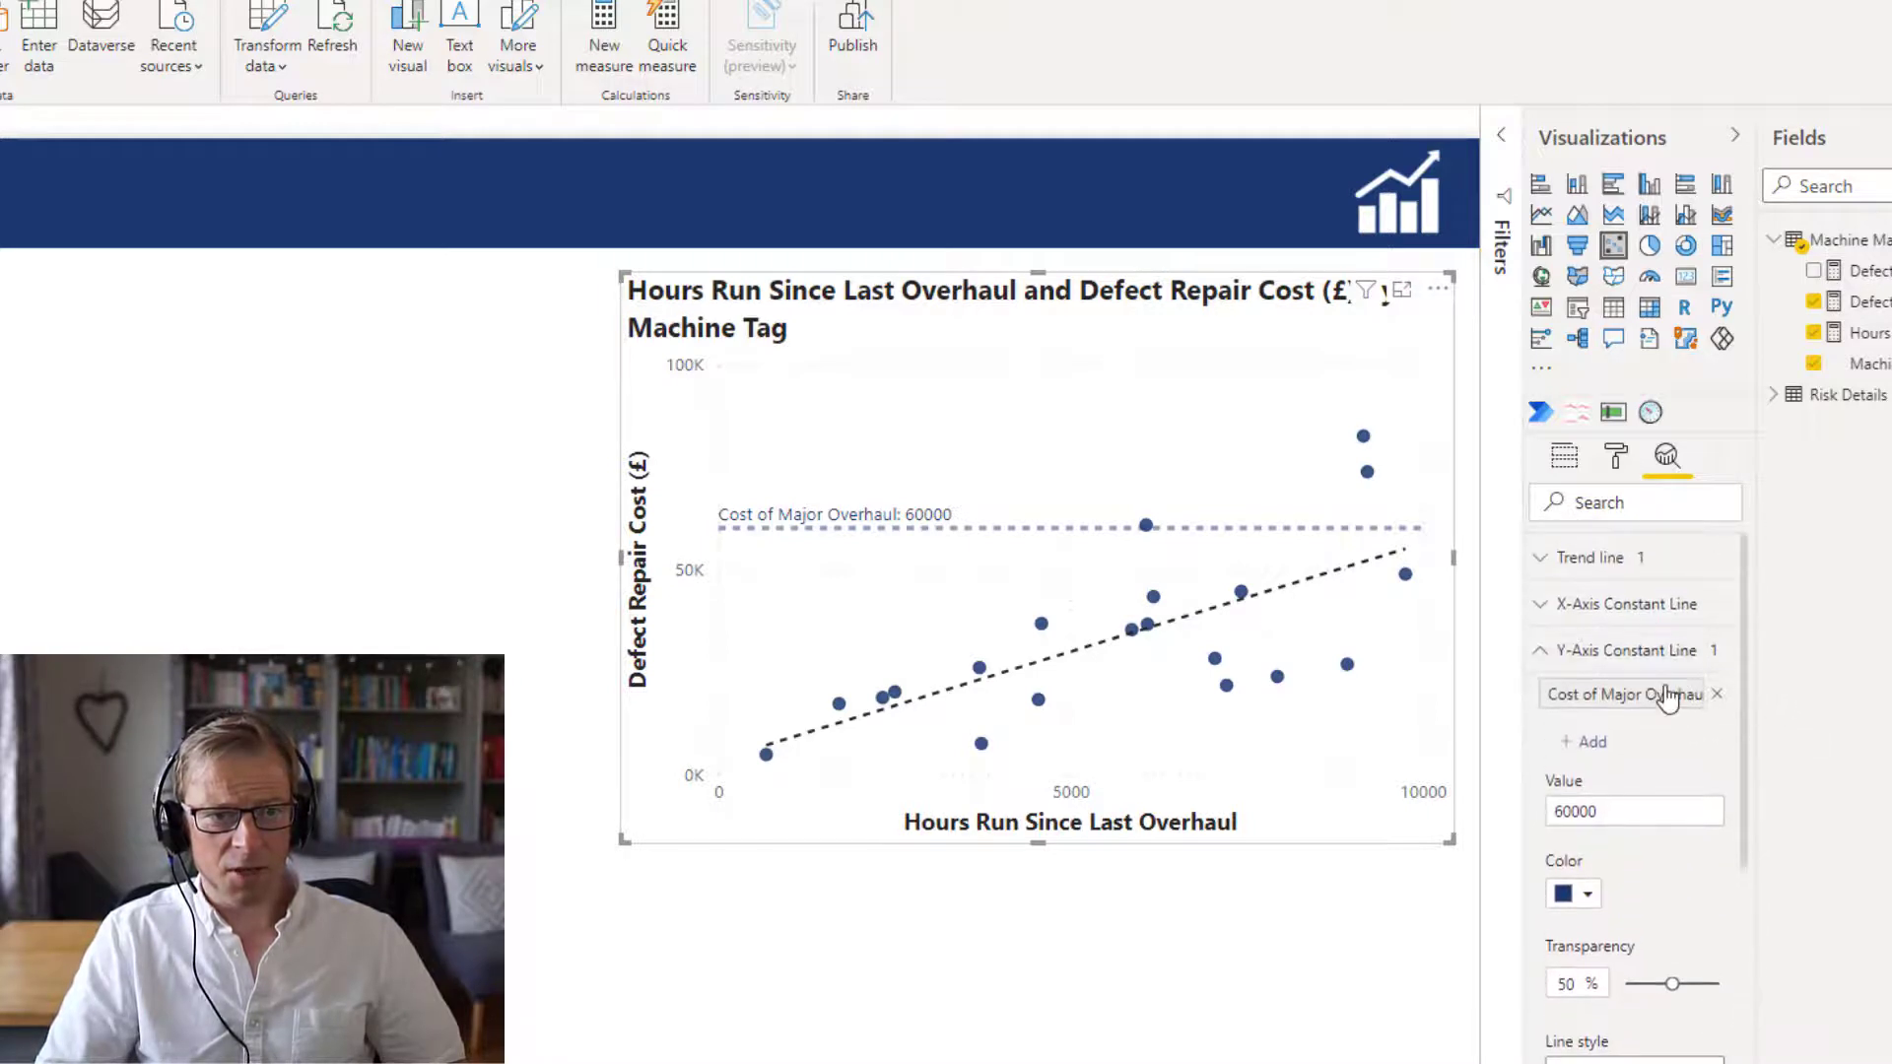
pyautogui.click(1687, 698)
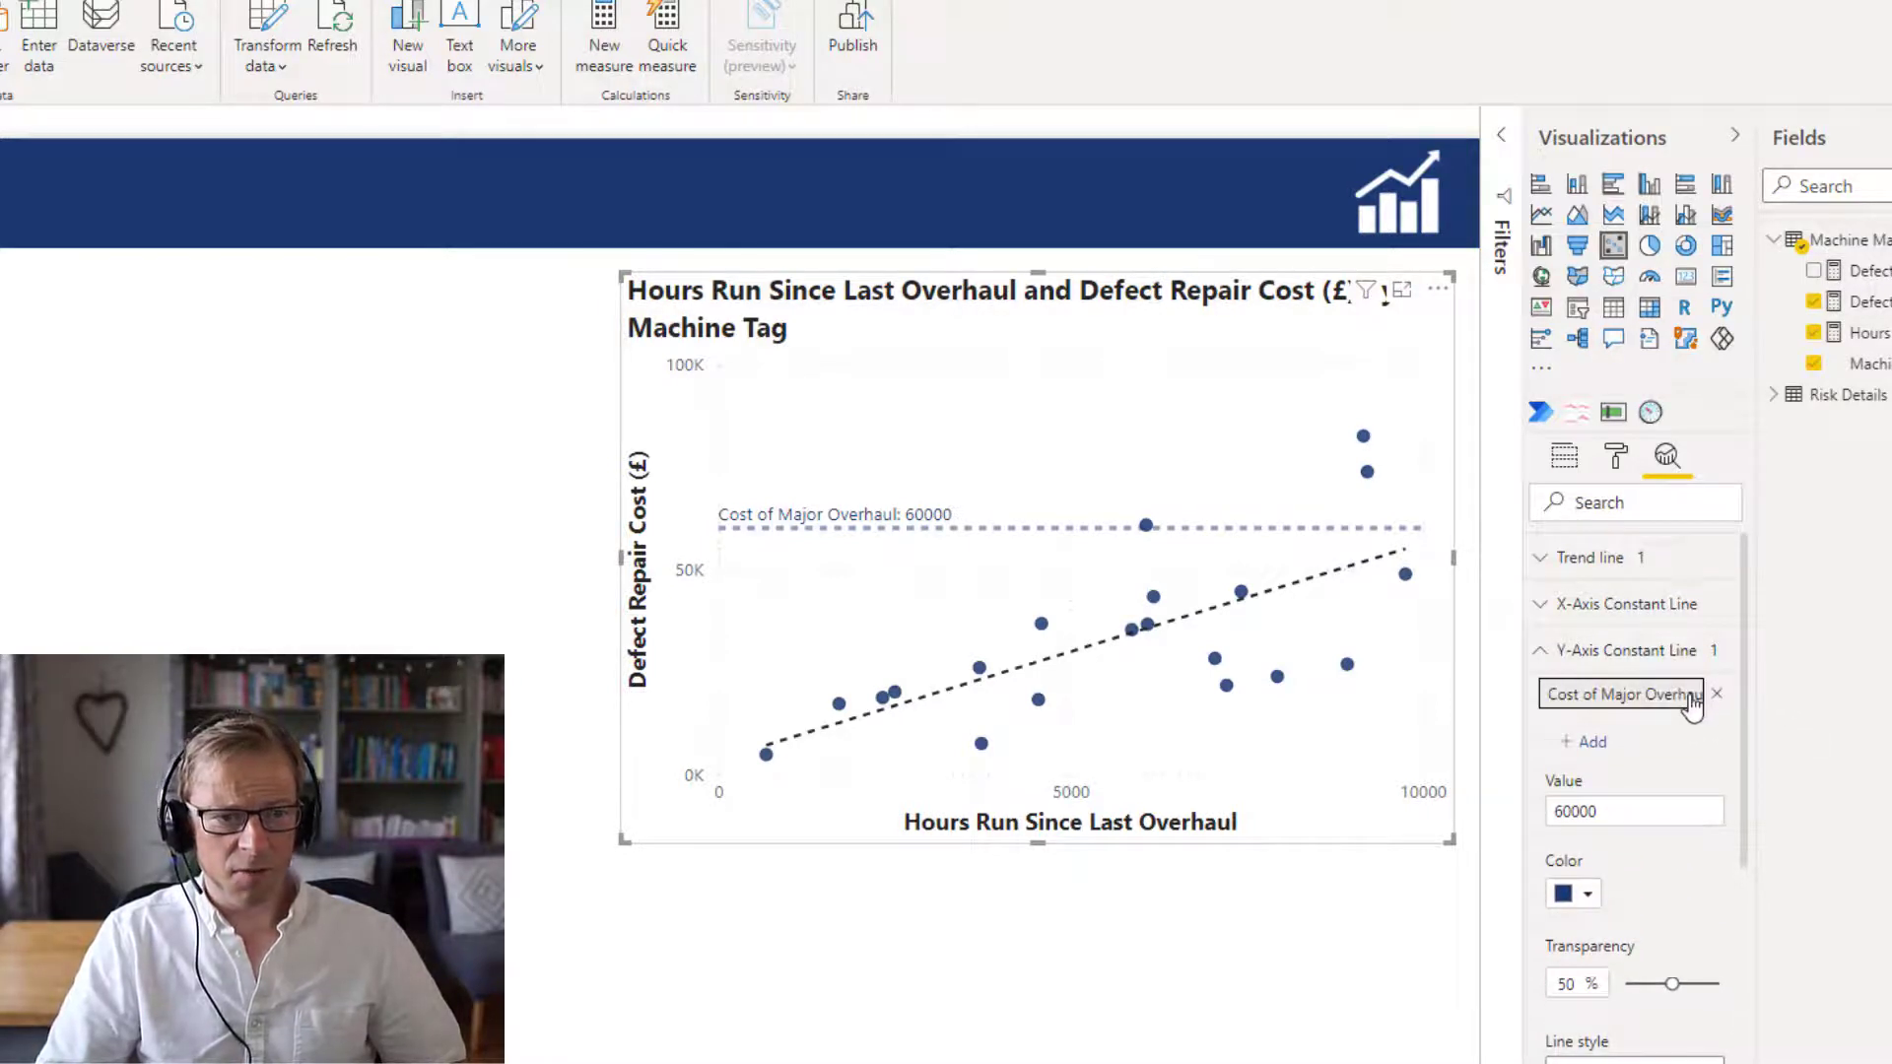
pyautogui.hotkey('ctrl', 'a')
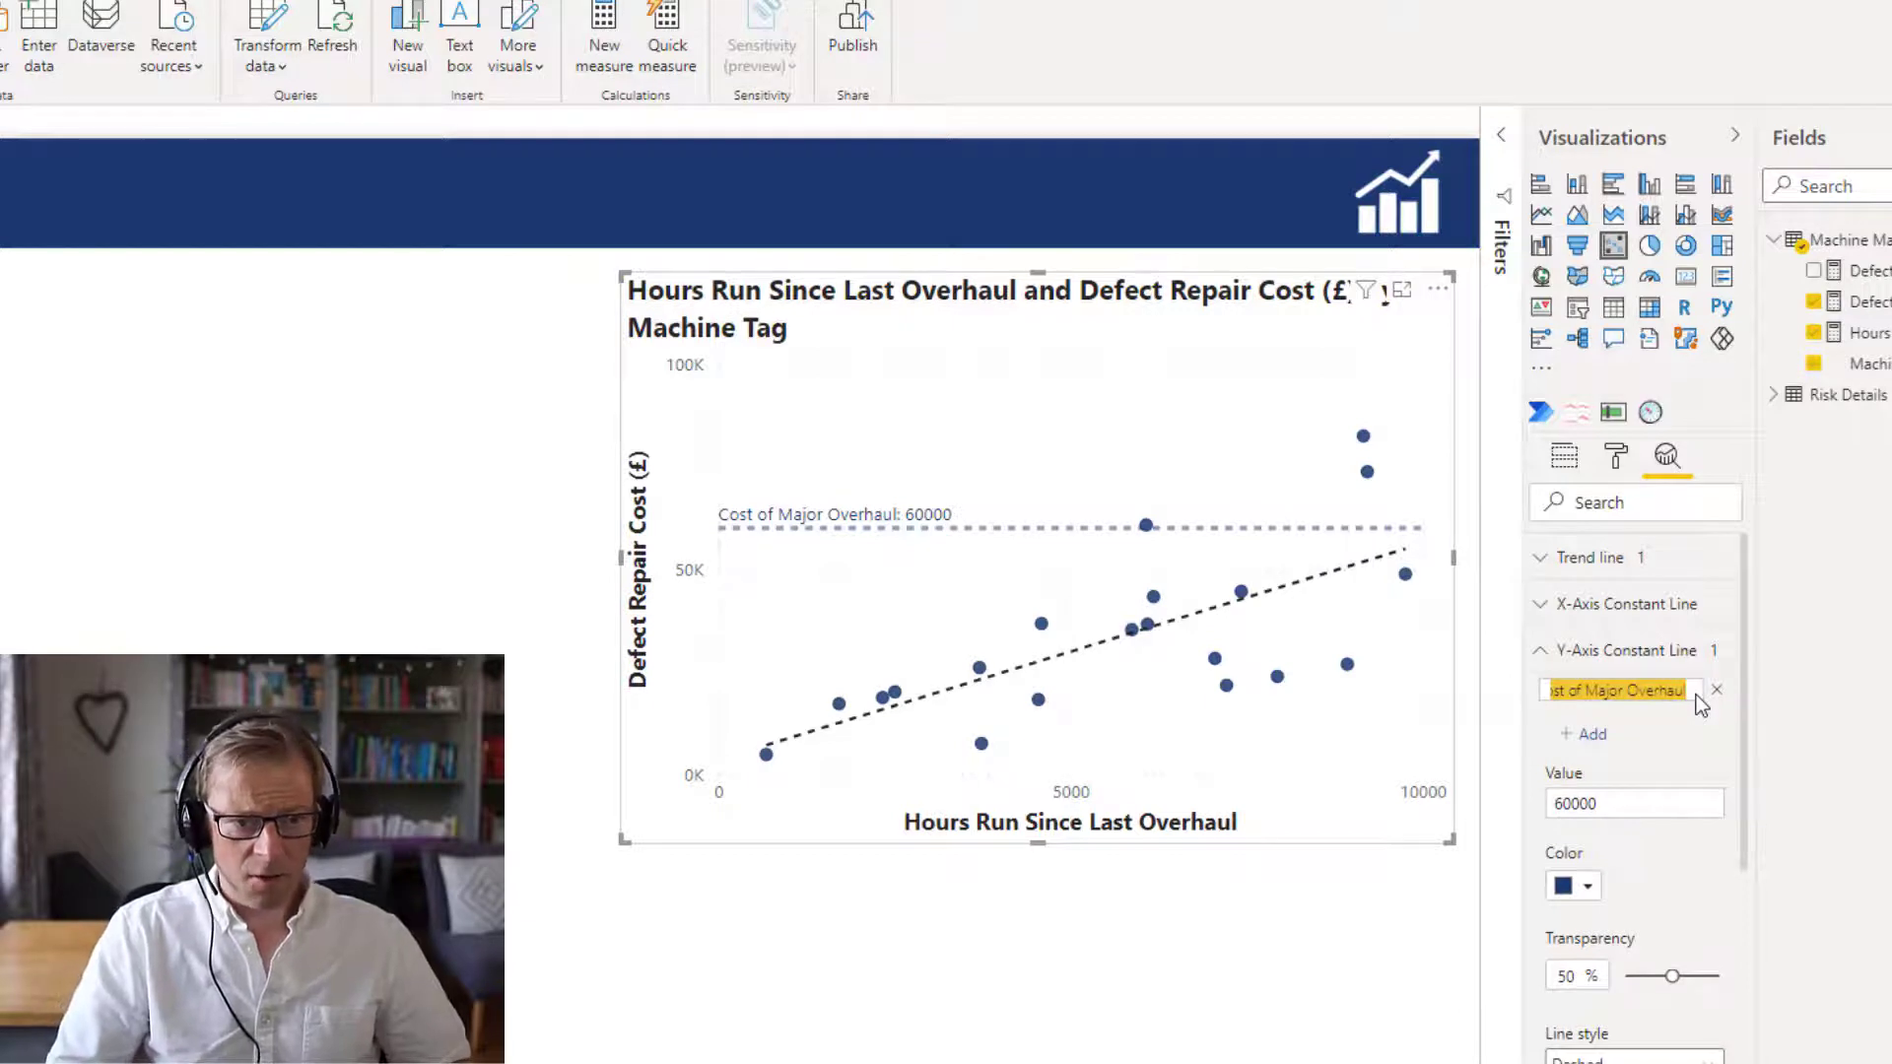
pyautogui.press('End')
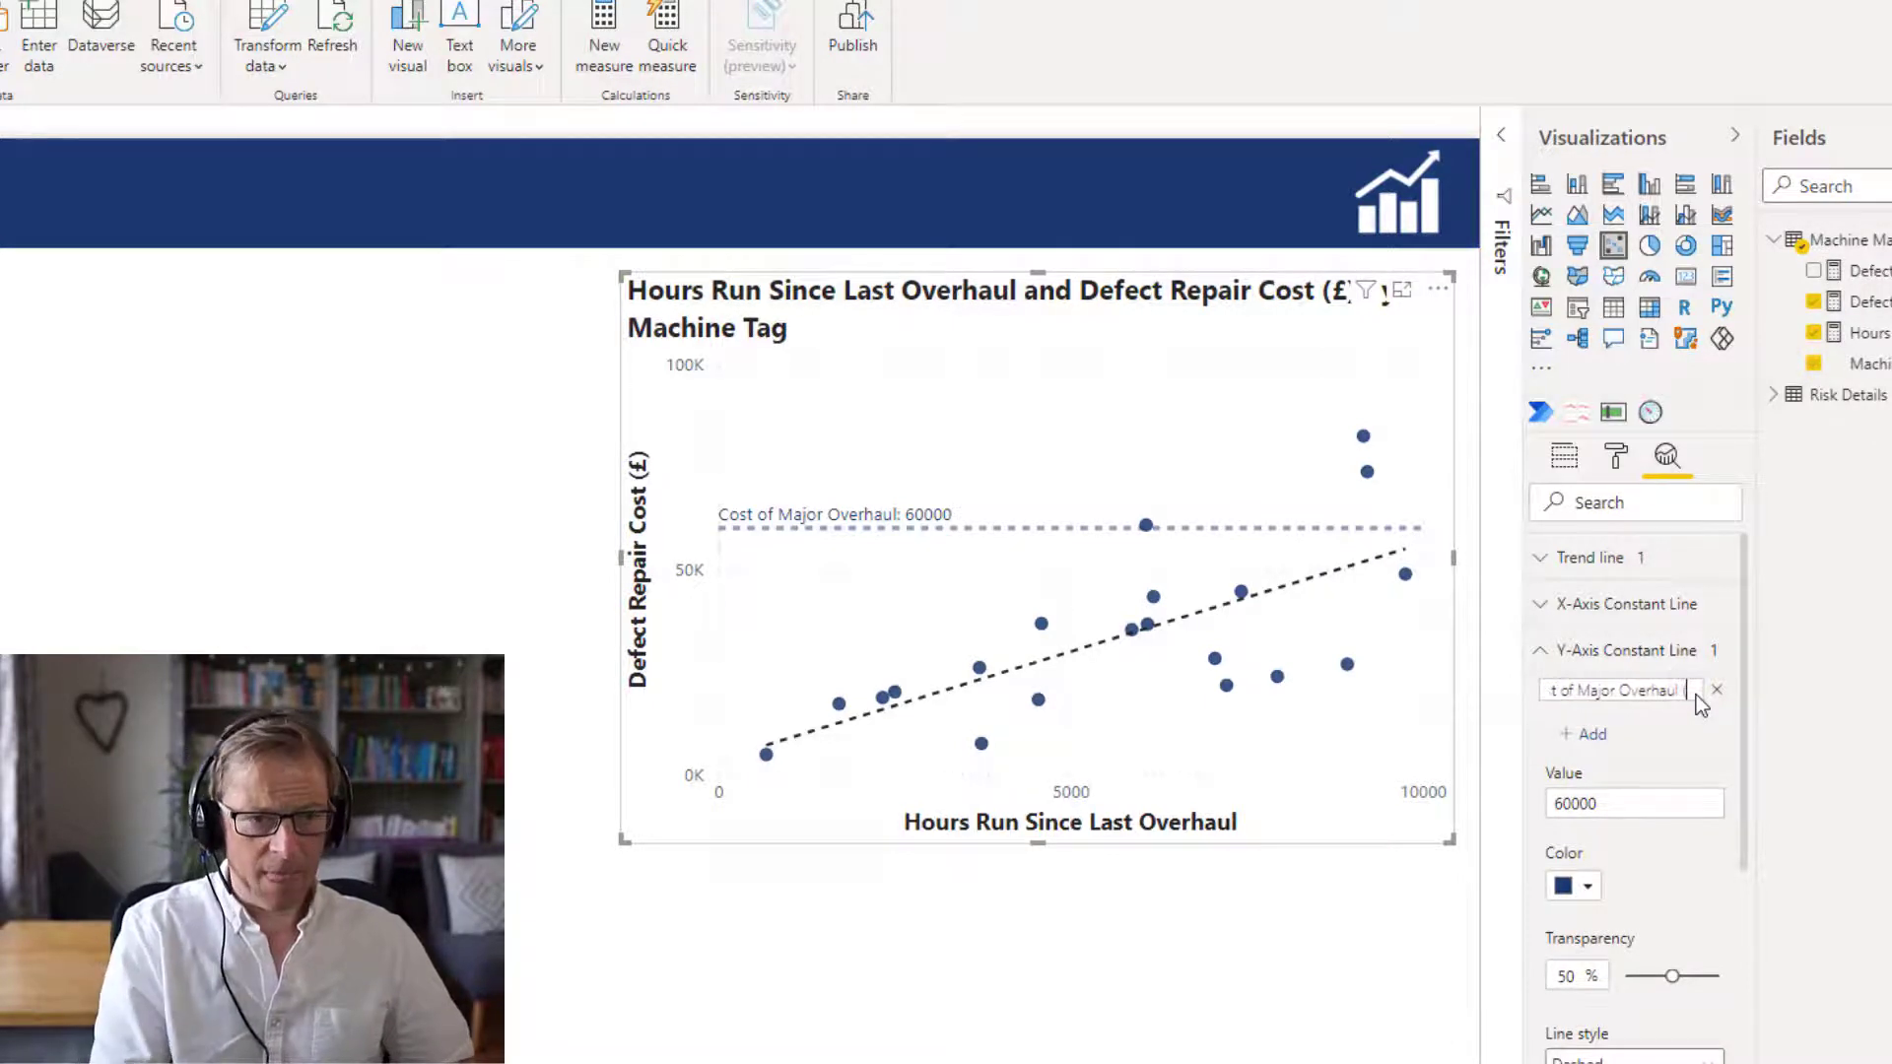
pyautogui.write('(£)')
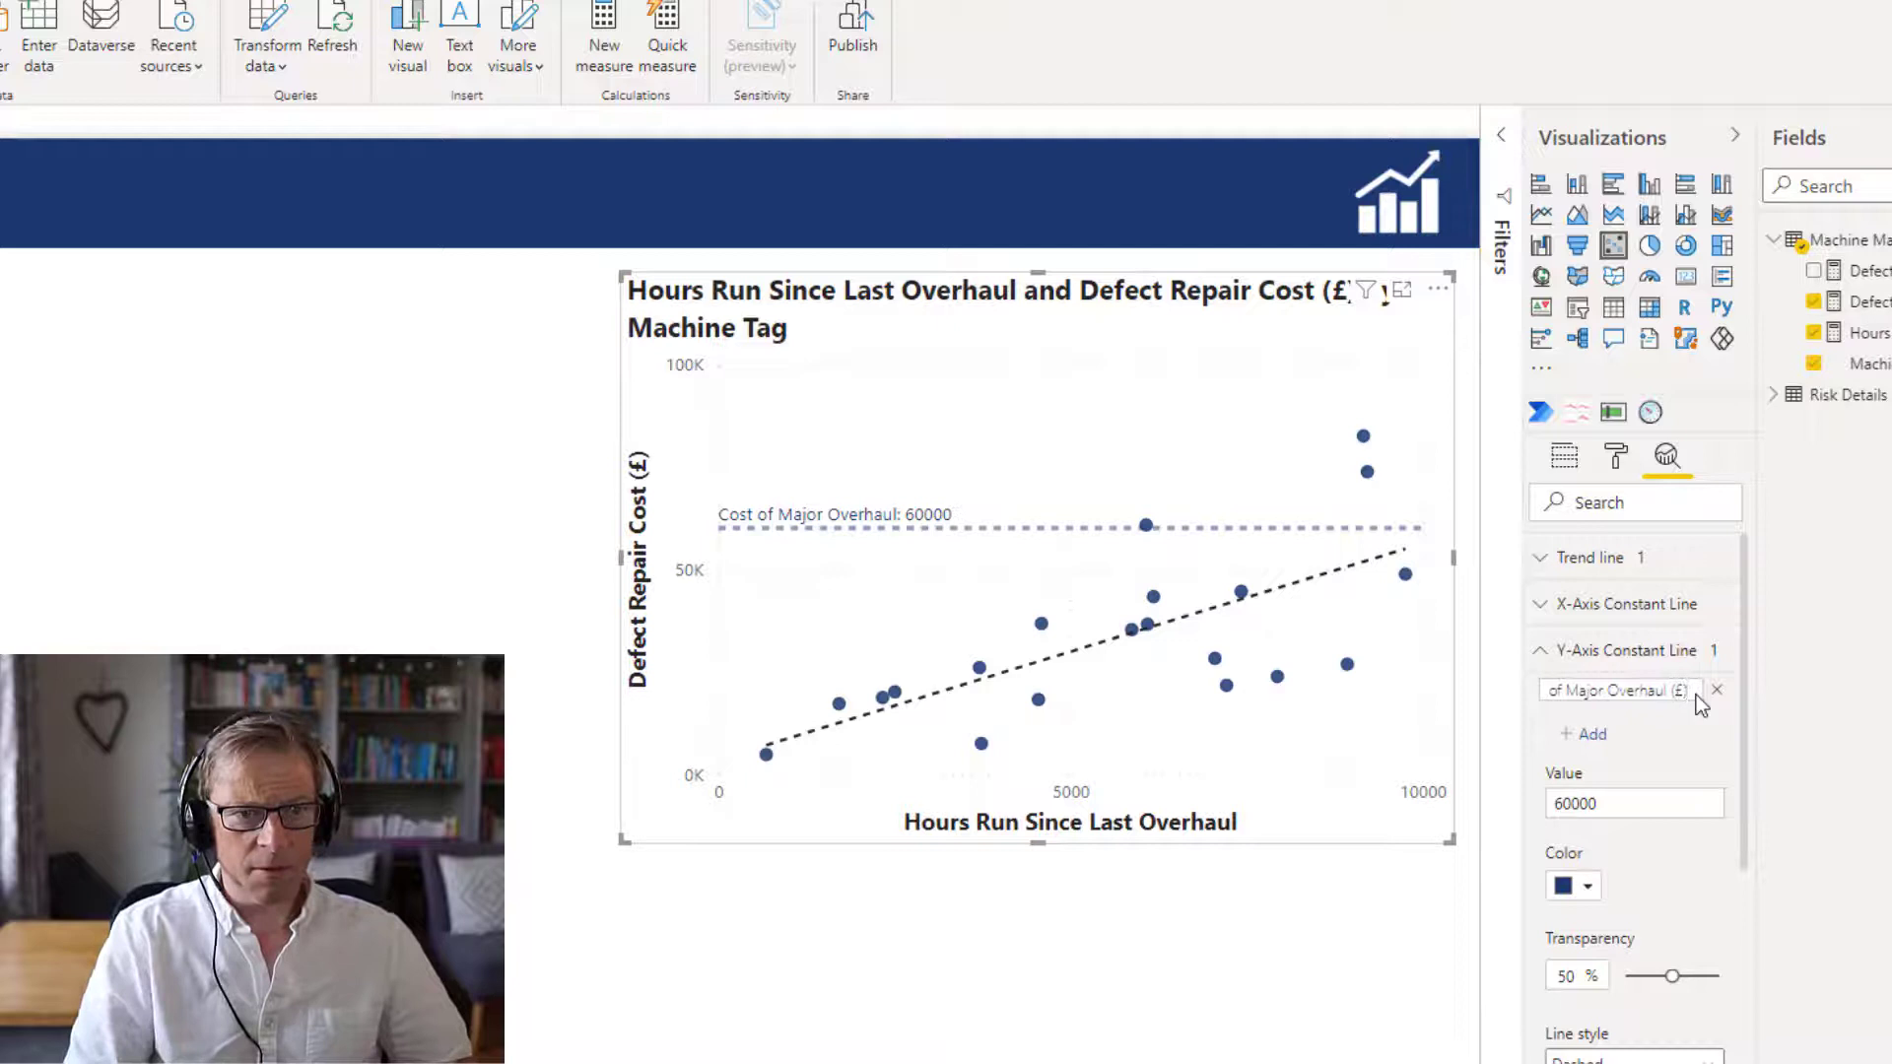
pyautogui.press('Return')
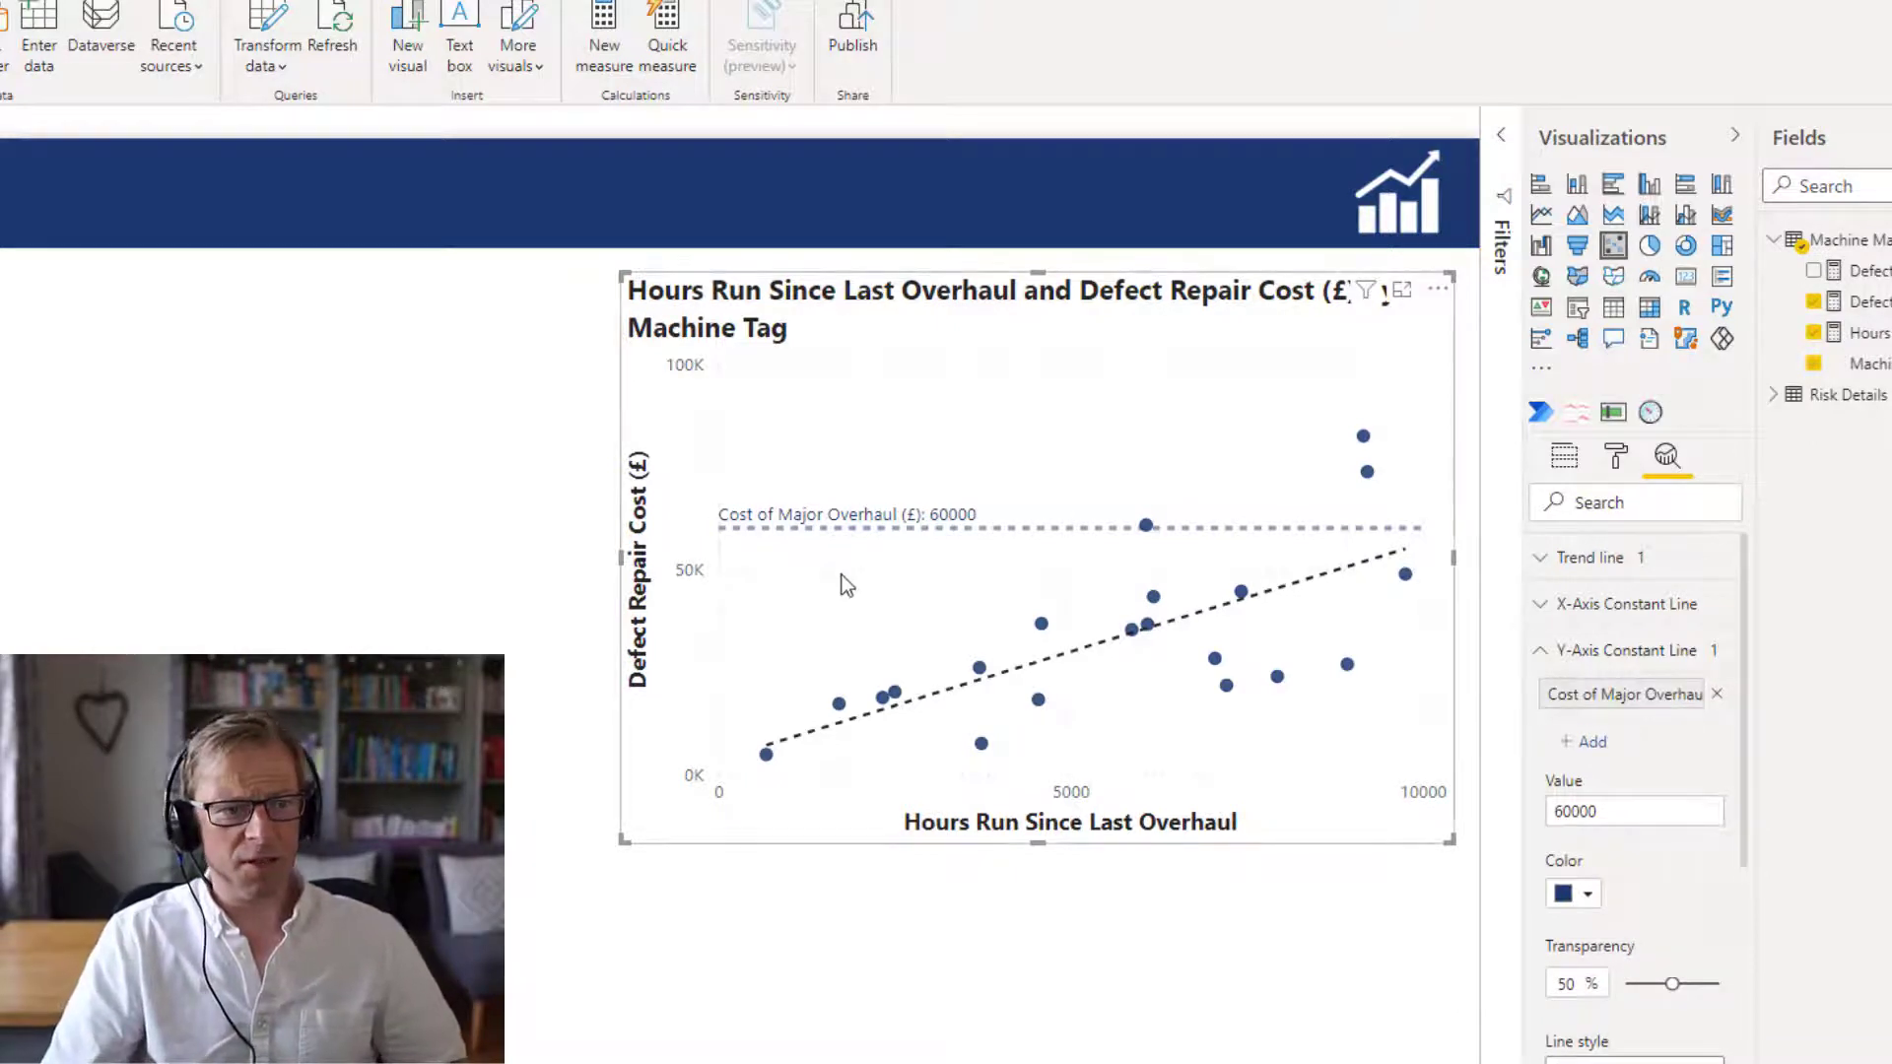
# Add an x-axis constant line named 'Service Interval' with value 7000.
pyautogui.click(1543, 658)
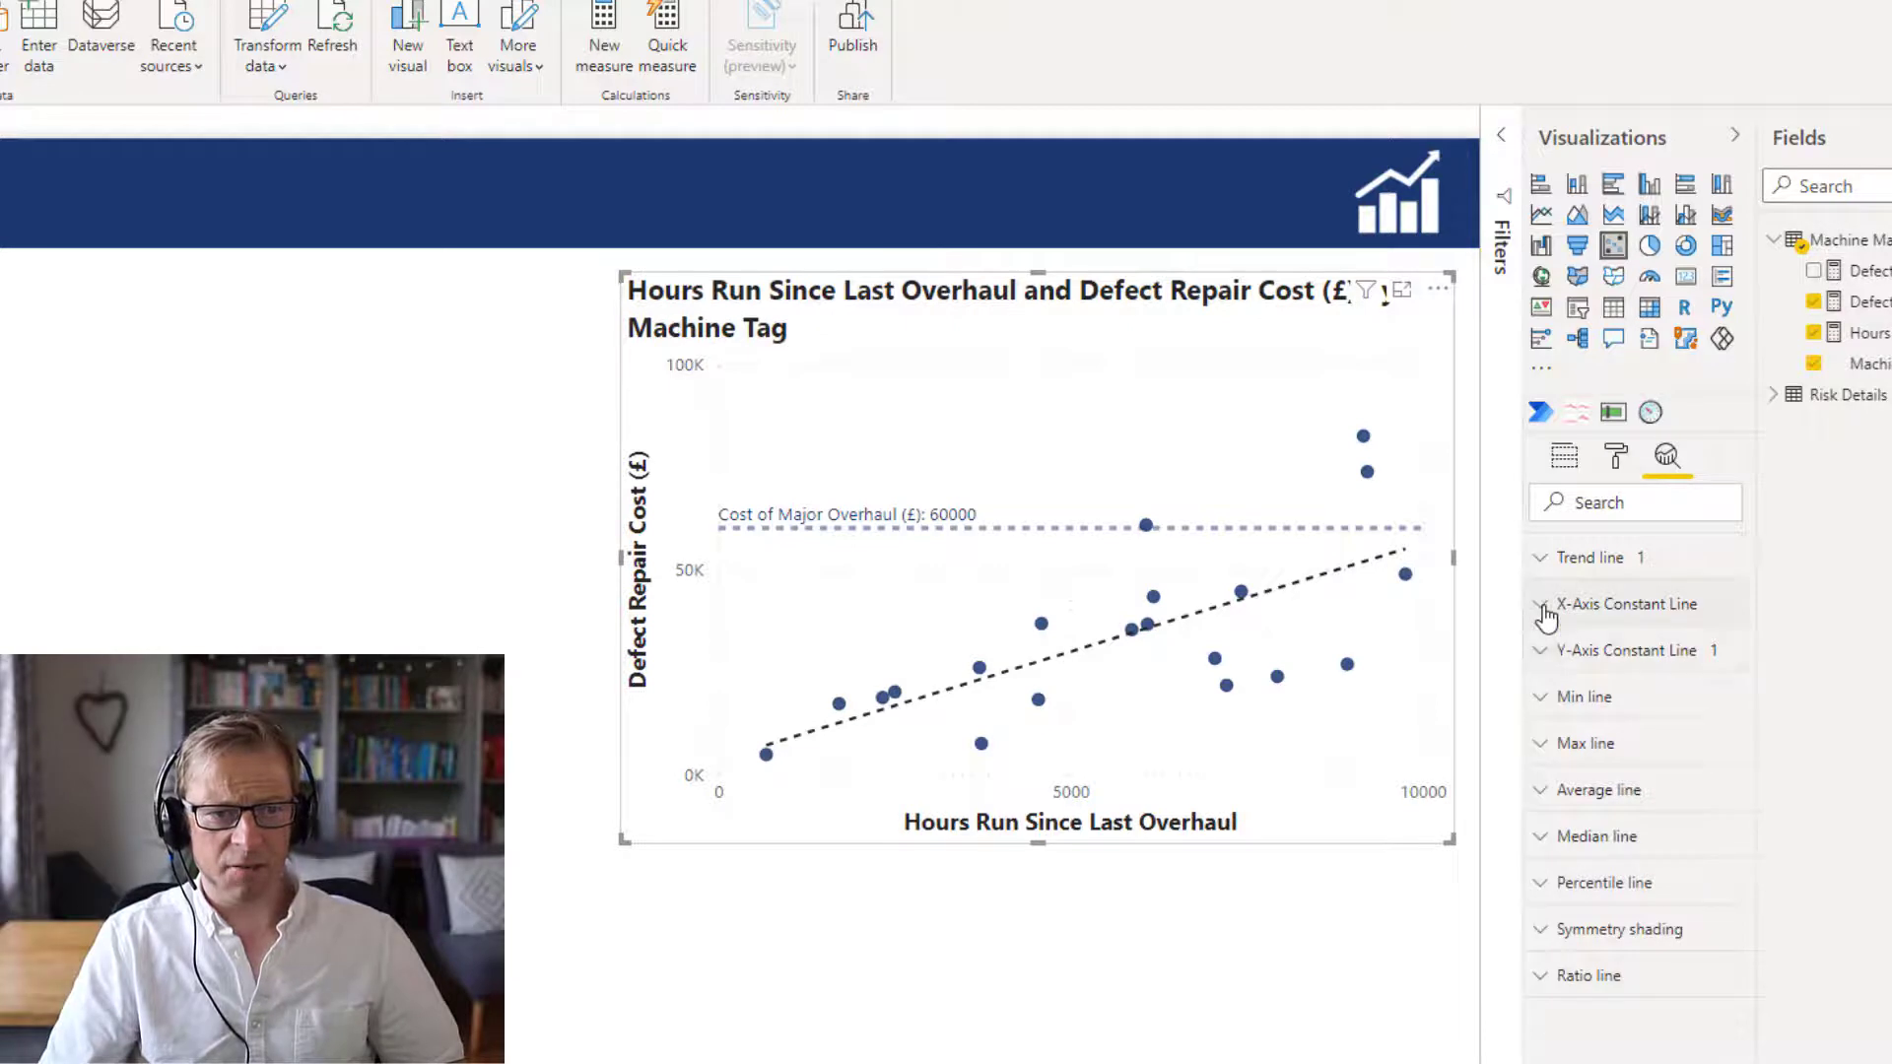
pyautogui.click(1545, 605)
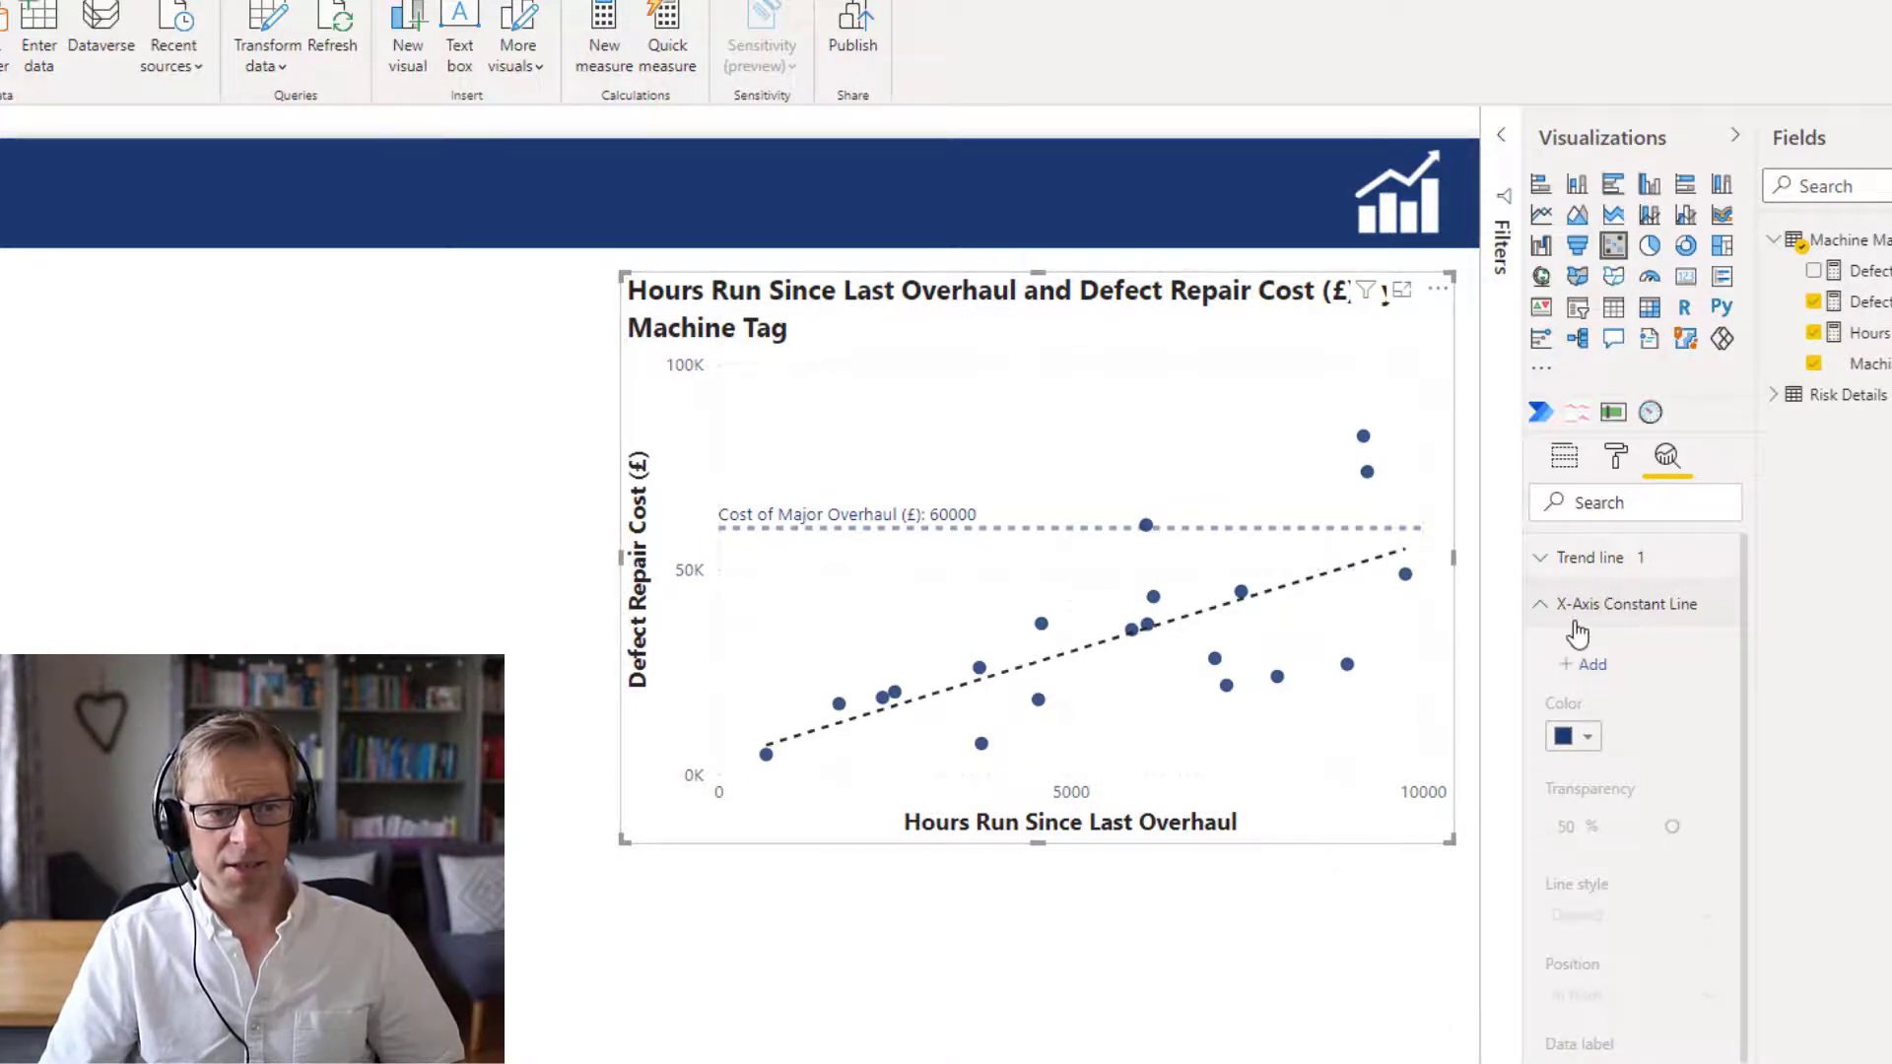
pyautogui.click(1589, 666)
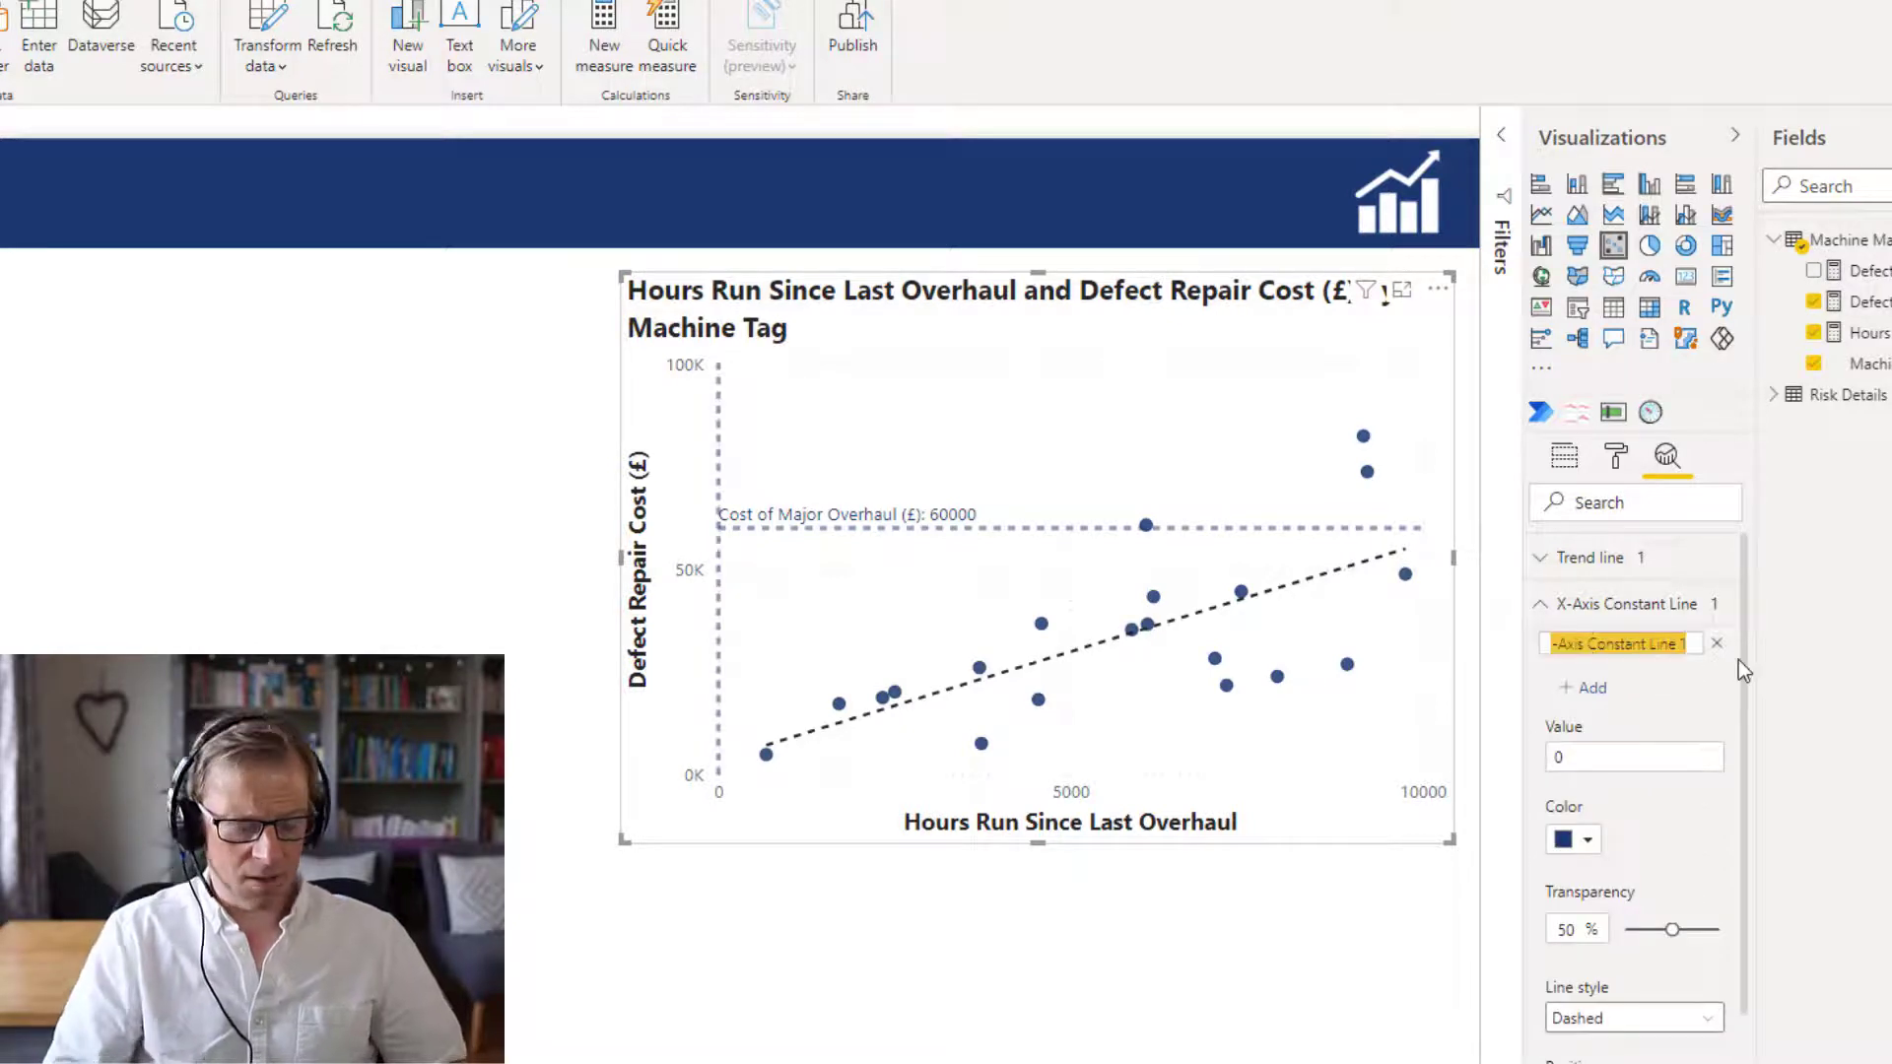
pyautogui.write('RE')
pyautogui.press('BackSpace')
pyautogui.press('BackSpace')
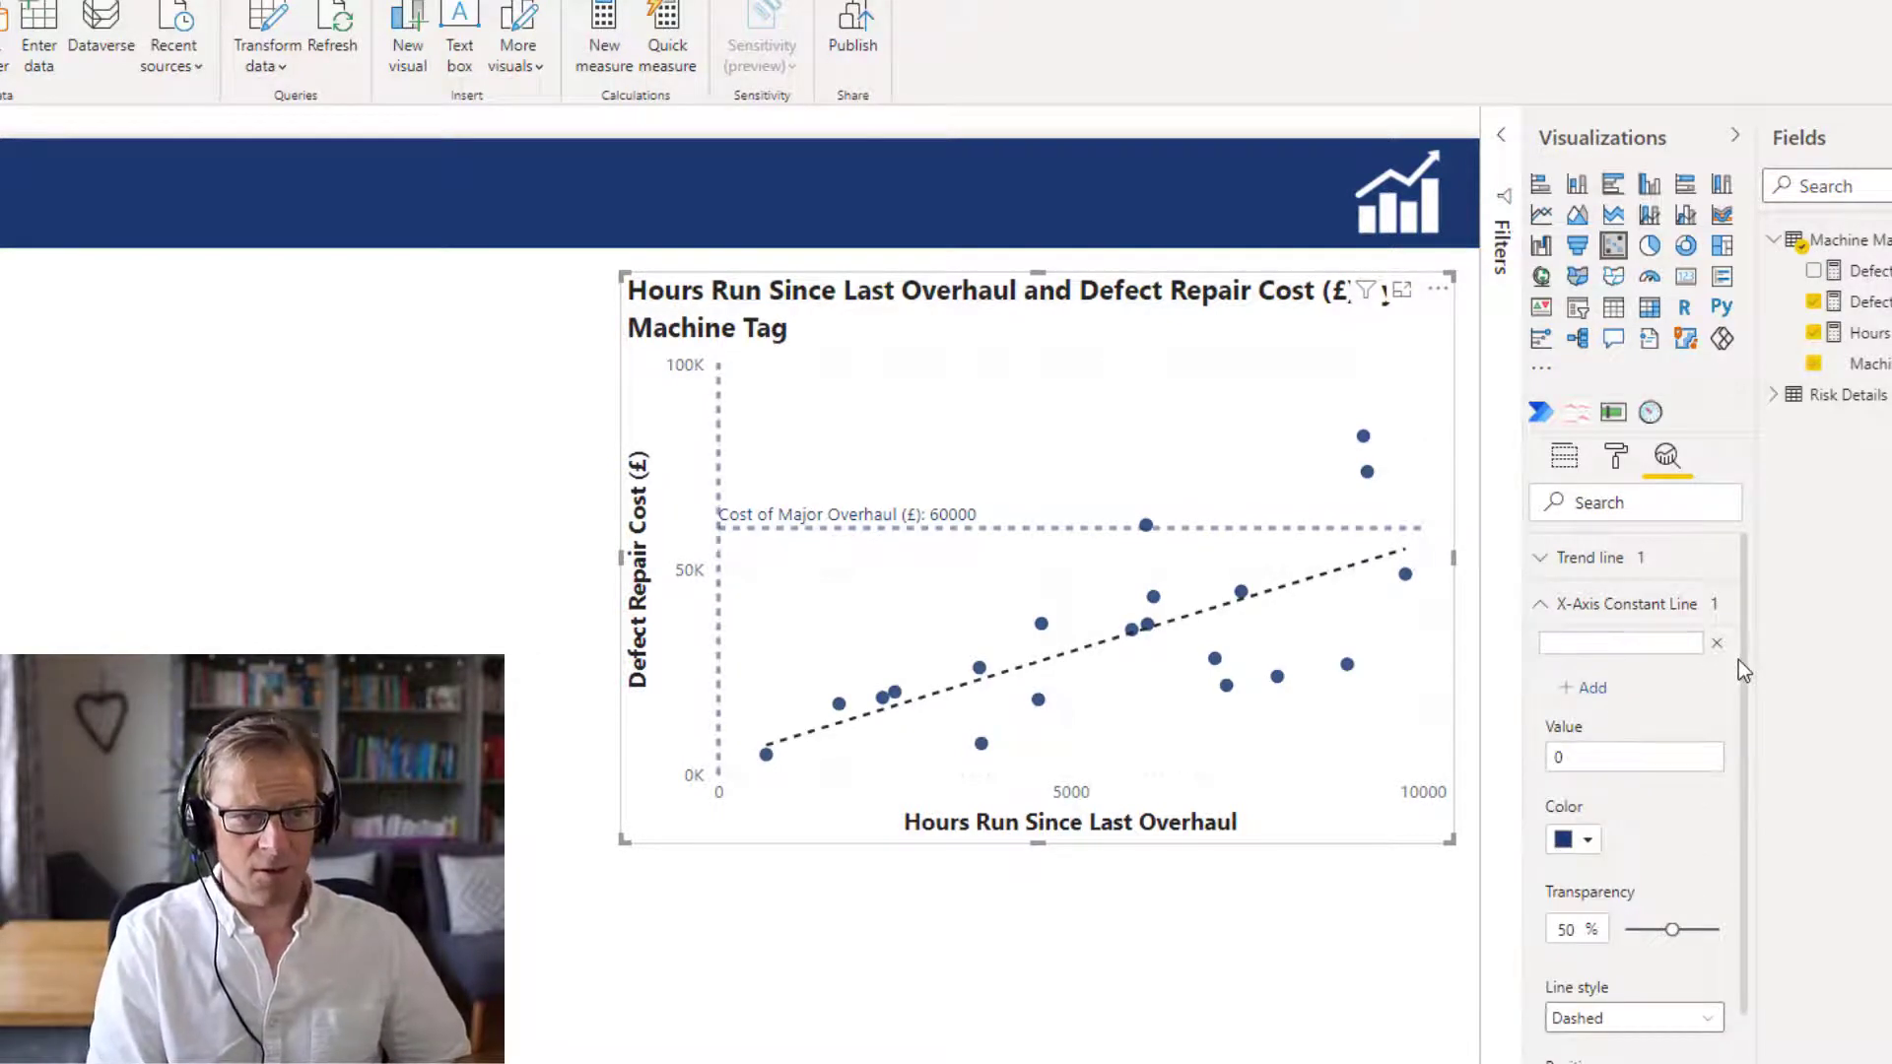
pyautogui.write('Service Int')
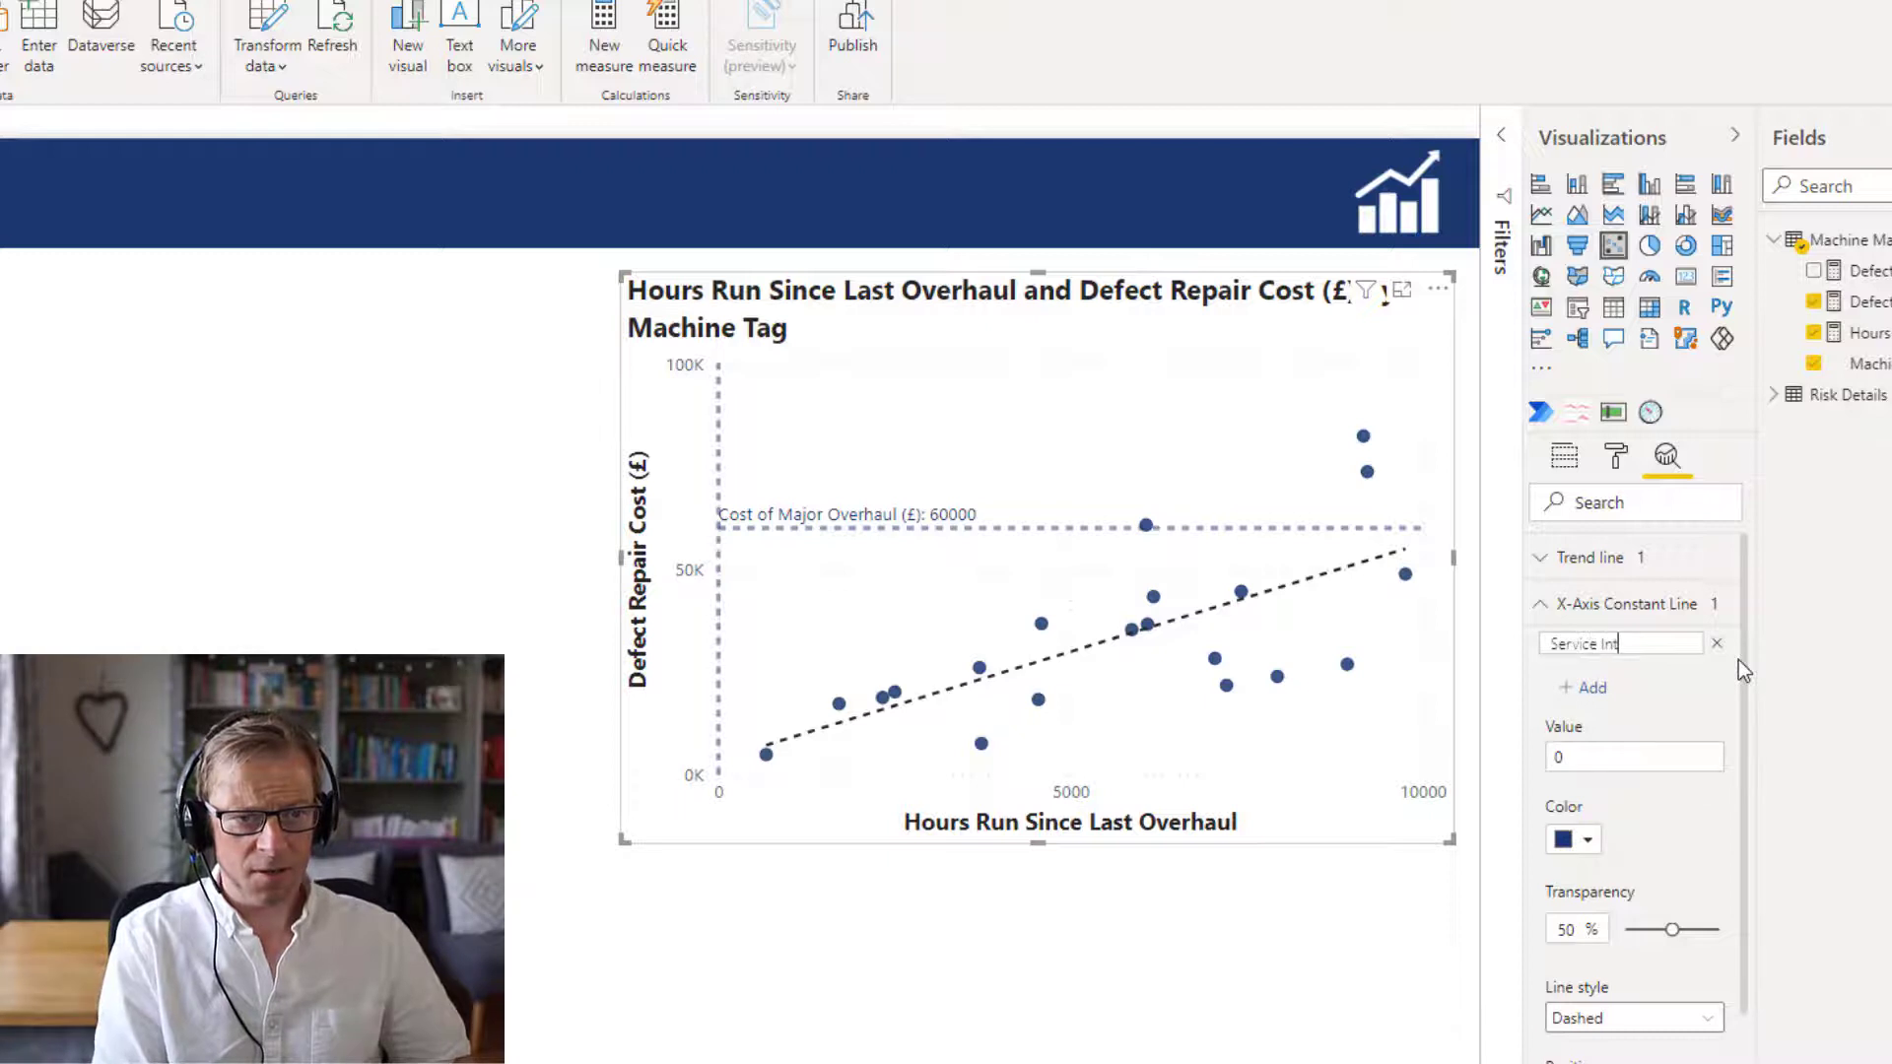
pyautogui.write('erval')
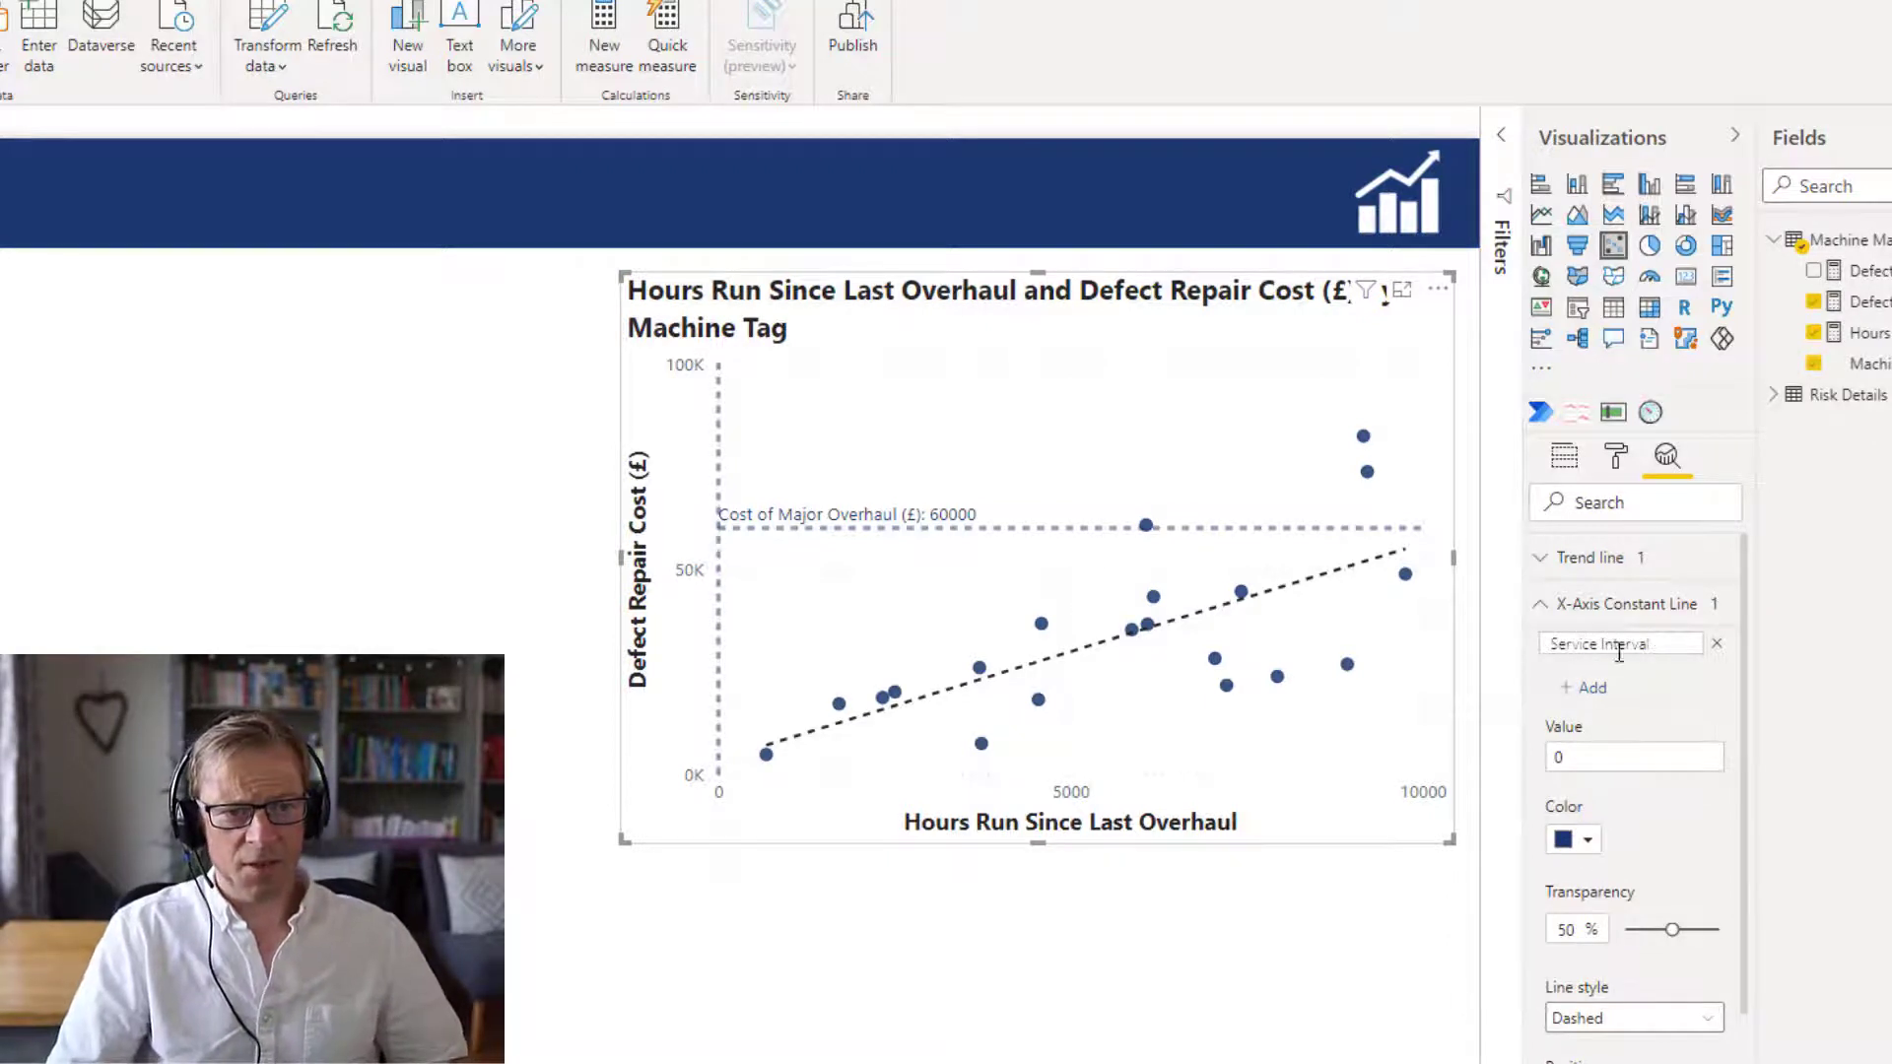
pyautogui.click(1596, 761)
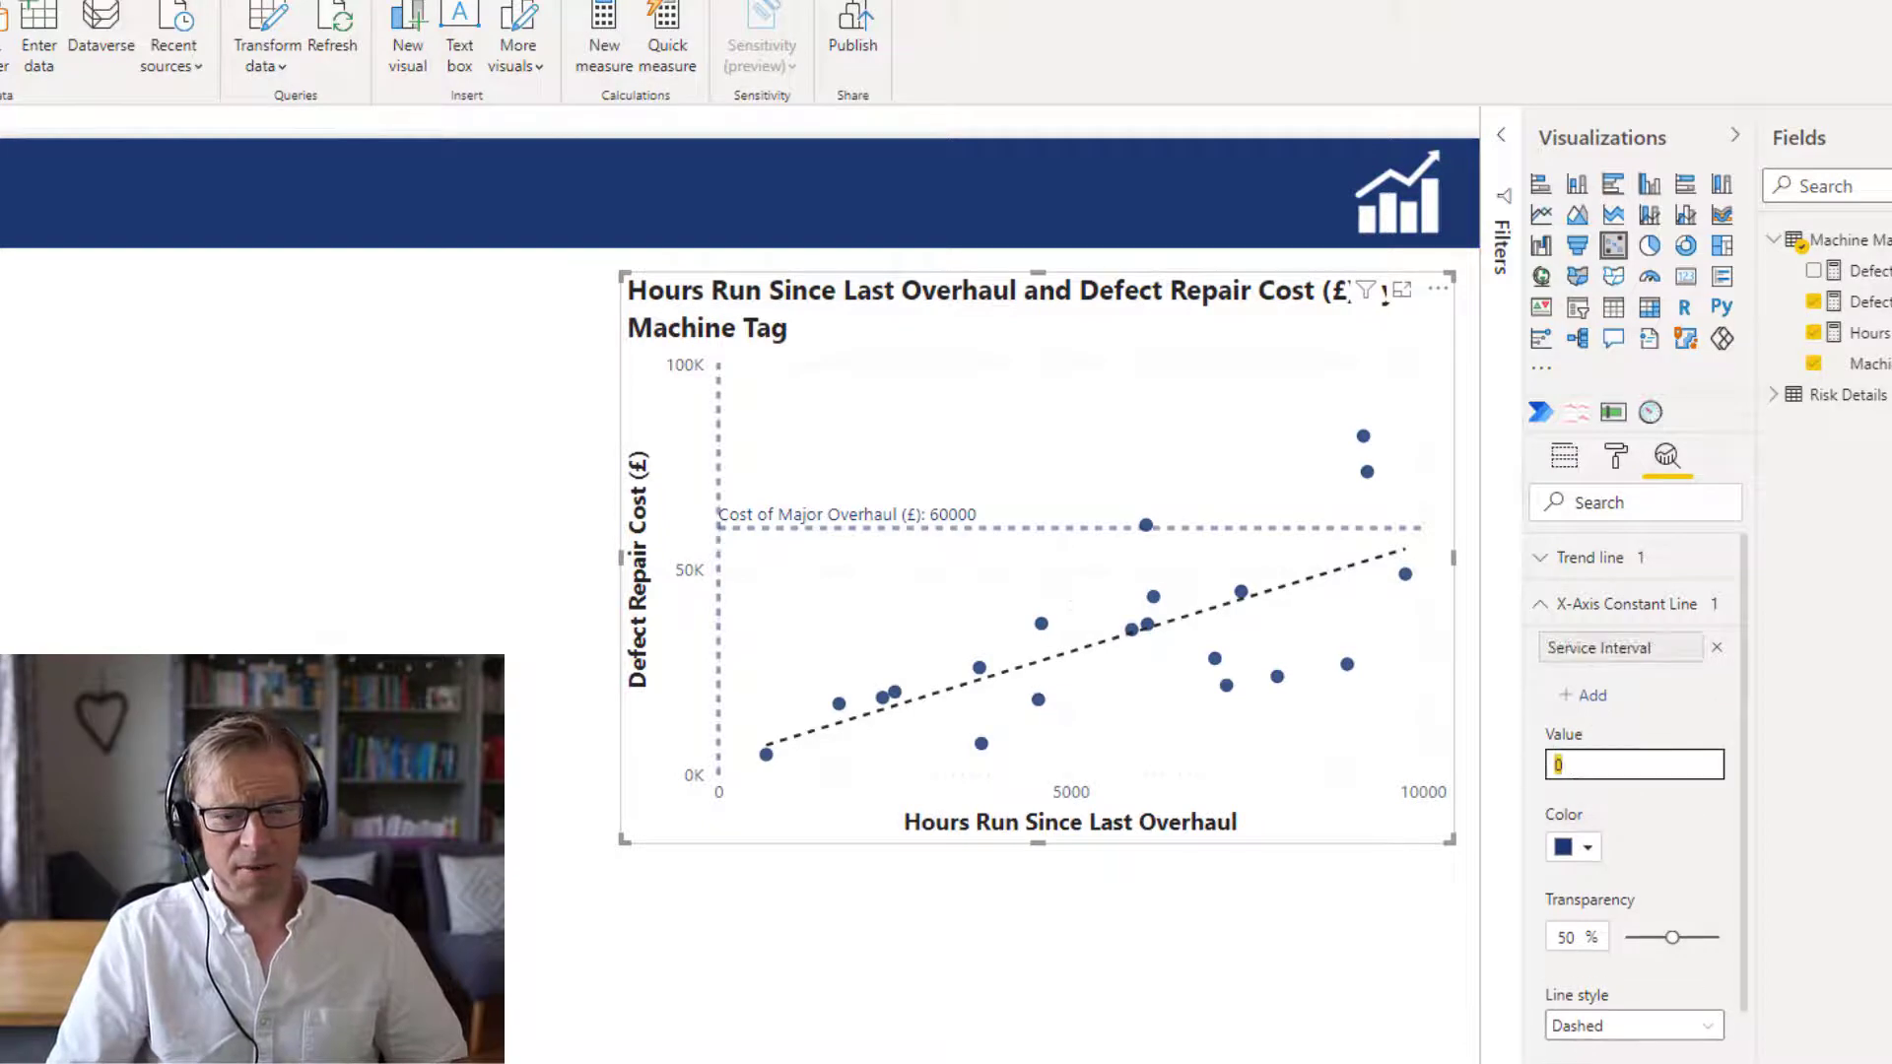
pyautogui.write('7000')
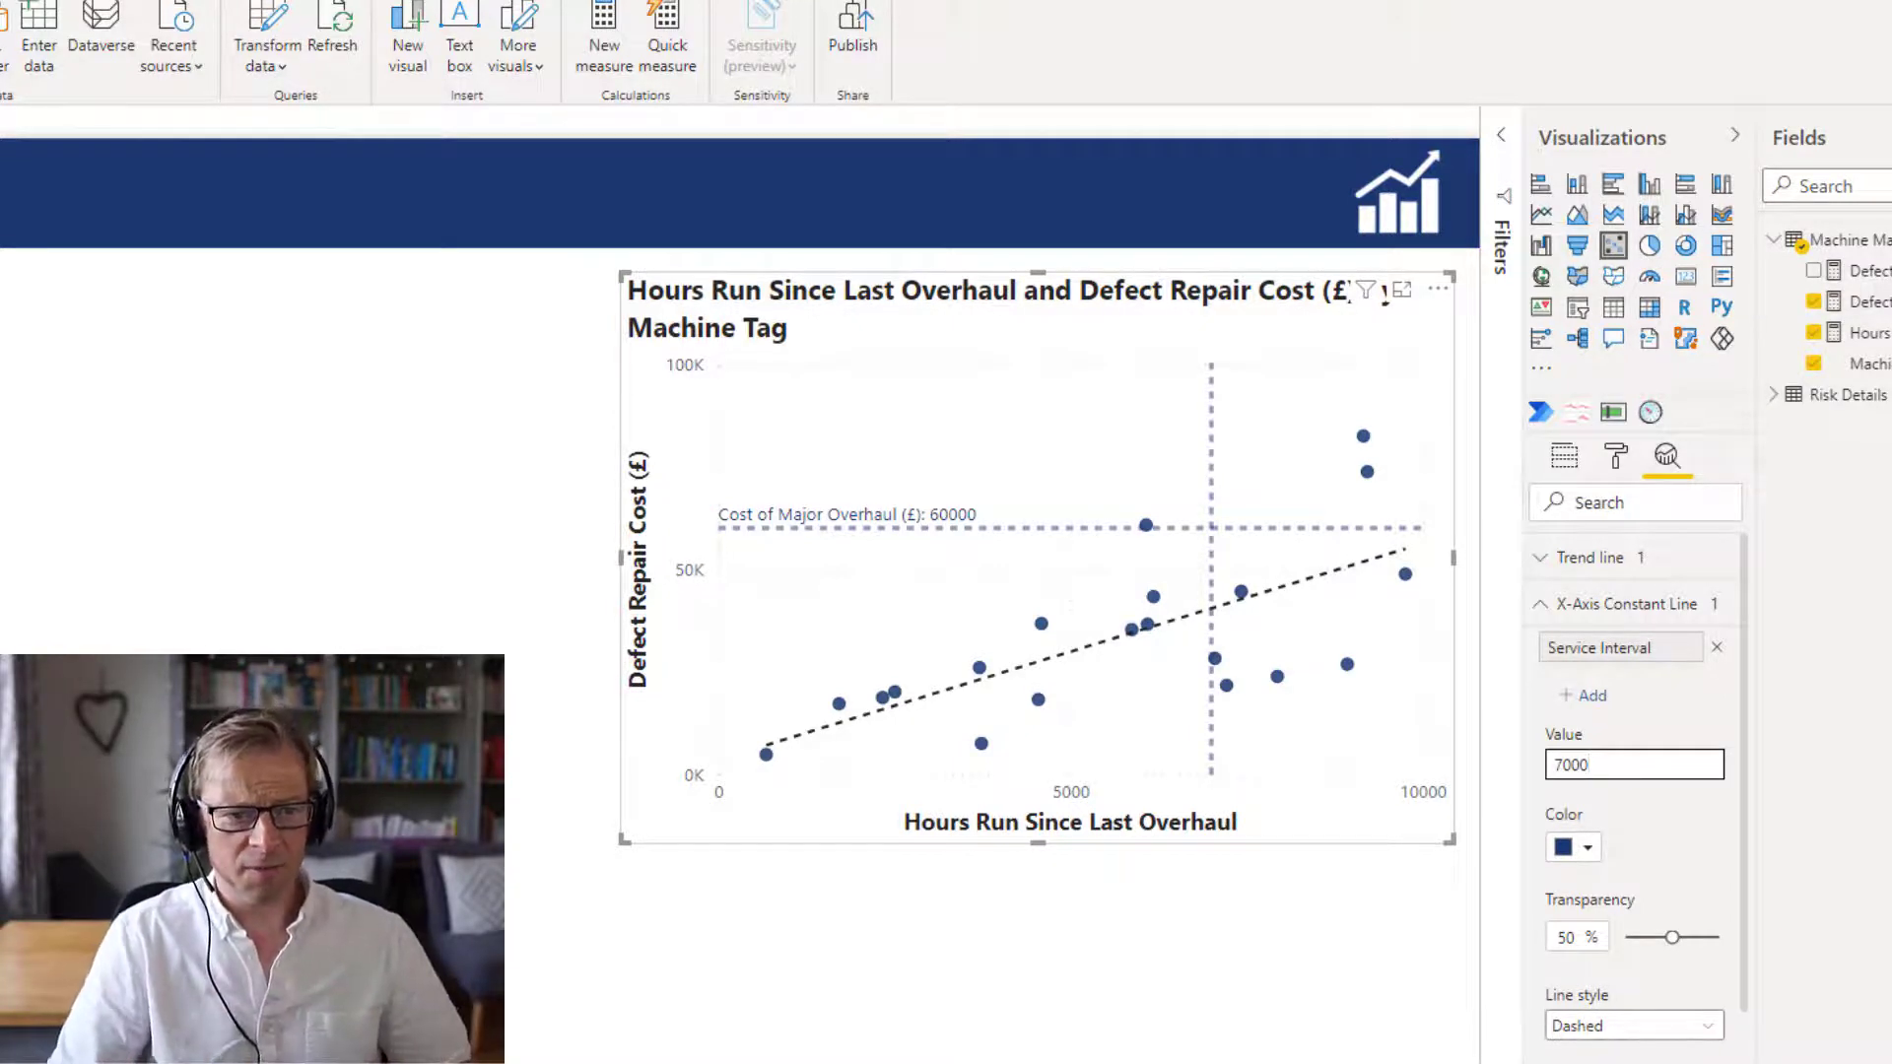
# Turn on the Service Interval line's data label so it reads 'Service Interval: 7000'.
pyautogui.click(1539, 608)
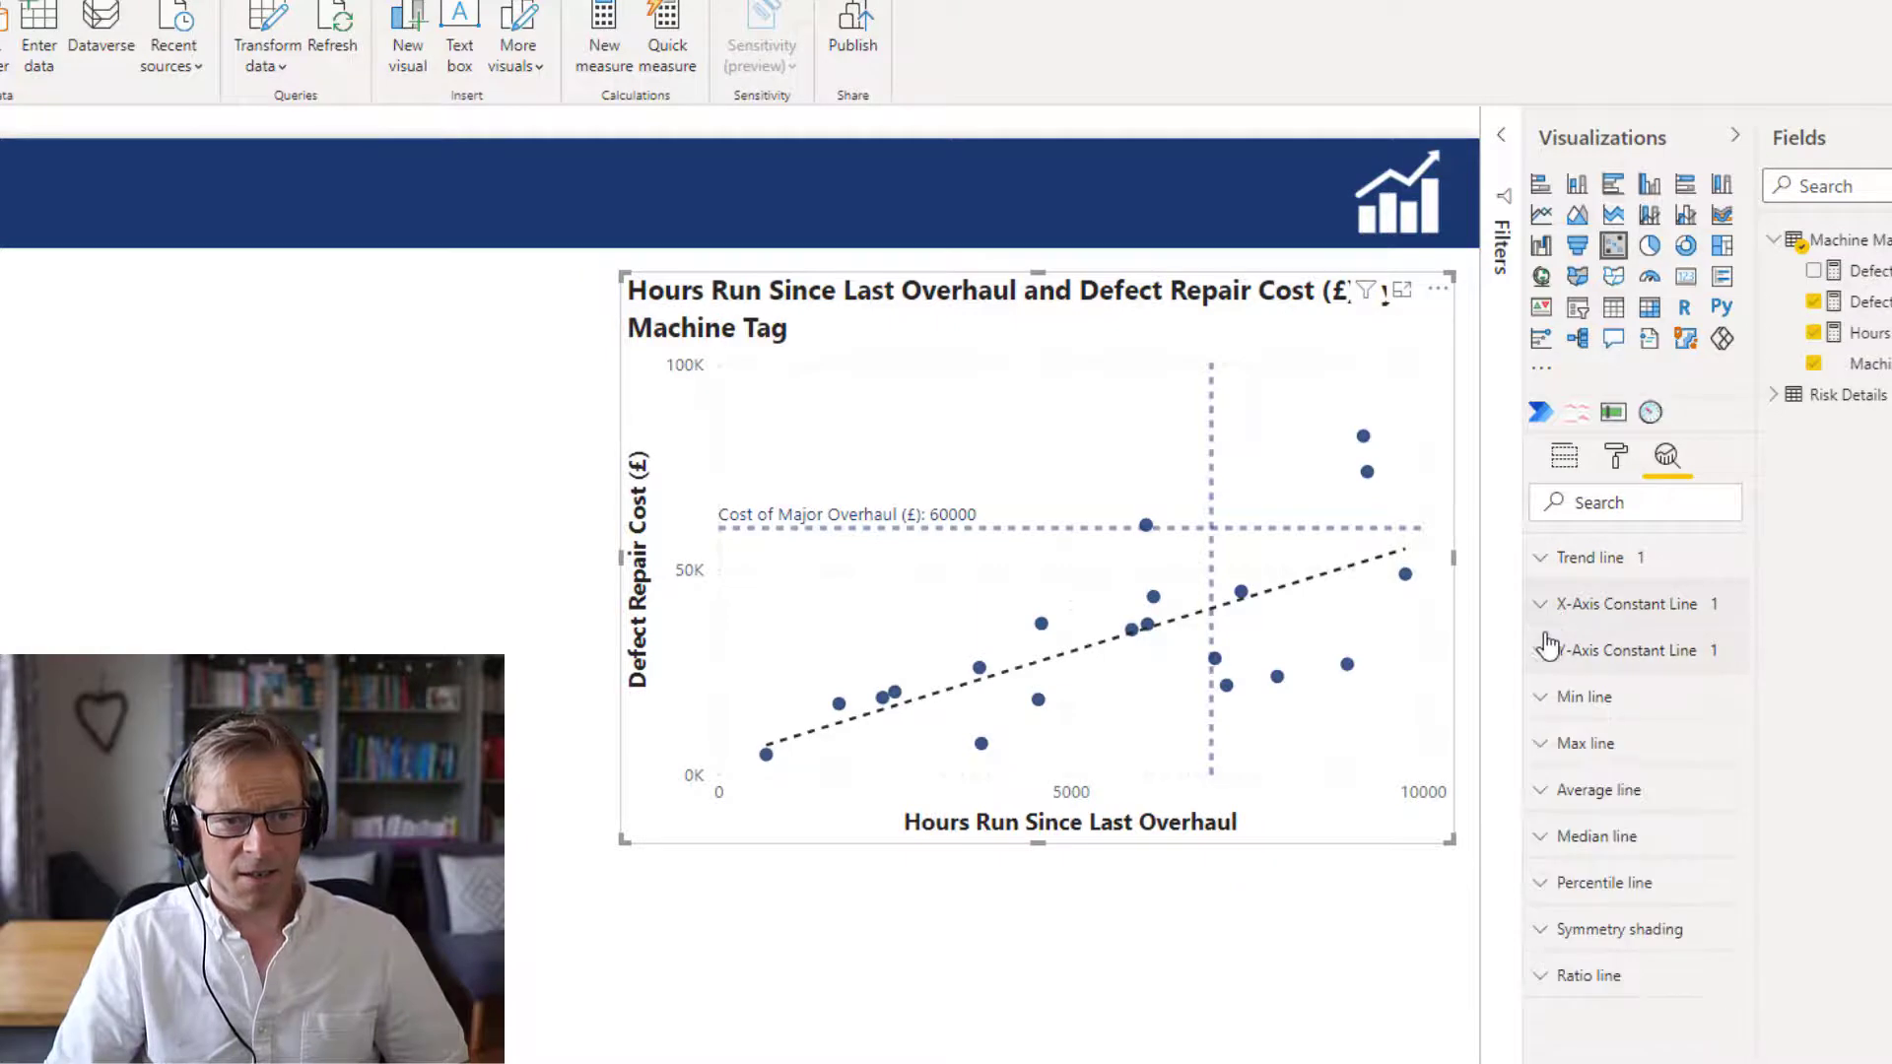
pyautogui.click(1539, 608)
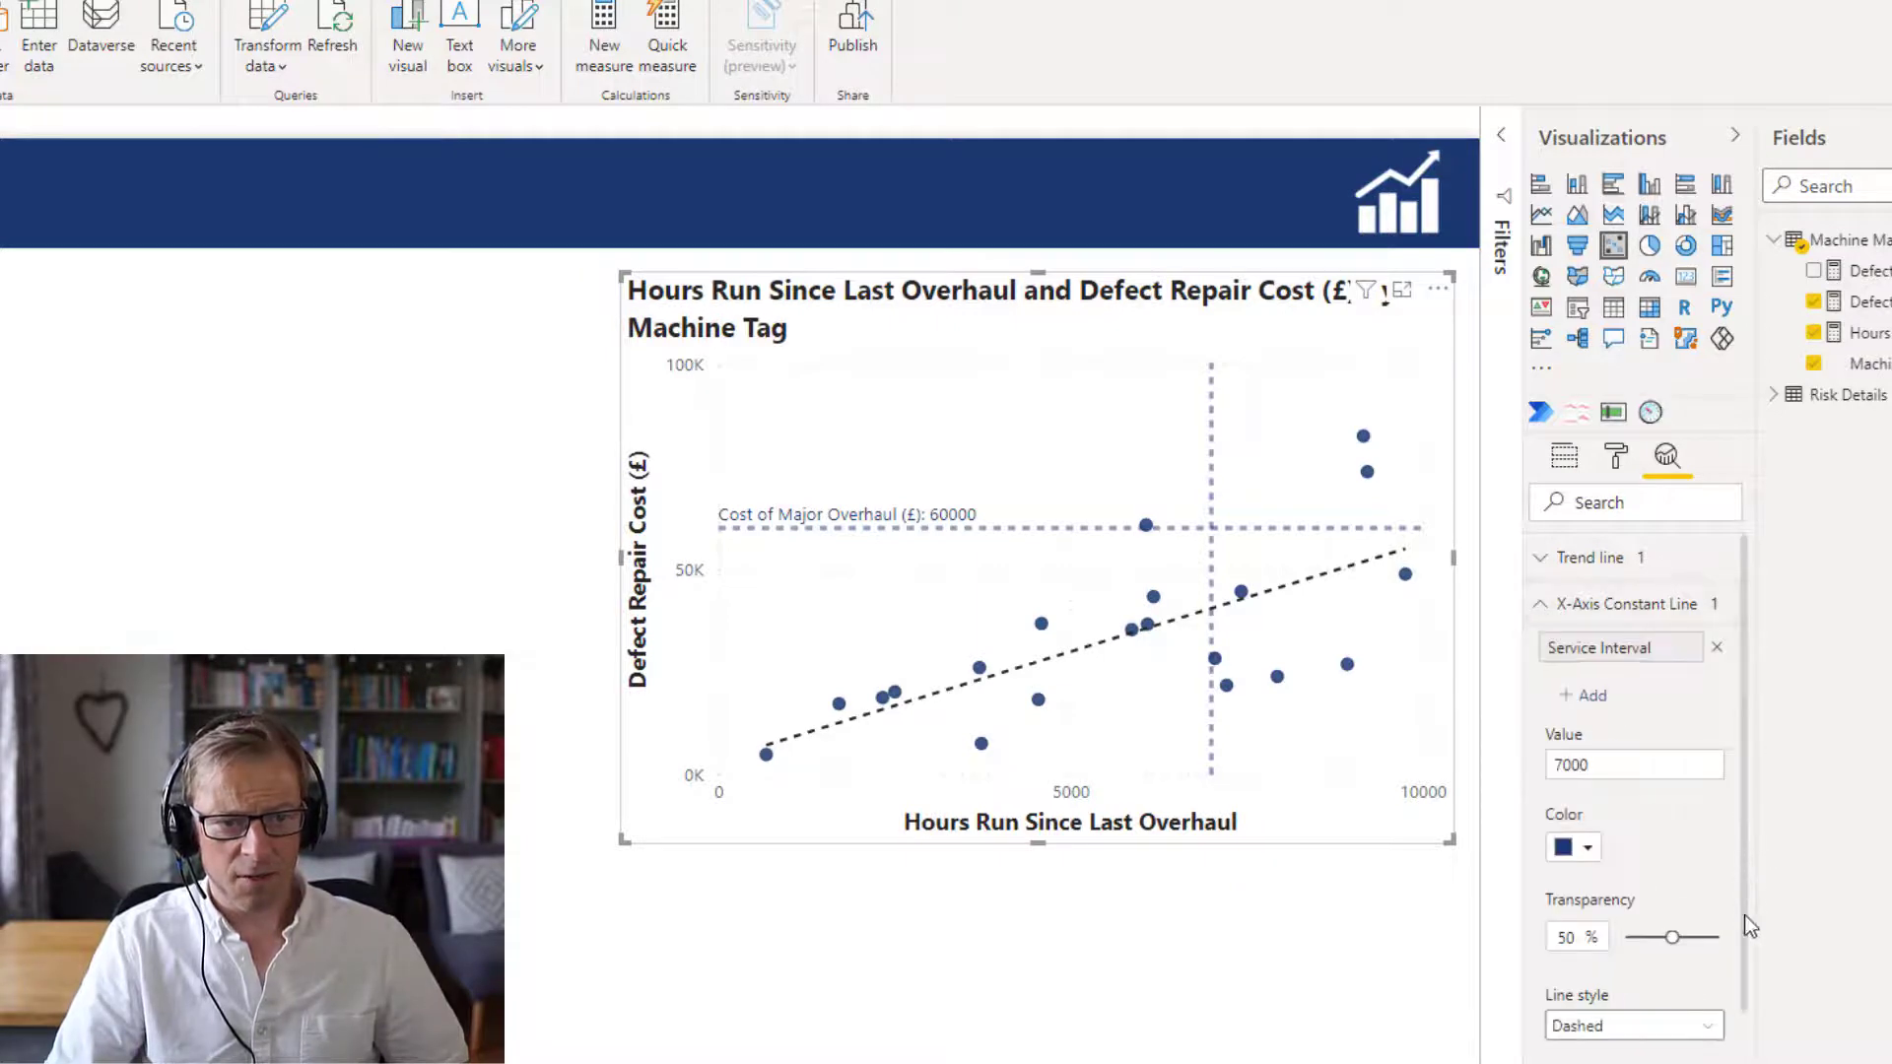
pyautogui.scroll(-3, 1742, 903)
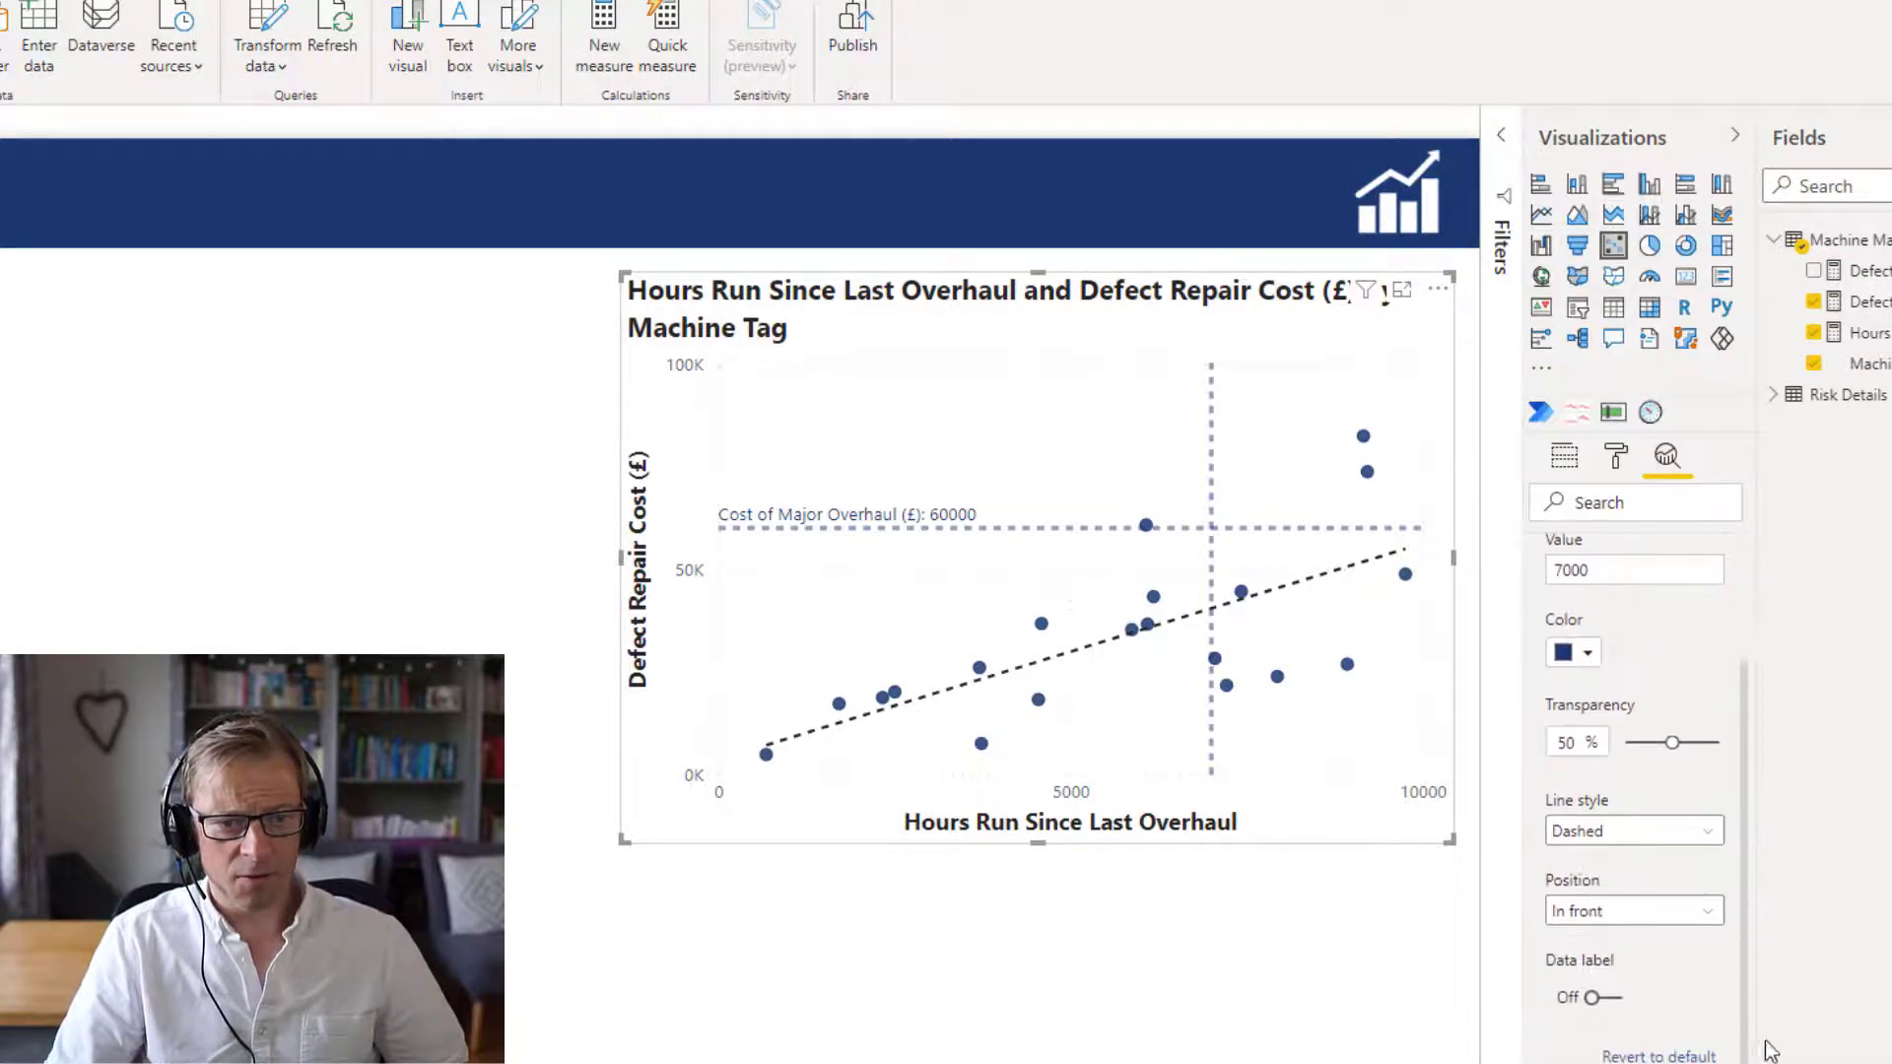
pyautogui.click(1592, 948)
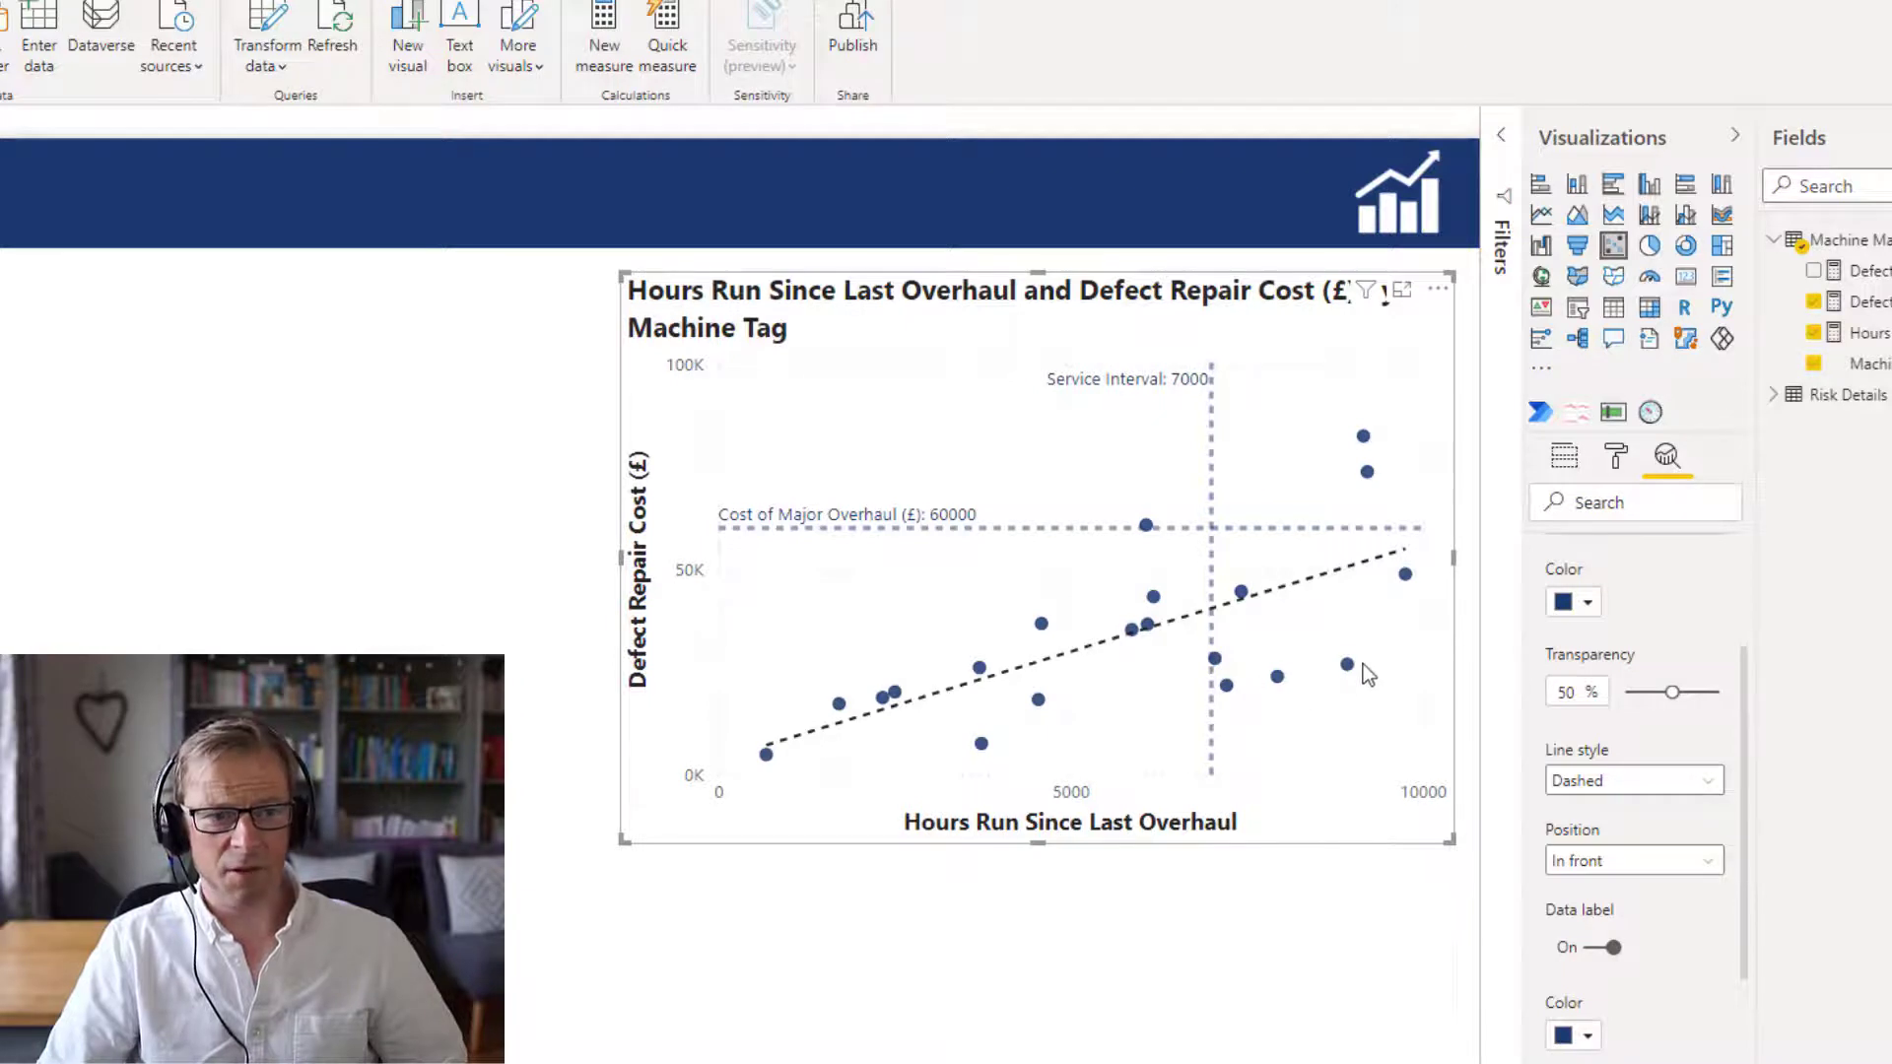
pyautogui.moveTo(1356, 665)
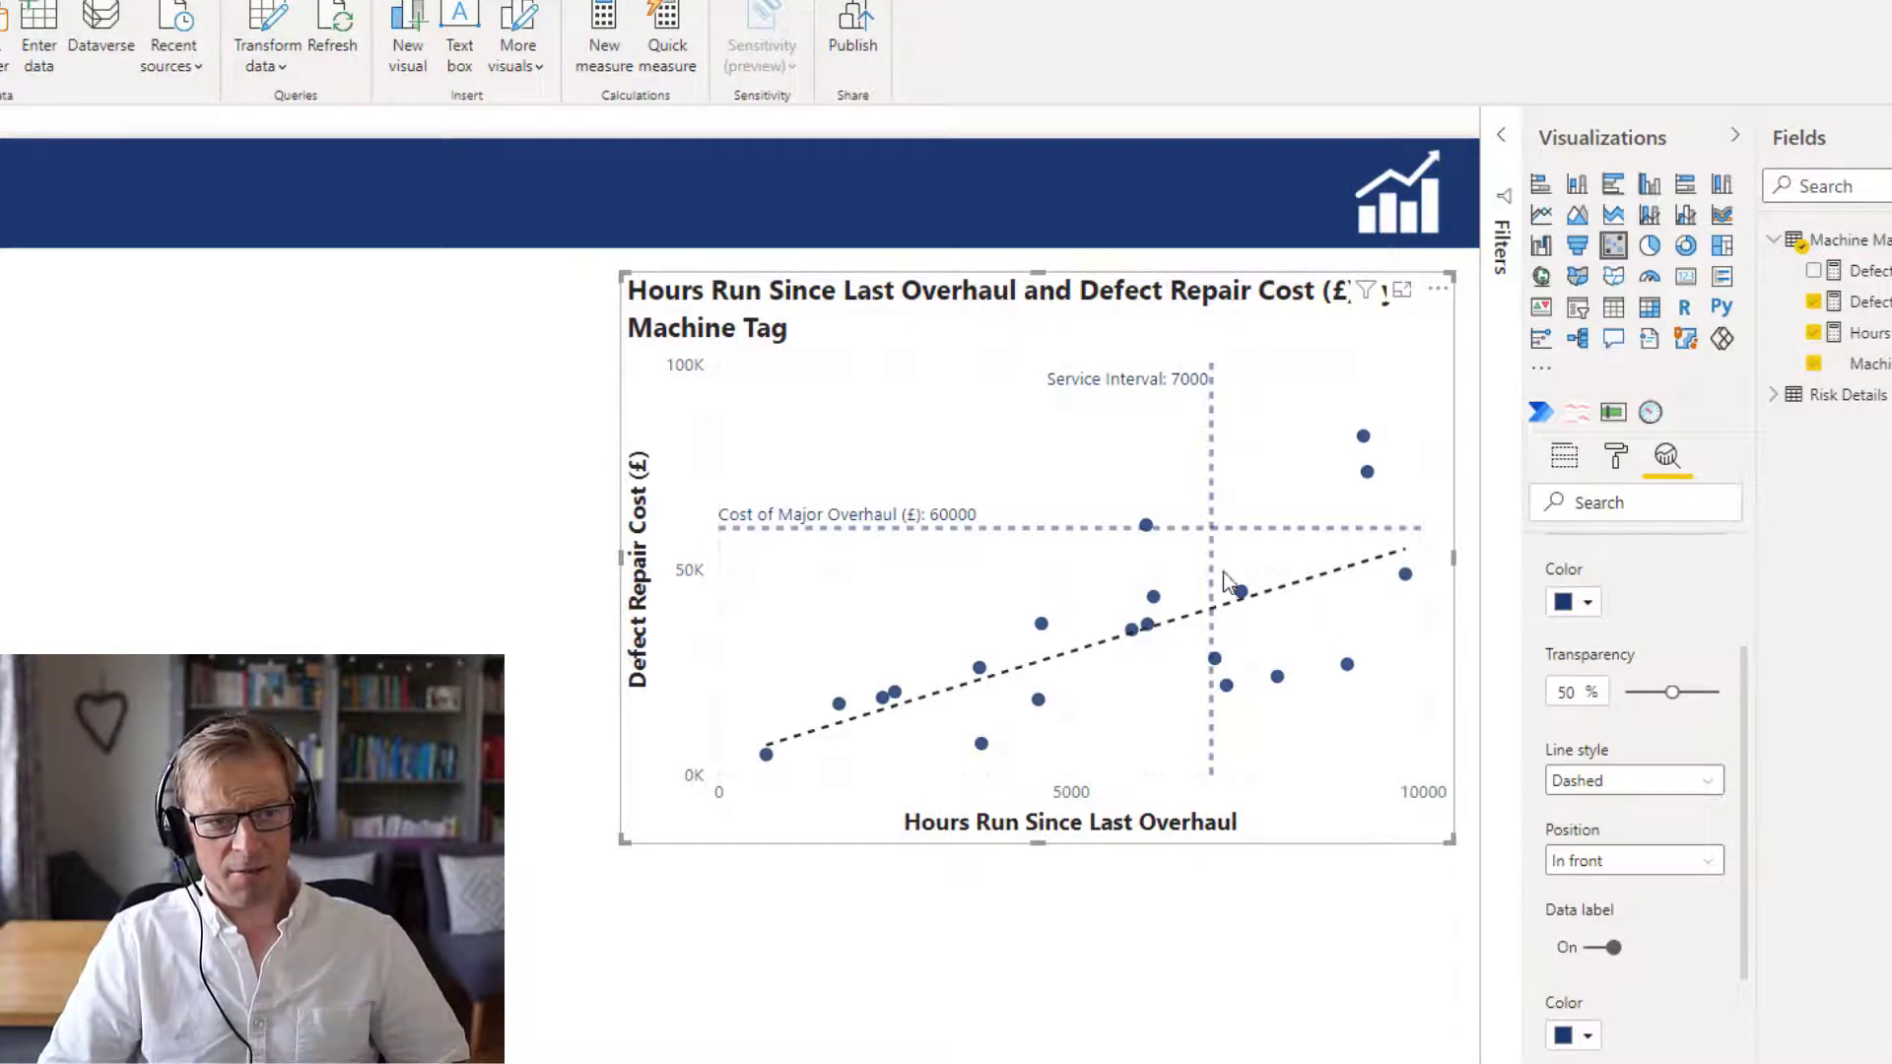
pyautogui.moveTo(1146, 528)
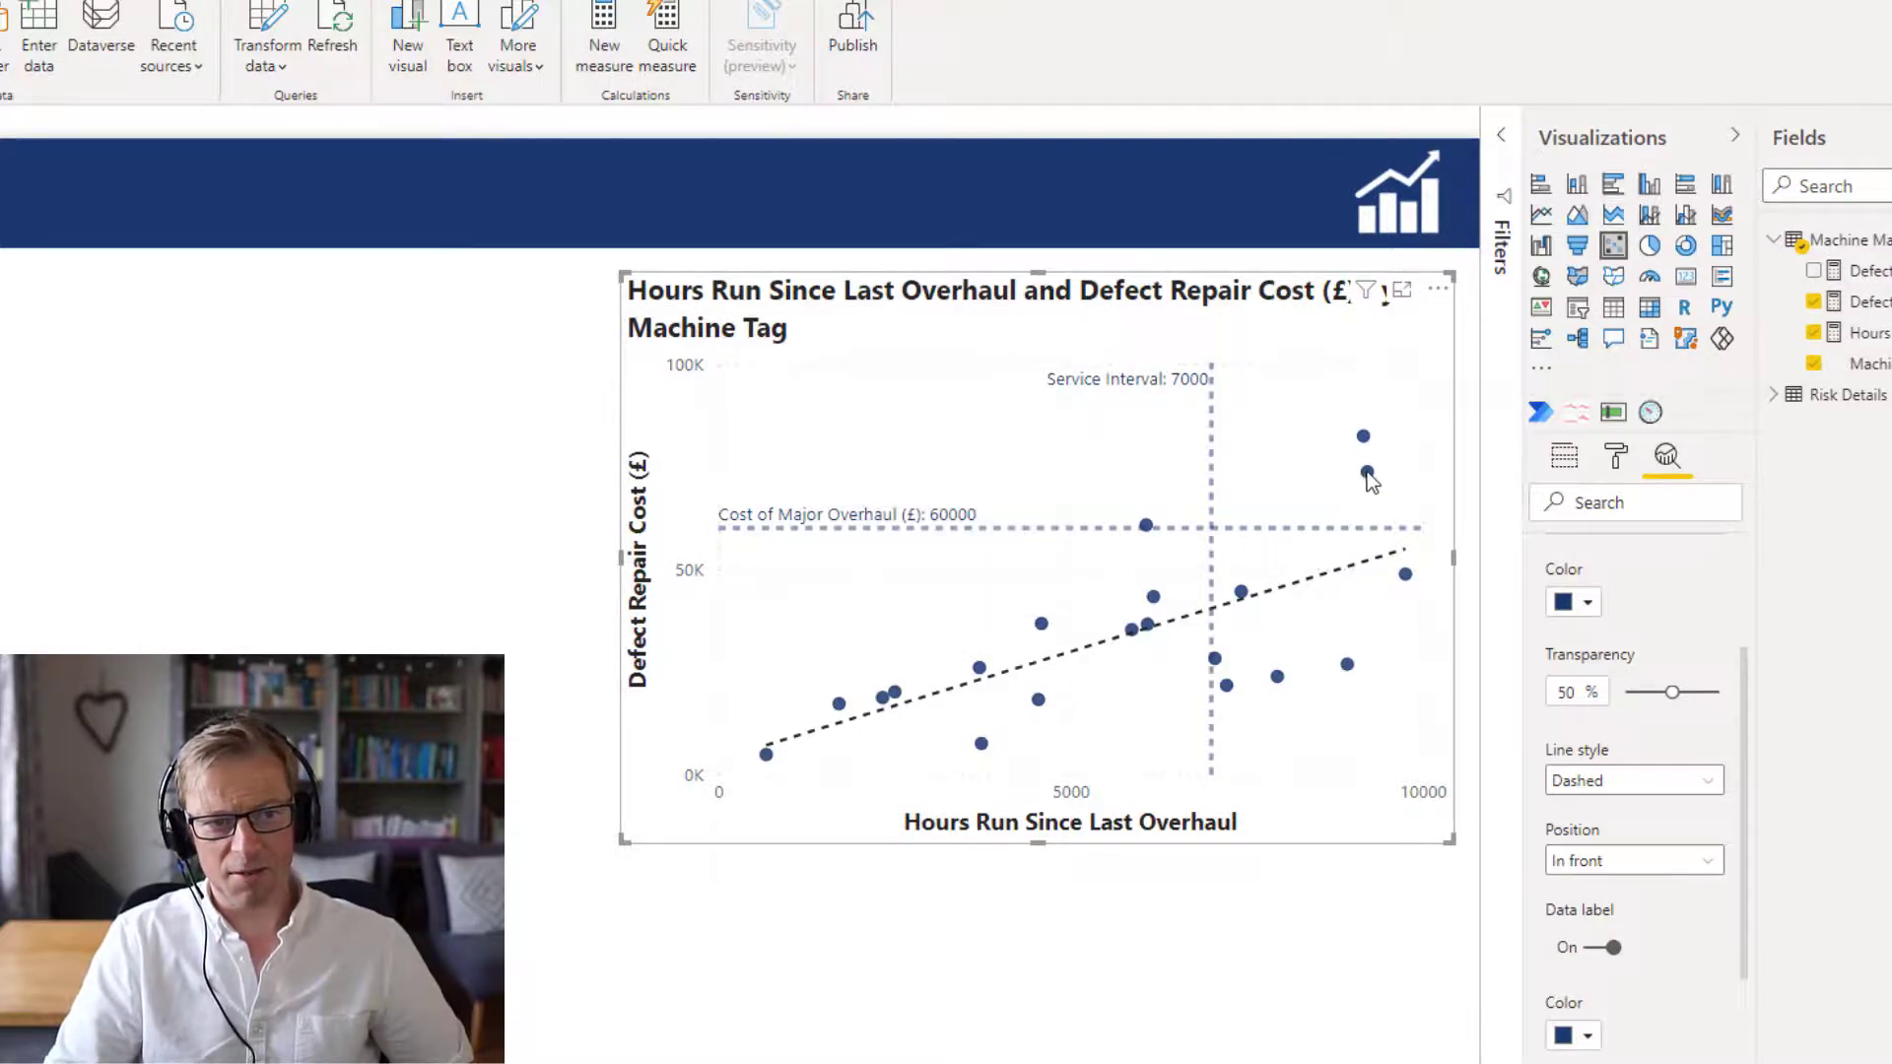
pyautogui.moveTo(1368, 474)
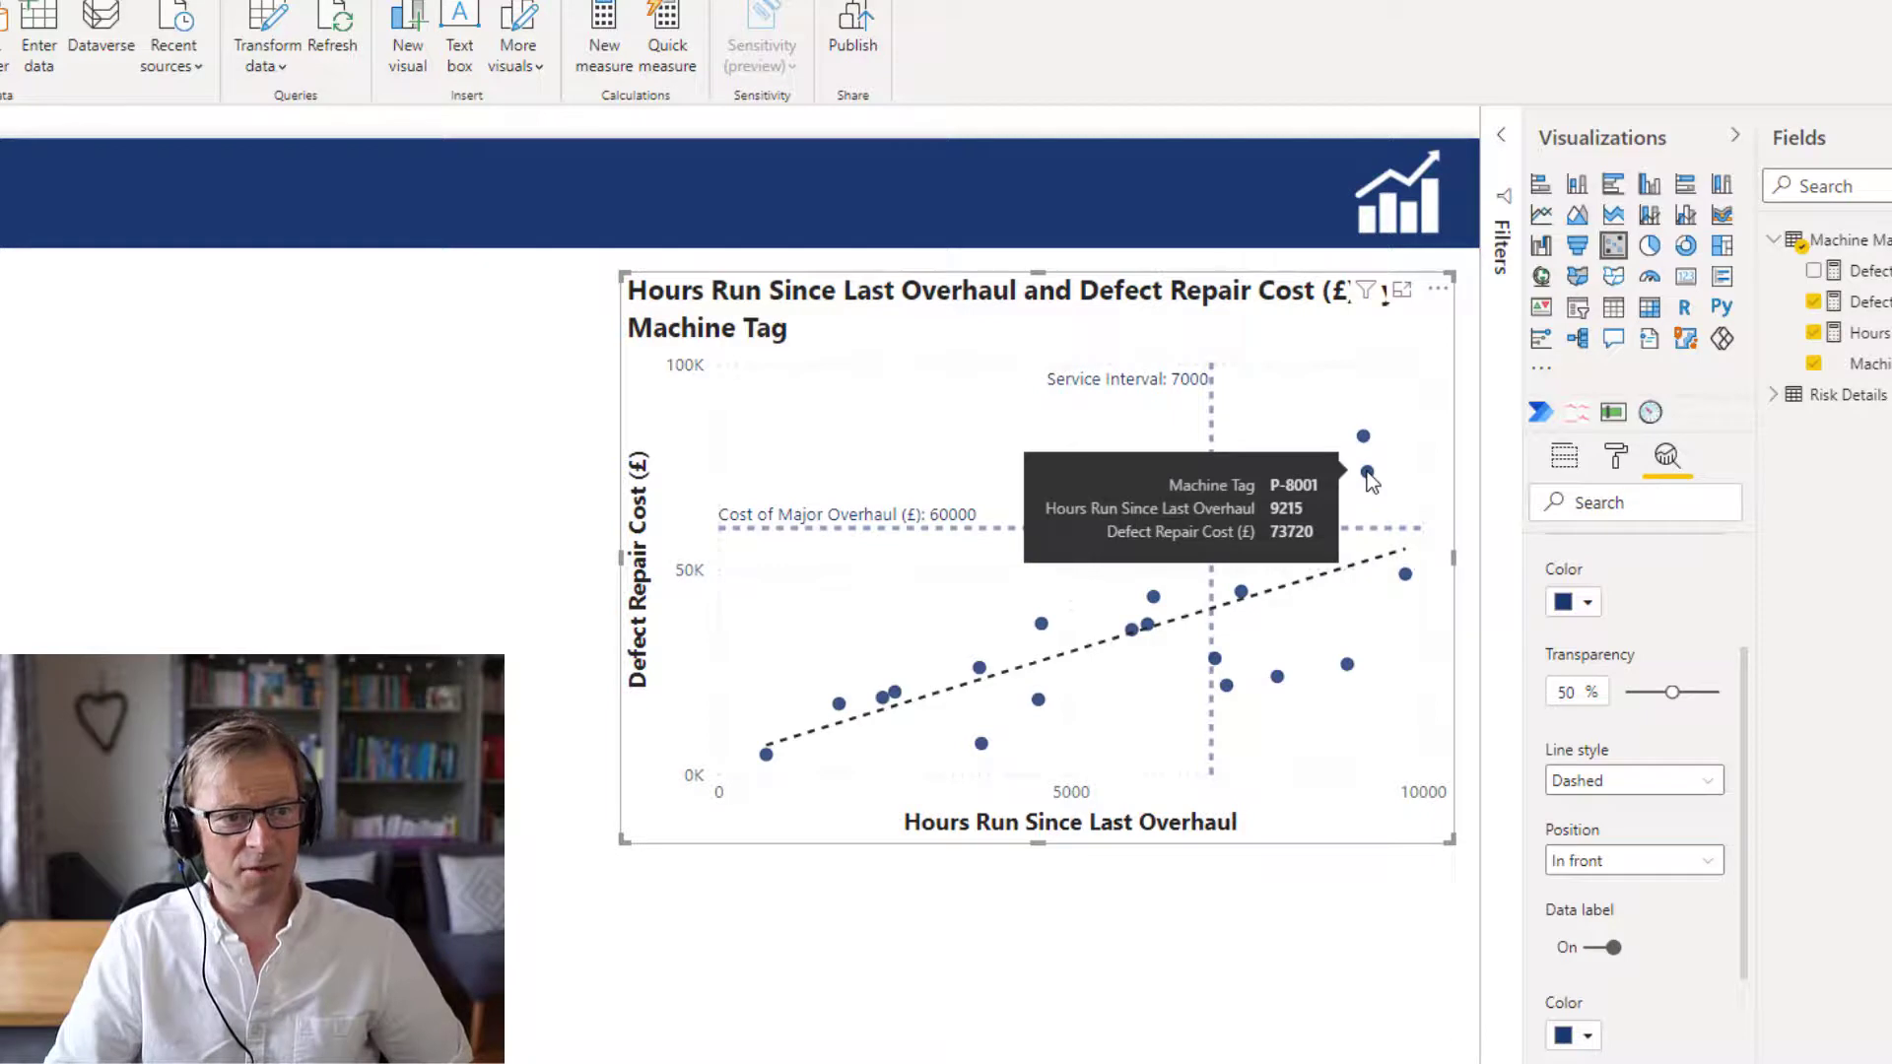
pyautogui.moveTo(1367, 440)
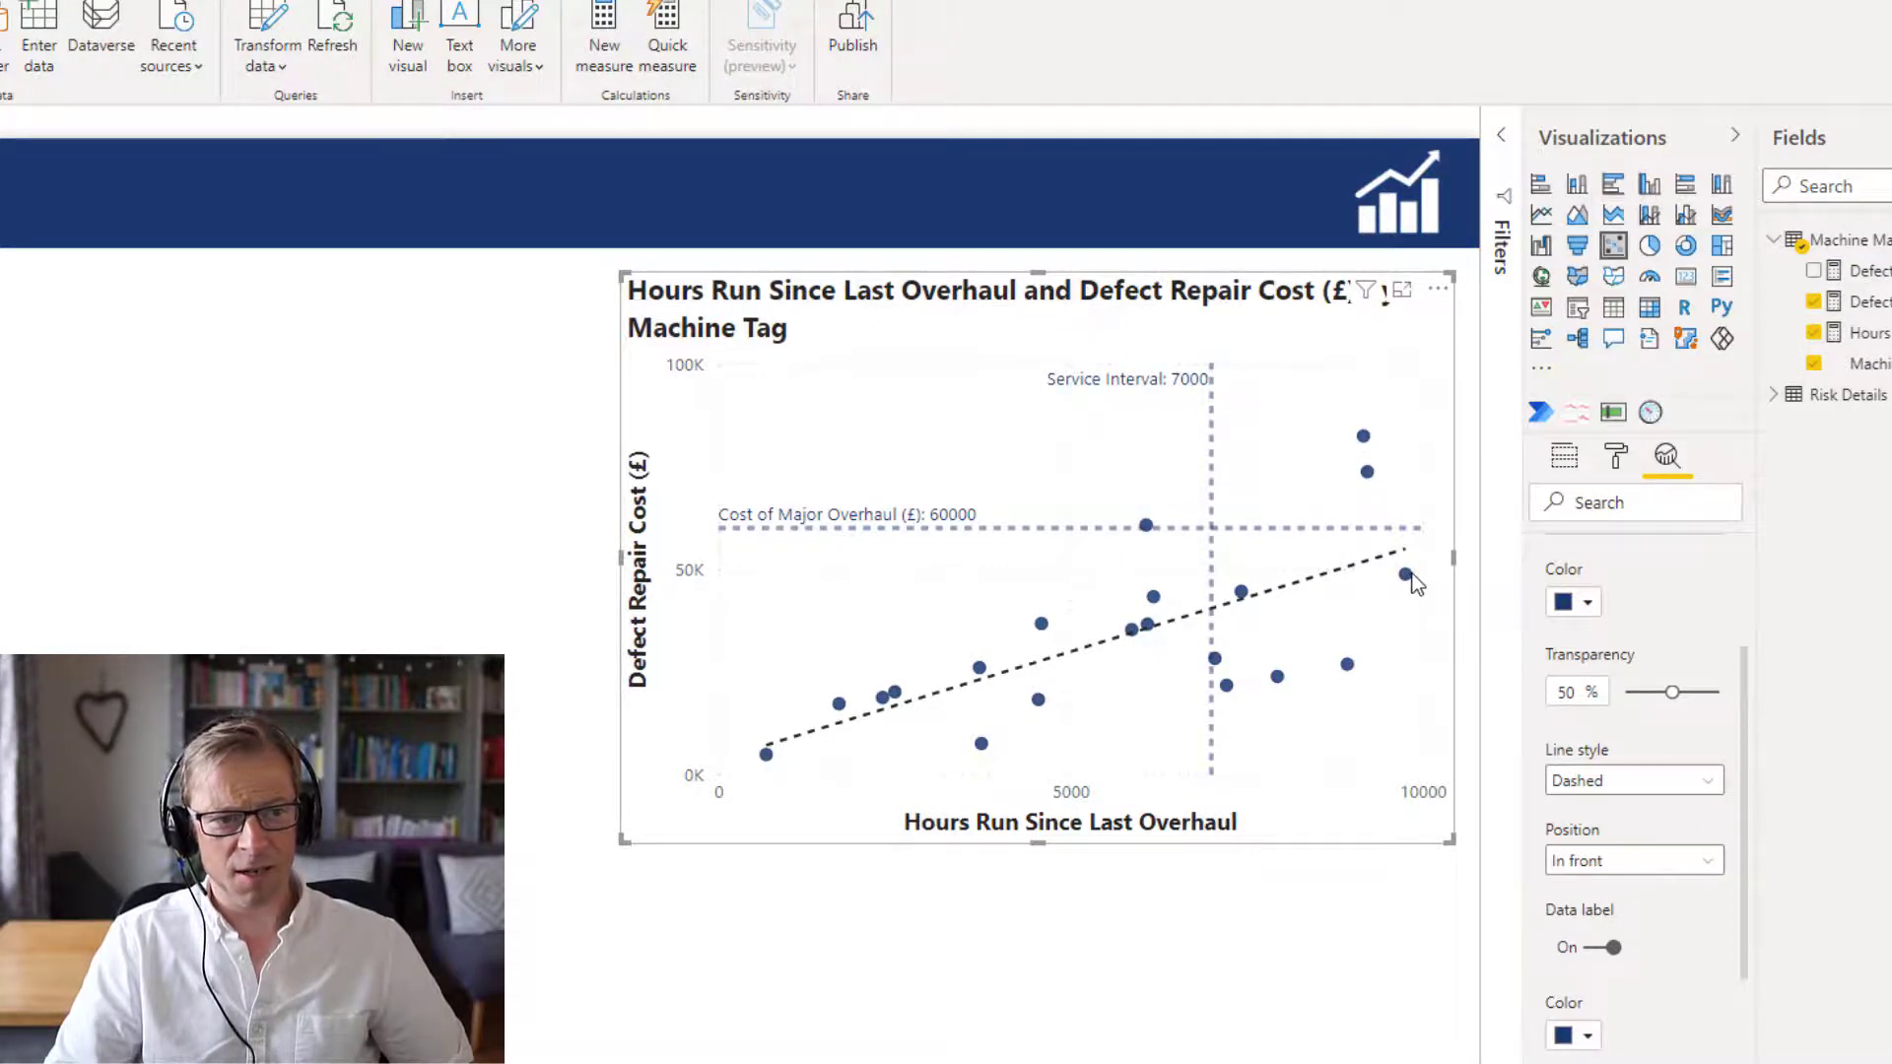
pyautogui.moveTo(1410, 573)
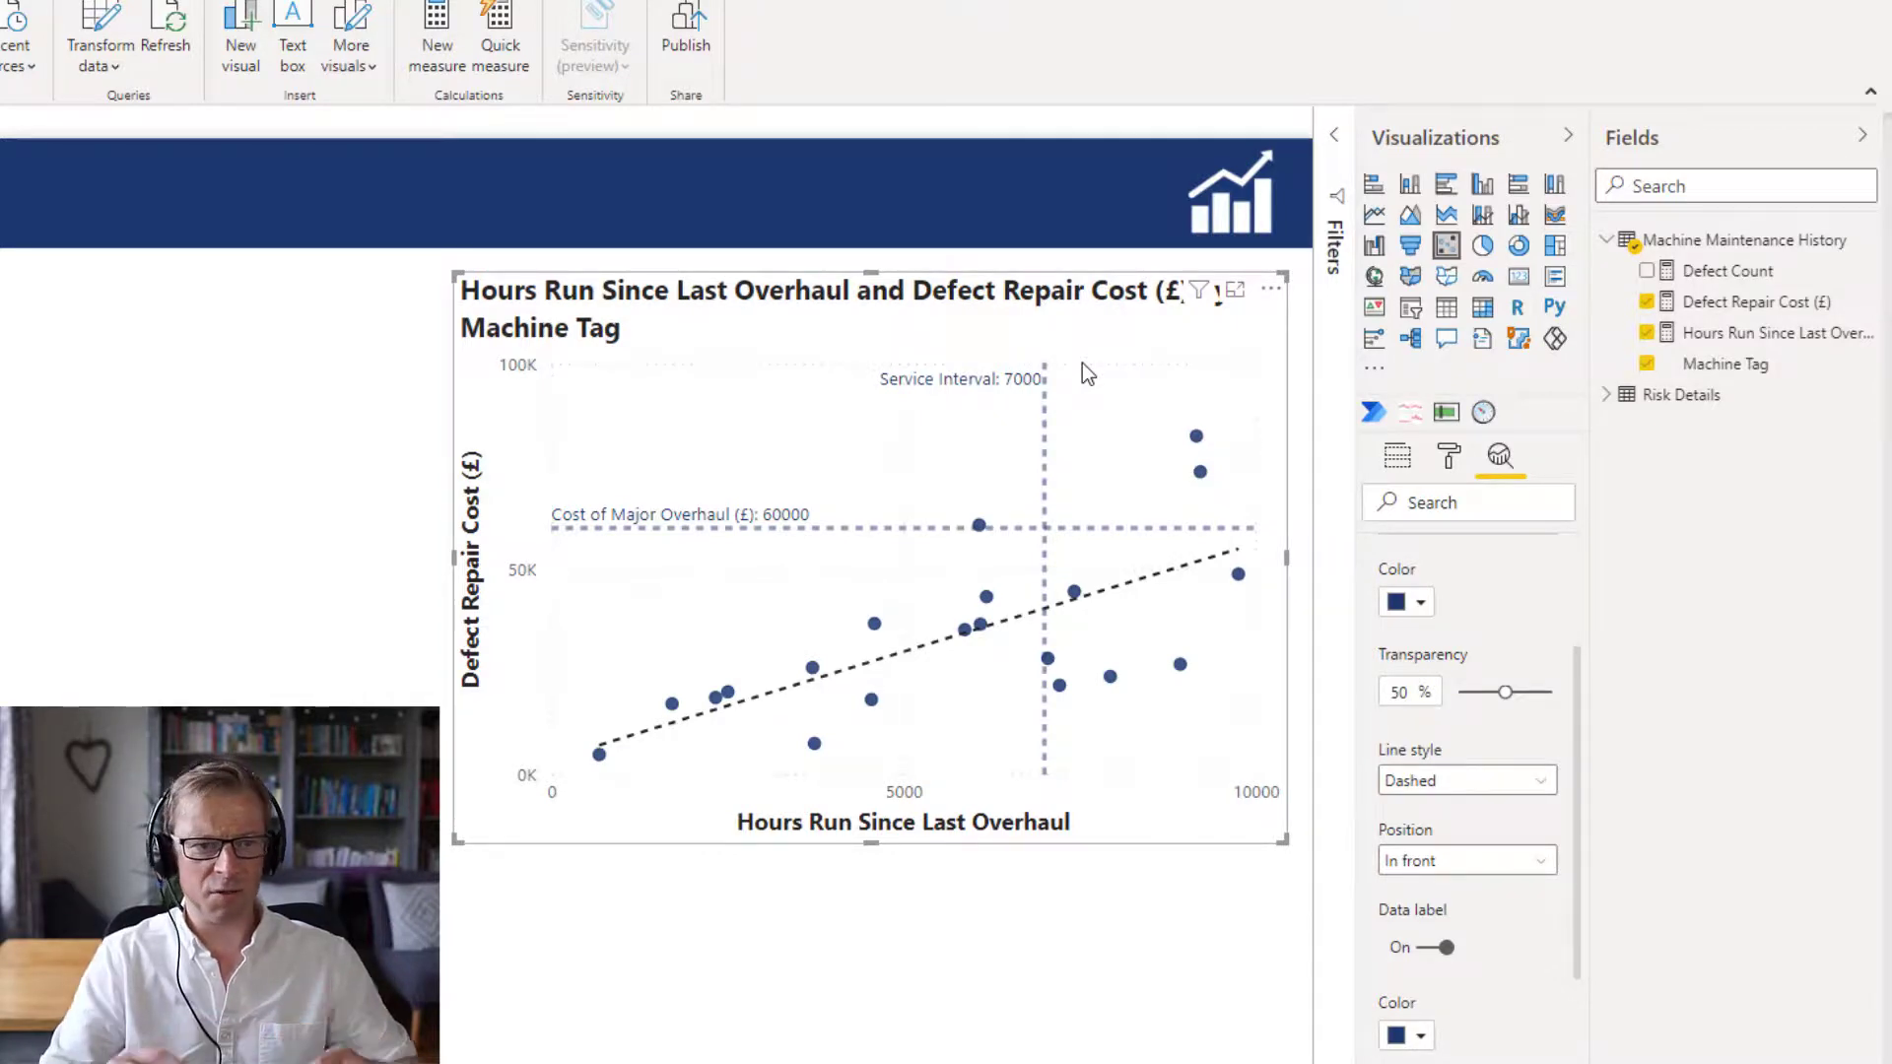
# Paste a duplicate of the scatter chart and move it to the page's left side.
pyautogui.click(1405, 465)
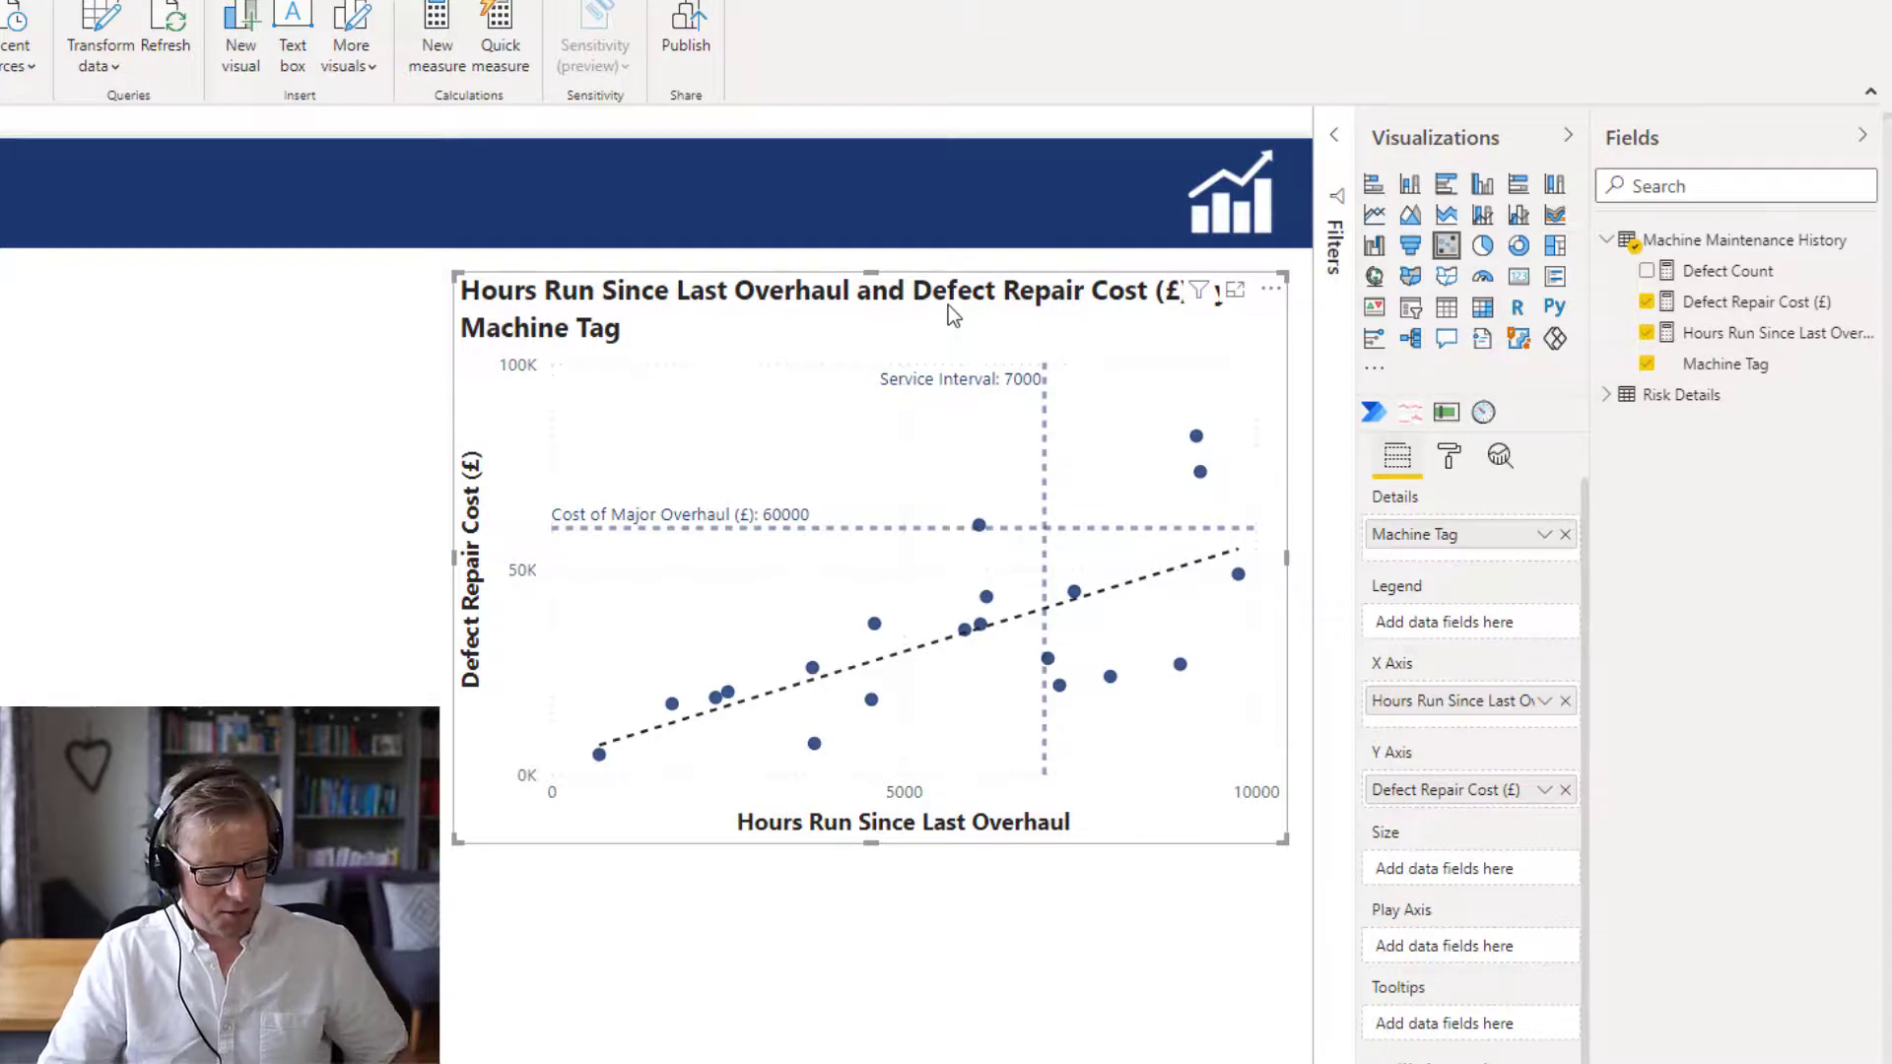
pyautogui.hotkey('ctrl', 'v')
pyautogui.moveTo(948, 304); pyautogui.dragTo(44, 294)
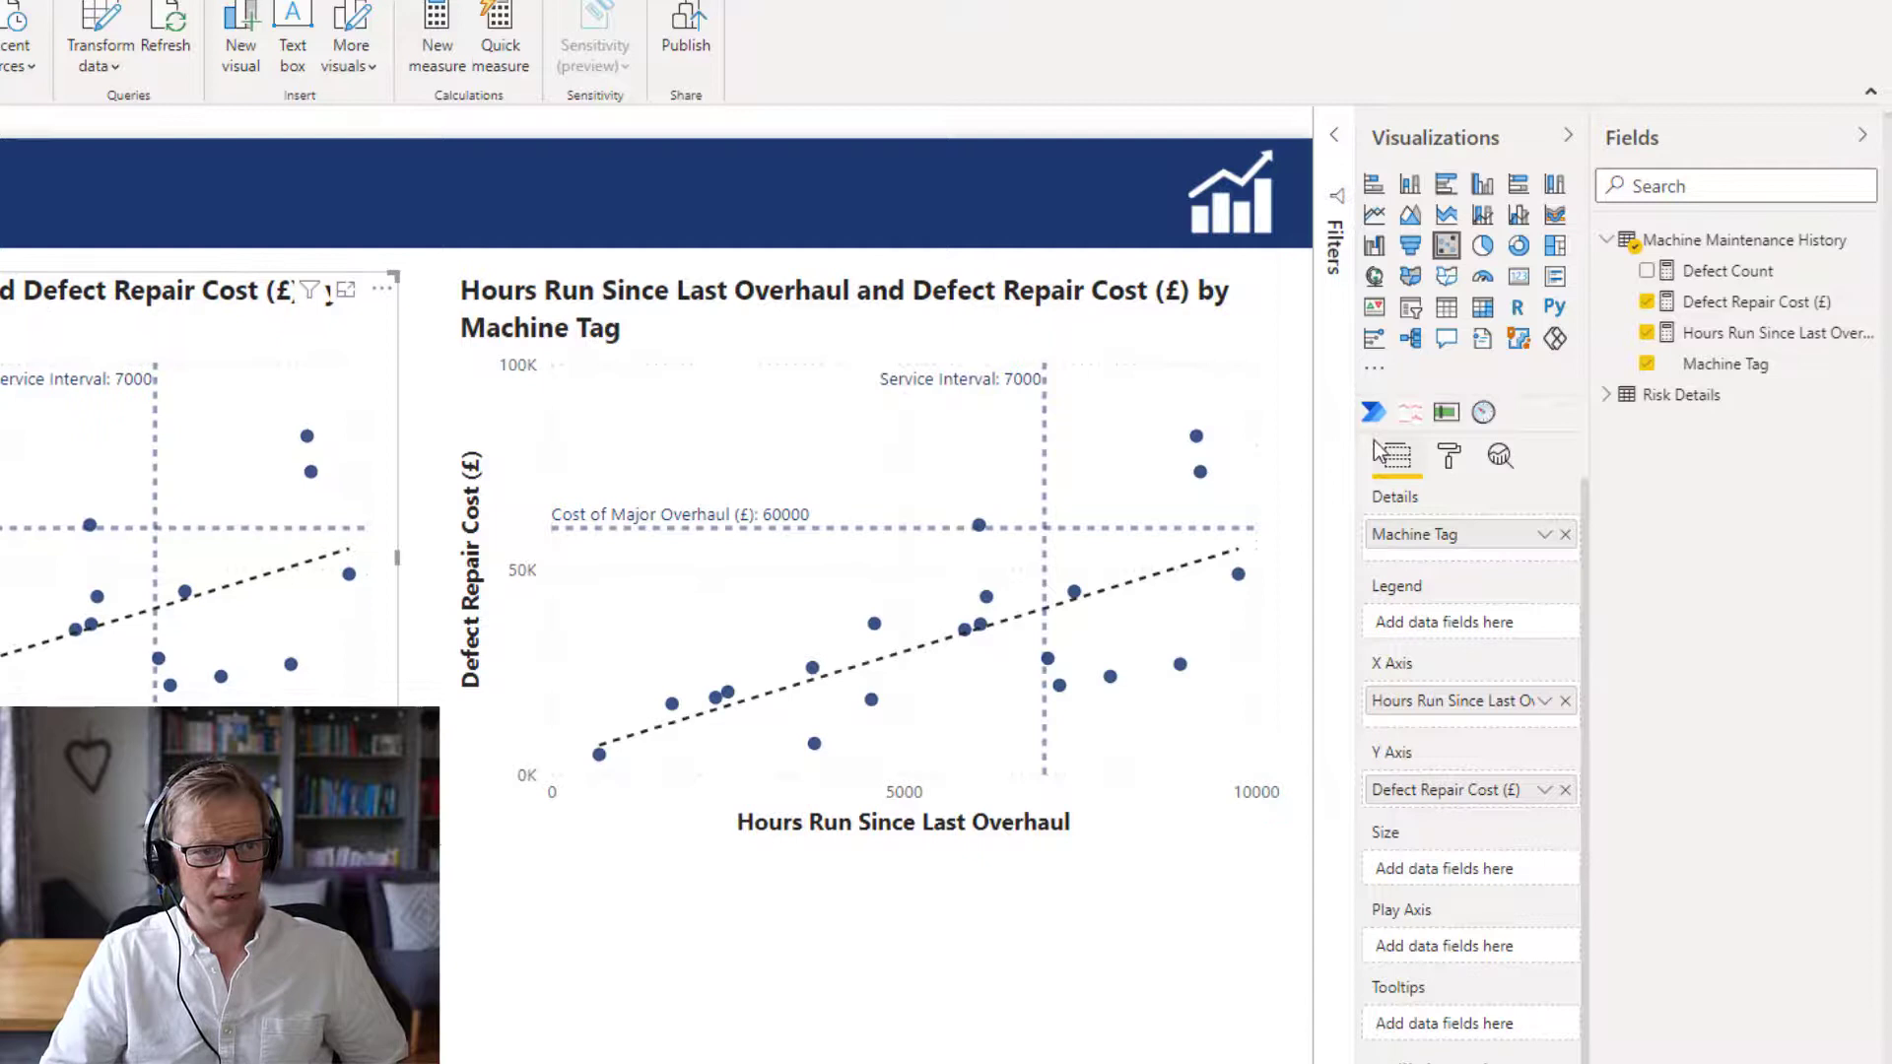
# Size the copy's bubbles by Defect Count and reposition the right-hand chart.
pyautogui.click(1726, 274)
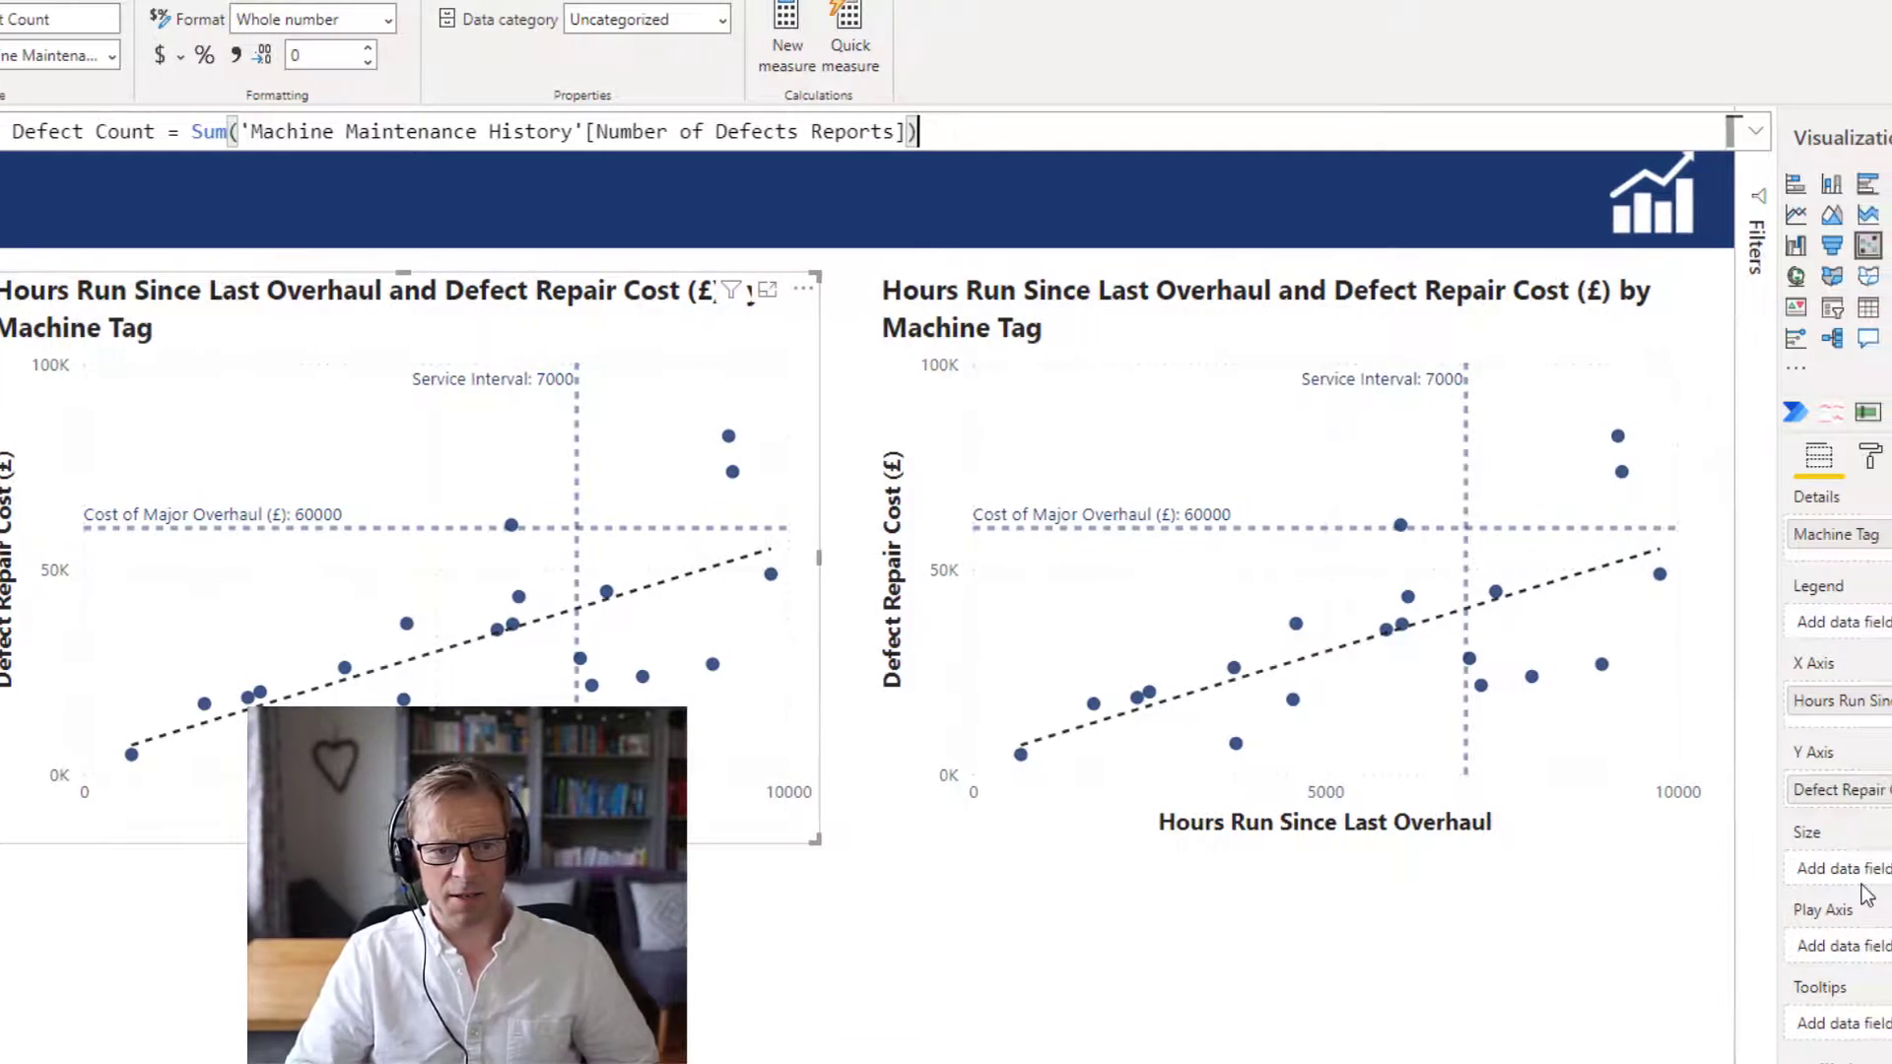
pyautogui.moveTo(1858, 270); pyautogui.dragTo(1642, 887)
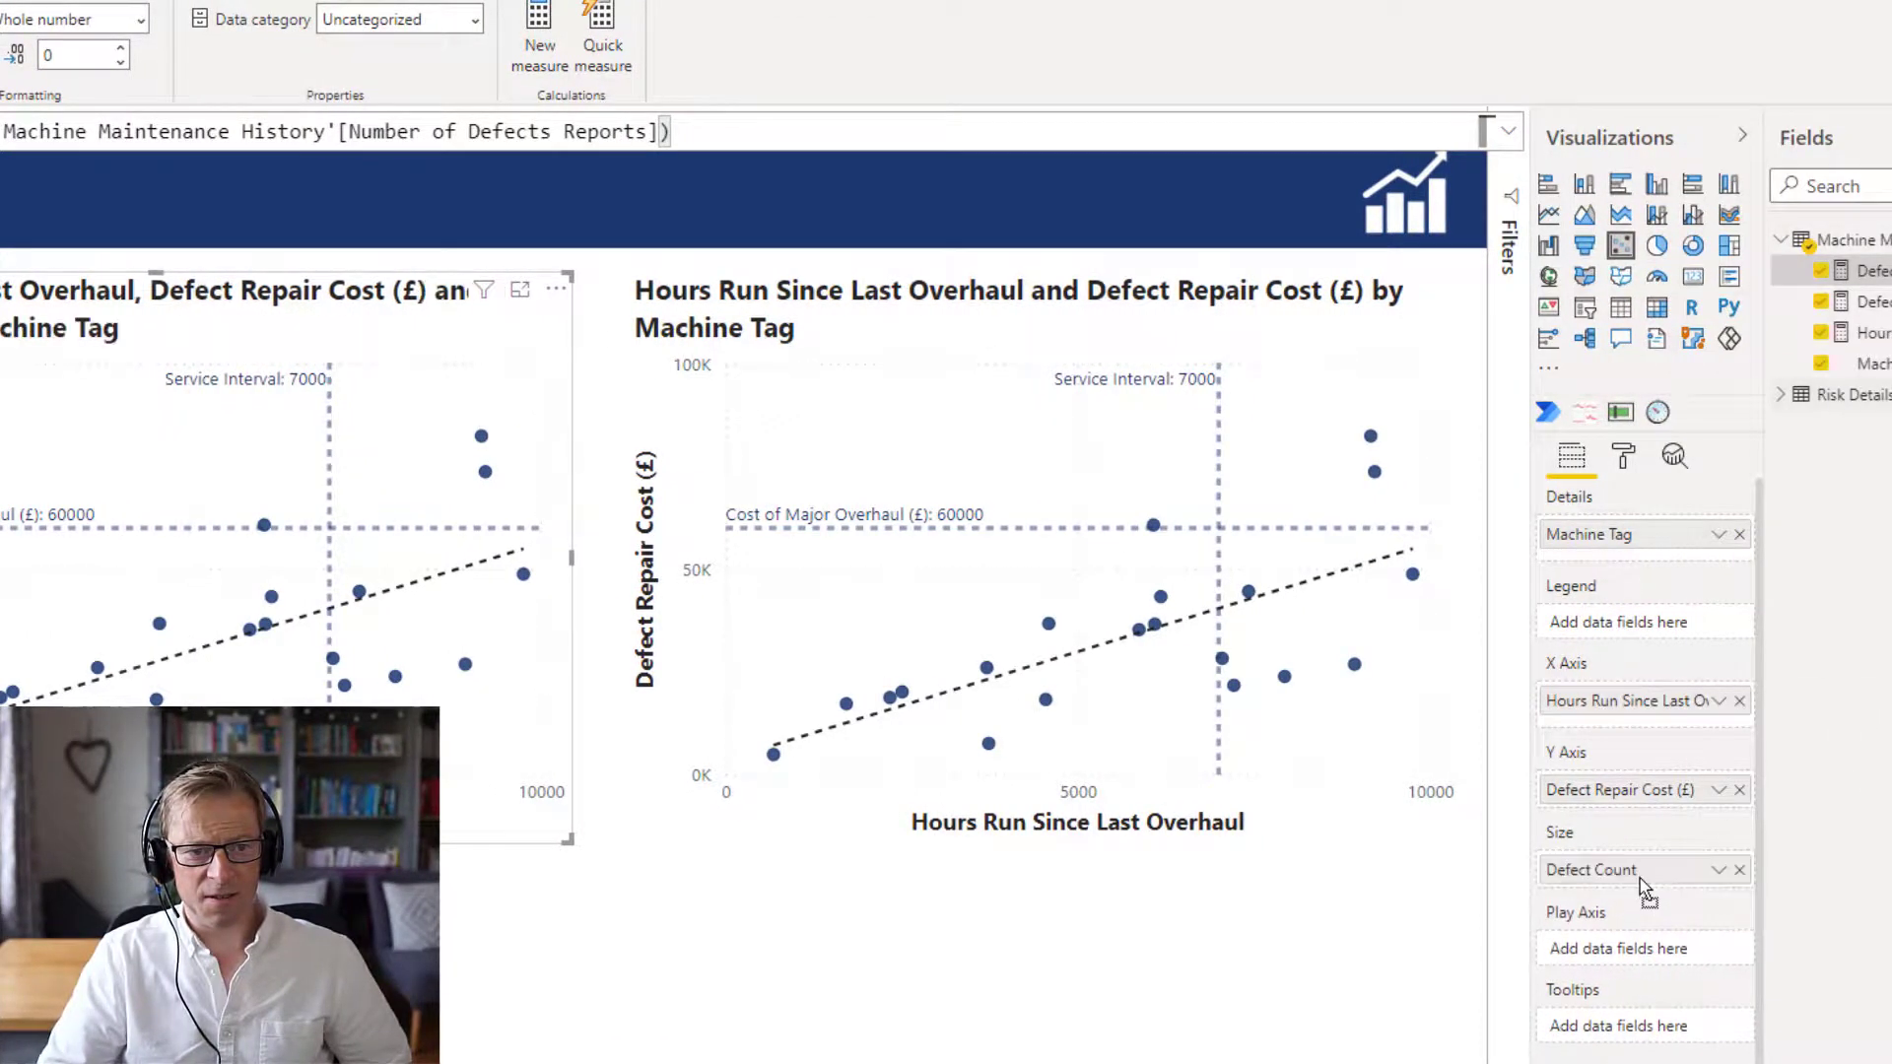
pyautogui.click(788, 317)
pyautogui.moveTo(802, 316); pyautogui.dragTo(1176, 327)
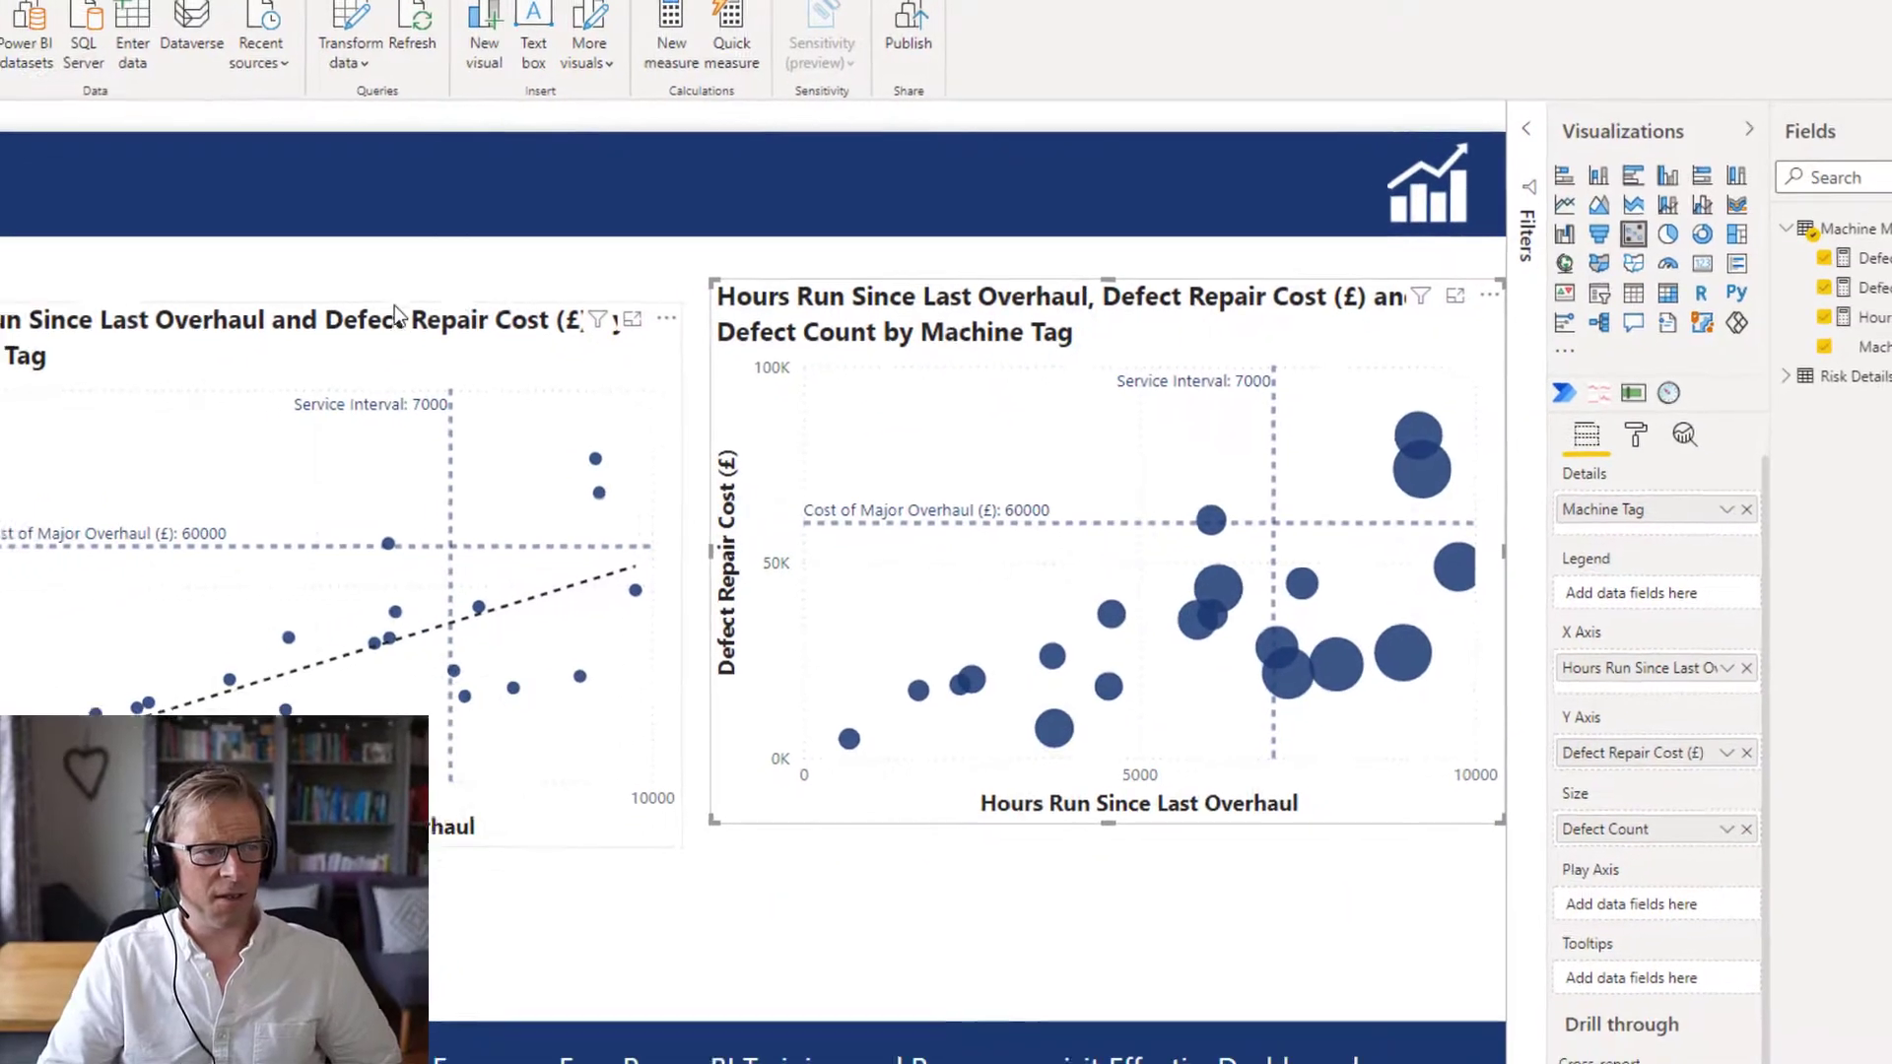
# Nudge the left chart so its top lines up with the right chart, then deselect.
pyautogui.click(321, 323)
pyautogui.moveTo(552, 275); pyautogui.dragTo(553, 284)
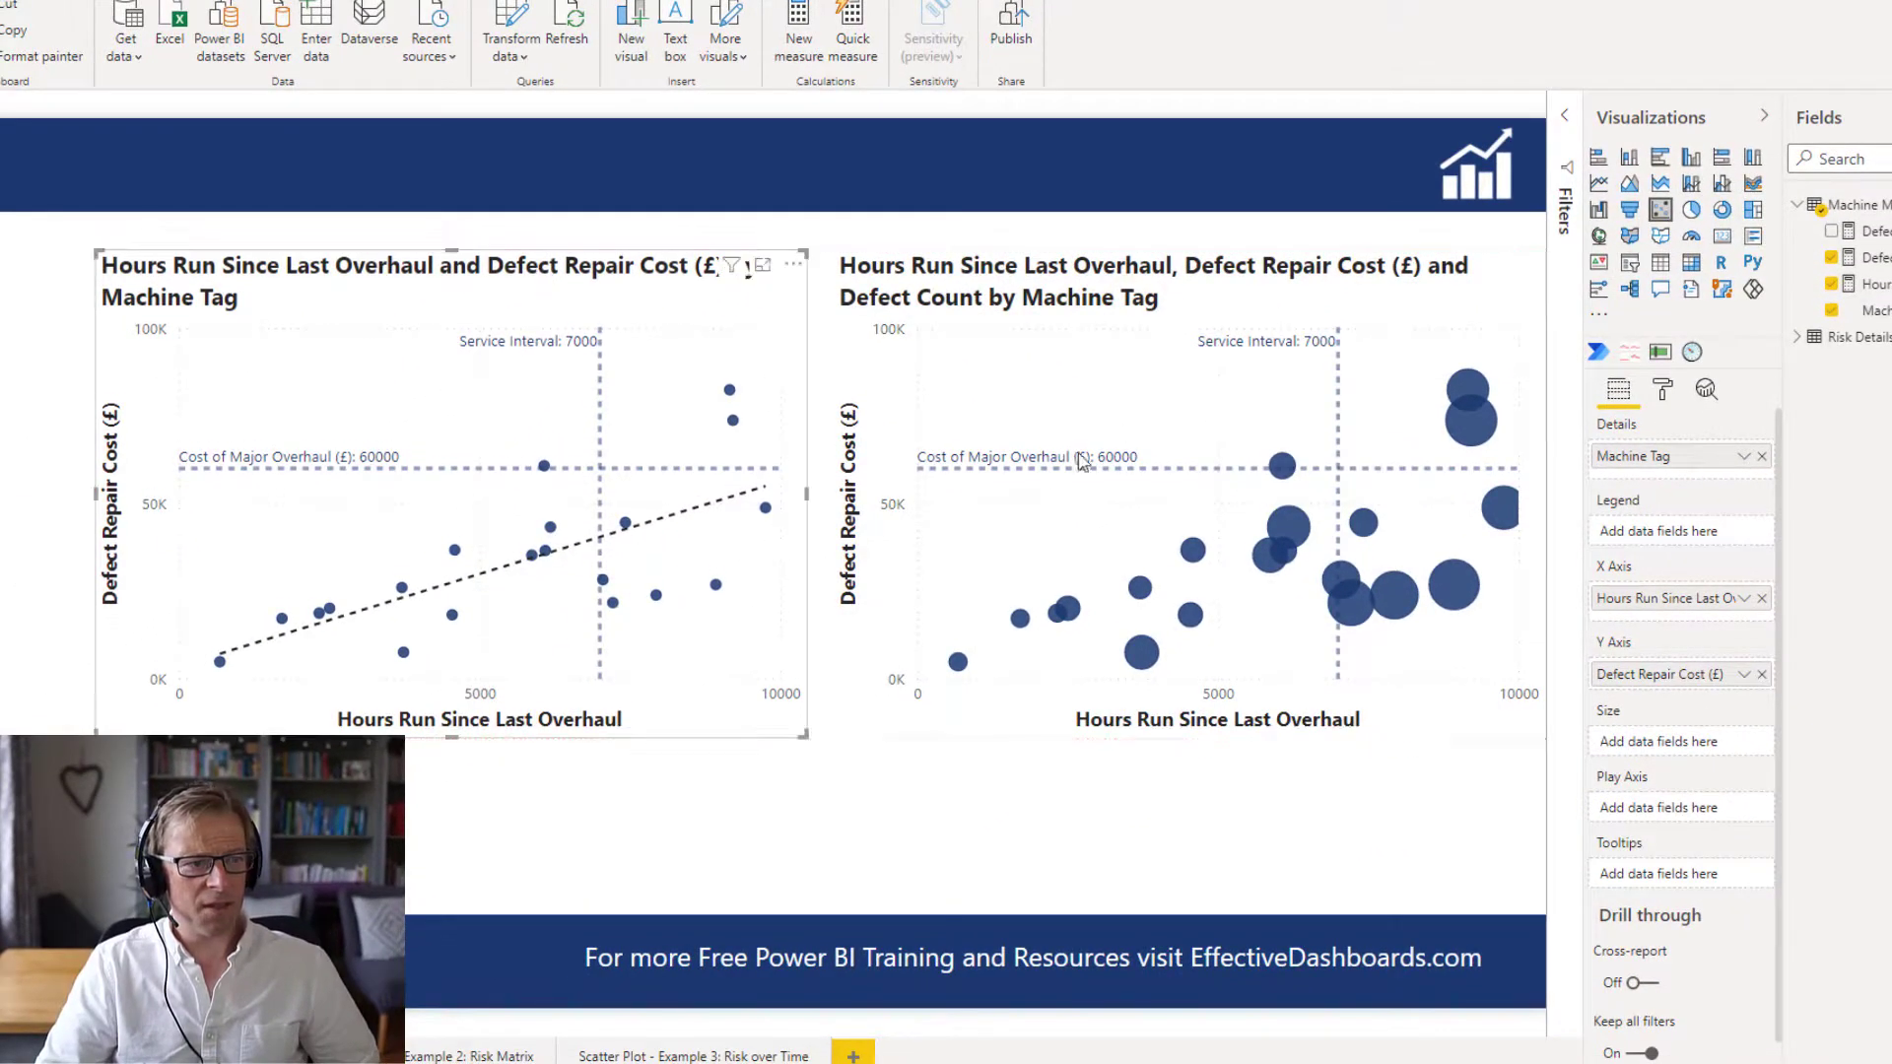
pyautogui.click(824, 828)
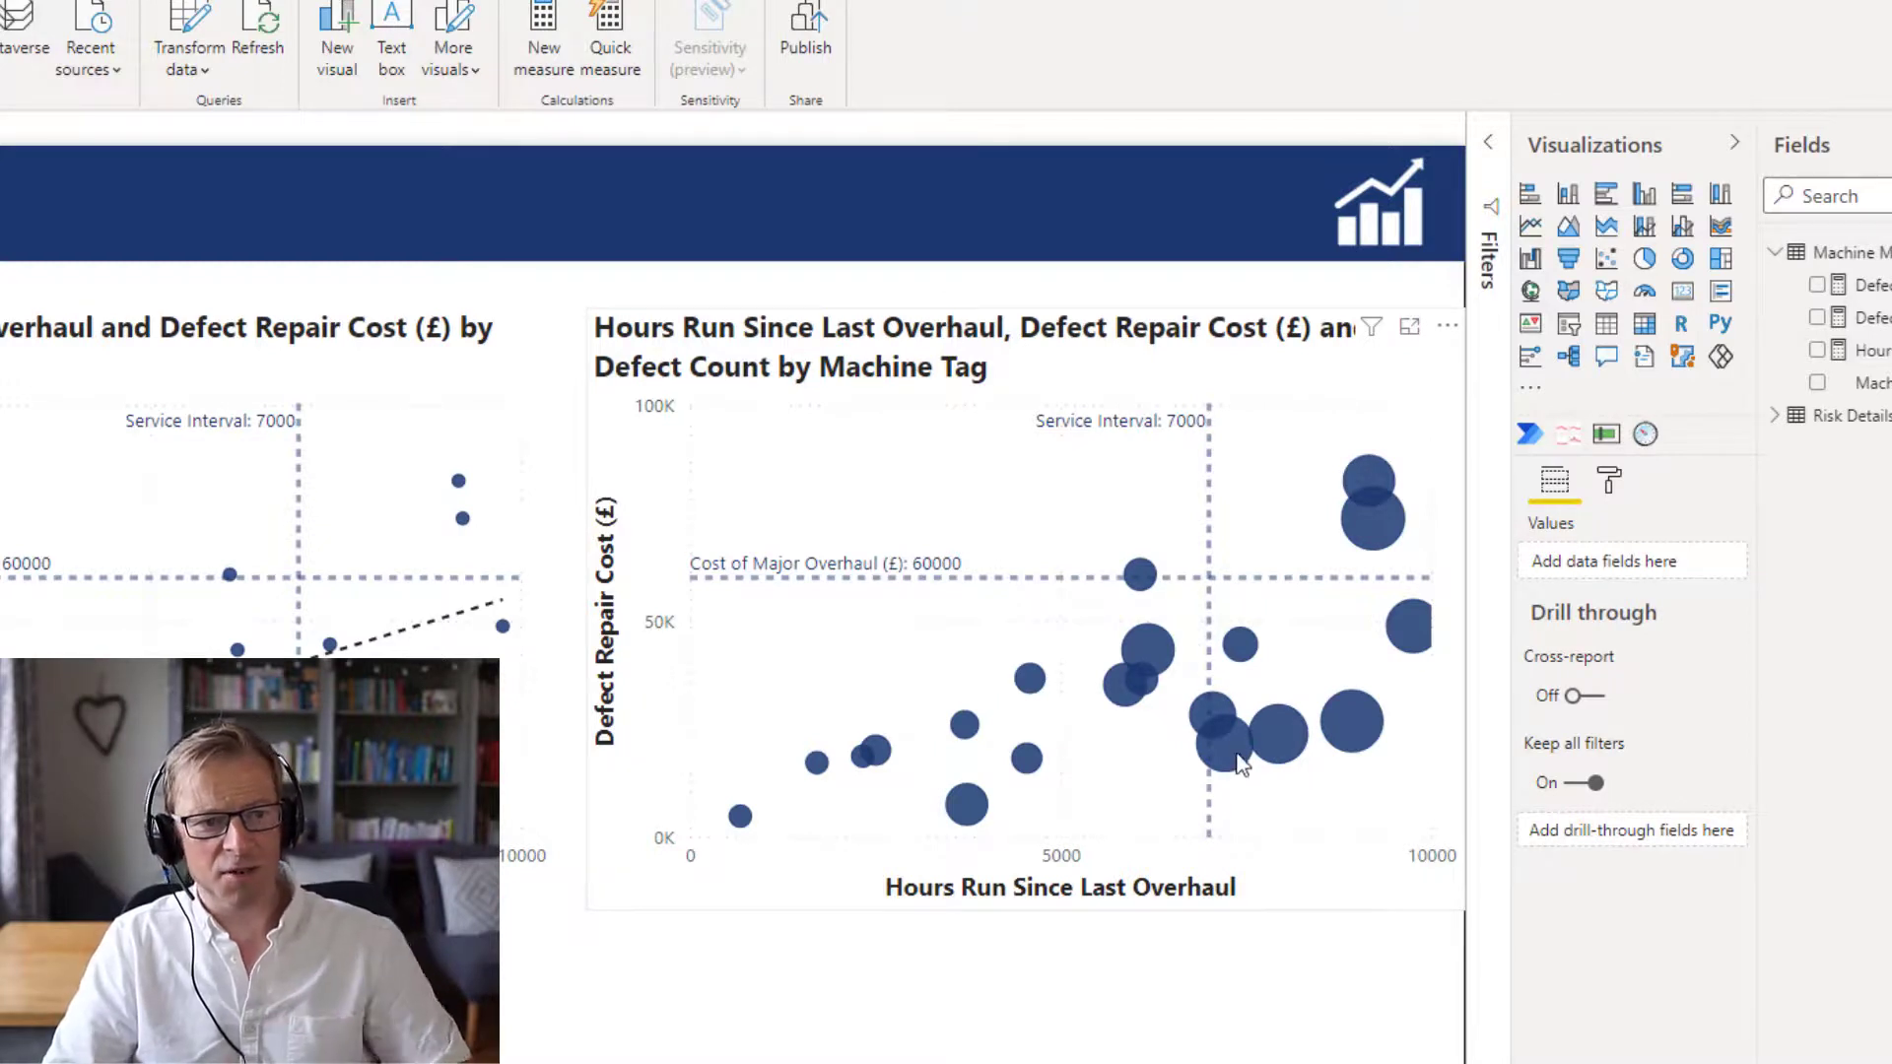
pyautogui.moveTo(1271, 748)
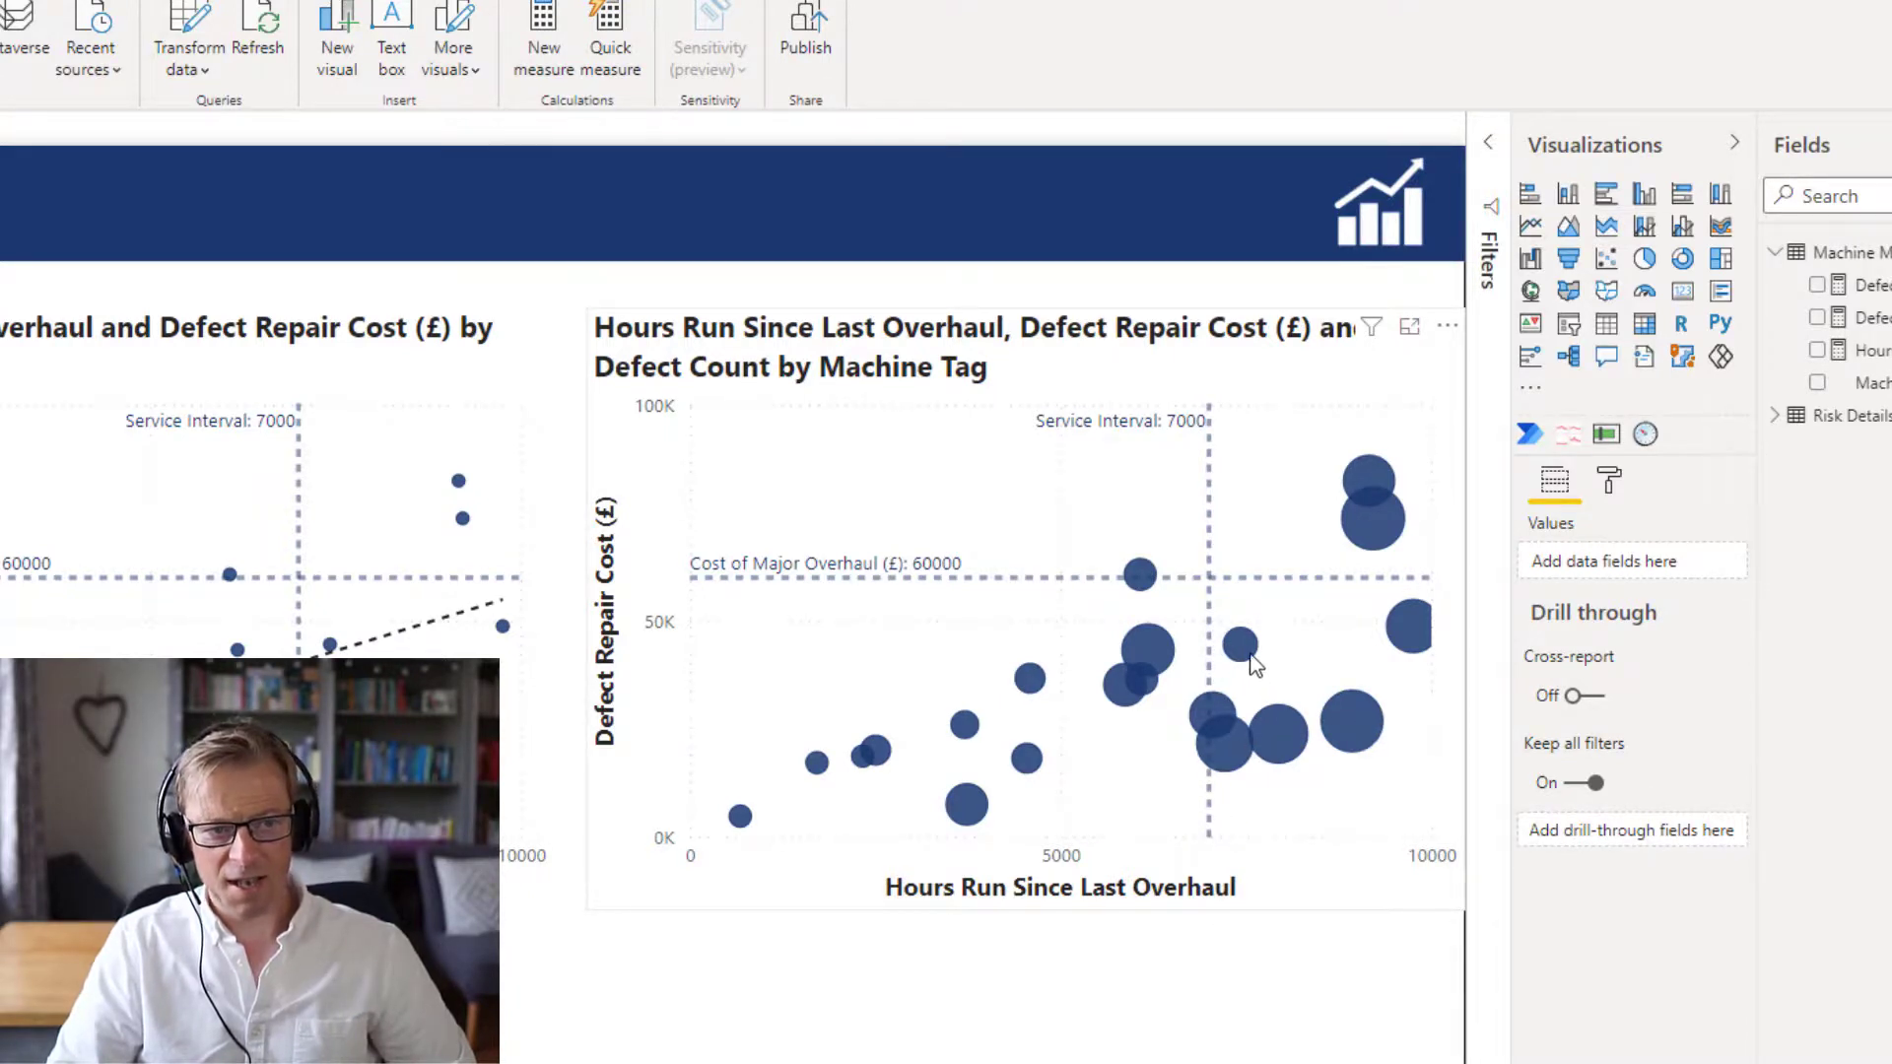
pyautogui.moveTo(1250, 654)
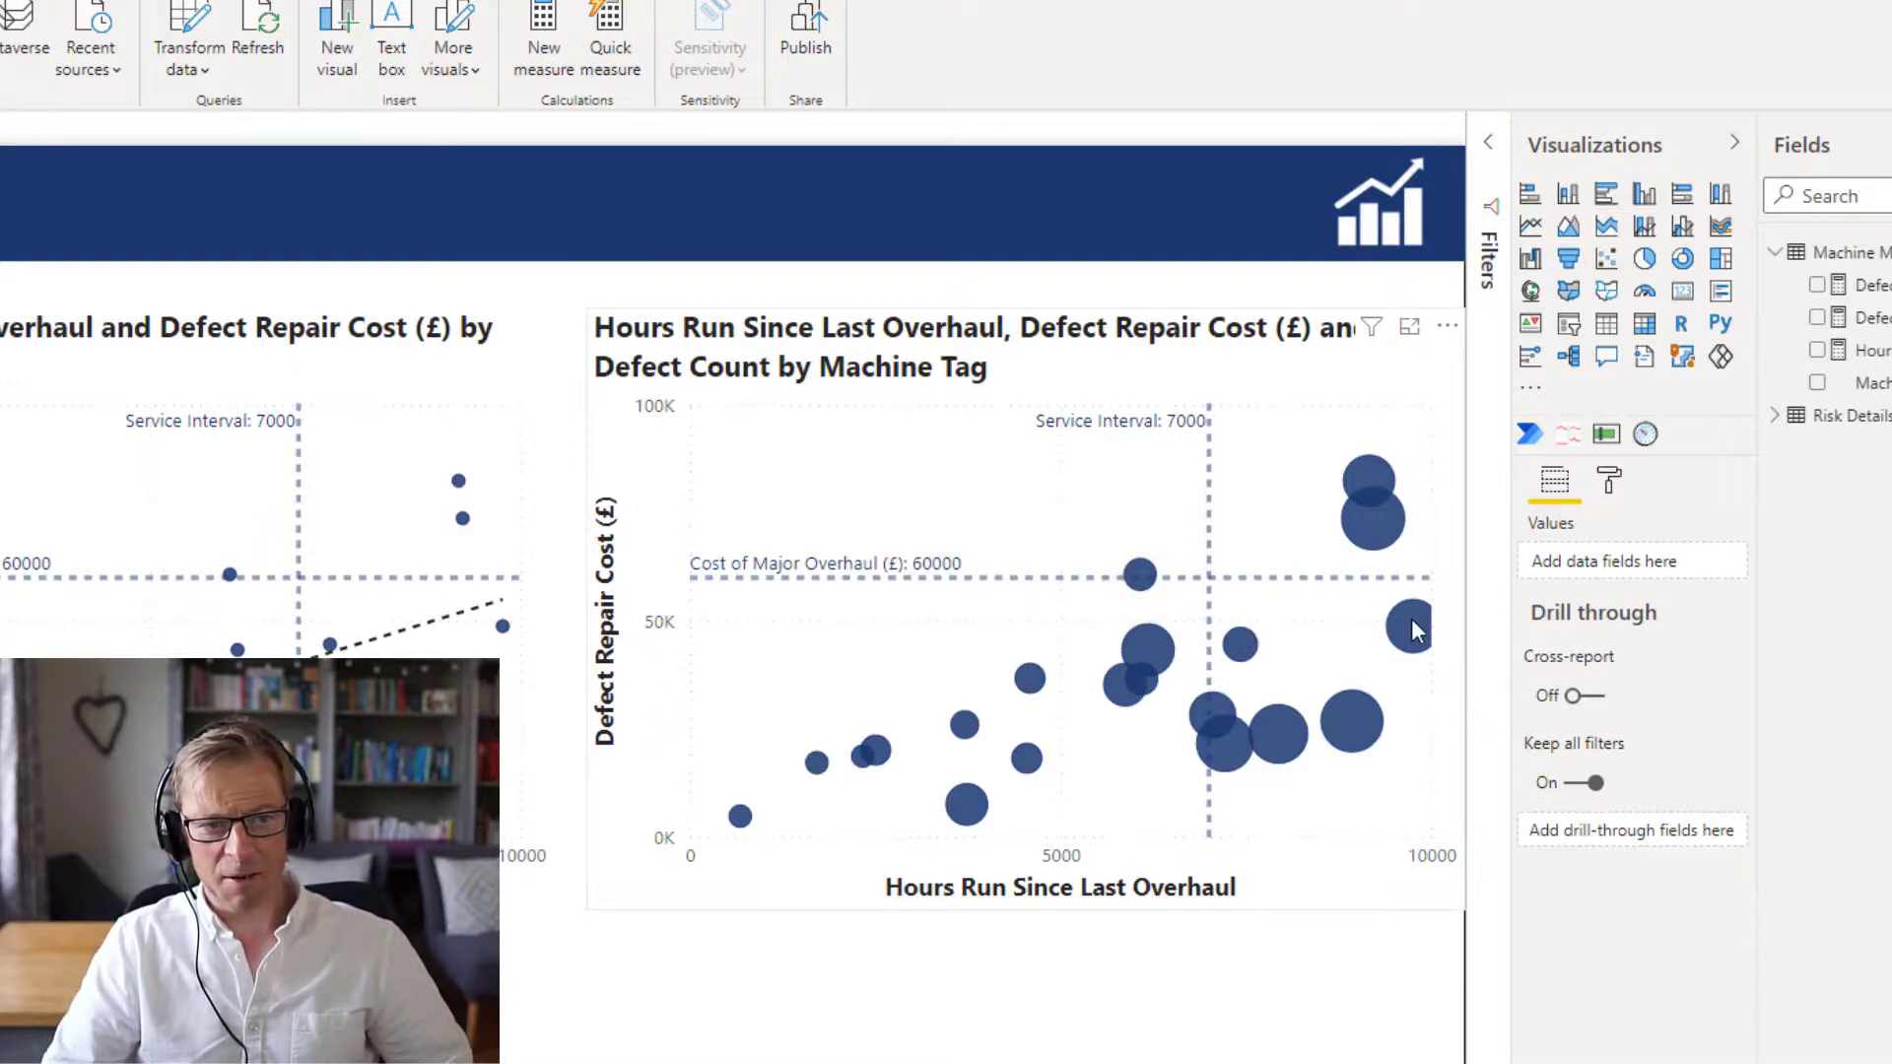
pyautogui.moveTo(1413, 619)
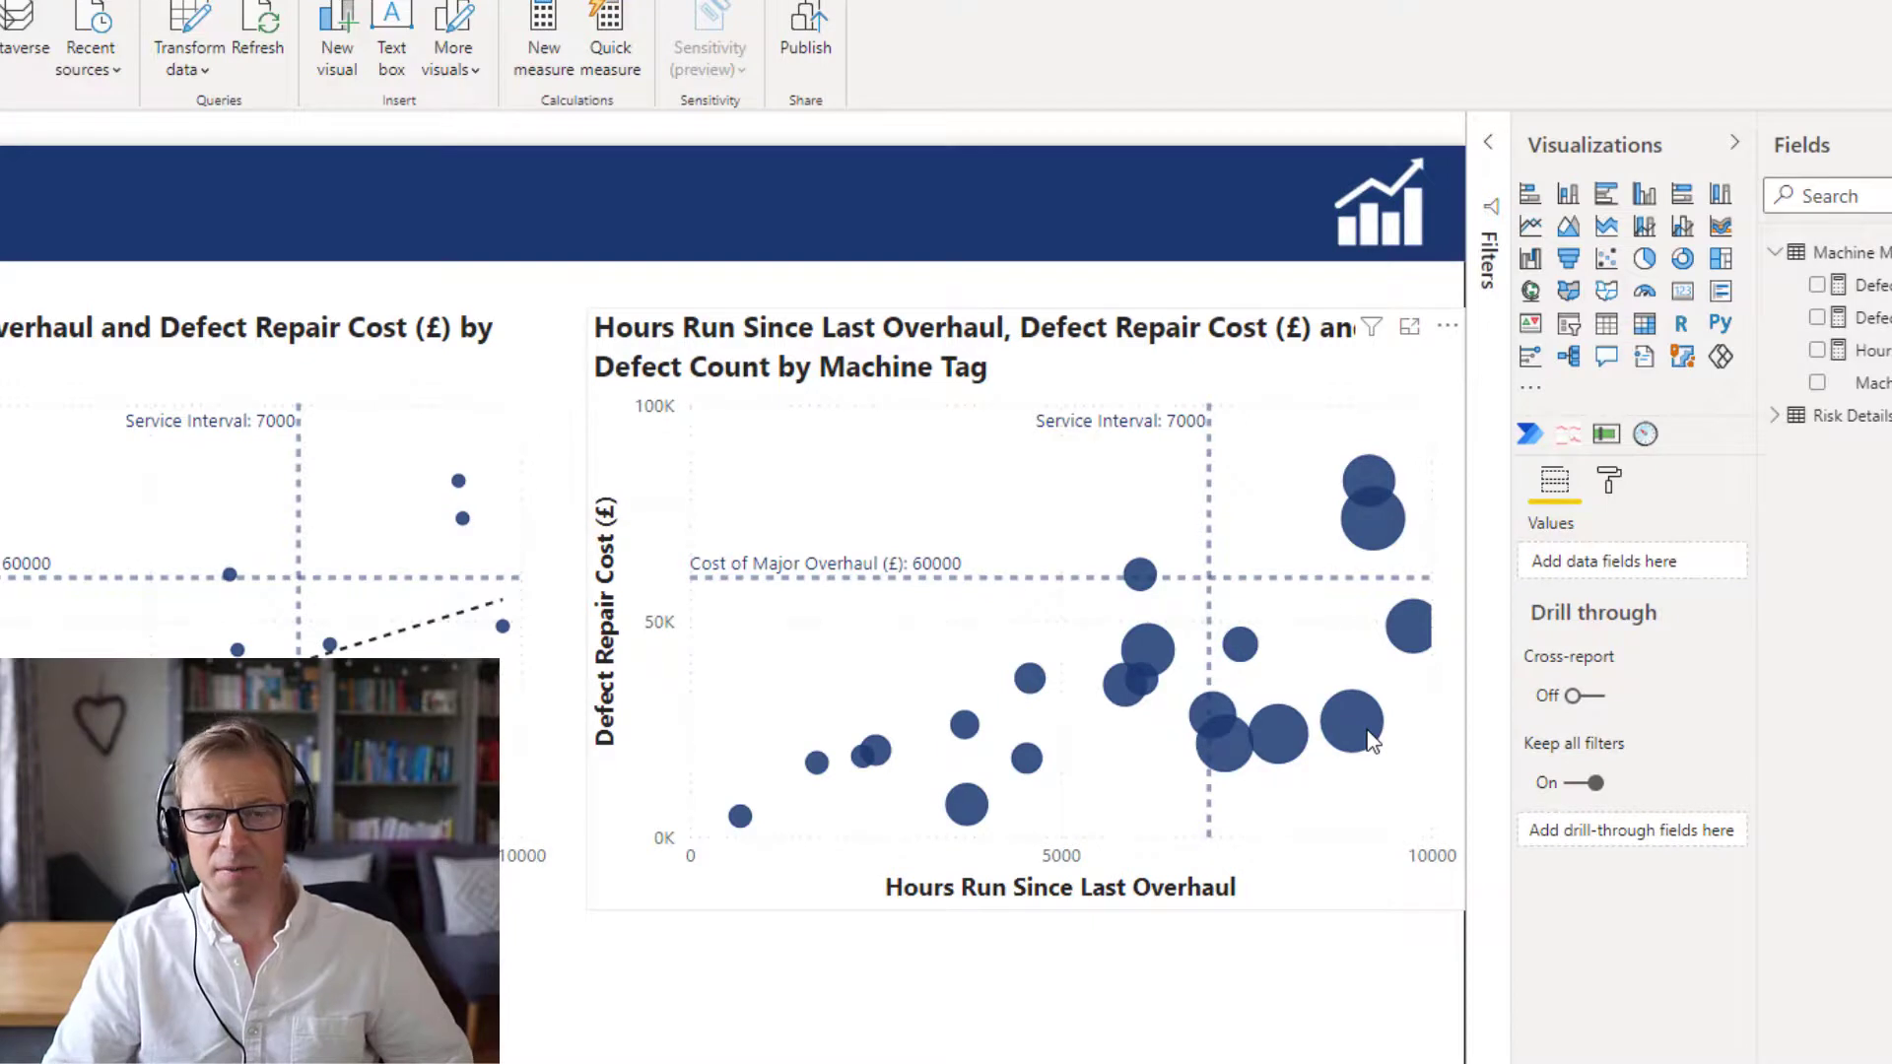
pyautogui.moveTo(1371, 739)
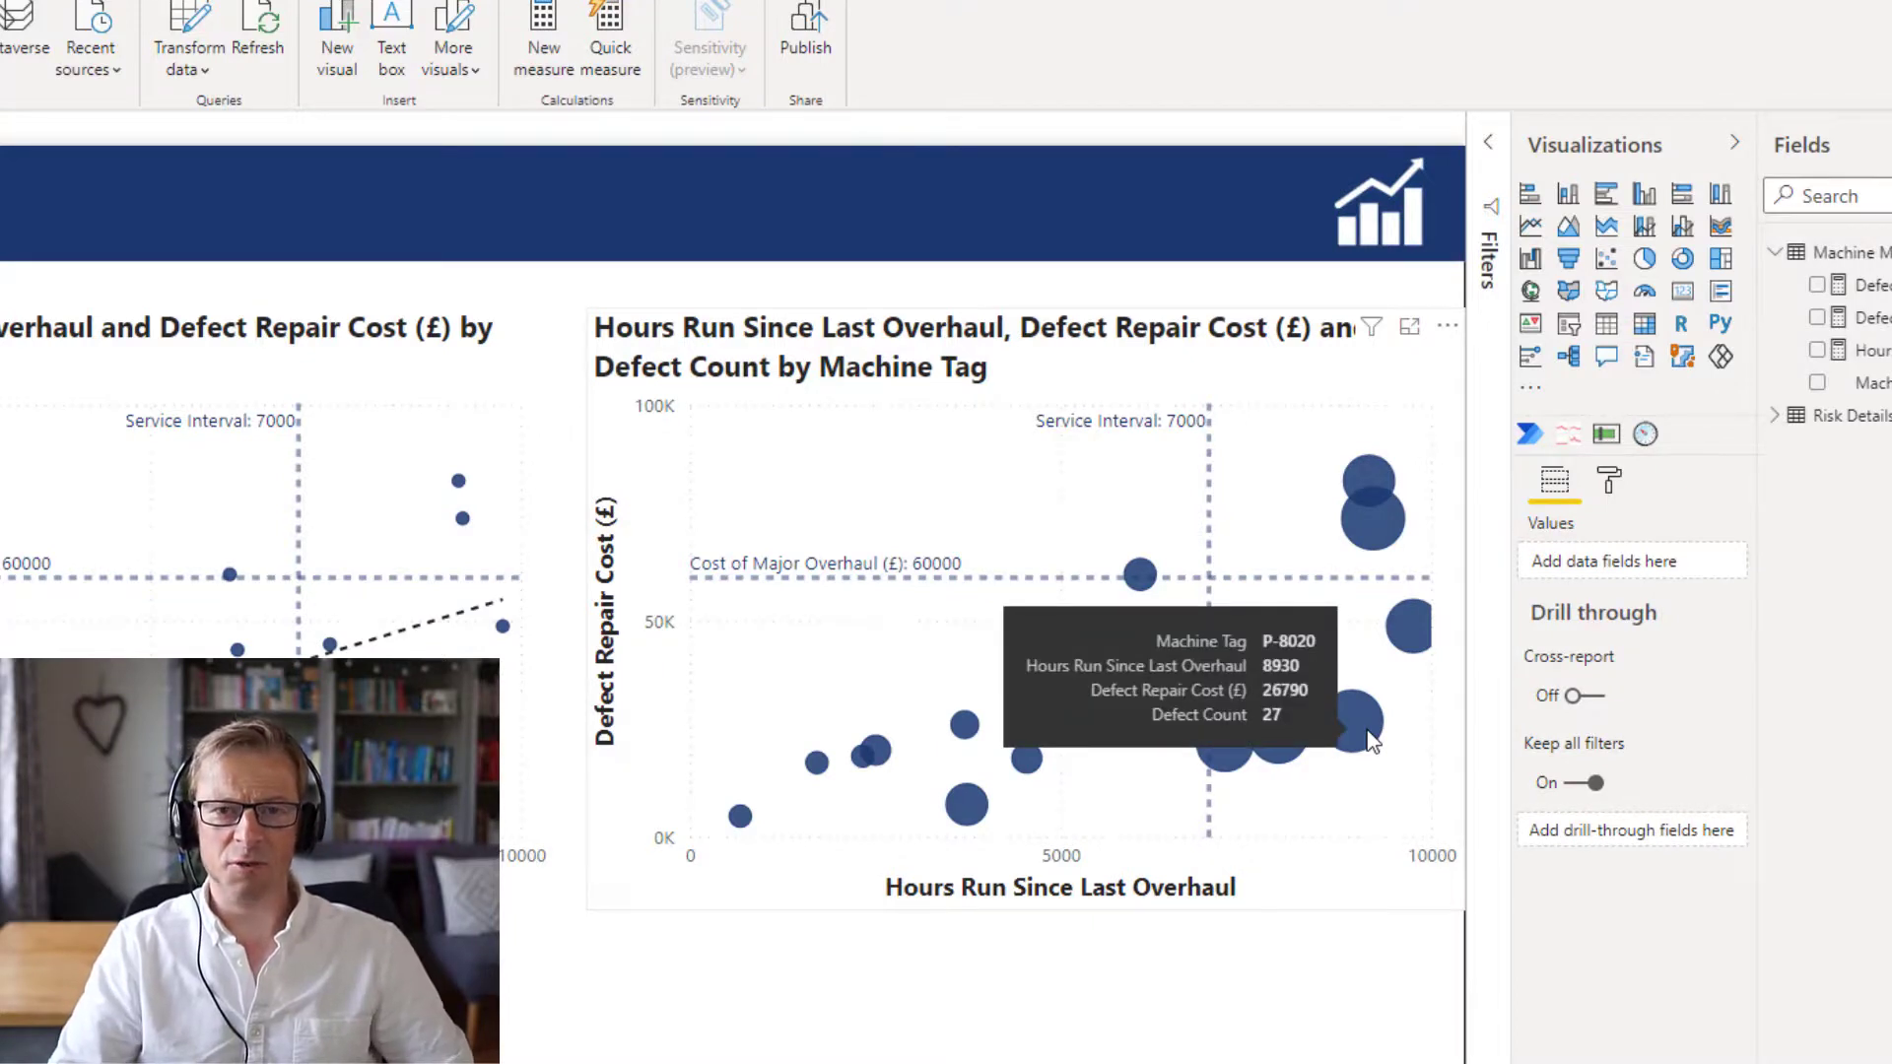